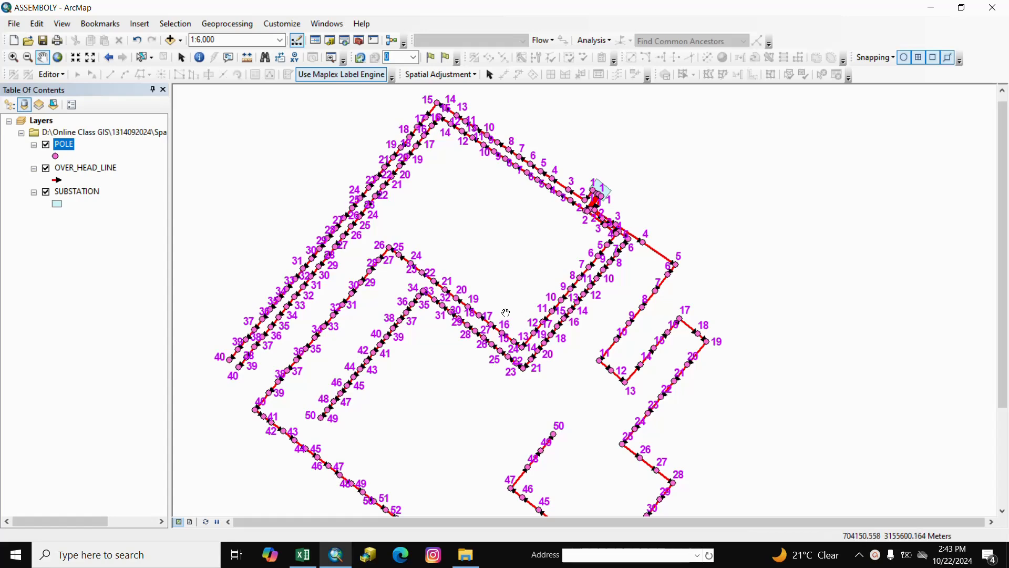
left_click_drag(581, 354, 523, 297)
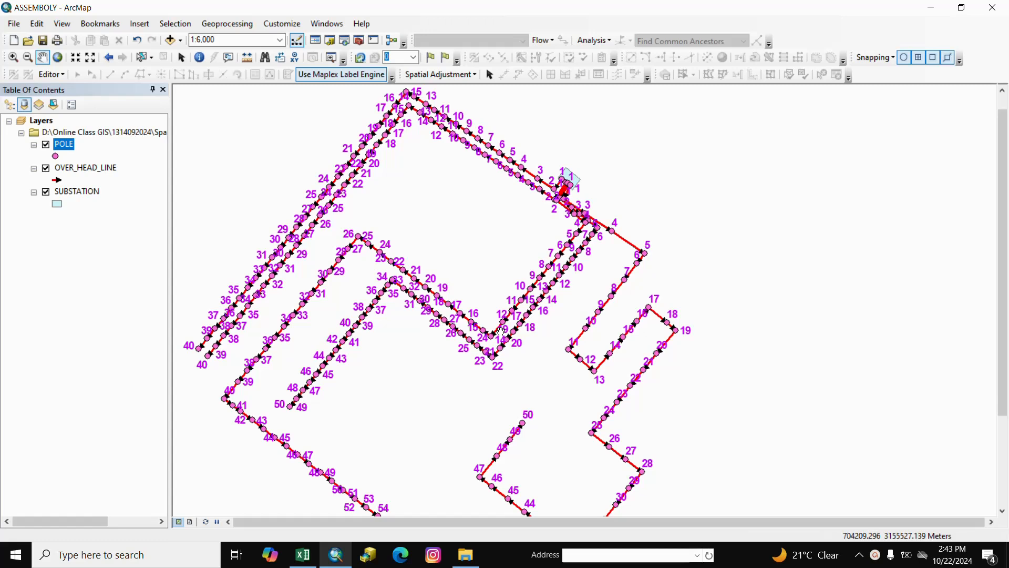
left_click_drag(552, 379, 535, 318)
left_click_drag(471, 315, 514, 383)
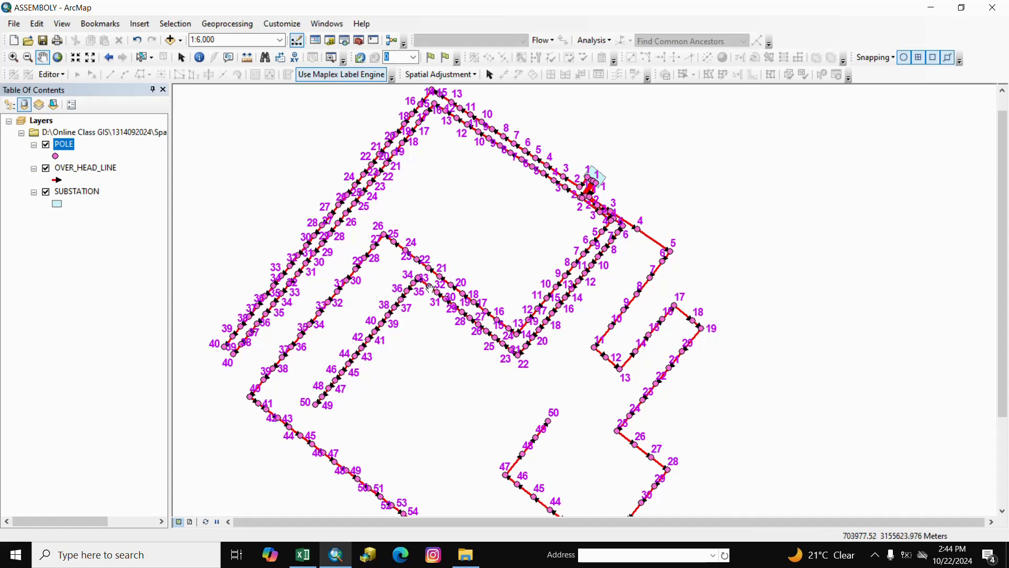
left_click_drag(429, 289, 444, 305)
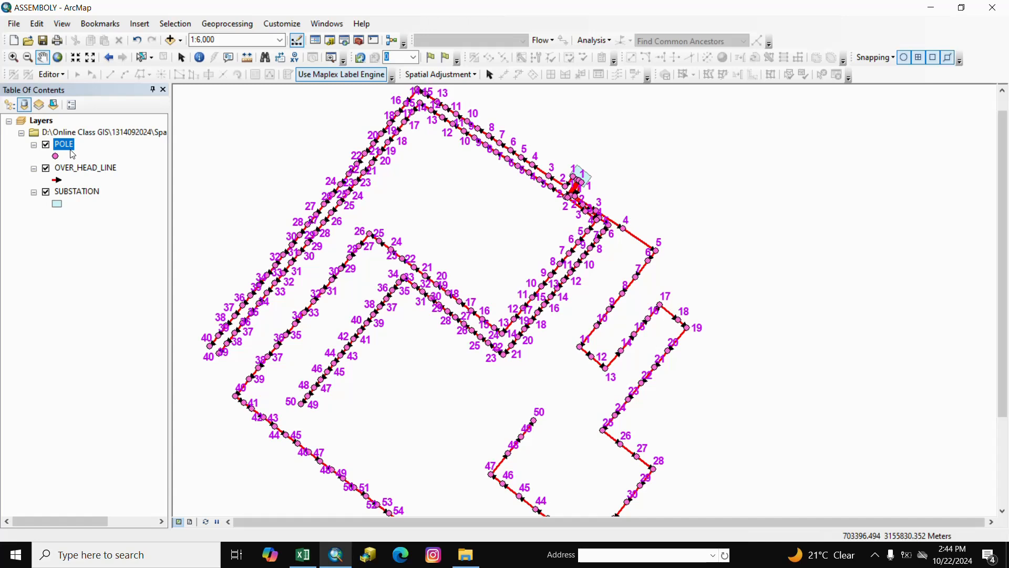
- Open the POLE layer's attribute table and look through the values of the WEBEDITOR field
right_click(72, 152)
left_click(122, 187)
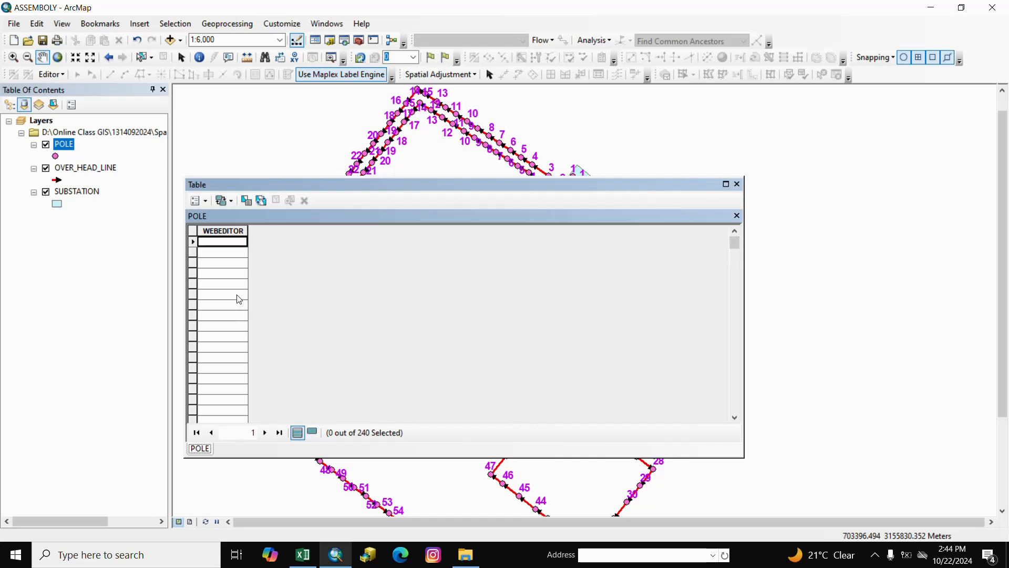
left_click(224, 231)
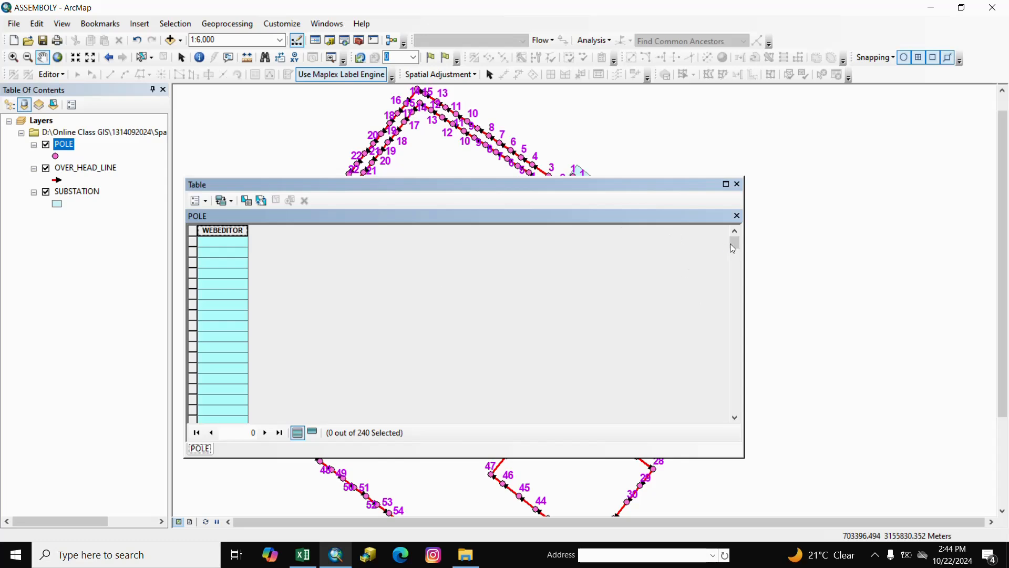
left_click_drag(732, 244, 705, 427)
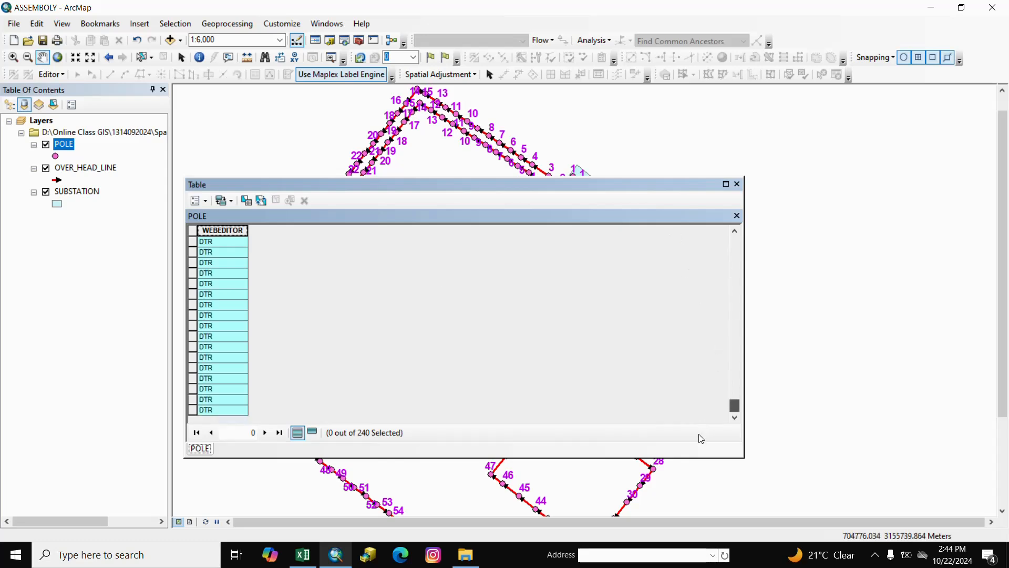
scroll(210, 300, "up", 1)
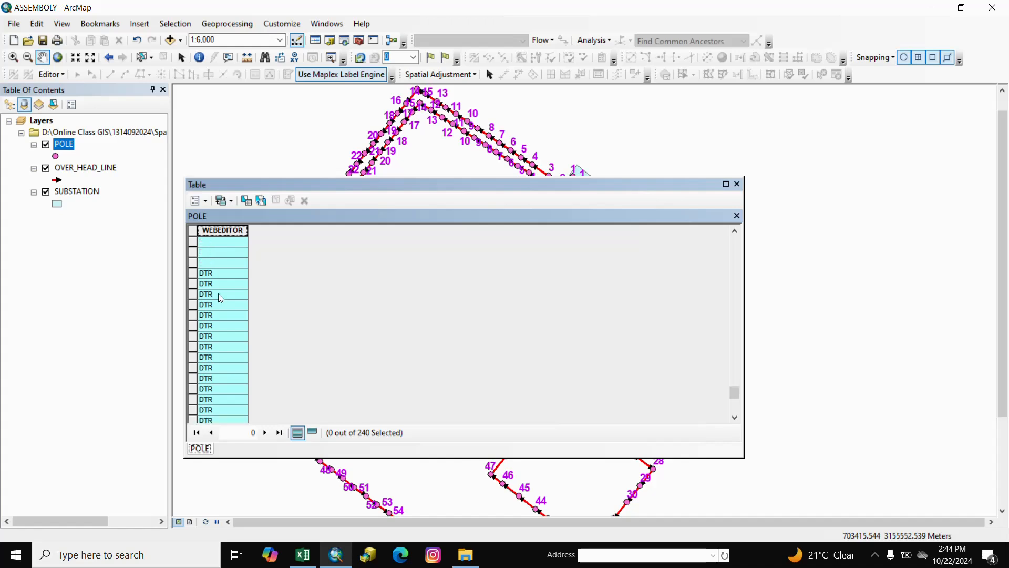
- Select the POLE records where "WEBEDITOR" = 'DTR', show only the selected records and close the table
left_click(246, 201)
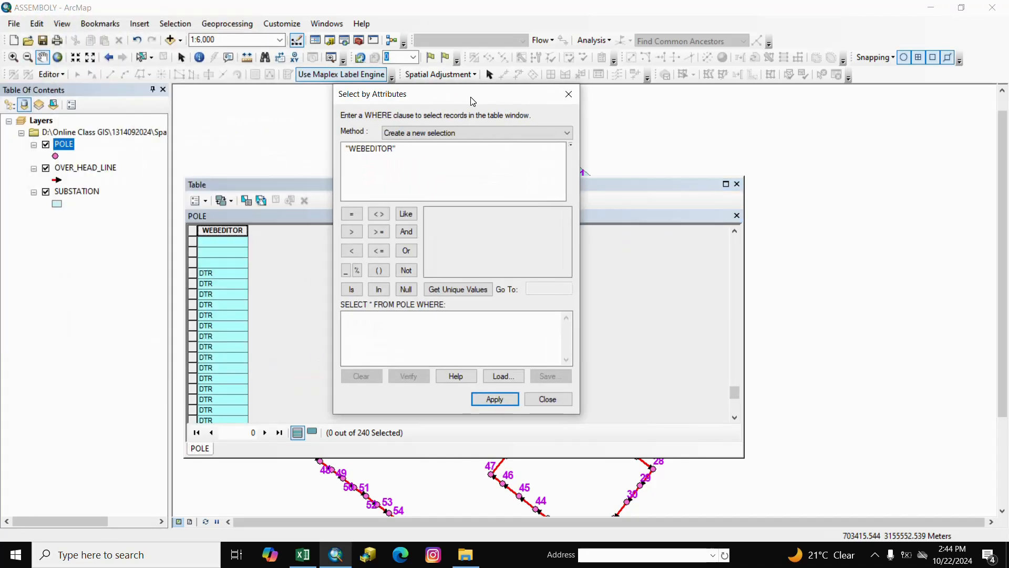
double_click(373, 151)
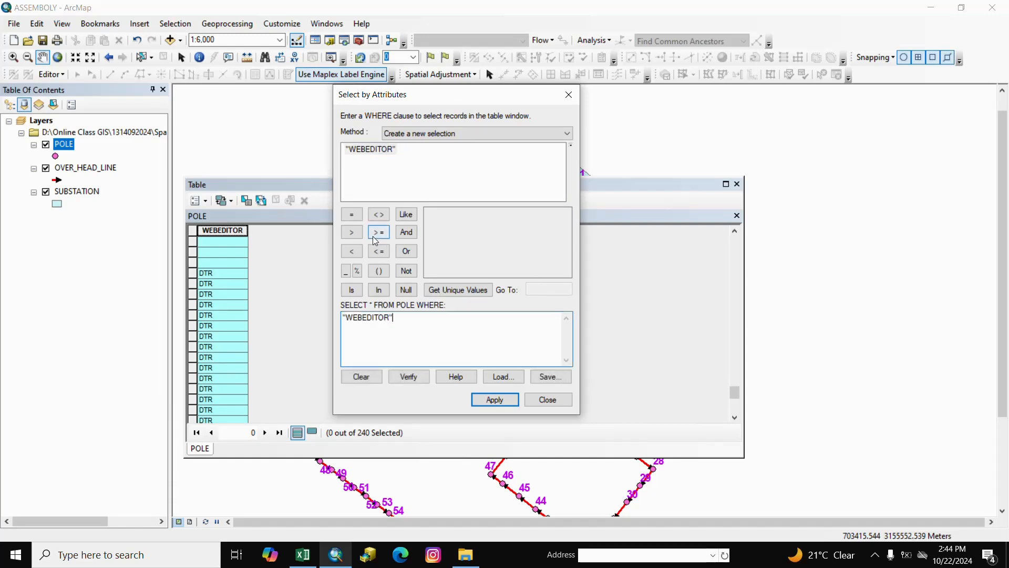
left_click(352, 215)
left_click(452, 289)
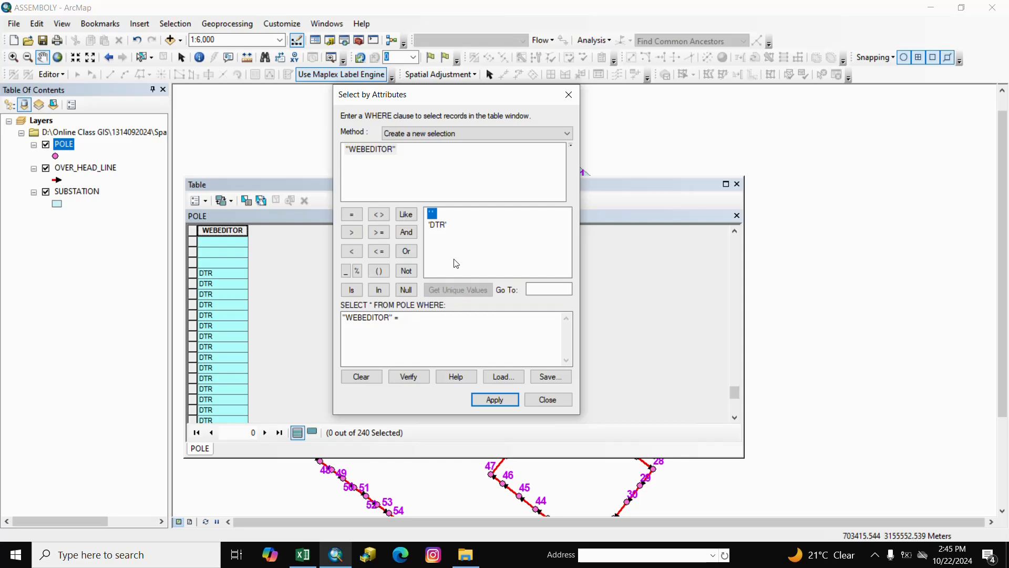
double_click(438, 225)
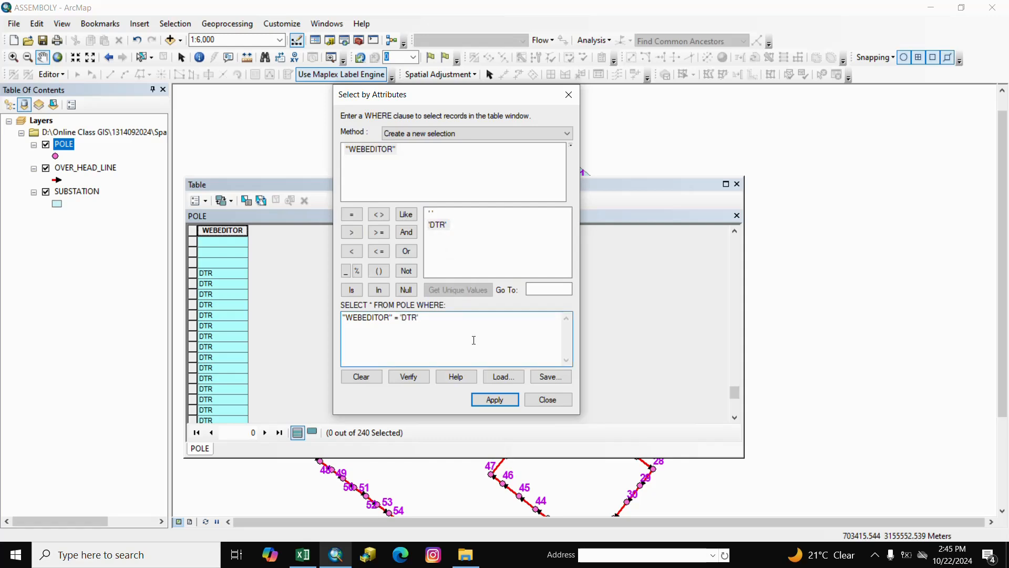
left_click(497, 400)
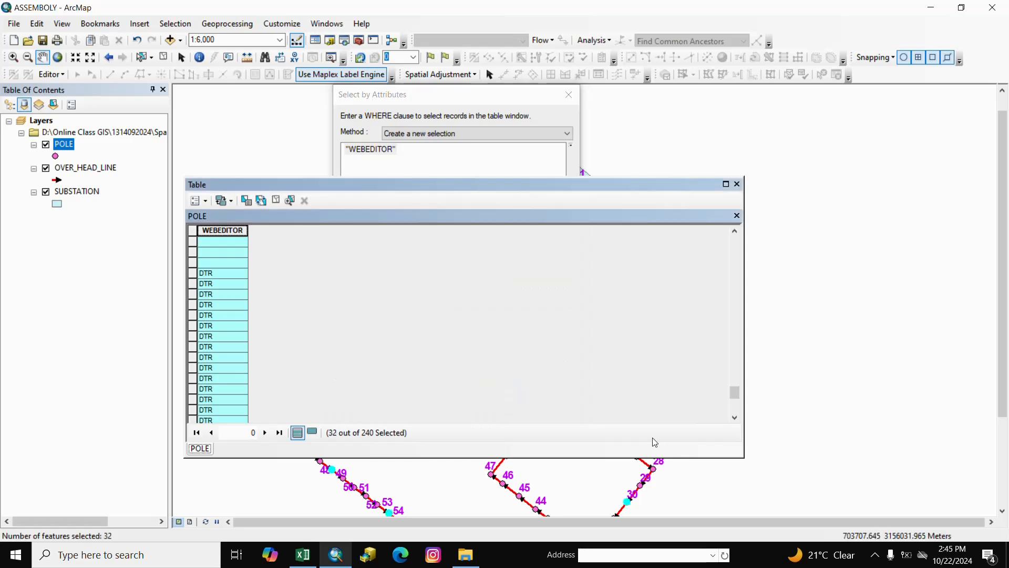
left_click(313, 431)
left_click(738, 189)
- Examine where the selected DTR poles lie along the overhead lines across the whole network
left_click_drag(579, 417, 586, 299)
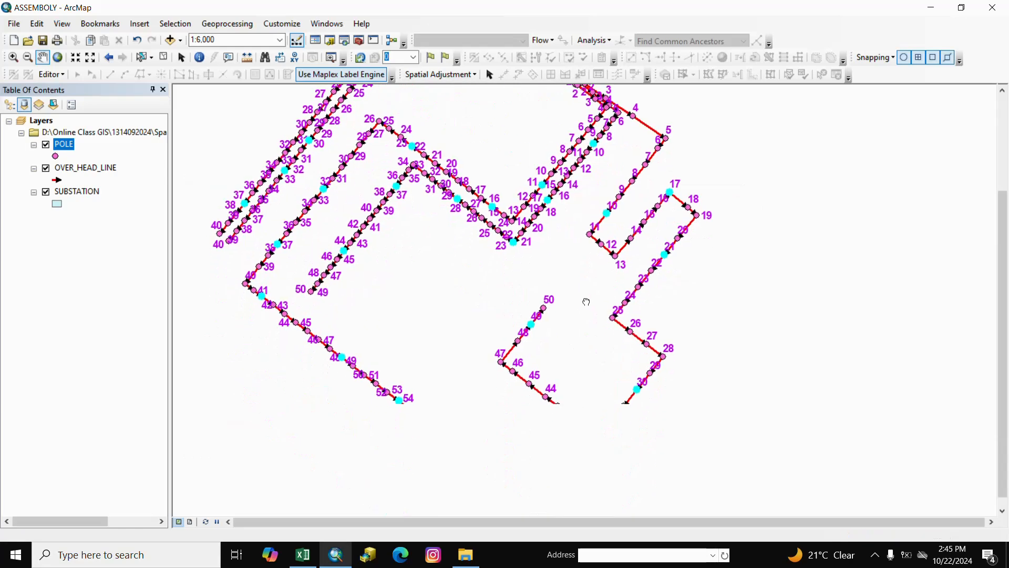
left_click_drag(557, 270, 597, 401)
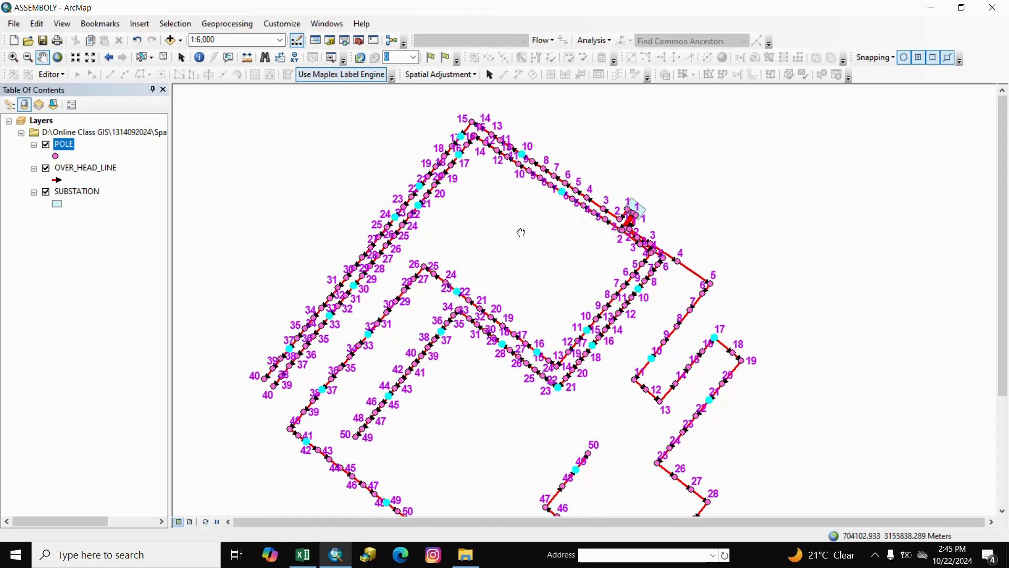
left_click_drag(521, 230, 464, 308)
left_click_drag(525, 352, 598, 223)
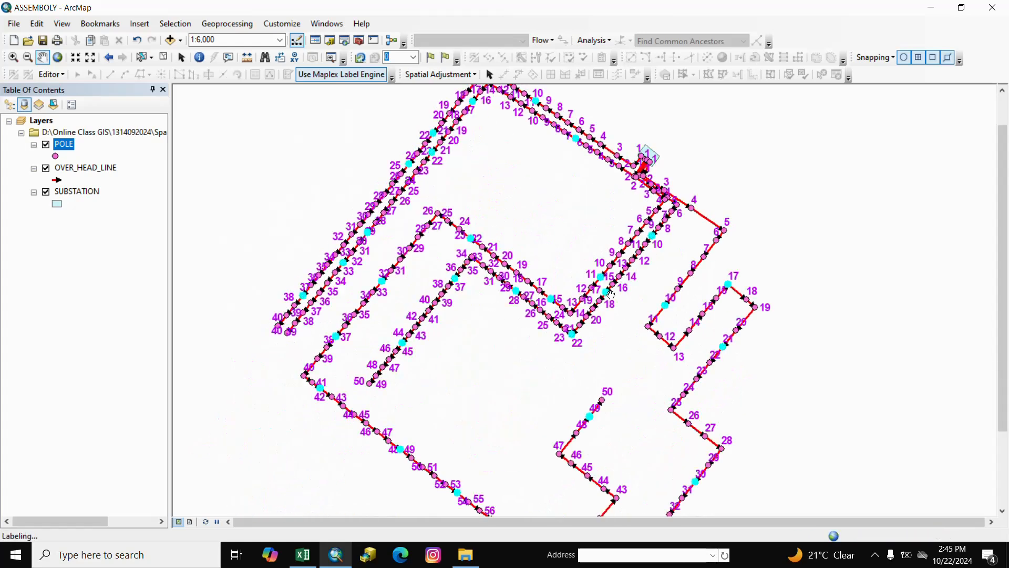
scroll(606, 300, "down", 3)
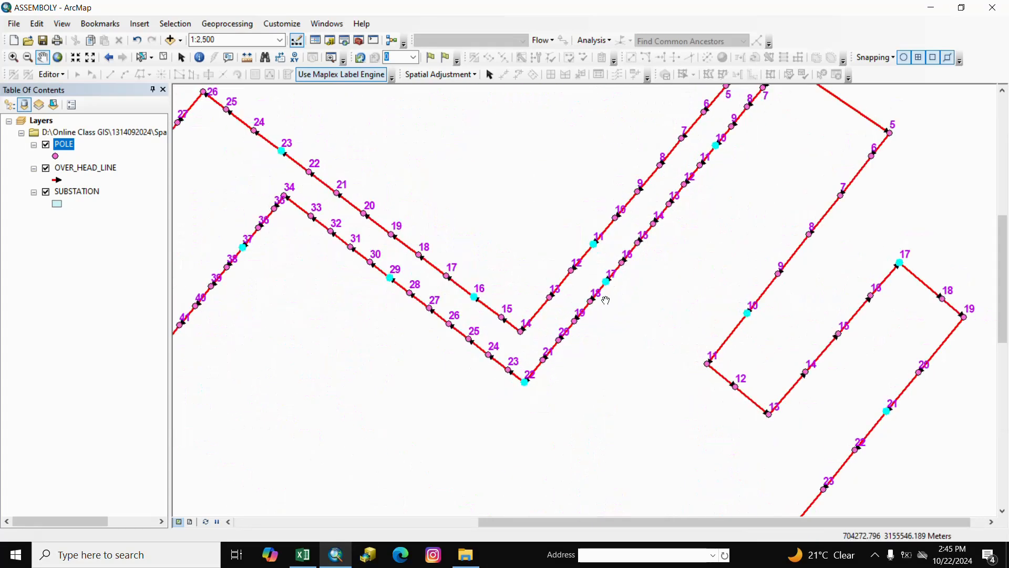
scroll(605, 298, "up", 3)
scroll(603, 298, "down", 2)
scroll(601, 298, "down", 2)
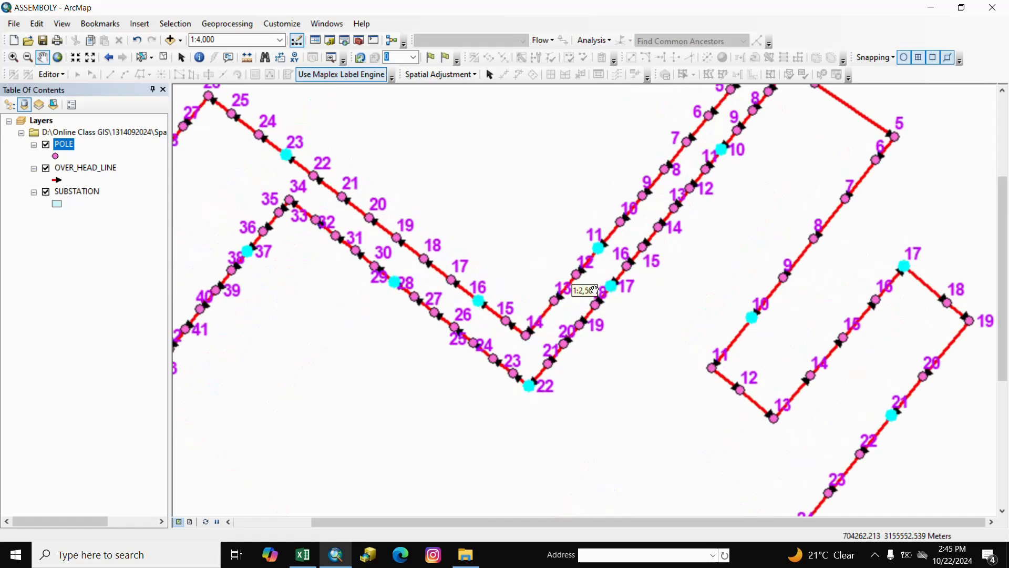
left_click_drag(832, 356, 662, 283)
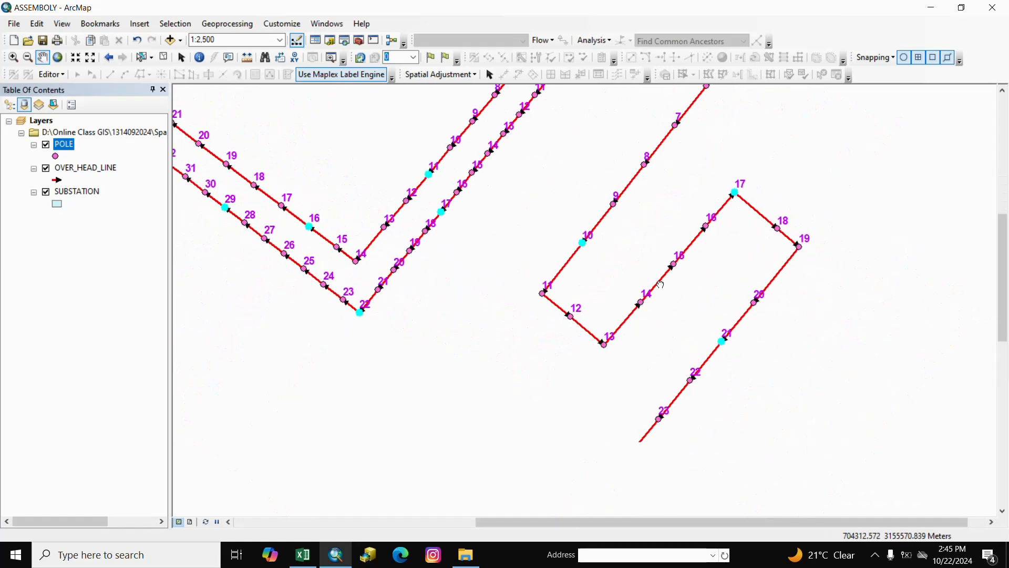
left_click_drag(502, 390, 686, 369)
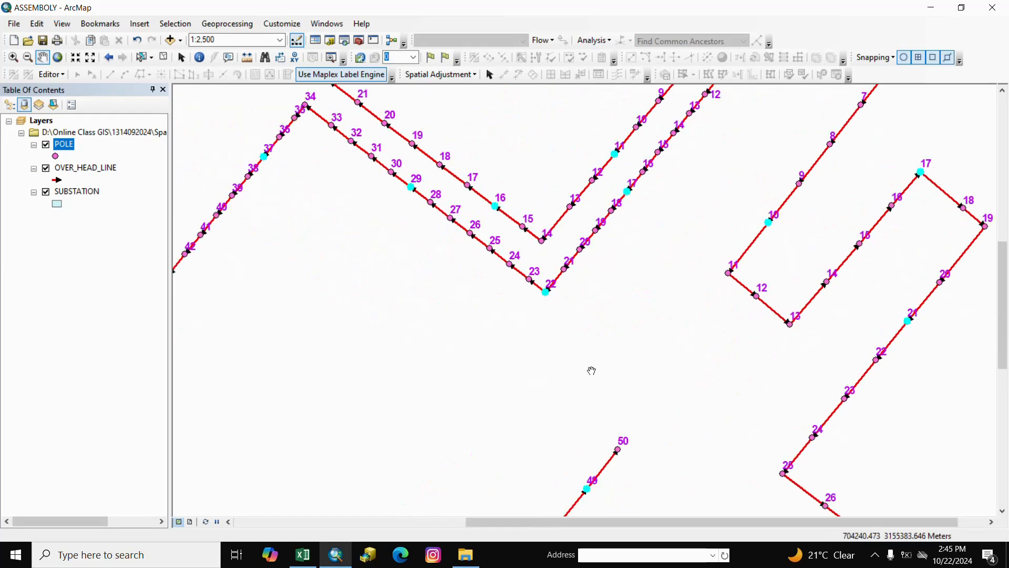
scroll(592, 371, "up", 3)
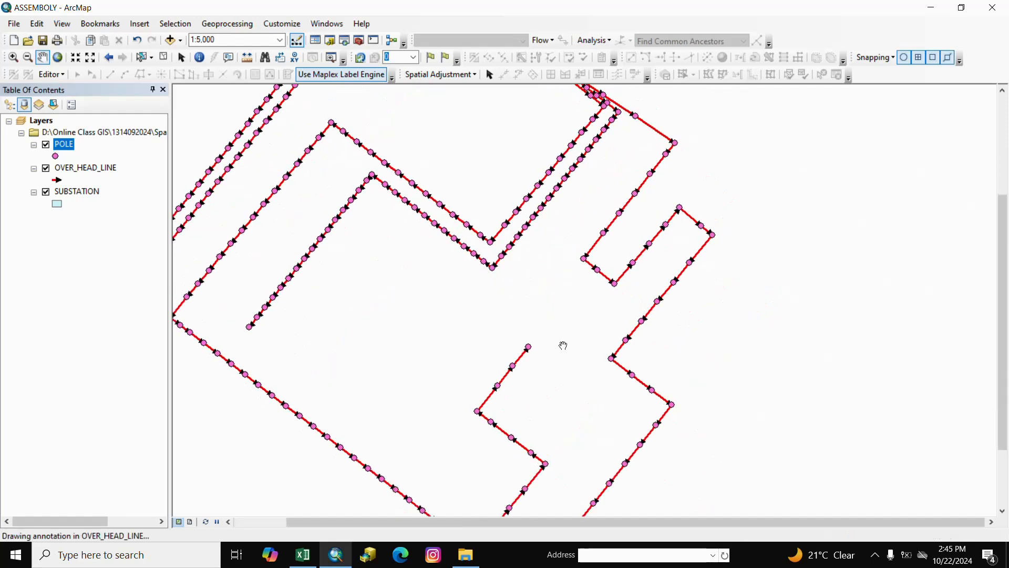
scroll(554, 345, "up", 2)
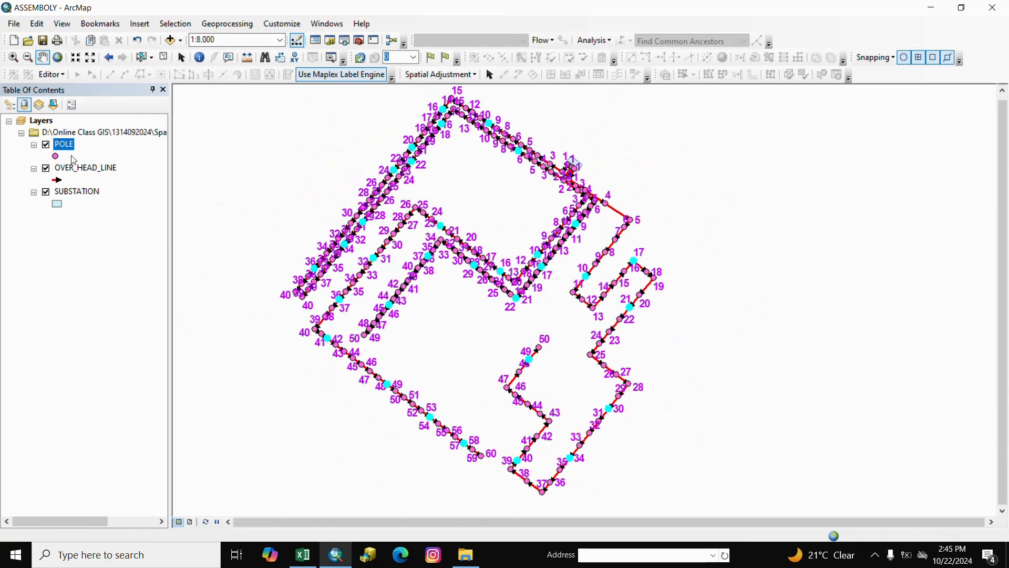
- Start a data export of the selected POLE features and create a new folder on D:\ as its output location
right_click(70, 147)
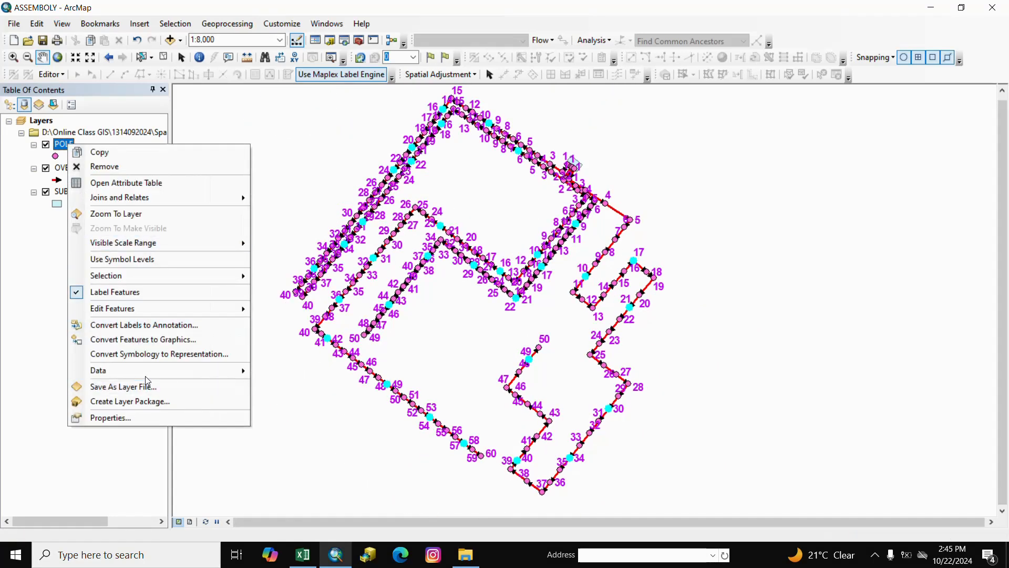
mouse_move(213, 376)
left_click(295, 386)
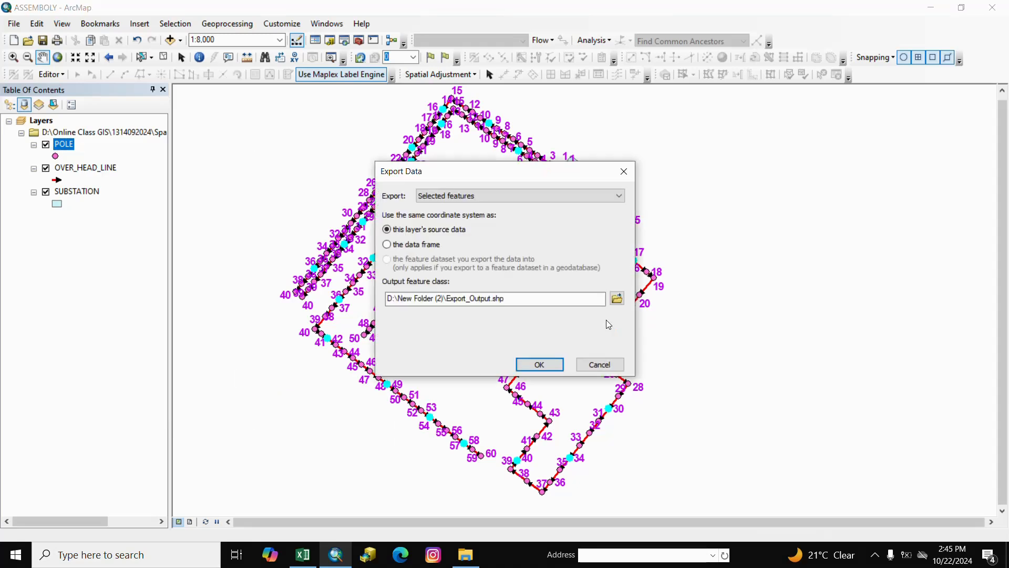
left_click(623, 296)
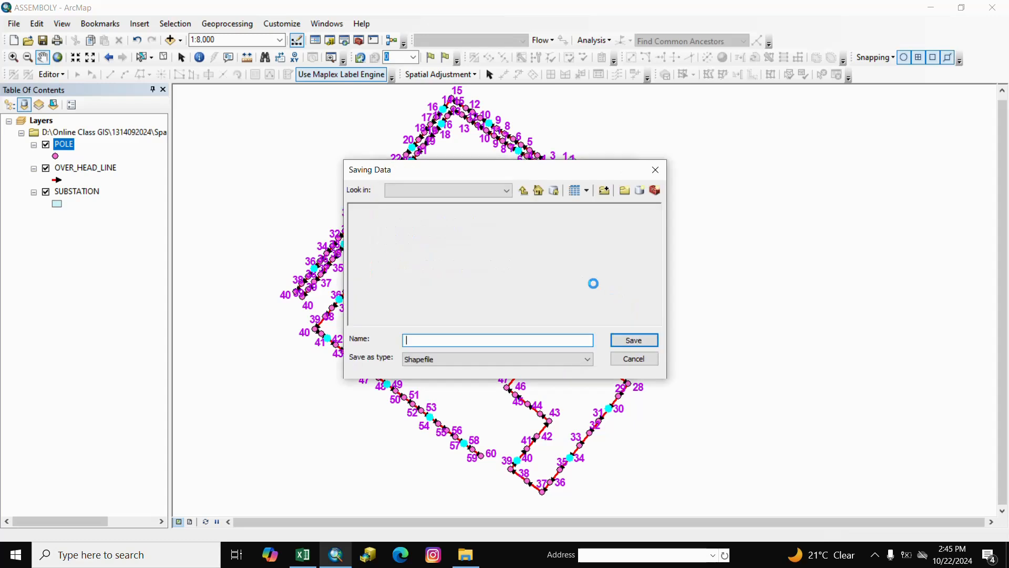
left_click(524, 191)
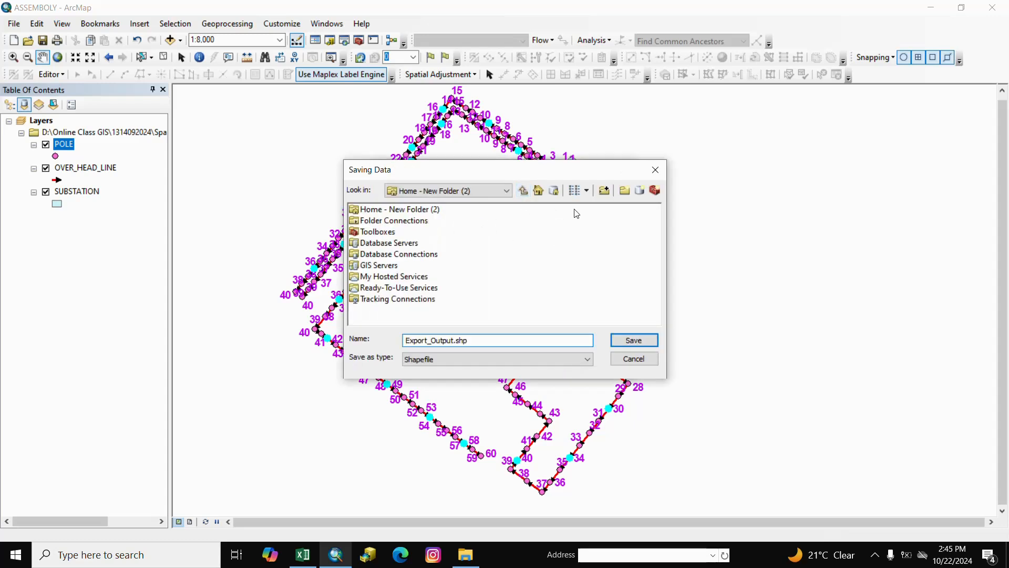
left_click(507, 193)
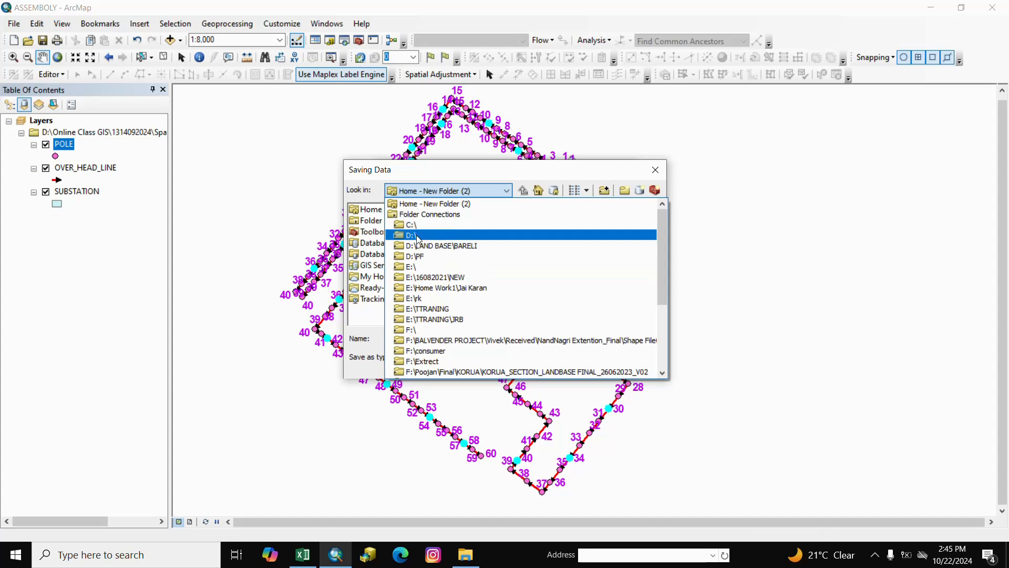
left_click(418, 236)
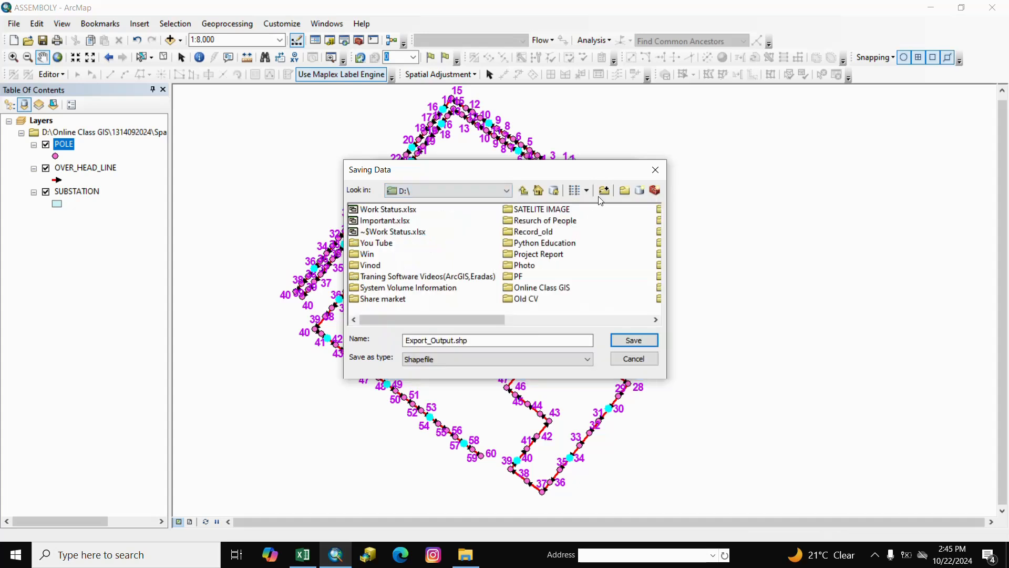
left_click(625, 191)
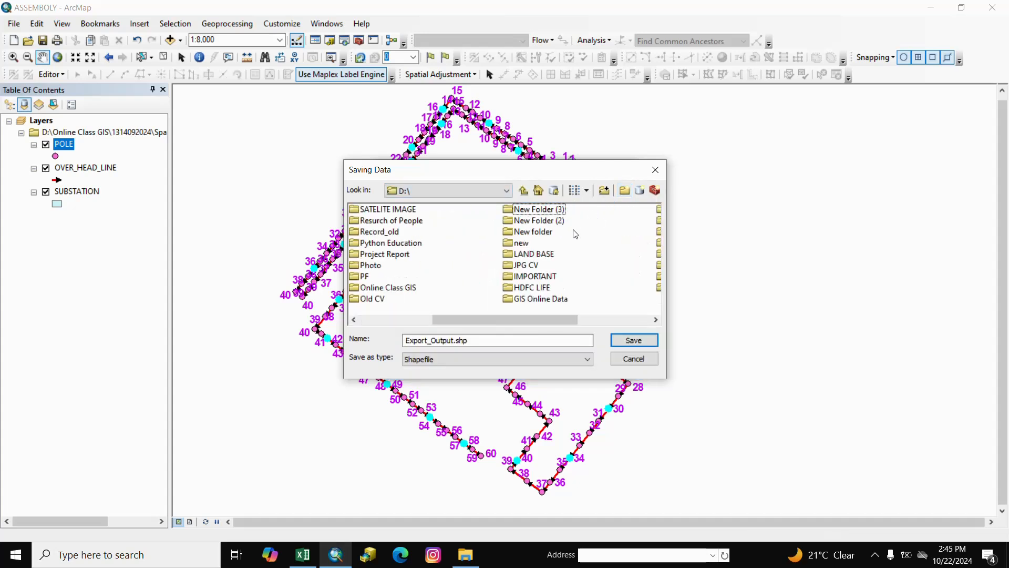
double_click(519, 209)
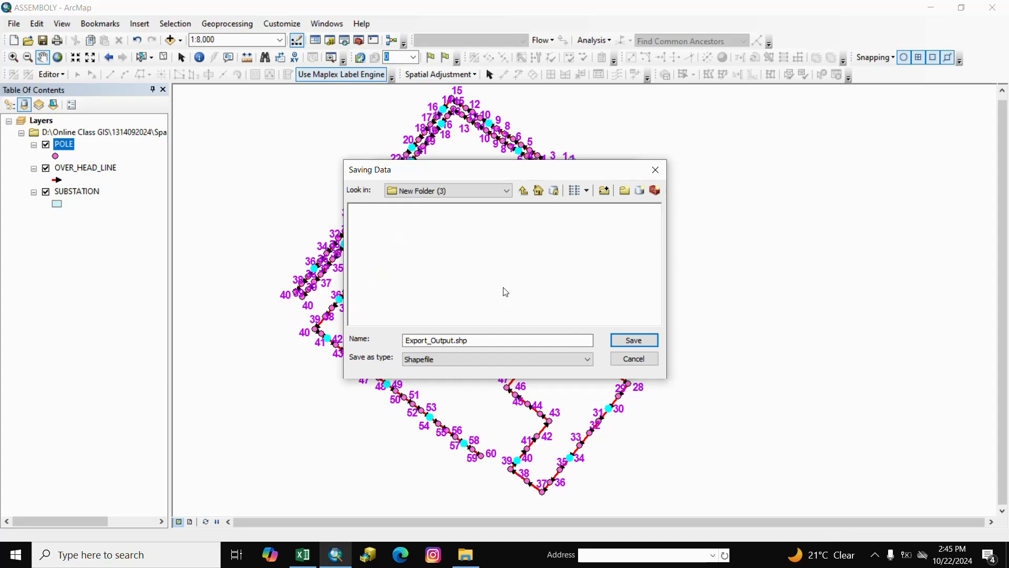
- Name the output shapefile DTR_POLE, export the selected features and add the result to the map as a layer
left_click(474, 343)
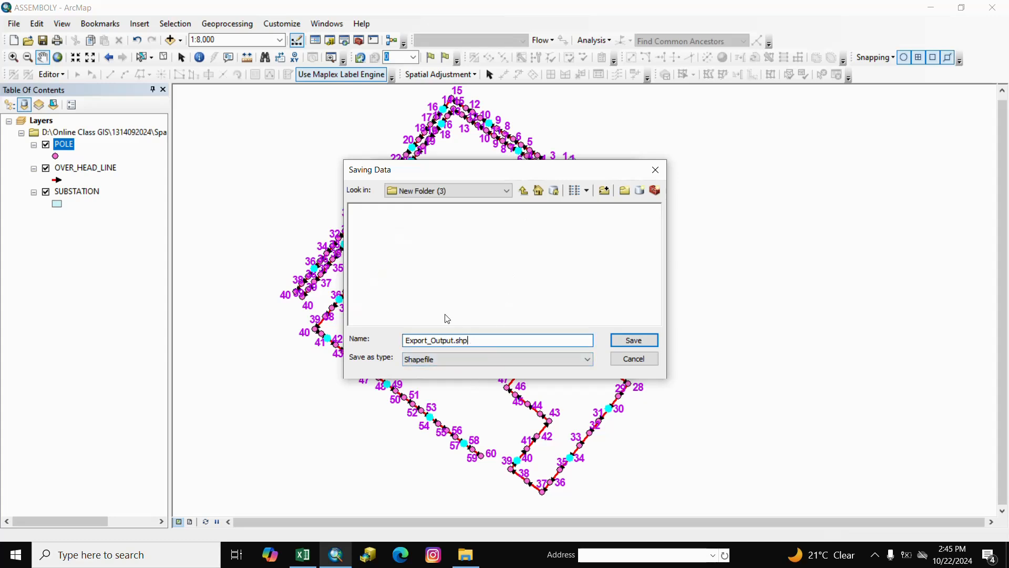
left_click_drag(470, 340, 340, 392)
type("dtr")
type("TR_POLE")
left_click(628, 342)
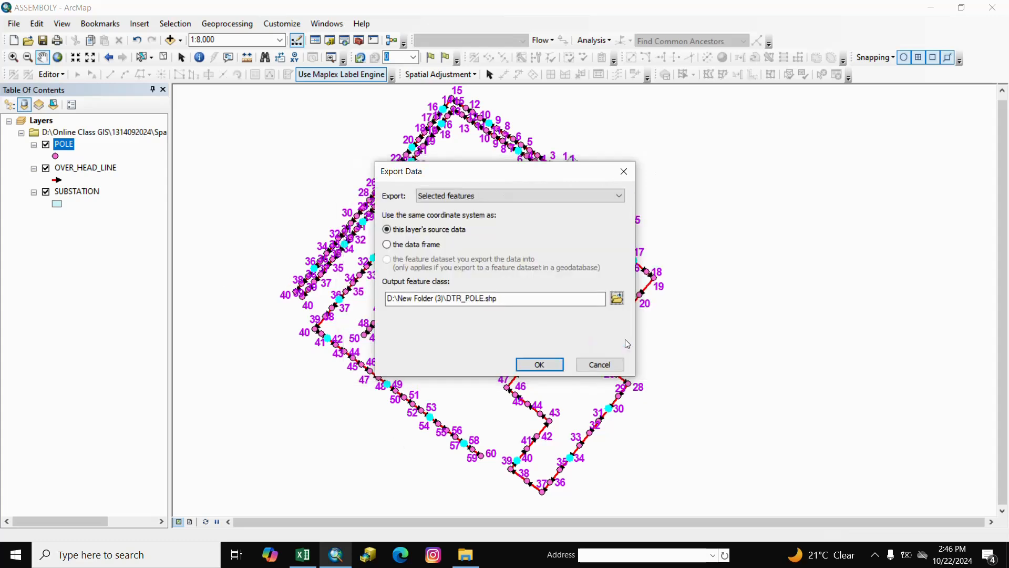
left_click(539, 366)
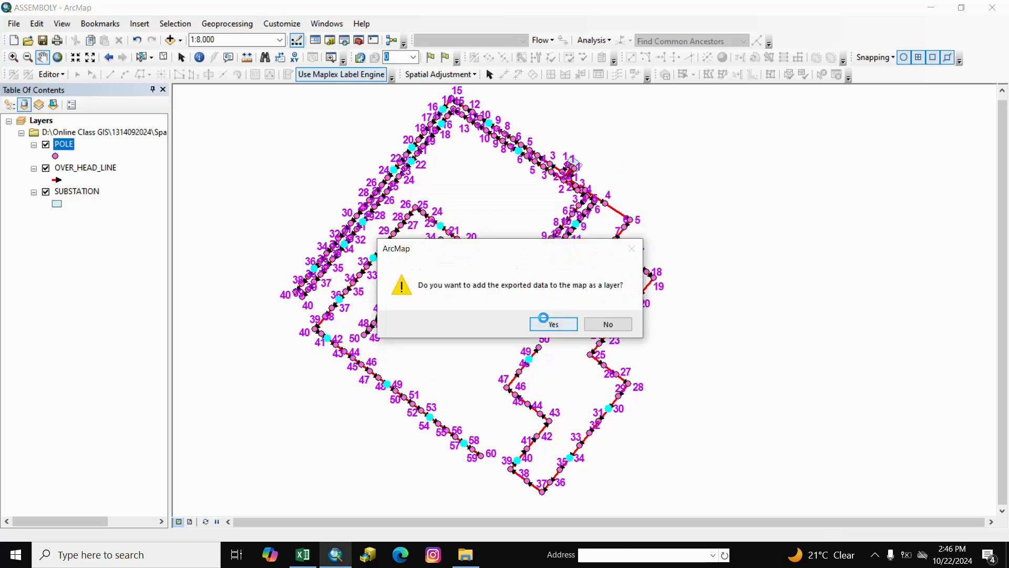
left_click(548, 324)
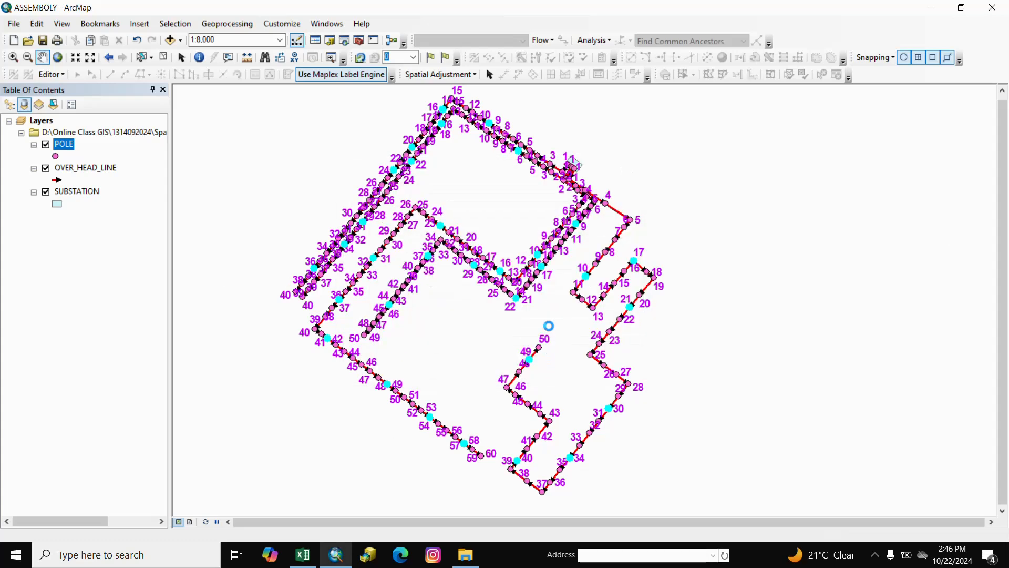
- Clear the feature selection and hide the SUBSTATION and OVER_HEAD_LINE layers
left_click(163, 57)
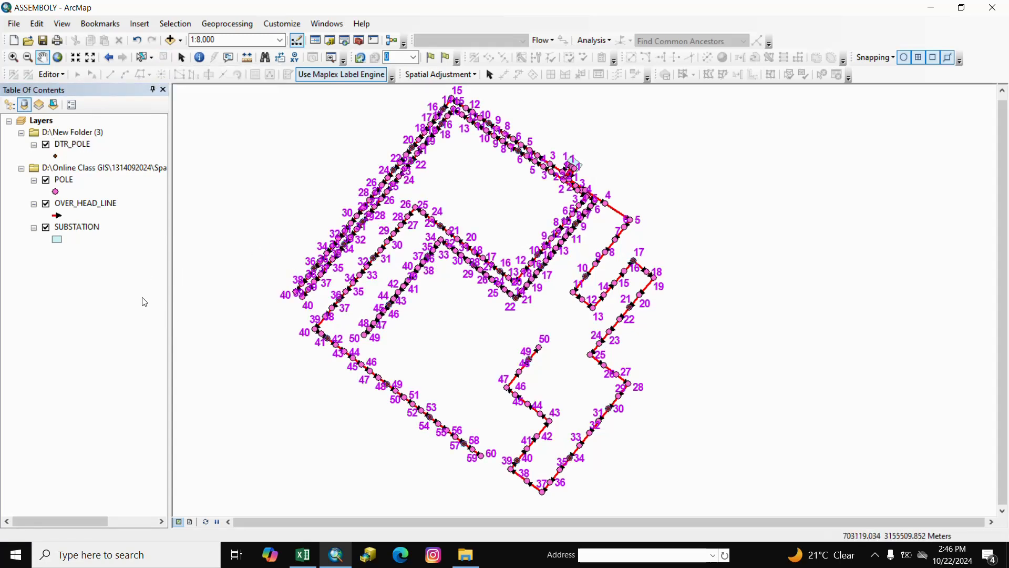
left_click(57, 266)
left_click(45, 227)
left_click(46, 204)
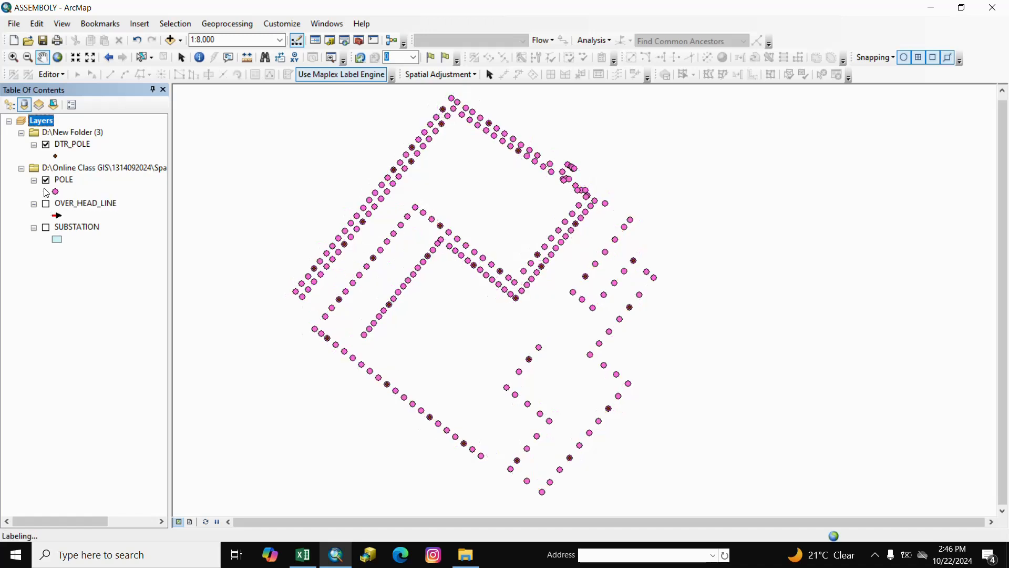
- Hide the POLE layer and restyle the DTR_POLE points with the SupportStructure symbol in blue
left_click(46, 180)
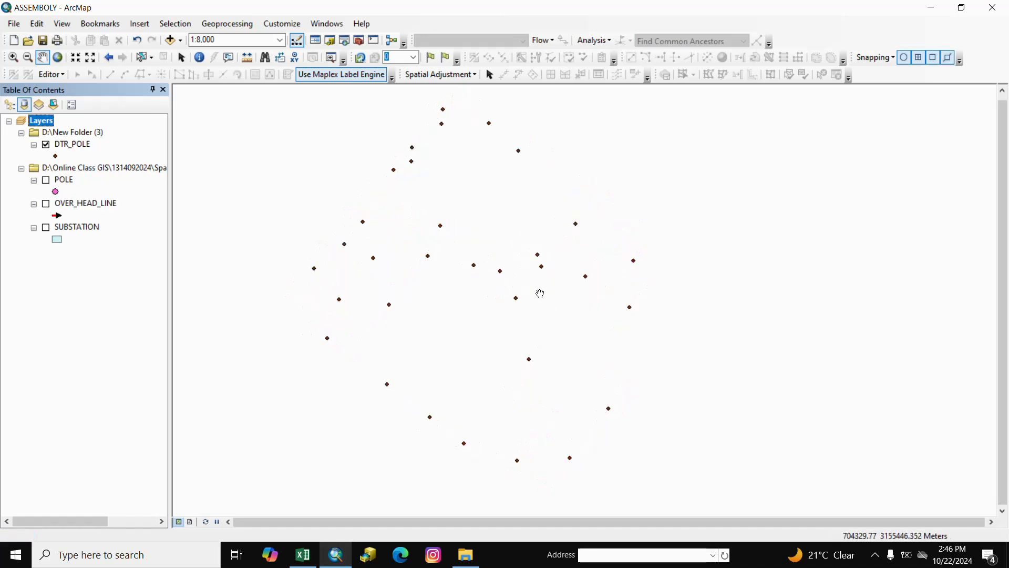
left_click_drag(564, 305, 553, 335)
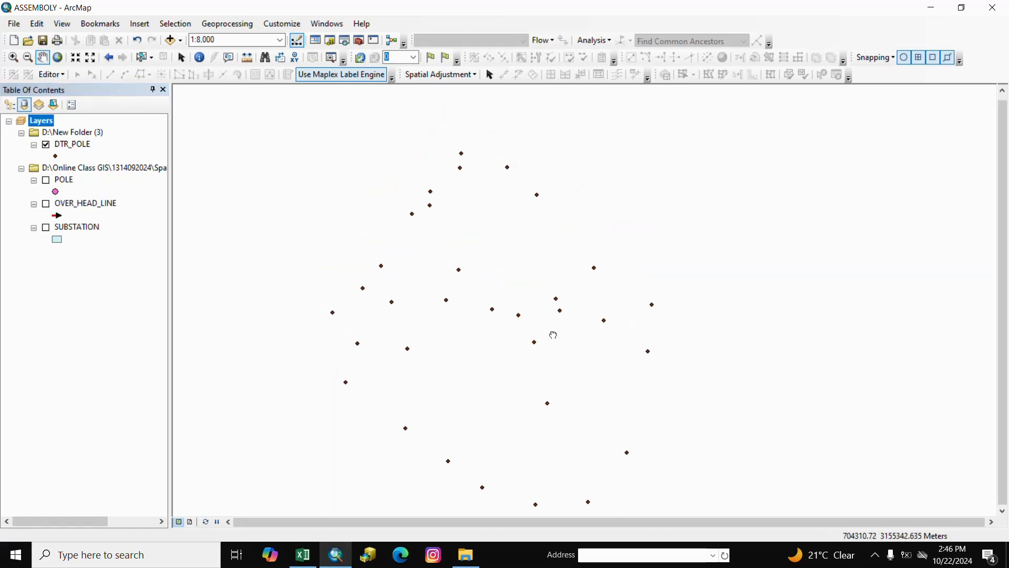
left_click(60, 157)
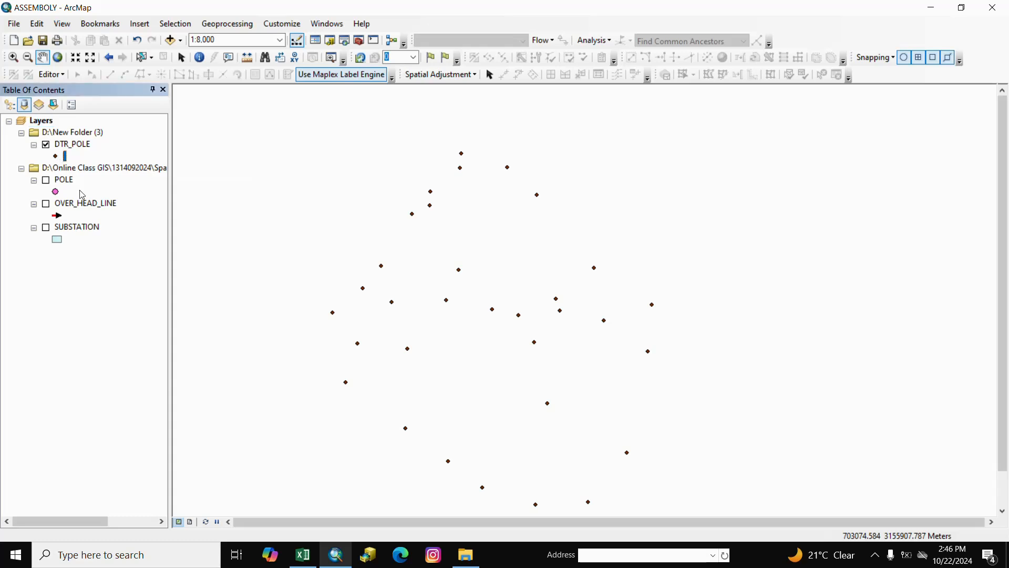
double_click(56, 159)
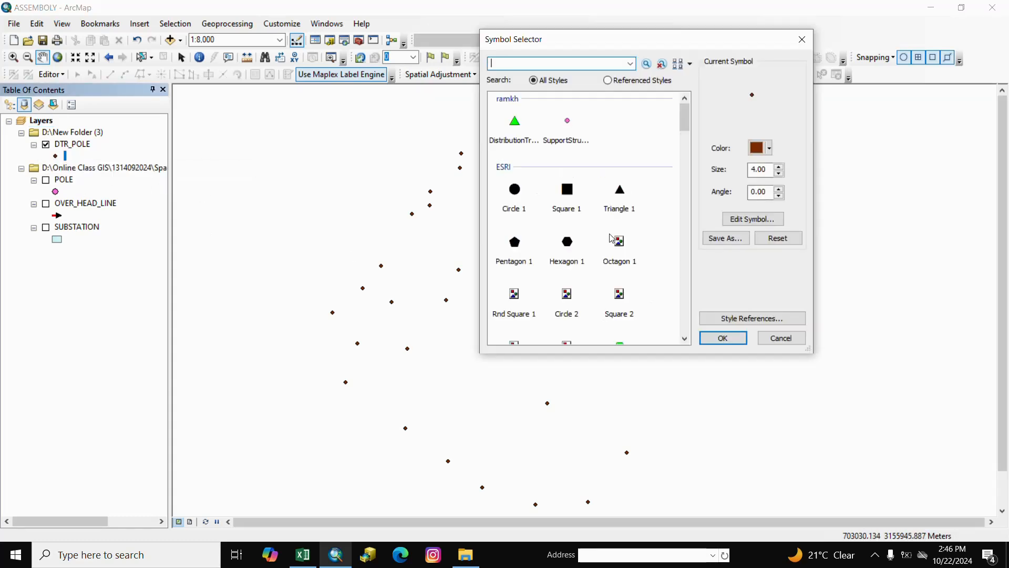
left_click(573, 128)
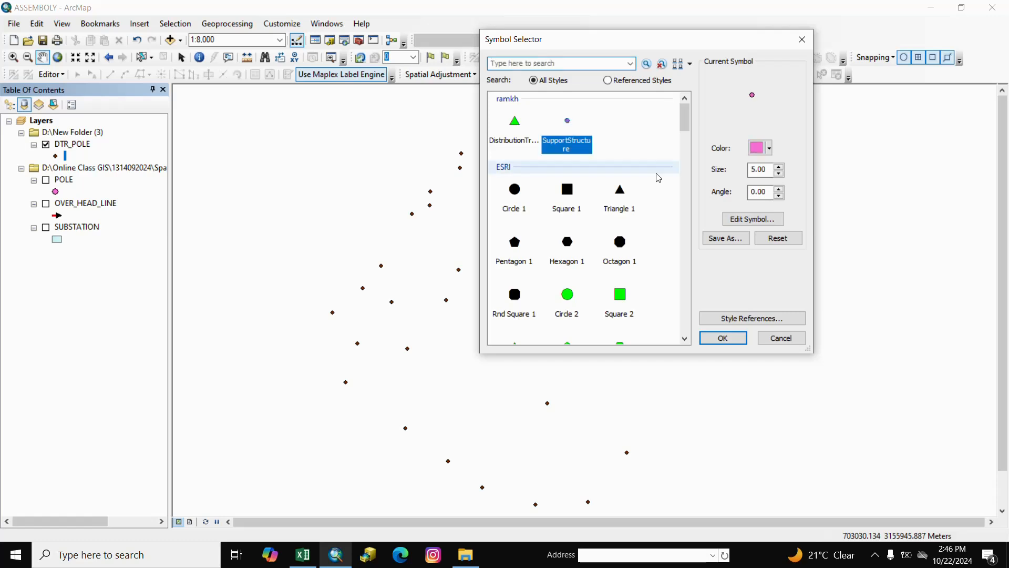
left_click(769, 150)
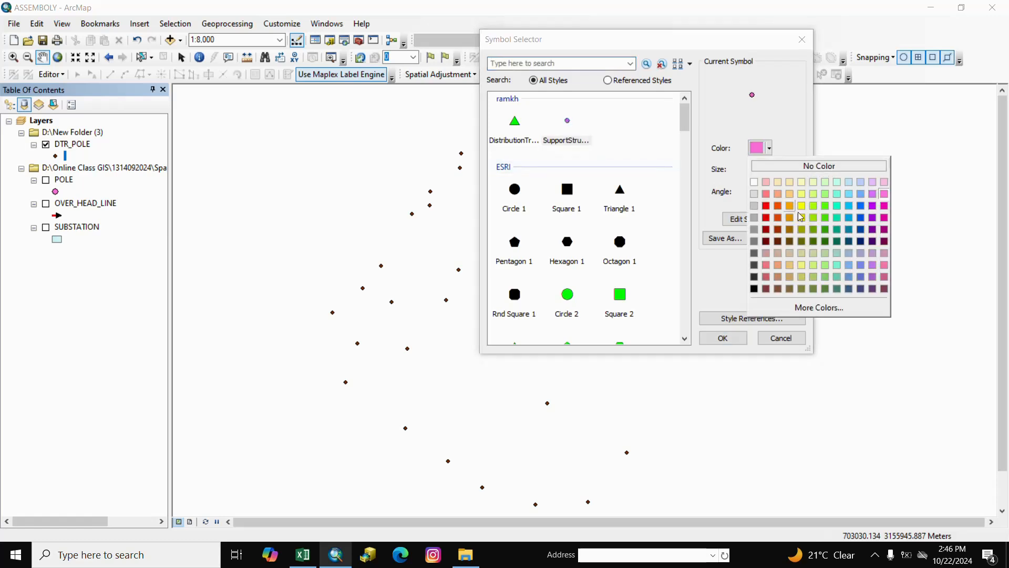
left_click(861, 206)
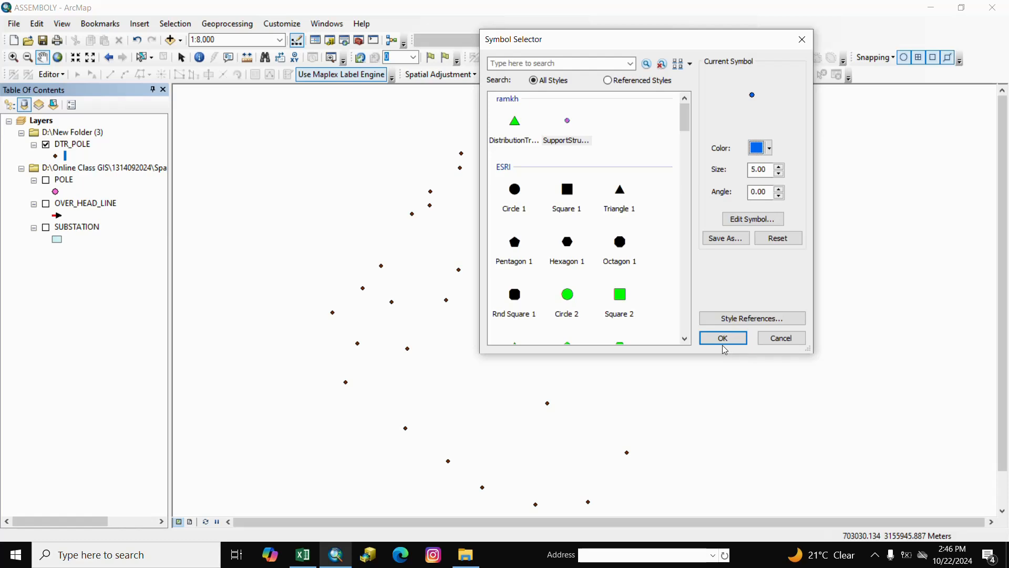
left_click(781, 167)
left_click(723, 338)
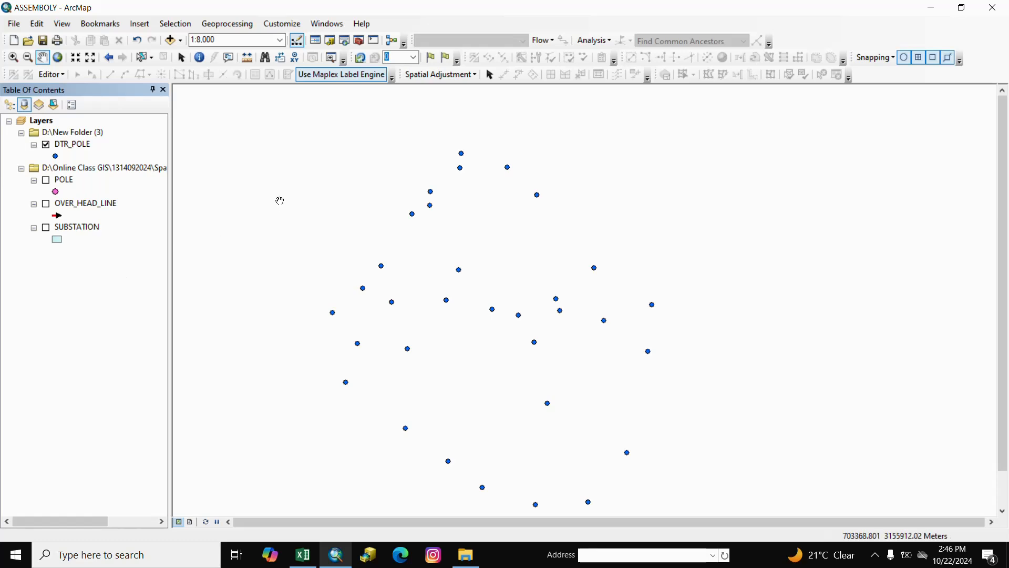
- Run the Add XY Coordinates tool from the Data Management feature tools on the DTR_POLE layer
left_click(359, 42)
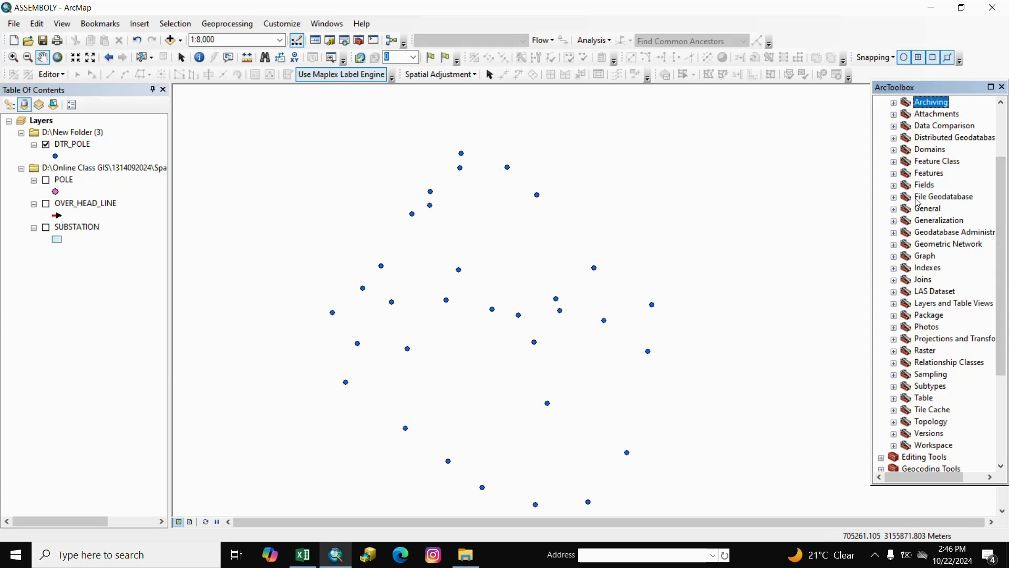
scroll(913, 200, "up", 2)
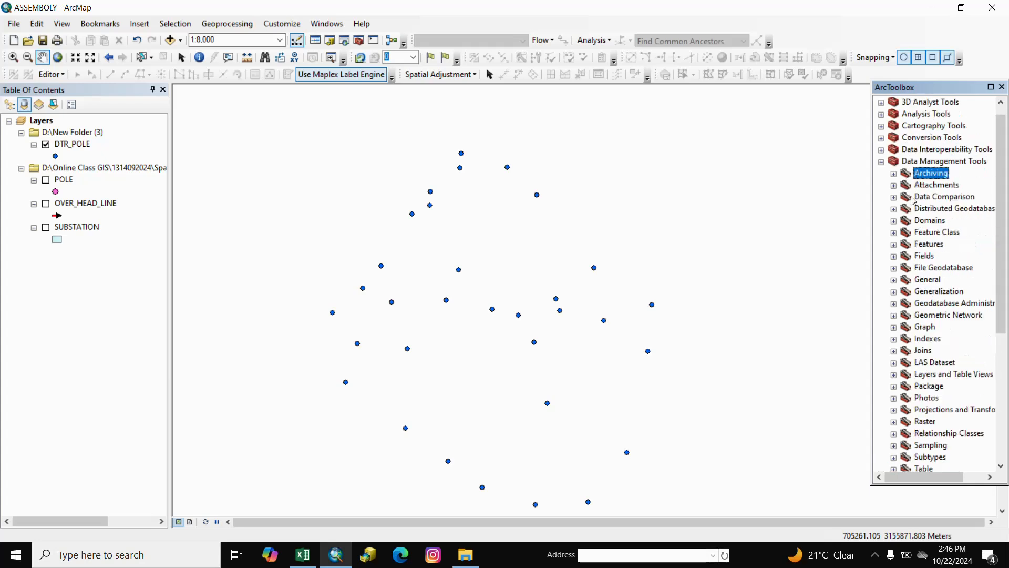
left_click(883, 162)
left_click(883, 162)
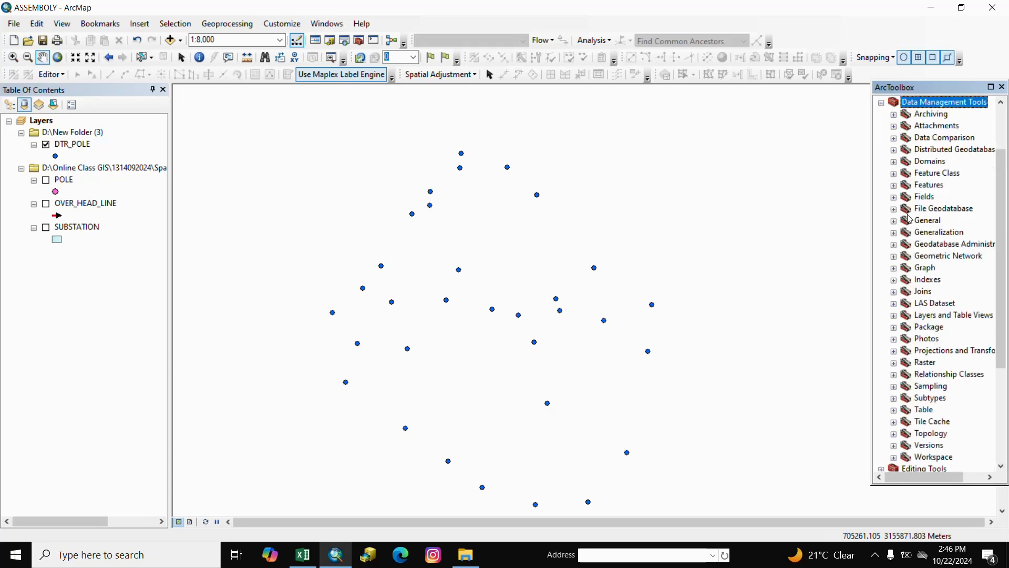
left_click(894, 185)
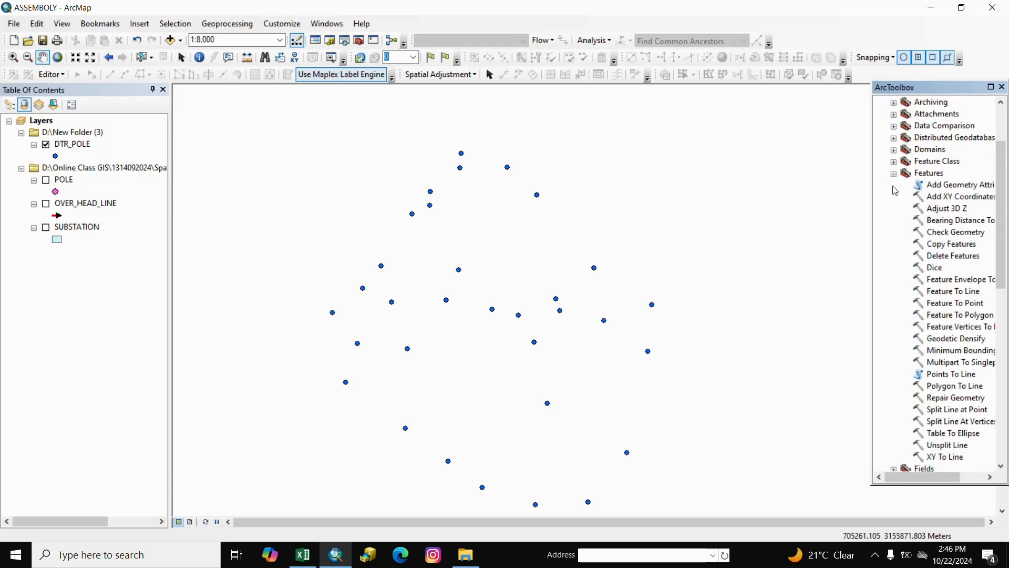
right_click(941, 201)
left_click(929, 202)
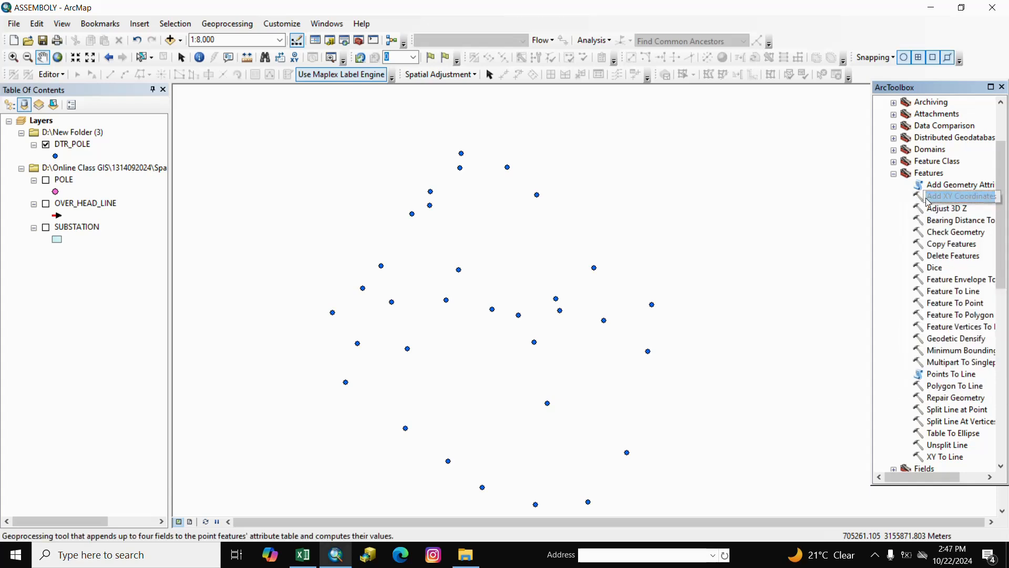
double_click(928, 202)
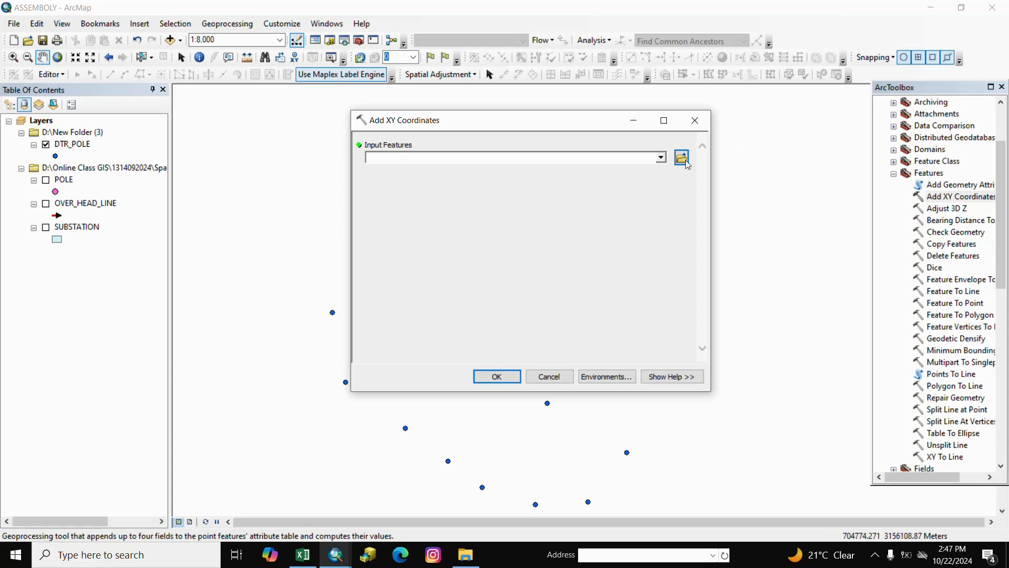
left_click(661, 158)
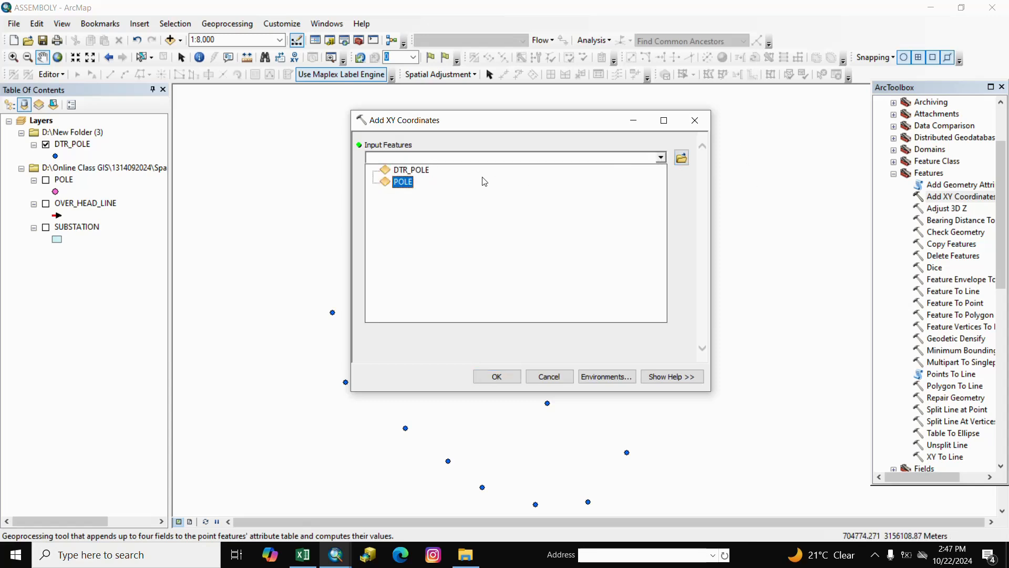
left_click(412, 170)
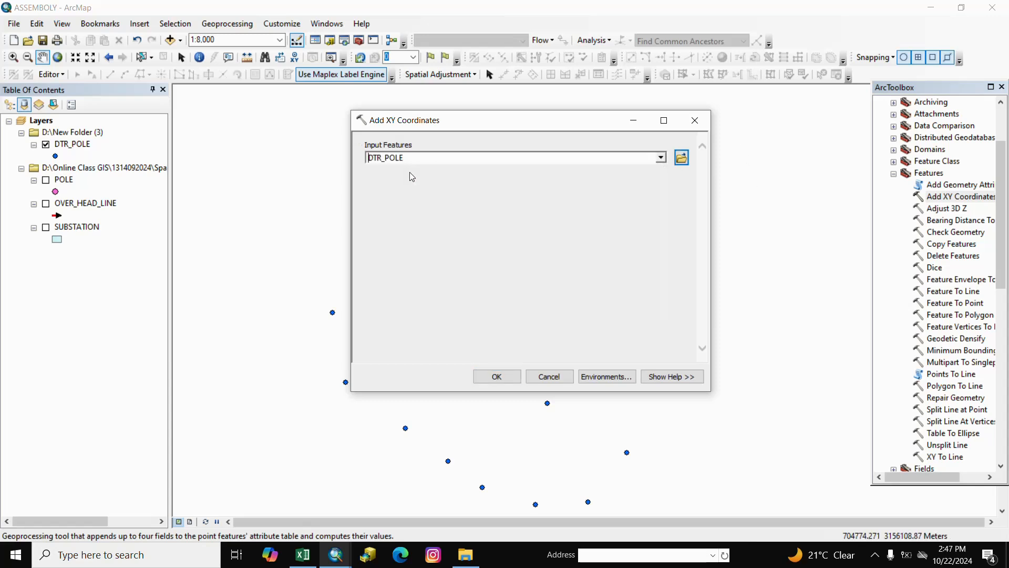
left_click(494, 378)
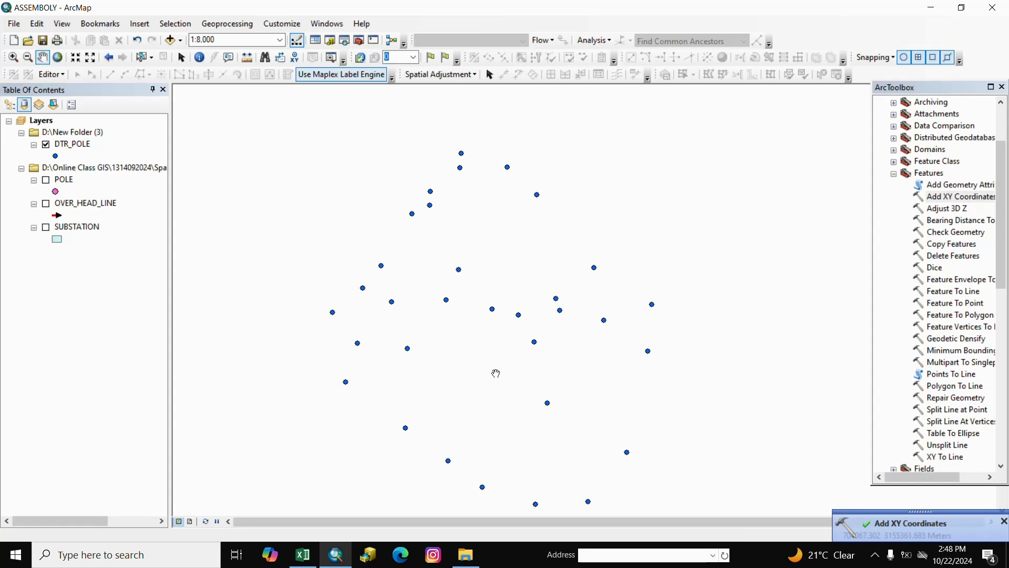
- Check the POINT_X and POINT_Y columns in the DTR_POLE attribute table, then close the table
right_click(81, 148)
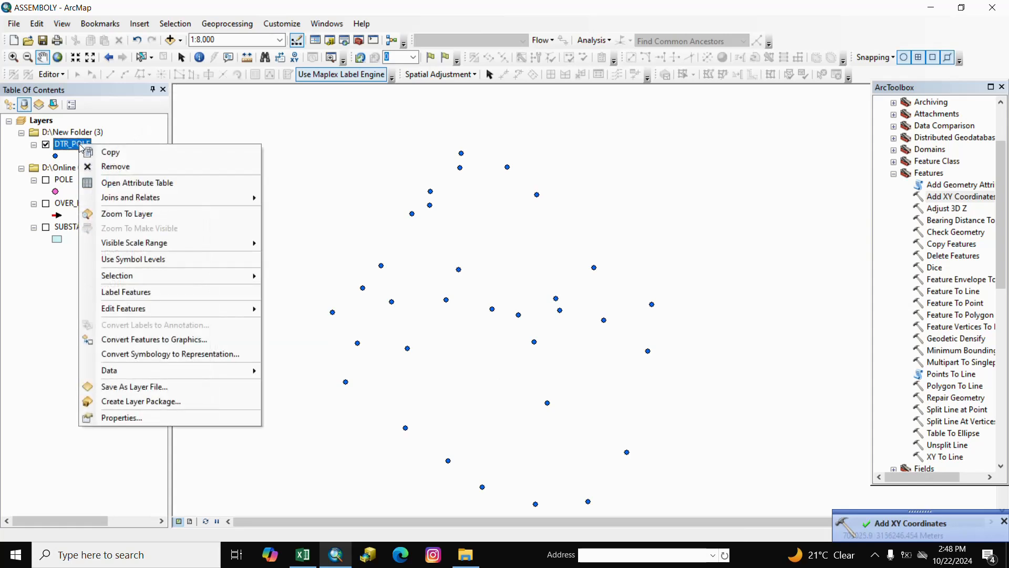
left_click(131, 183)
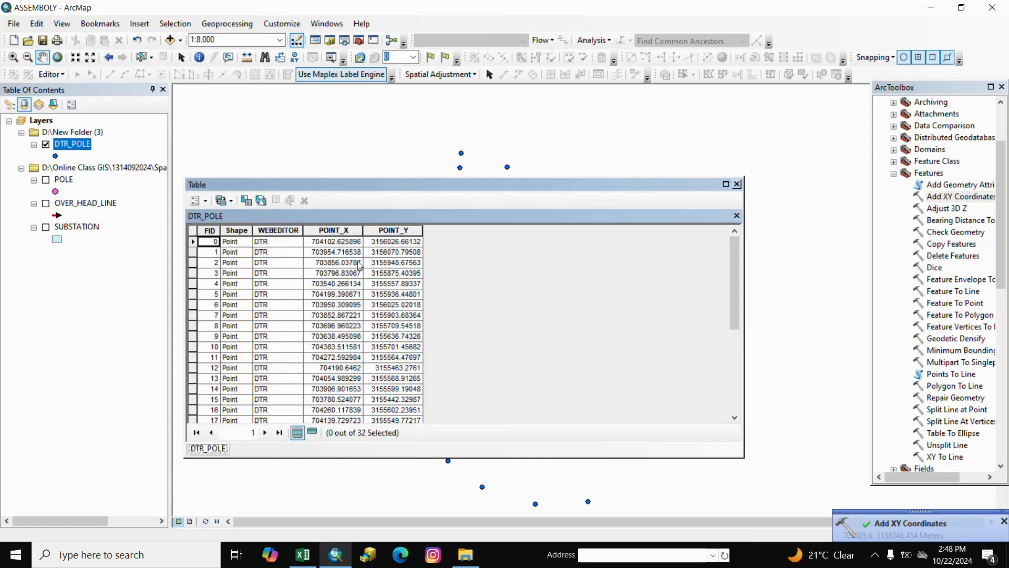
left_click(337, 231)
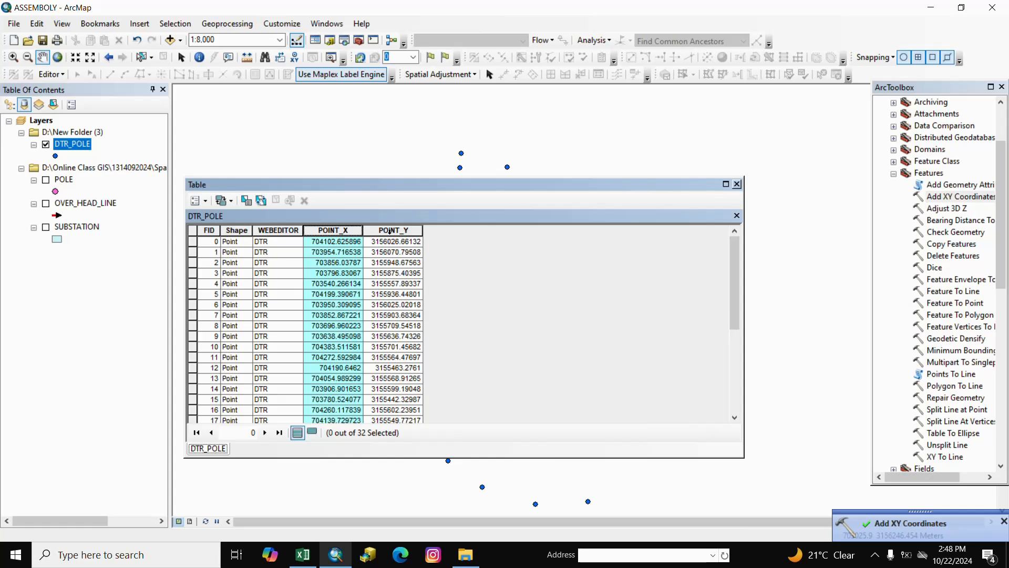
left_click(391, 231)
left_click(343, 231)
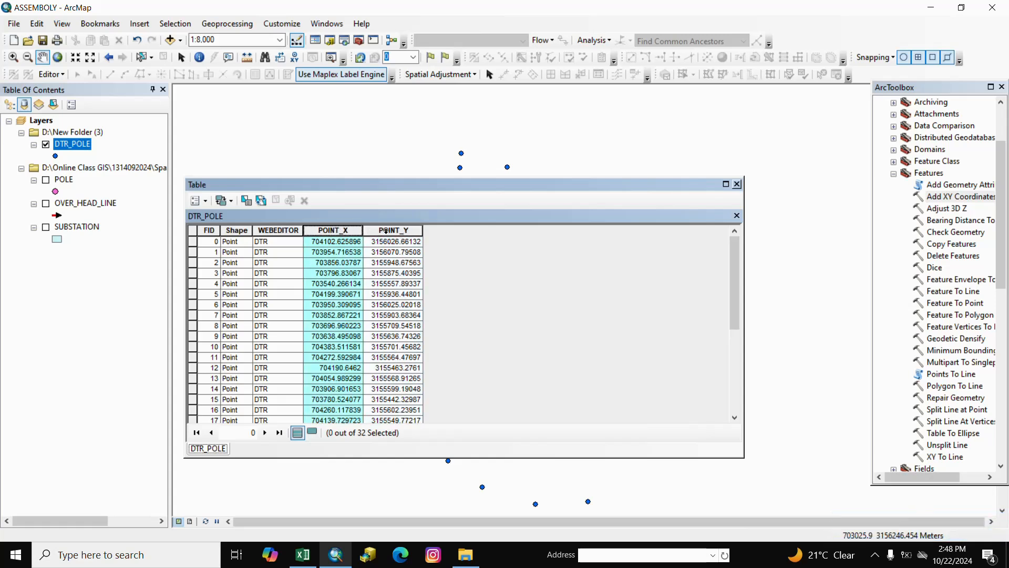
left_click(385, 232)
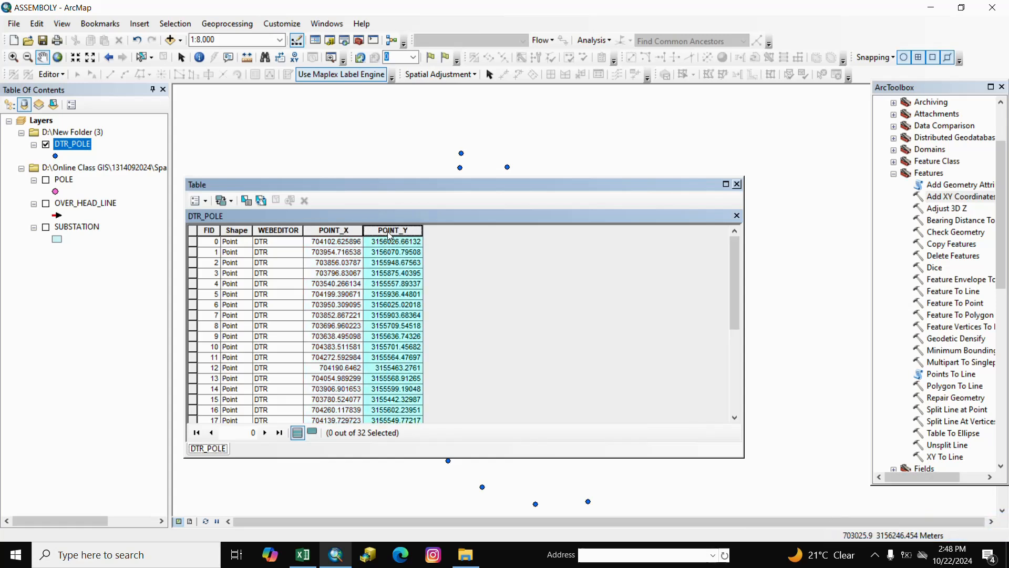
left_click(737, 184)
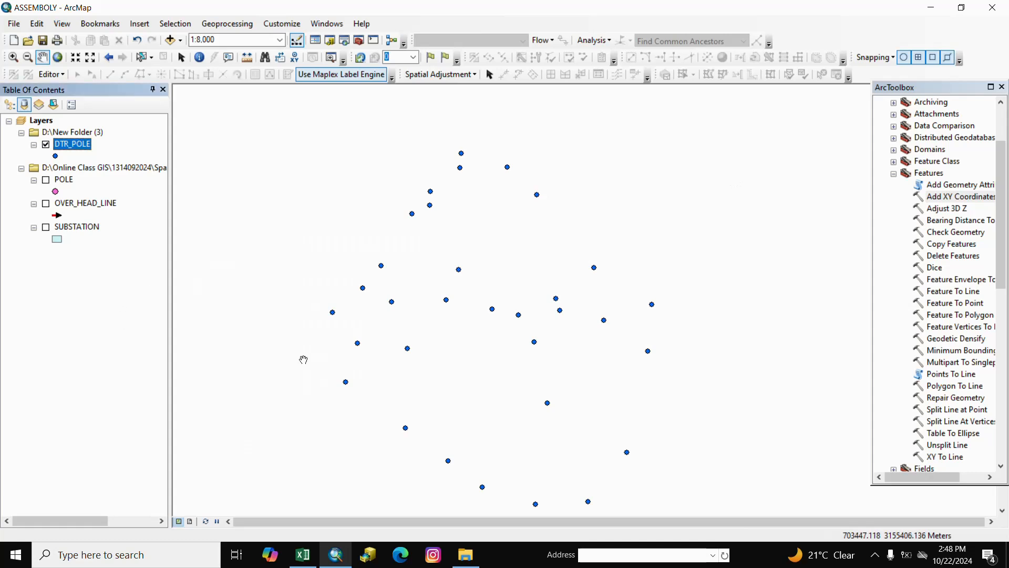
left_click(129, 283)
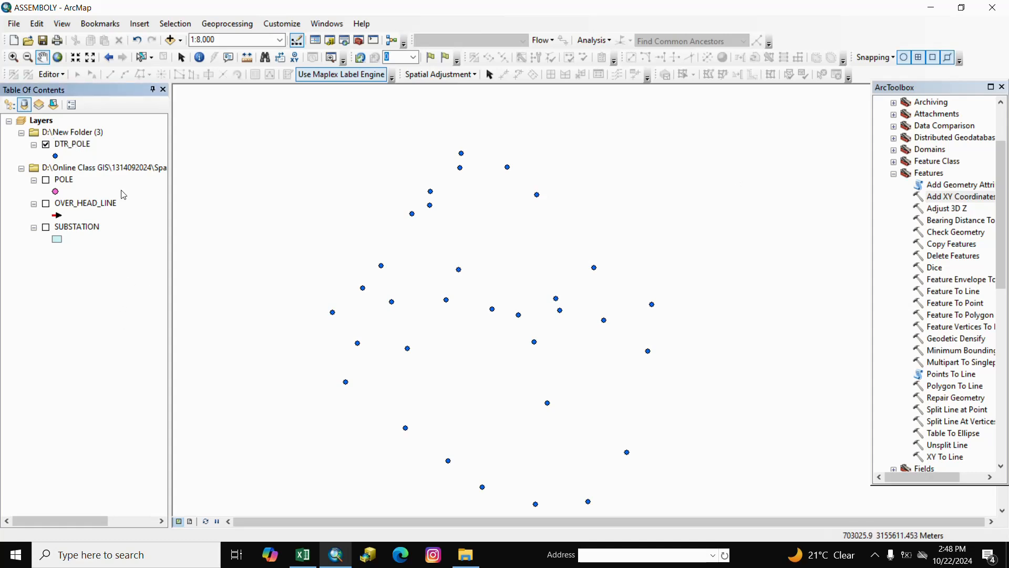
- Export all DTR_POLE features to a shapefile named HT_SWITCH in New Folder (3) and add it to the map as a layer
right_click(76, 144)
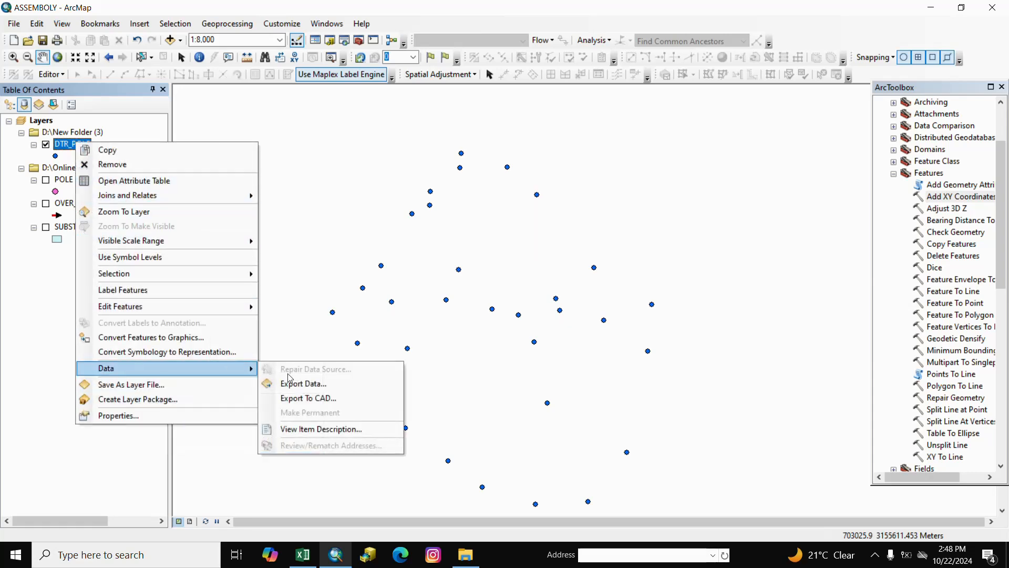
left_click(292, 382)
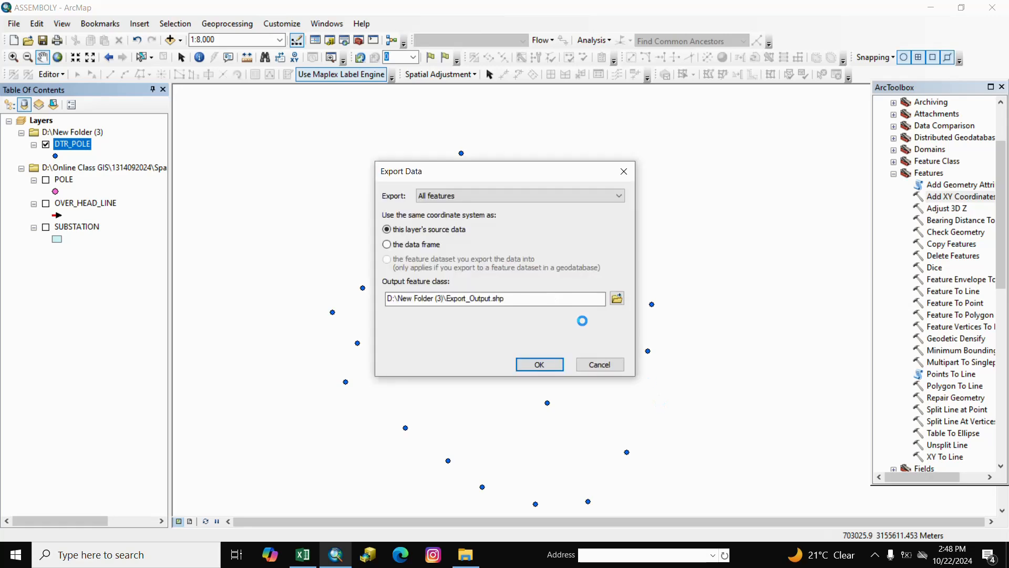
left_click(617, 299)
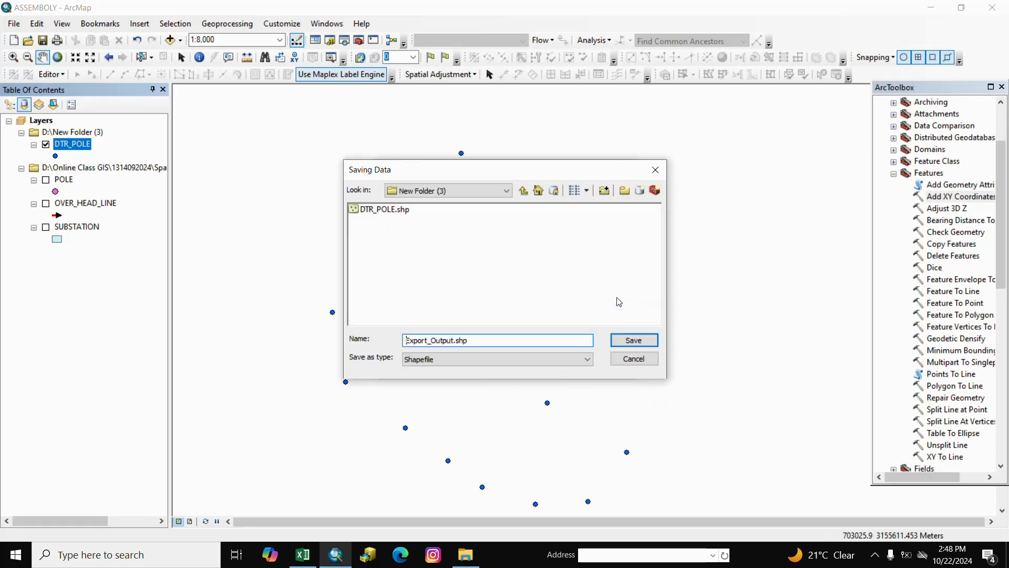
left_click_drag(497, 340, 379, 340)
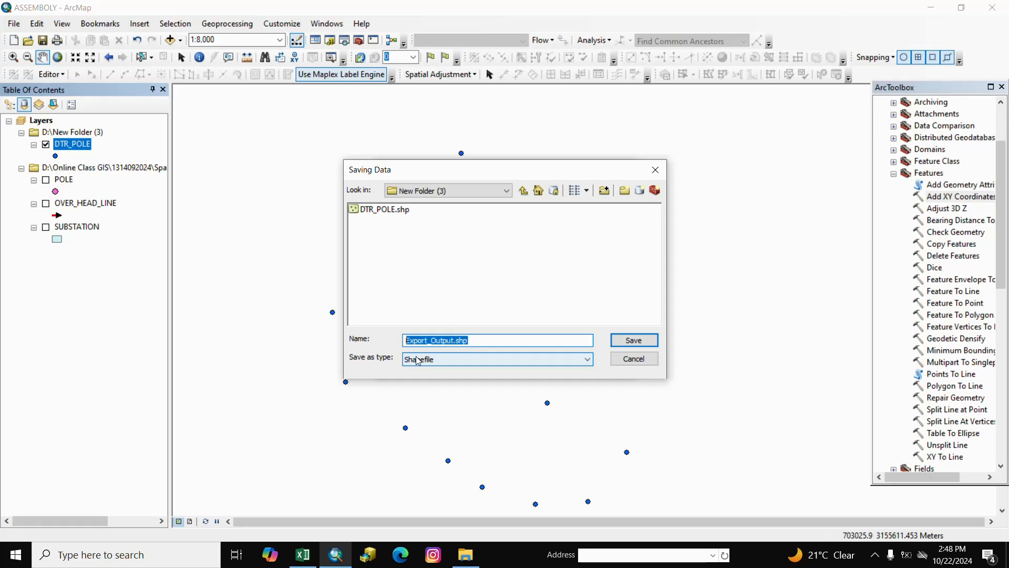
type("HT_SWITCH")
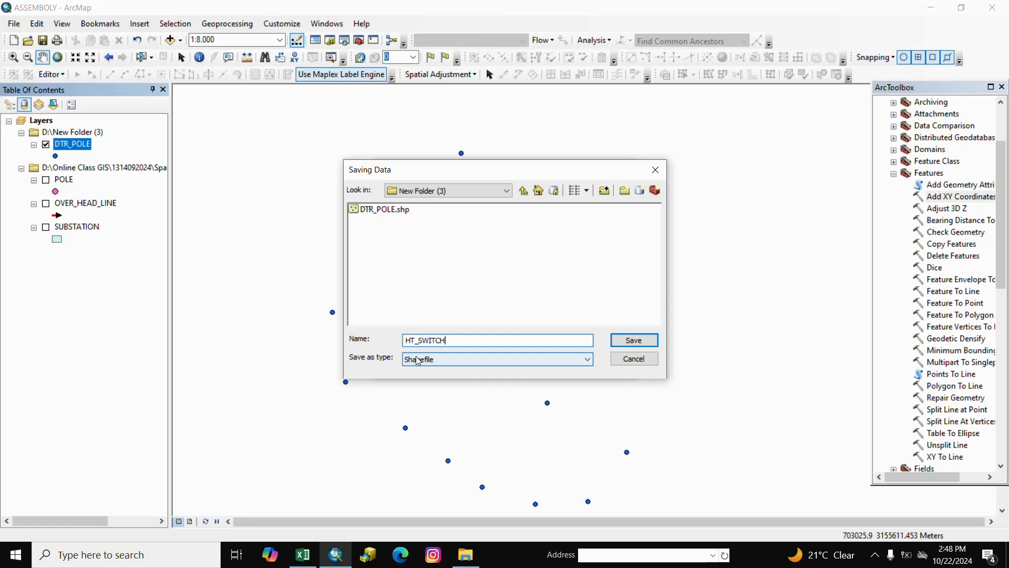
left_click(624, 341)
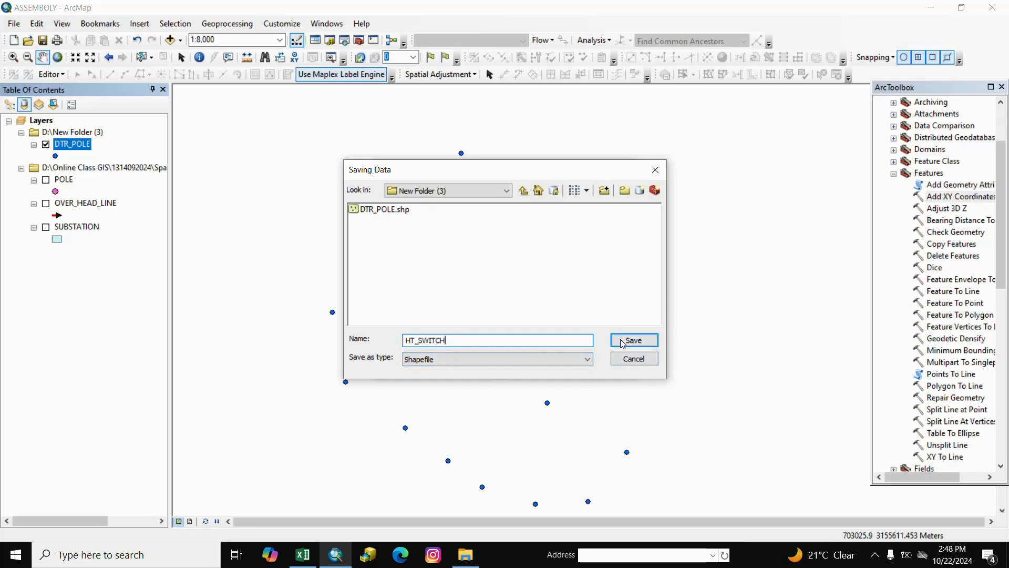
left_click(541, 365)
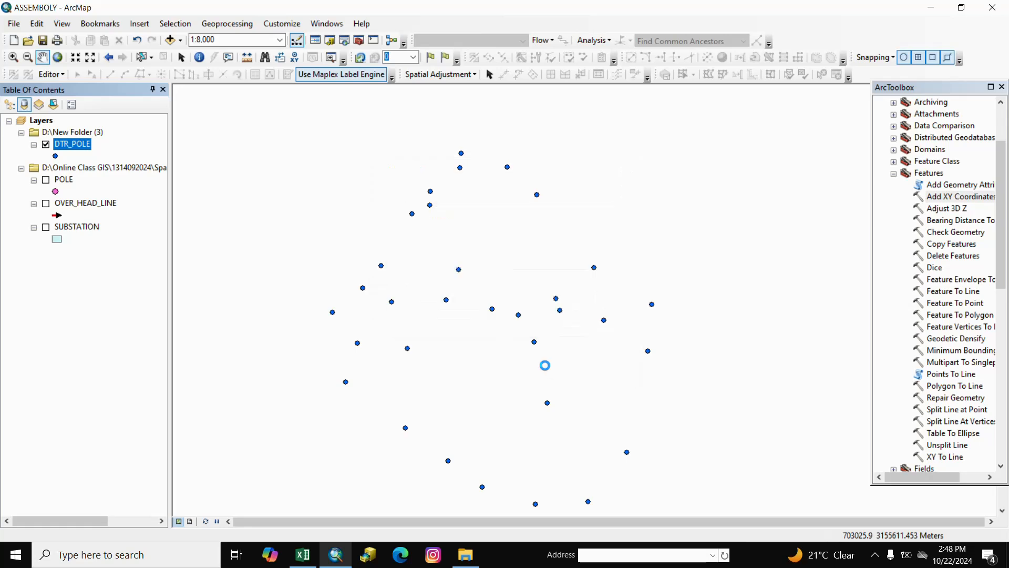
left_click(552, 322)
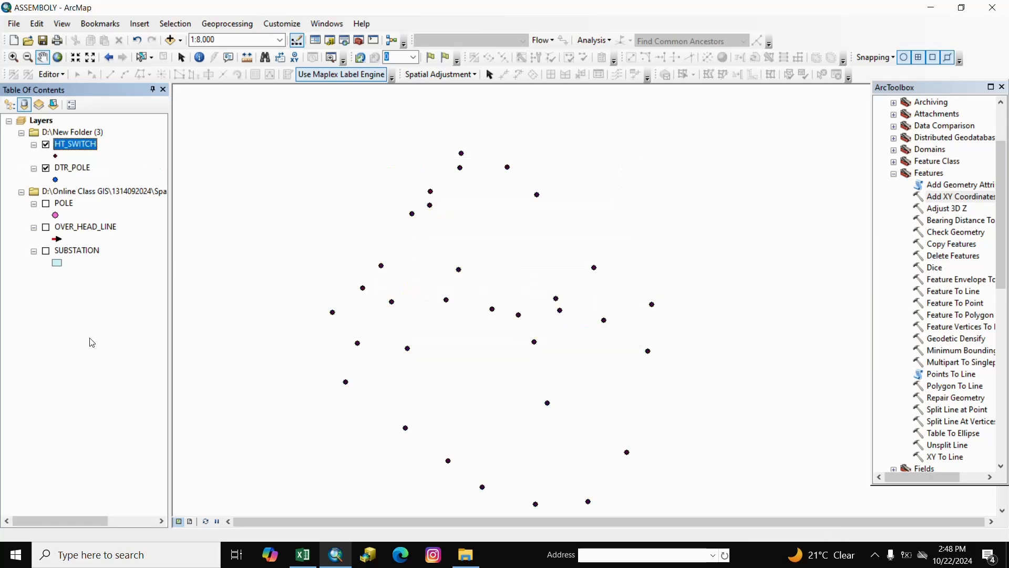
left_click(113, 329)
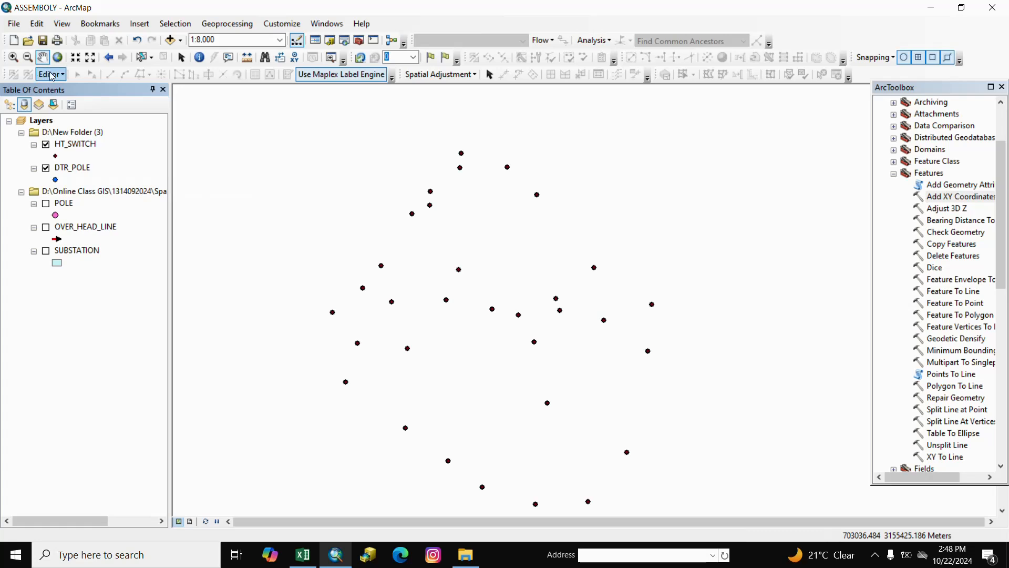
- Delete the POINT_X field from the HT_SWITCH attribute table
right_click(62, 143)
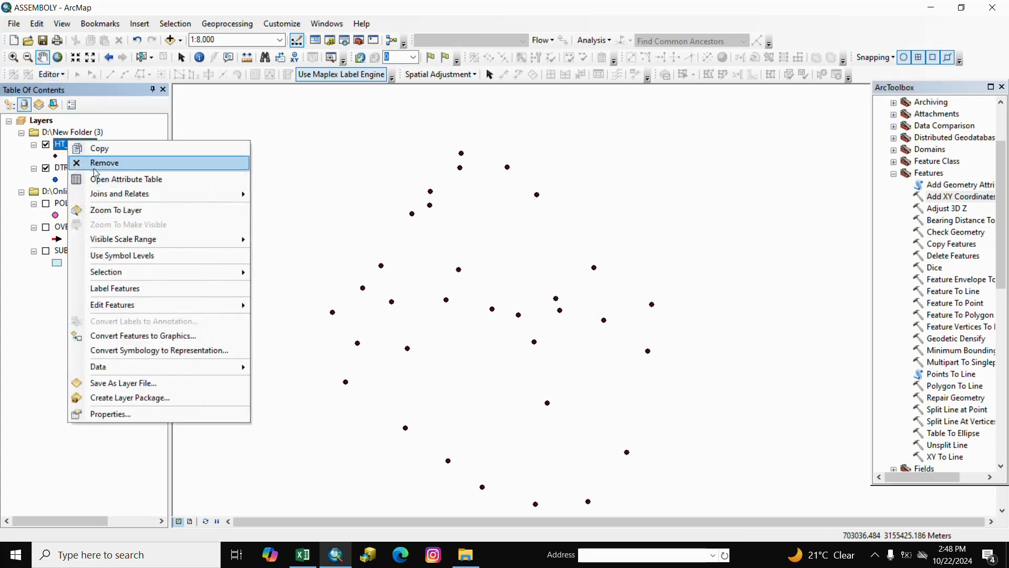
left_click(116, 179)
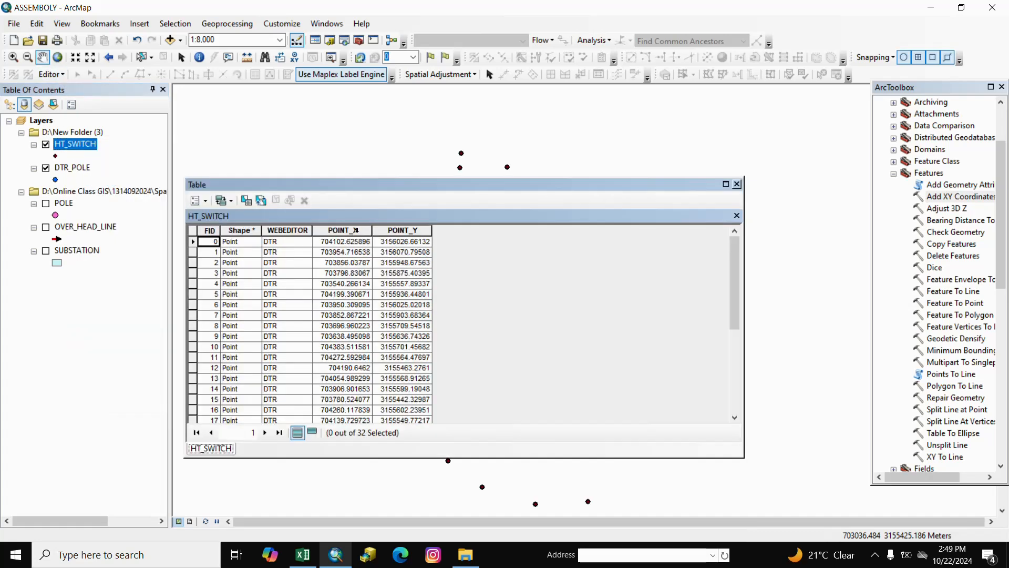
left_click(356, 230)
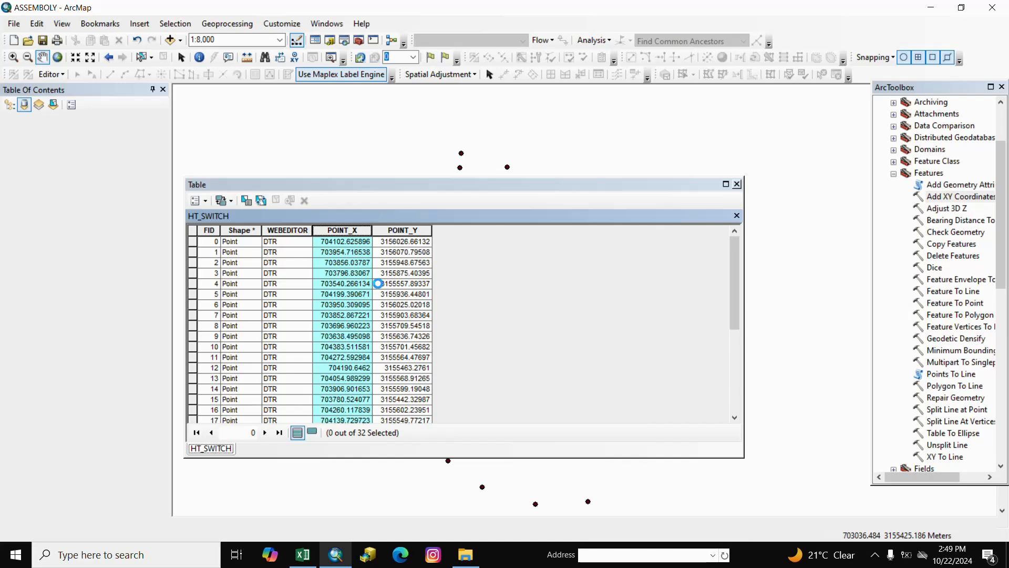
right_click(376, 275)
left_click(350, 232)
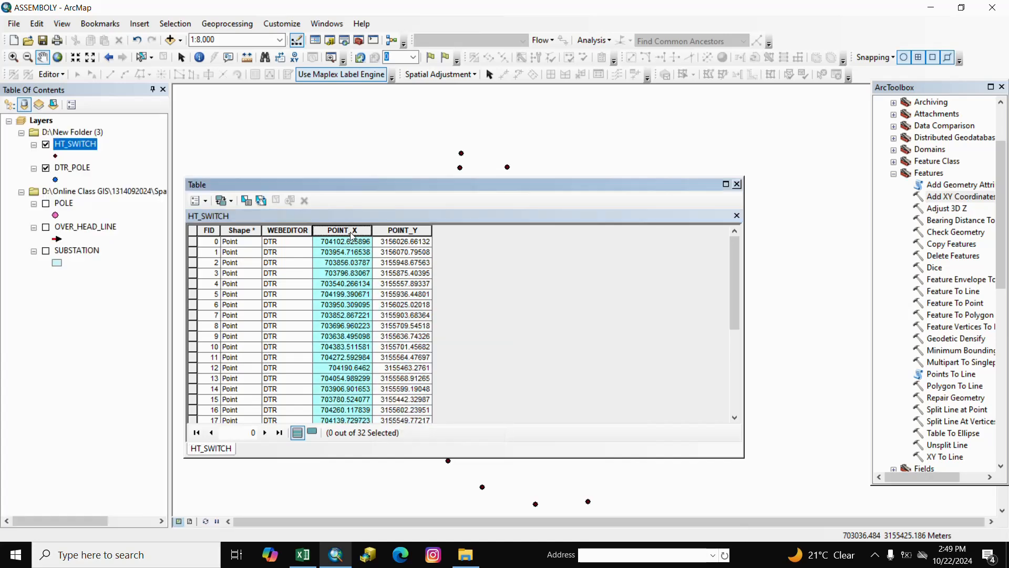
right_click(352, 235)
left_click(379, 377)
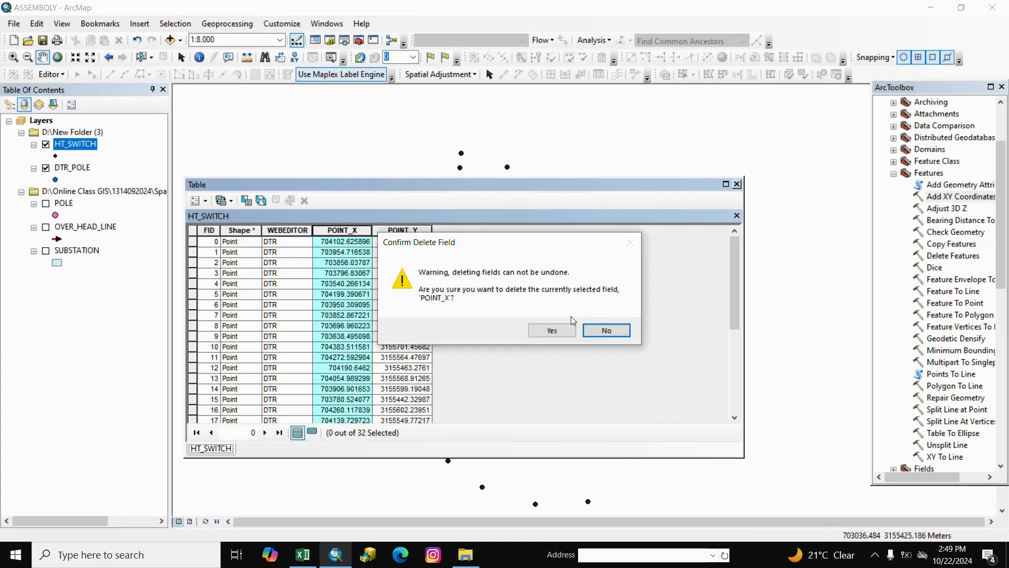
left_click(552, 330)
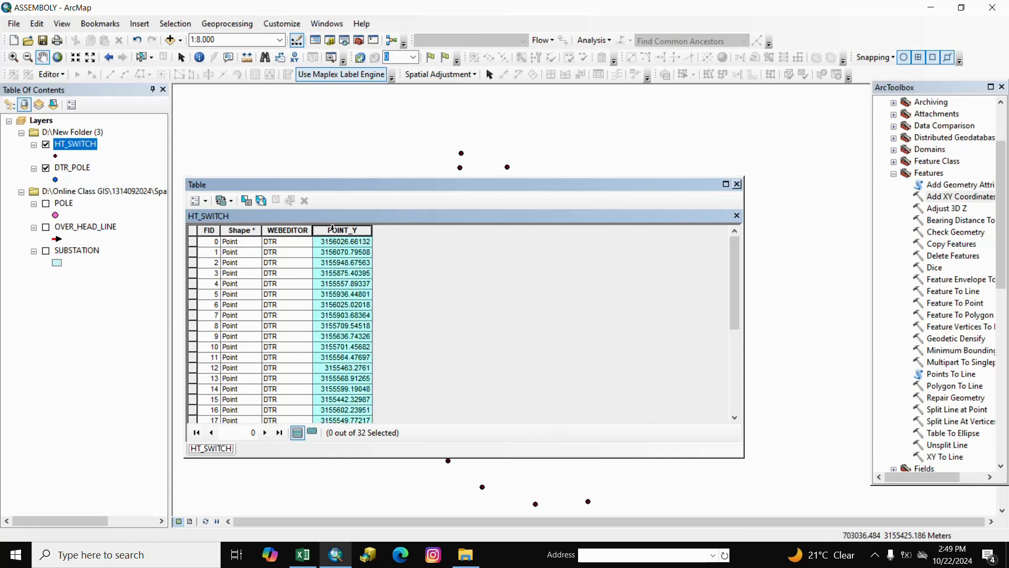
- Delete the POINT_Y field from the HT_SWITCH attribute table and close the table
right_click(332, 228)
left_click(385, 378)
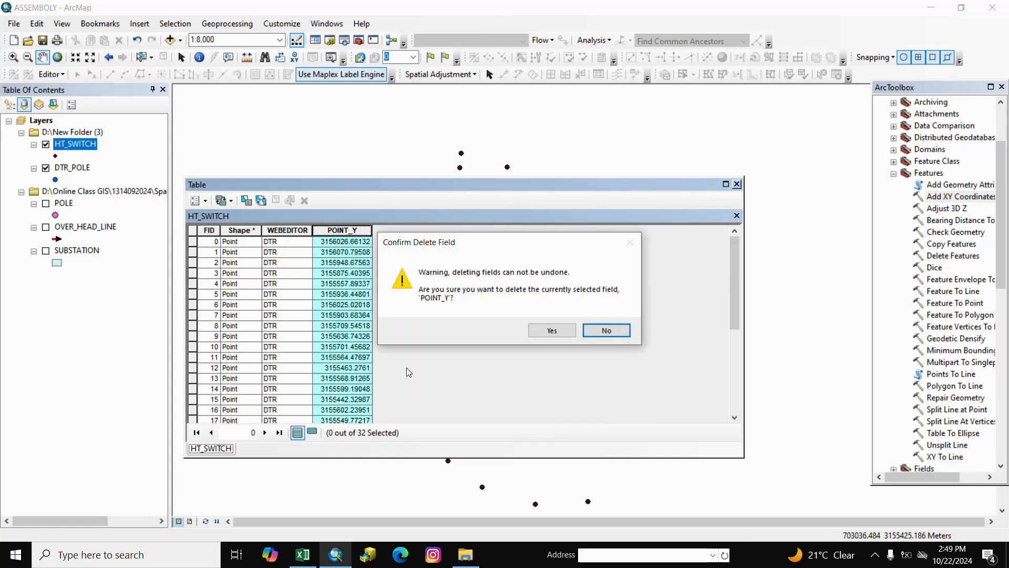
left_click(555, 331)
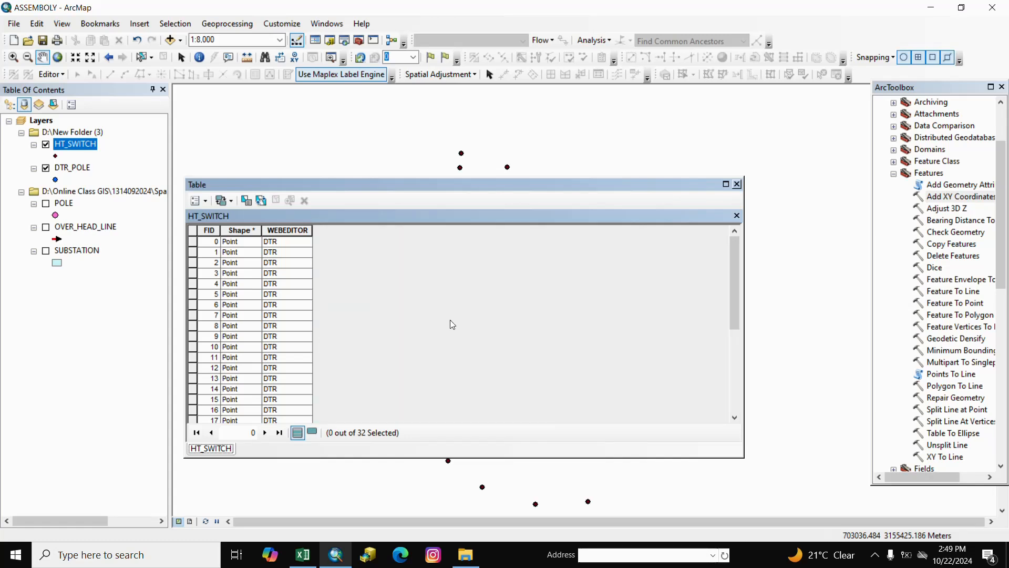
left_click(736, 184)
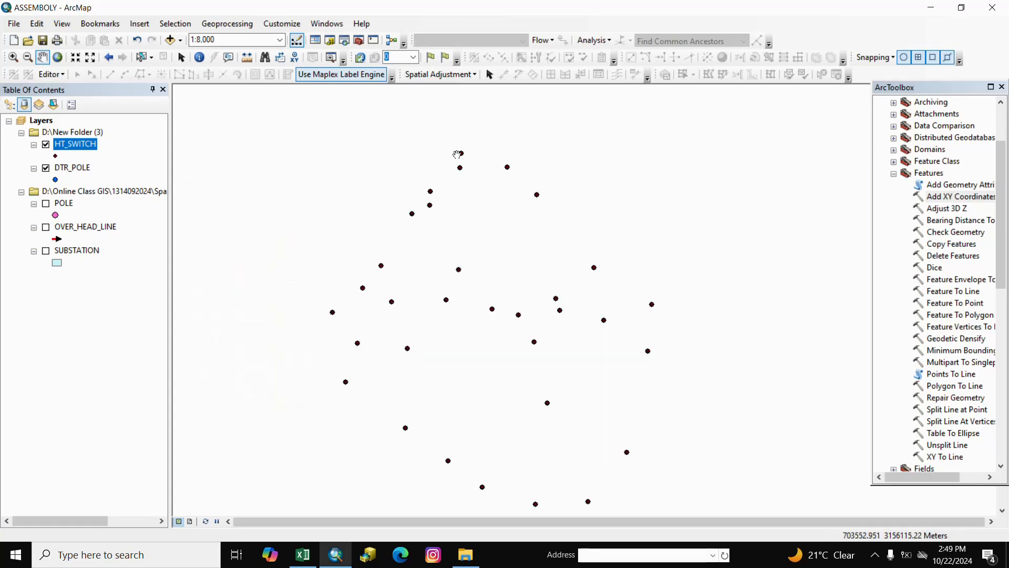
- Start an edit session on the D:\New Folder (3) workspace that holds the HT_SWITCH and DTR_POLE shapefiles
left_click(61, 75)
left_click(65, 89)
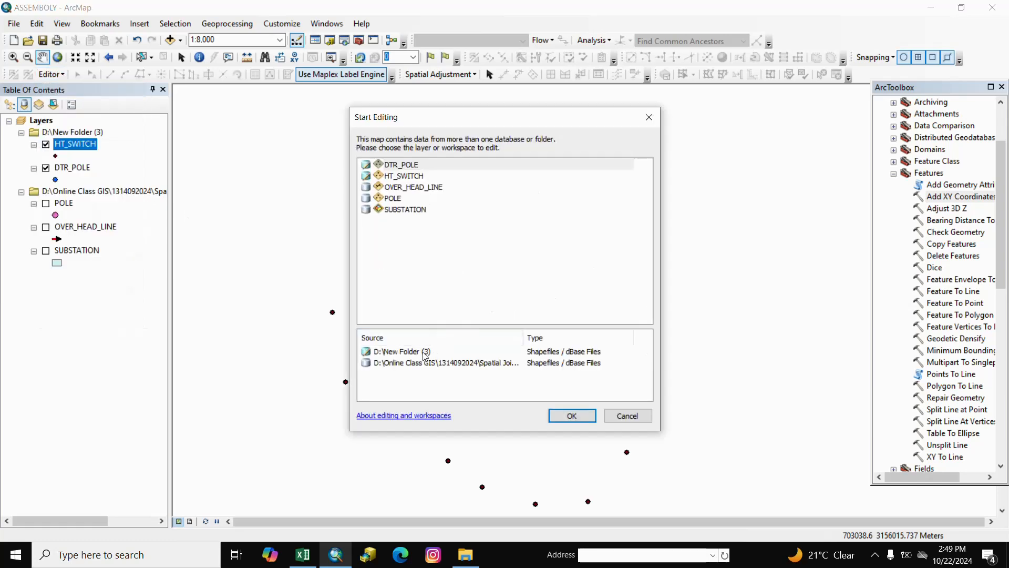
left_click(415, 361)
left_click(569, 418)
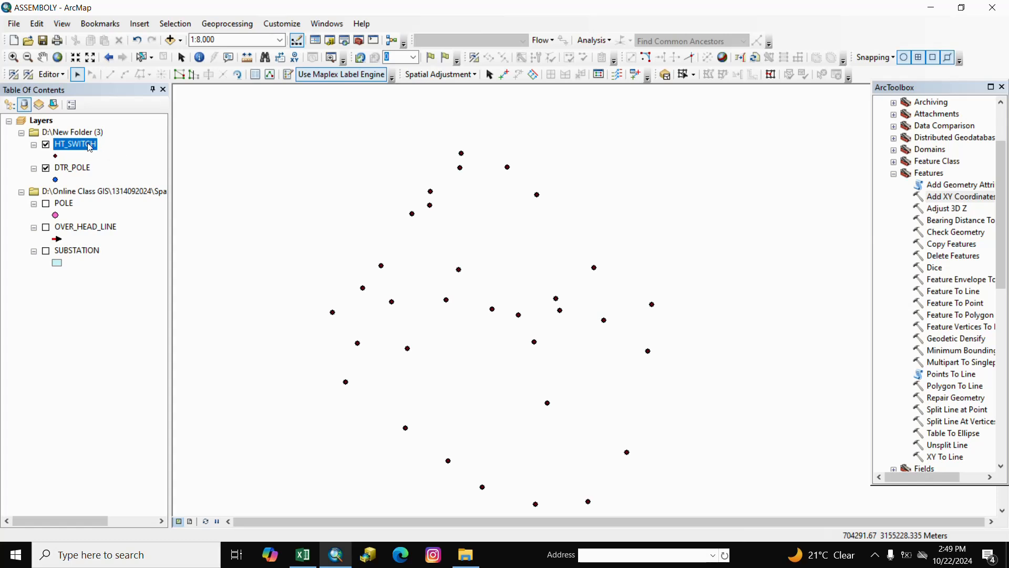
- Select all records of the HT_SWITCH layer through its attribute table, then close the table
right_click(90, 147)
left_click(127, 182)
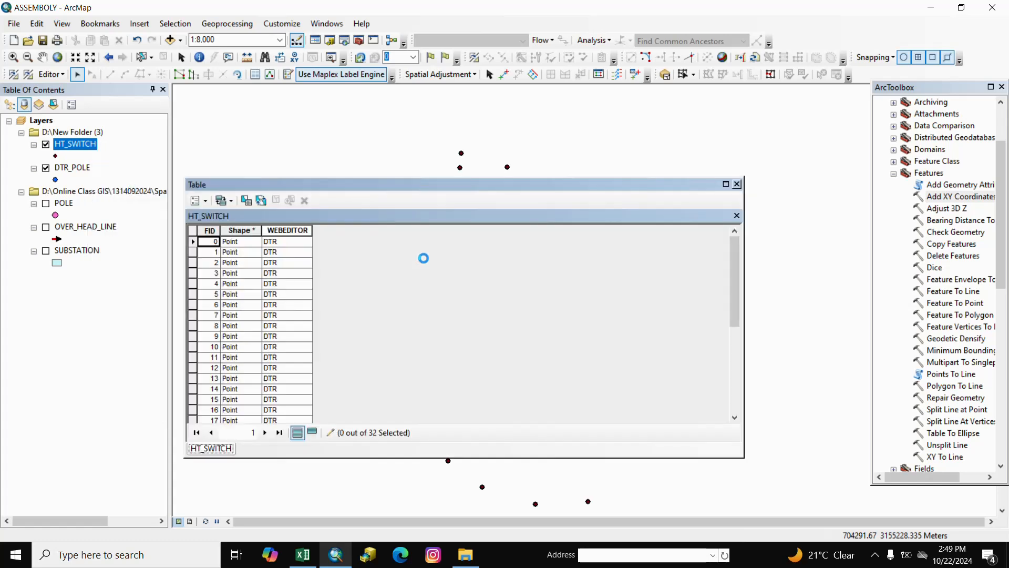
left_click(198, 200)
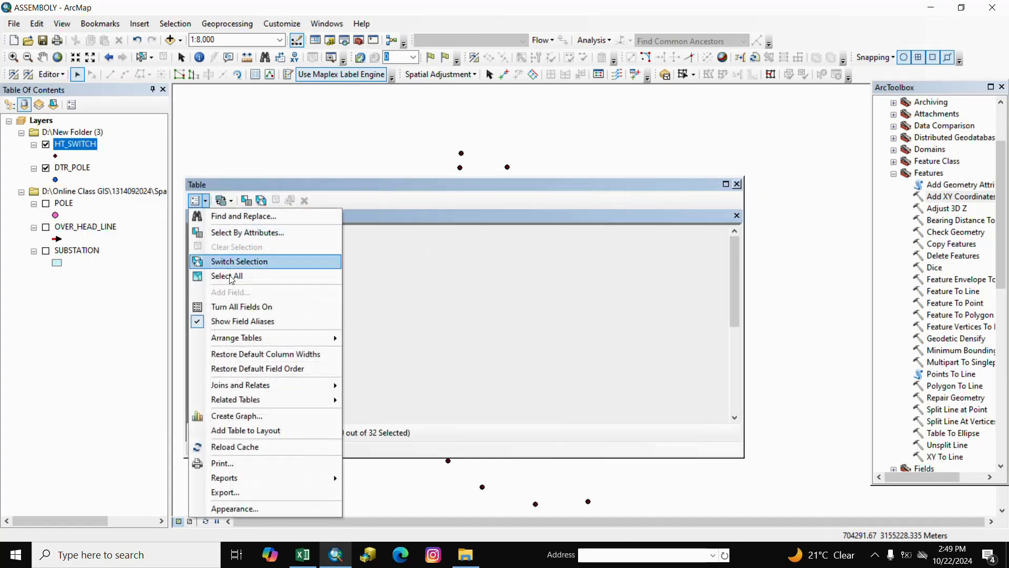
left_click(230, 277)
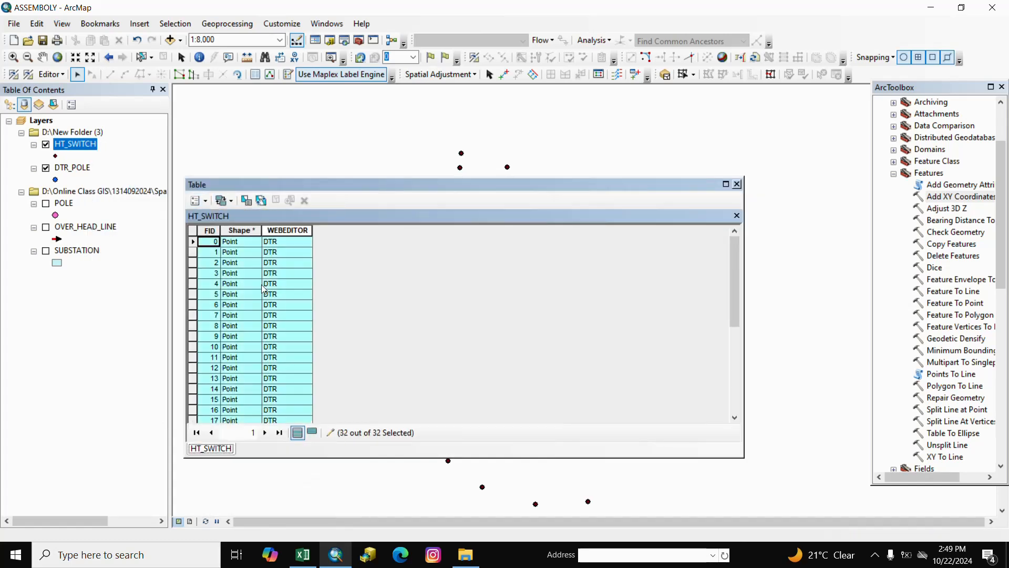
left_click(737, 185)
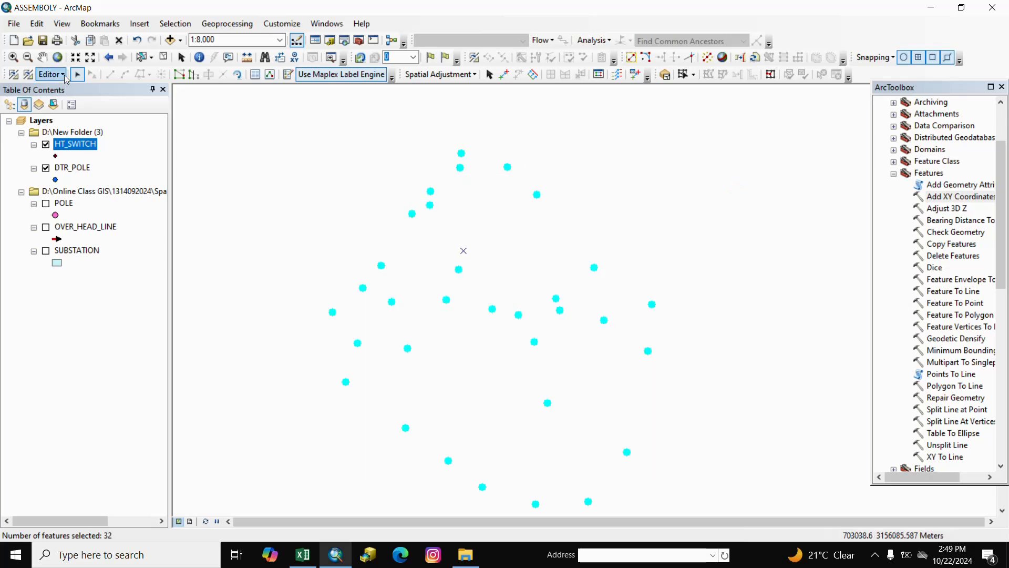
- Move the selected HT_SWITCH points by a delta of 0.177 in X and 0.177 in Y
left_click(65, 75)
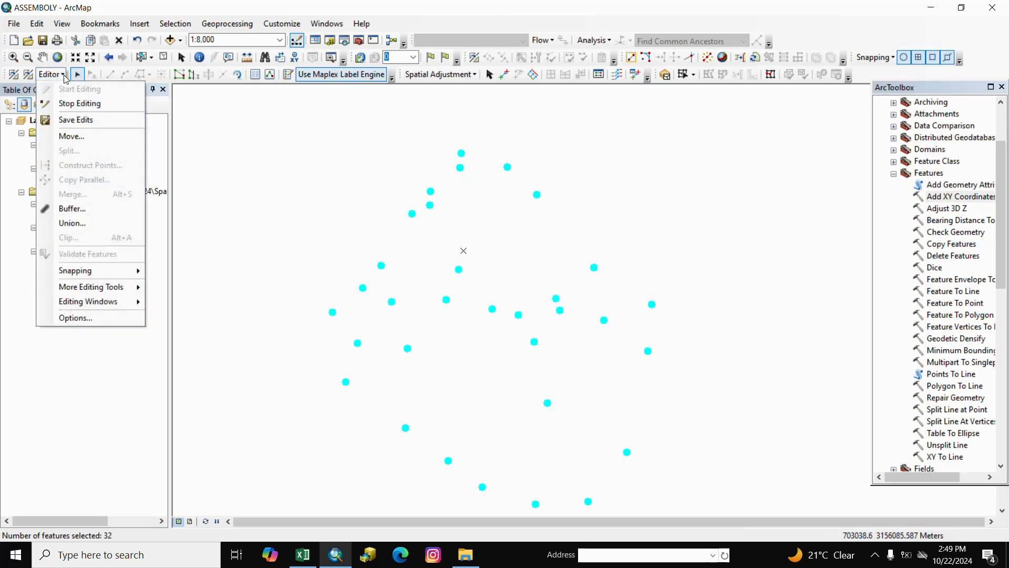
left_click(72, 136)
left_click(35, 146)
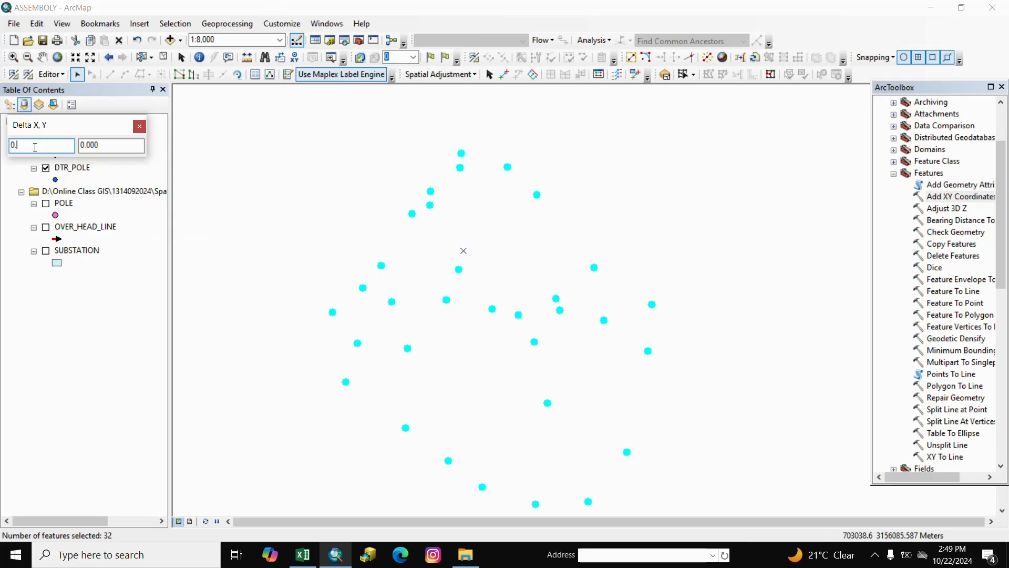
type(".177")
left_click(107, 146)
key("Return")
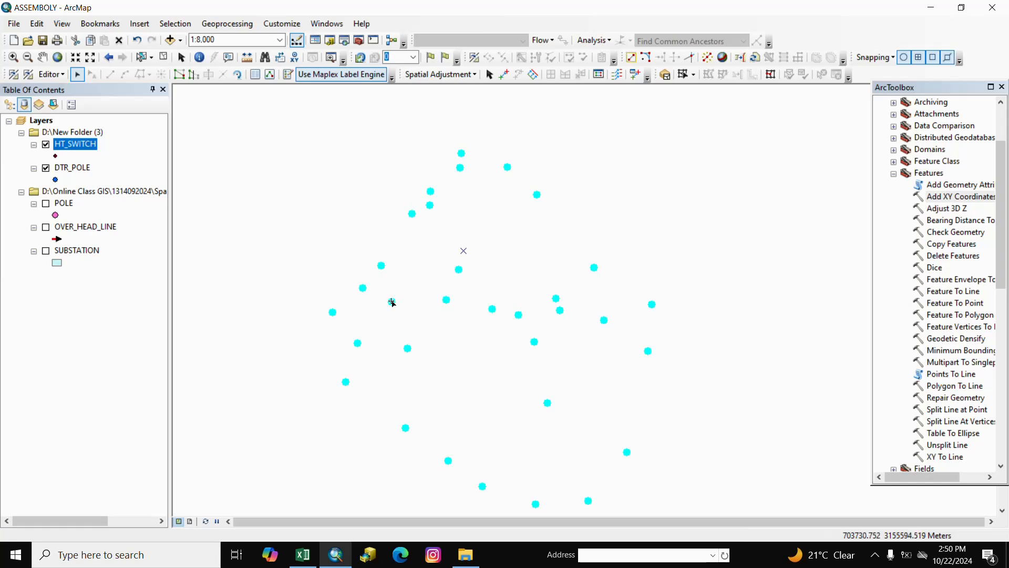
- Inspect the offset between a moved HT_SWITCH point and its DTR pole up close, then clear the feature selection
scroll(381, 279, "down", 2)
scroll(377, 275, "down", 3)
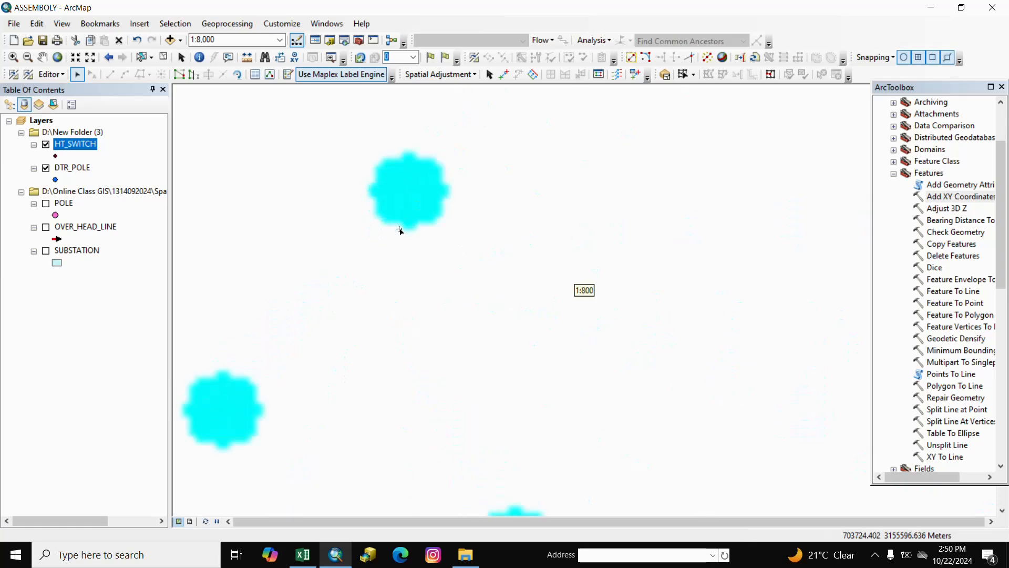
scroll(410, 185, "down", 4)
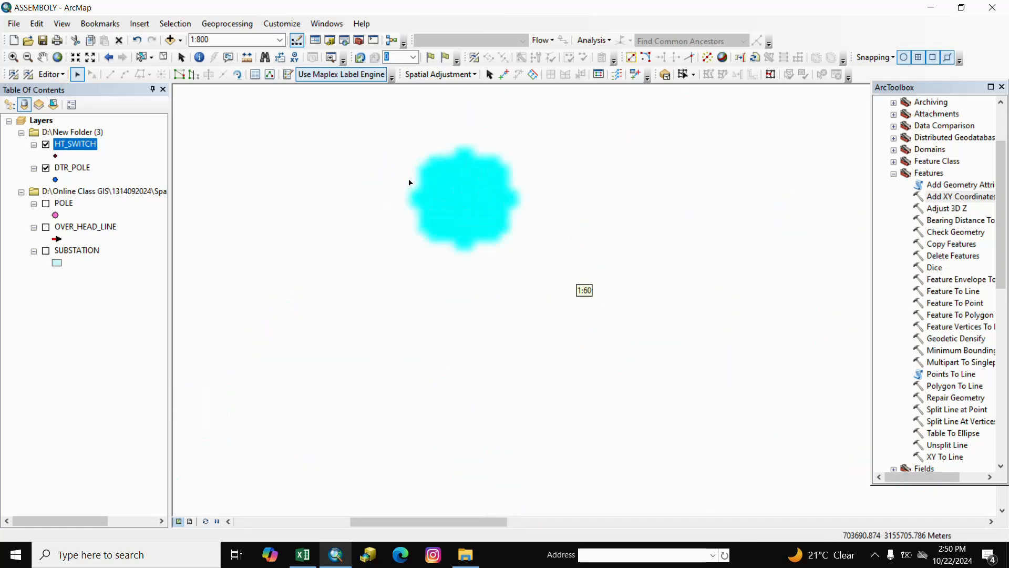
scroll(488, 249, "down", 2)
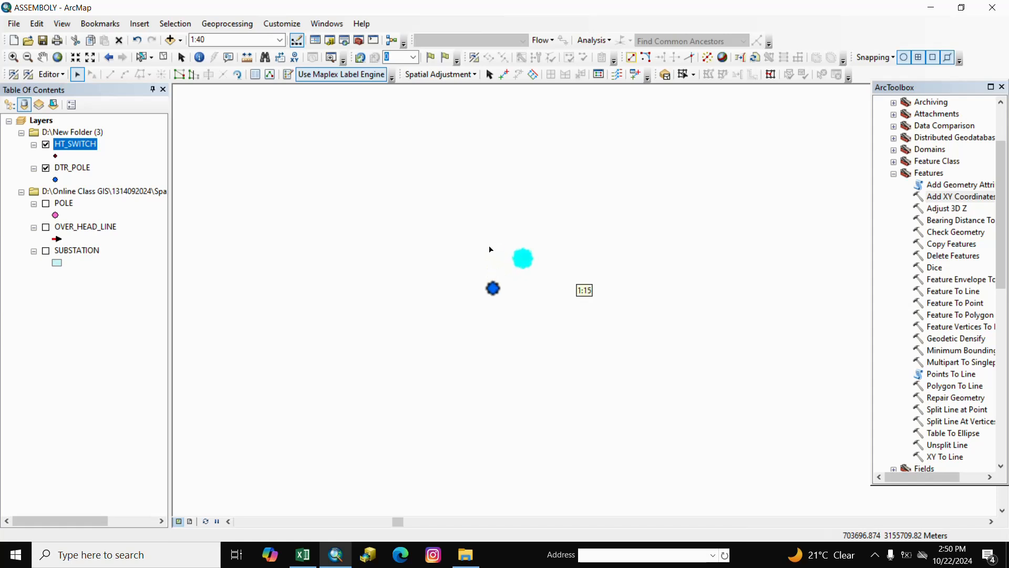
left_click(163, 59)
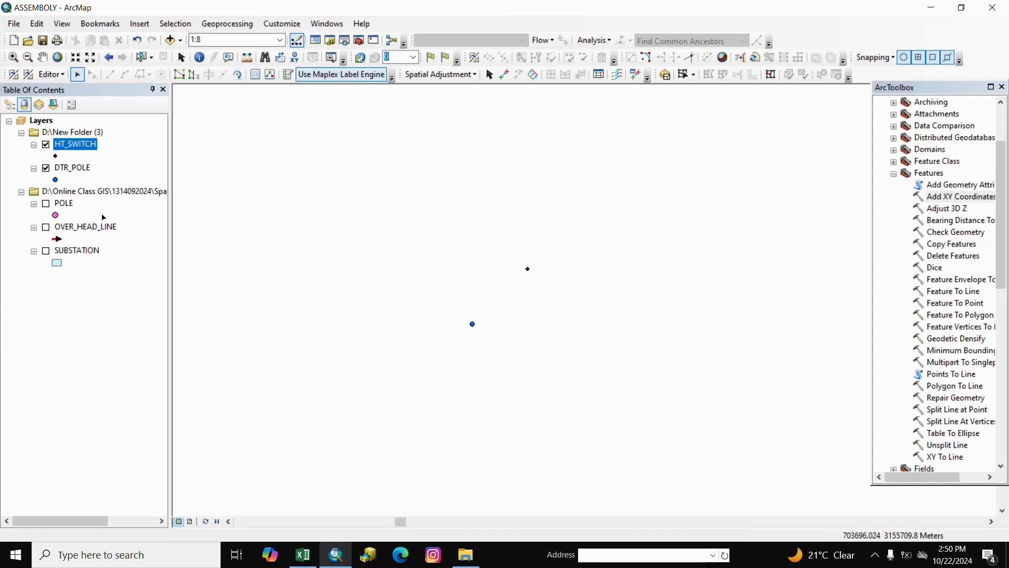
- Restyle the HT_SWITCH points with the green Star 3 symbol
left_click(55, 157)
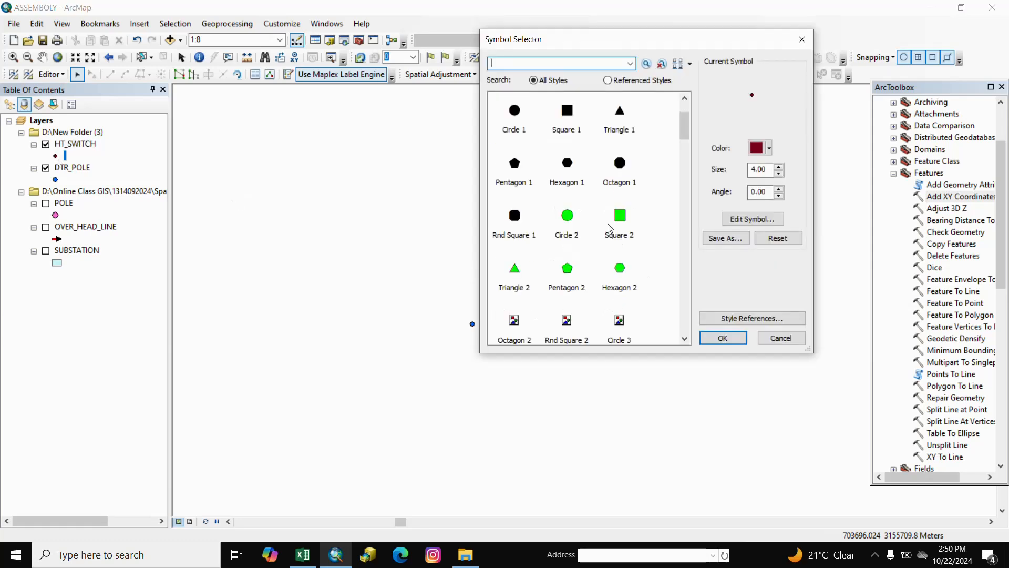
scroll(609, 227, "down", 3)
left_click(621, 323)
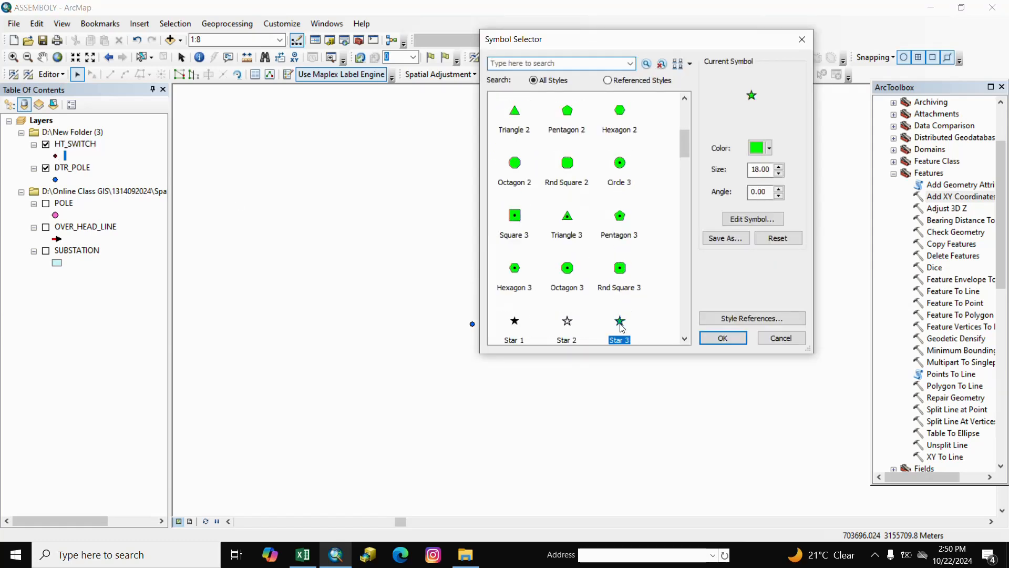
left_click(721, 338)
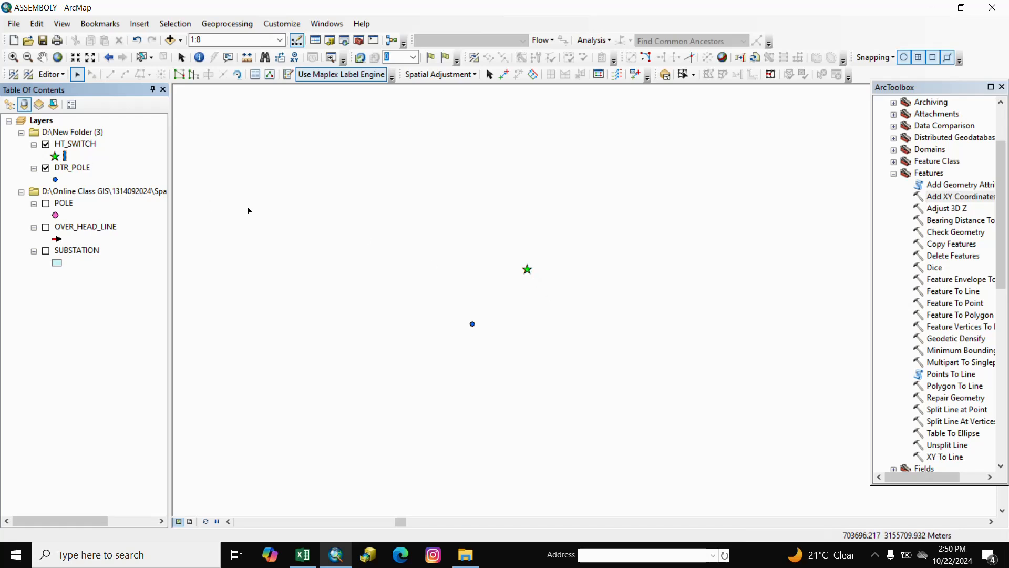
- Save the edits to the moved HT_SWITCH points and stop the edit session
left_click(51, 74)
left_click(73, 121)
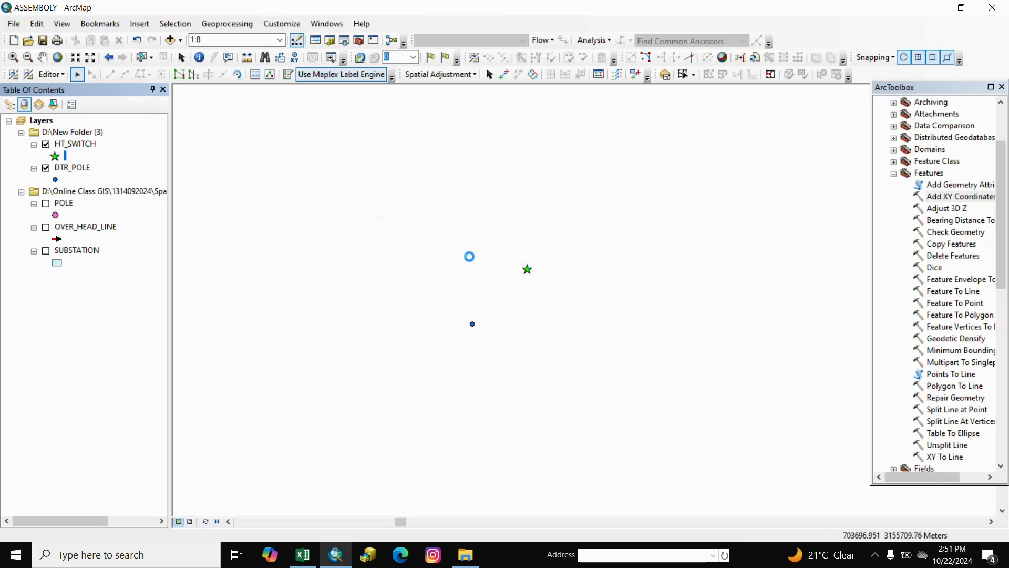
left_click(51, 74)
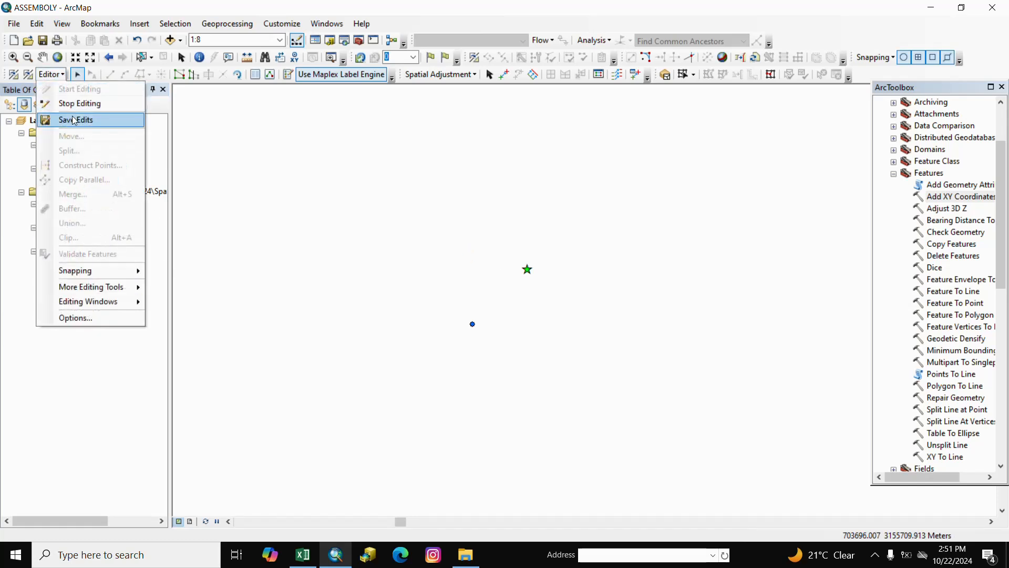
left_click(70, 118)
left_click(59, 77)
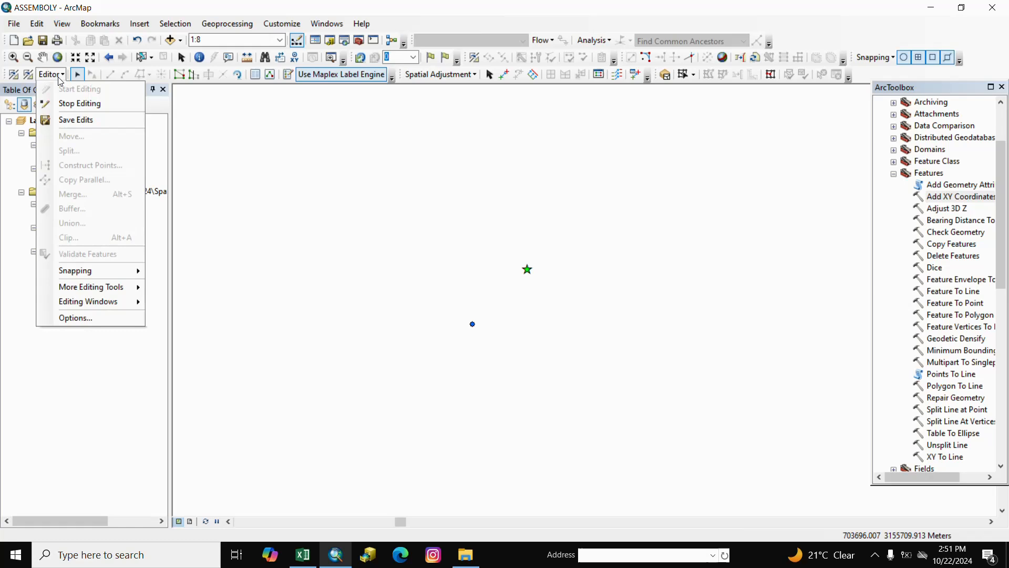
left_click(71, 103)
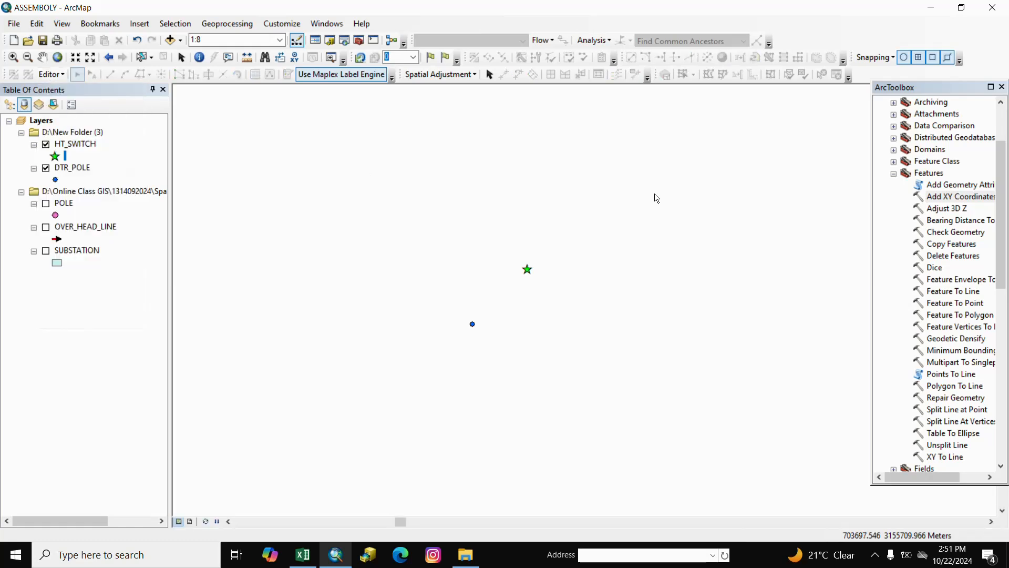
- Run the Add XY Coordinates tool on the HT_SWITCH layer
double_click(940, 198)
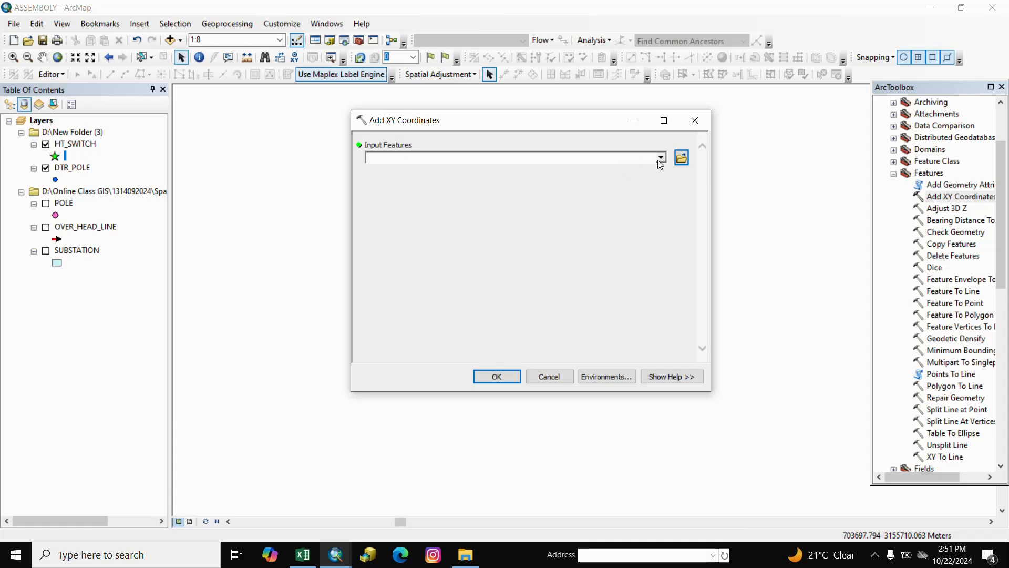
left_click(662, 160)
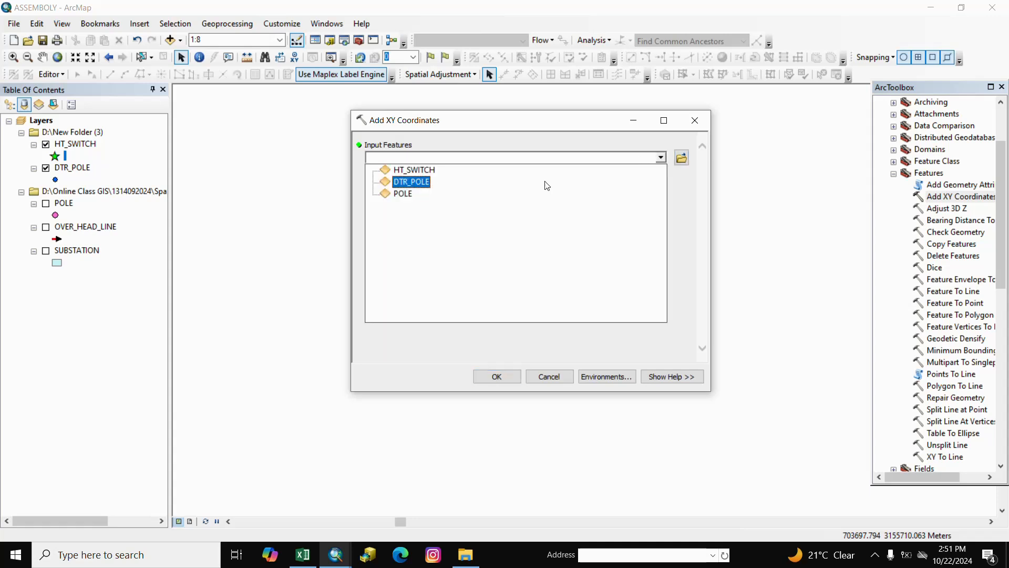
left_click(409, 170)
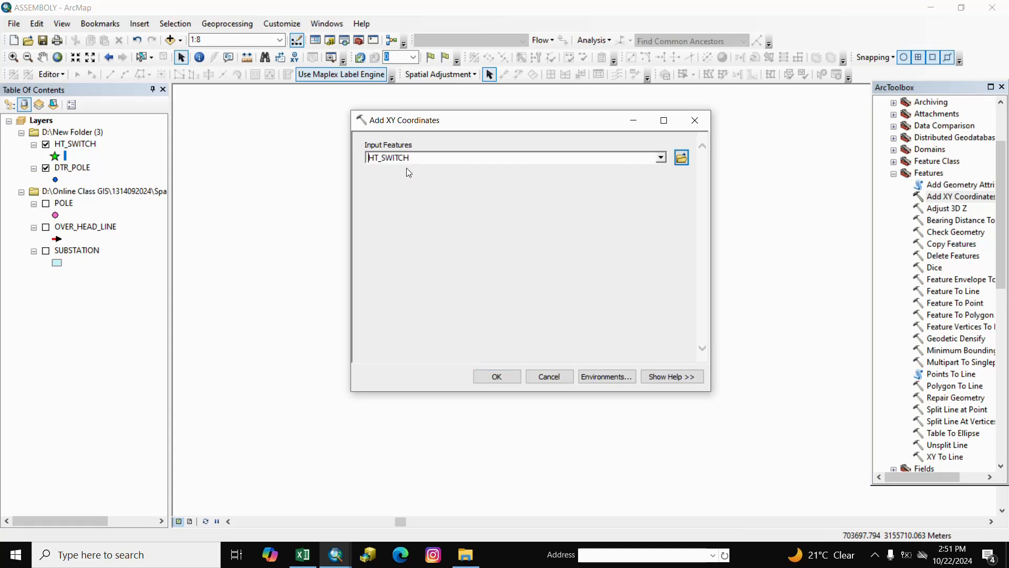
left_click(492, 380)
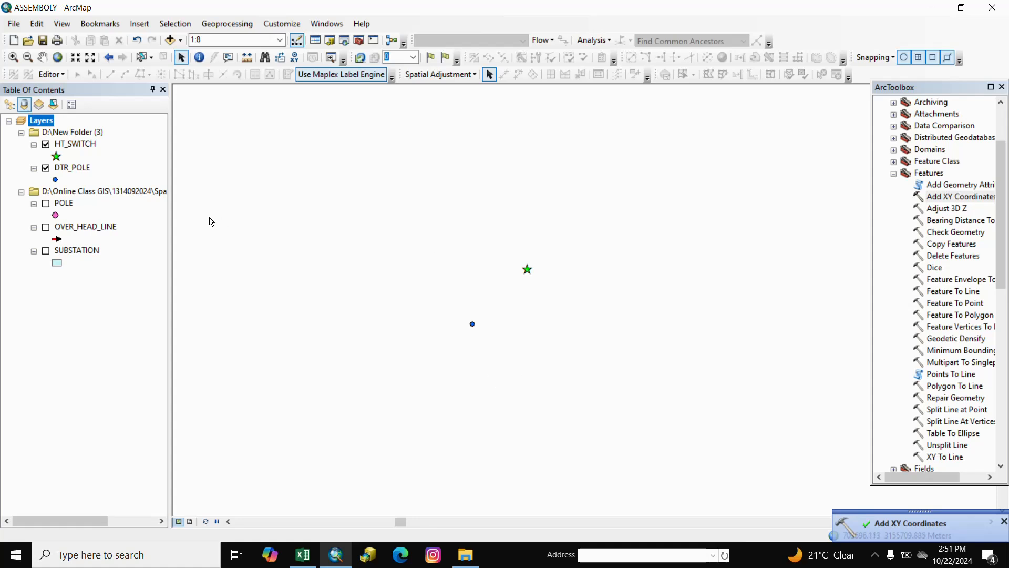
- Open the HT_SWITCH attribute table and set the POINT_X field's alias to POINT_X_A
right_click(84, 148)
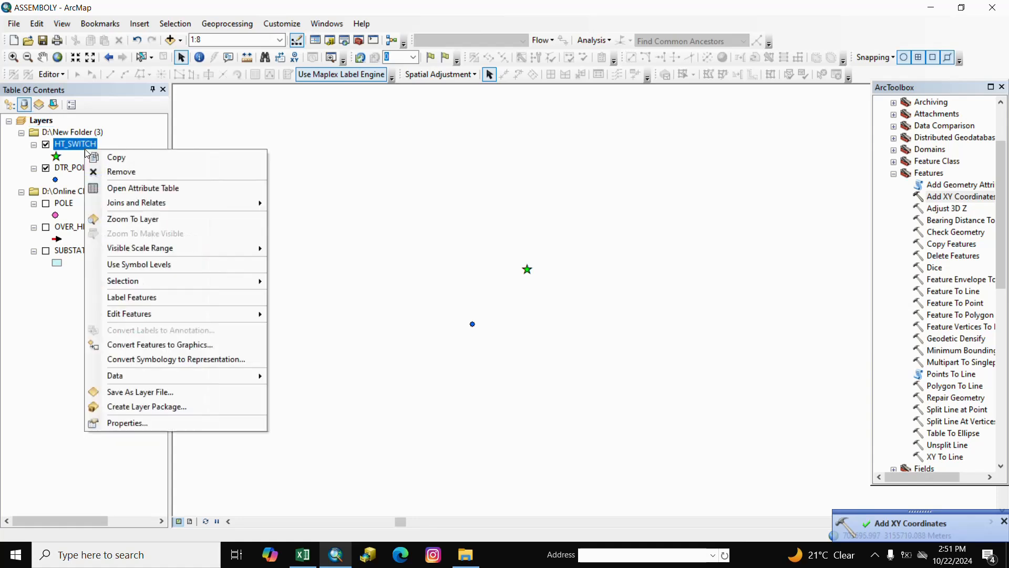
left_click(131, 188)
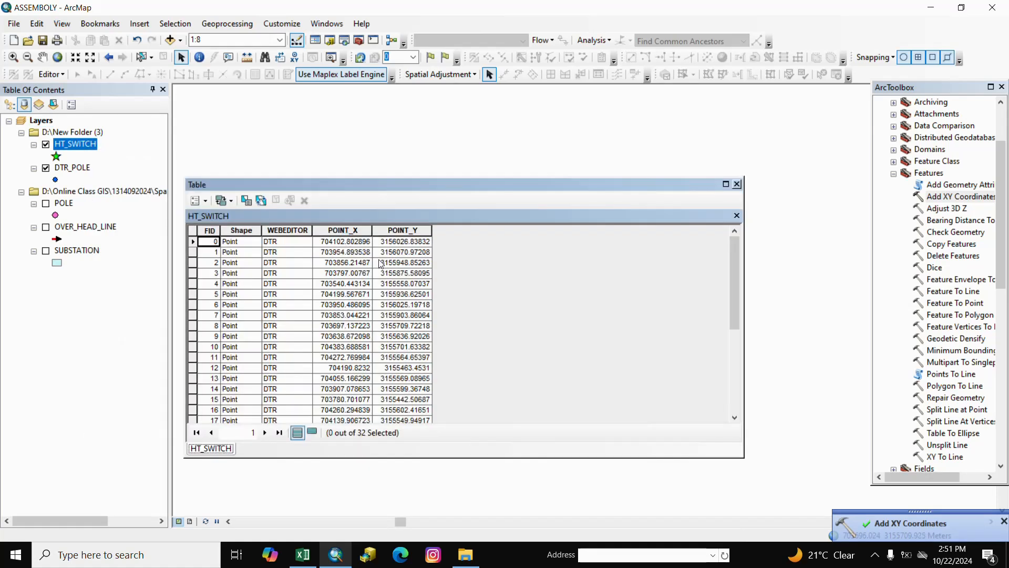
left_click(341, 232)
left_click(402, 232)
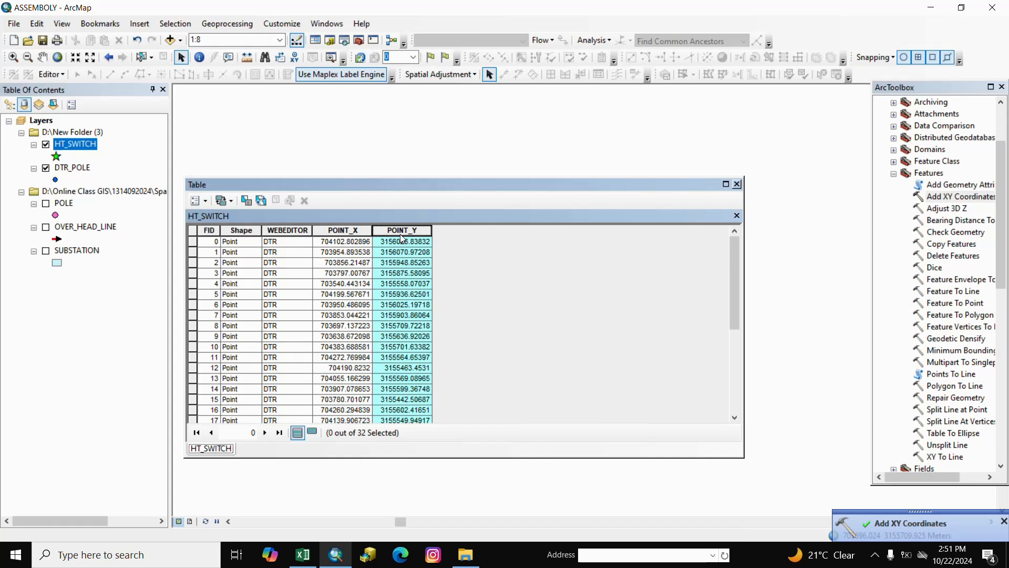
left_click(347, 234)
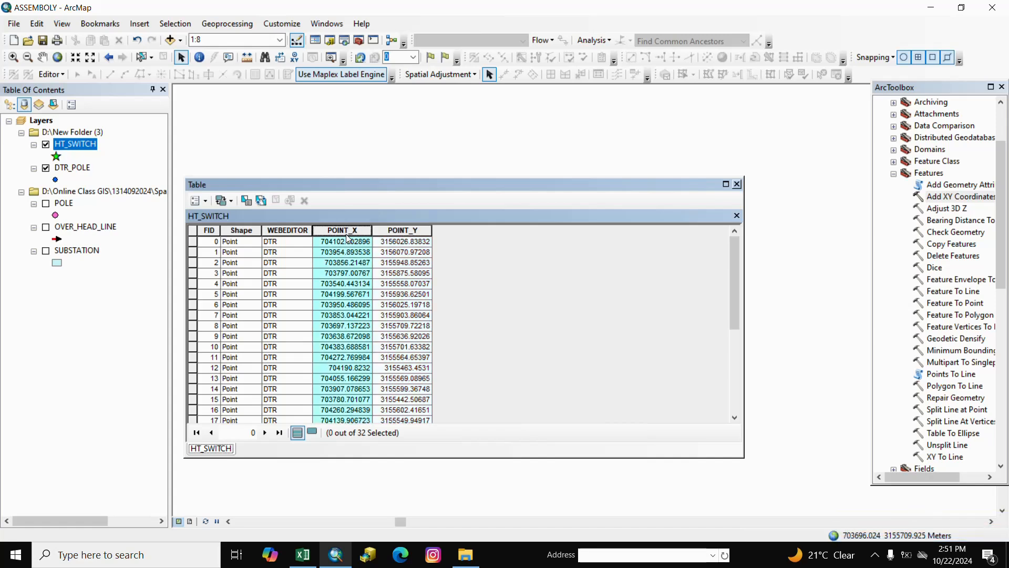
right_click(347, 235)
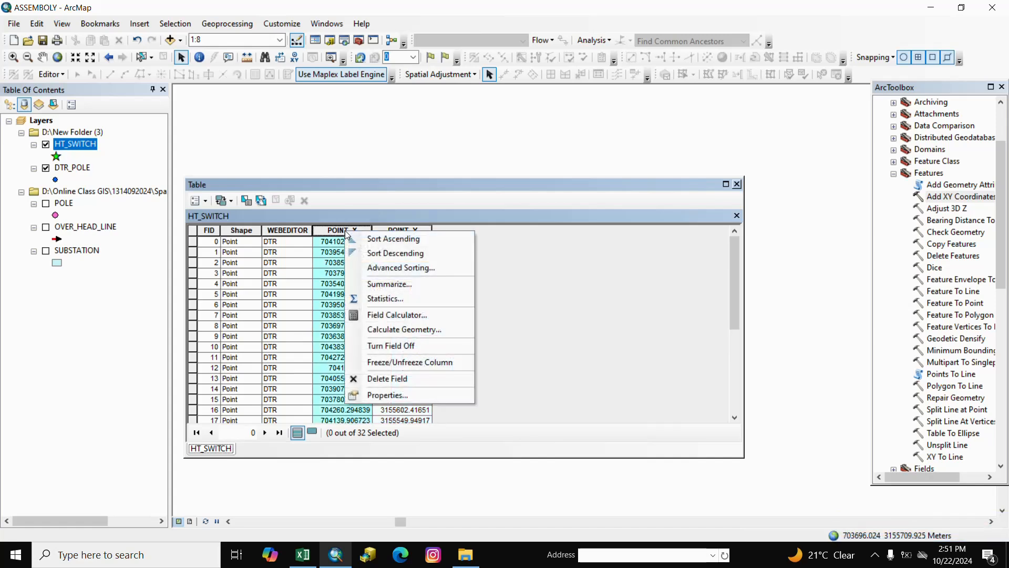
left_click(398, 398)
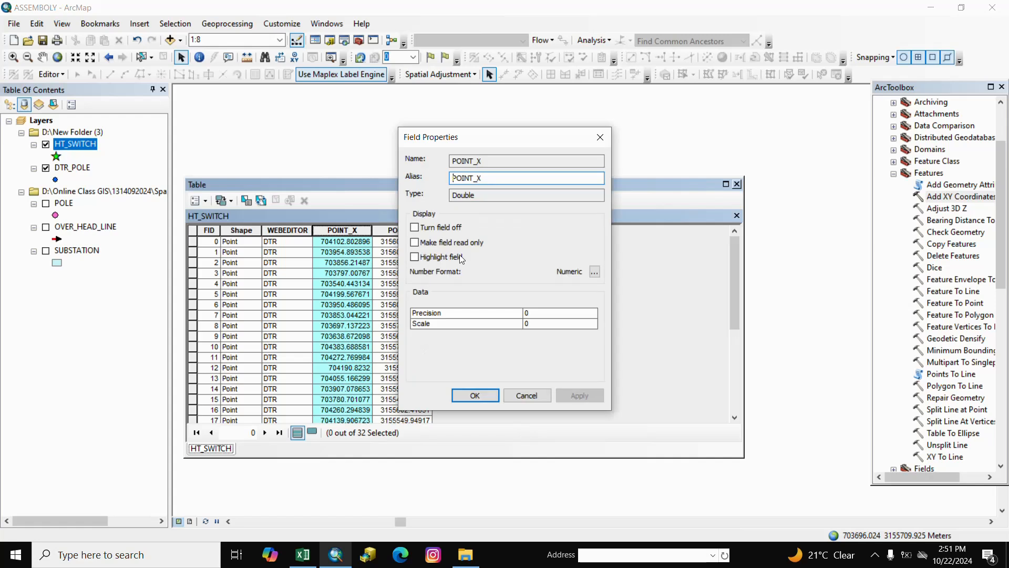
left_click(492, 178)
type("_")
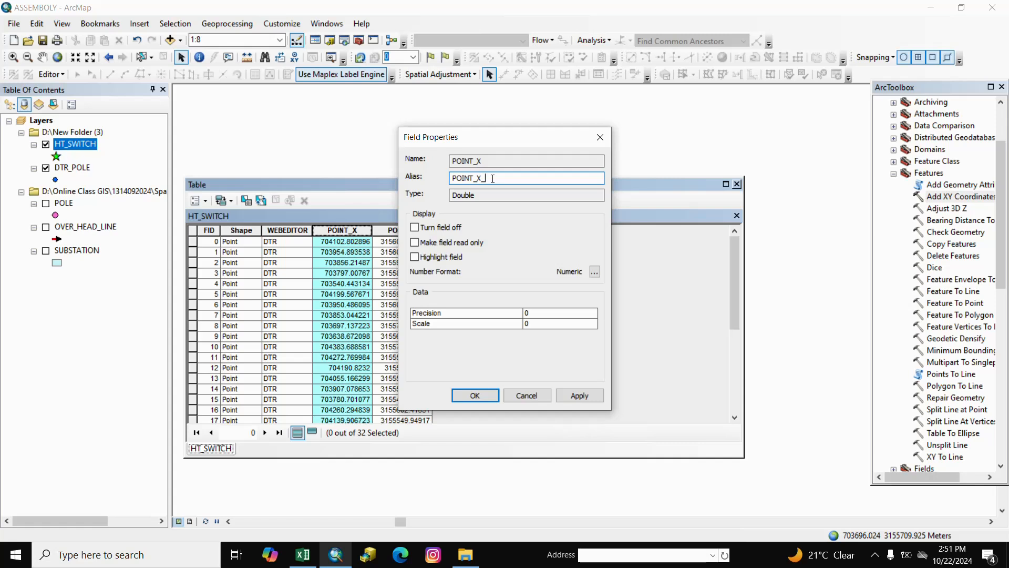
type("A")
left_click(475, 395)
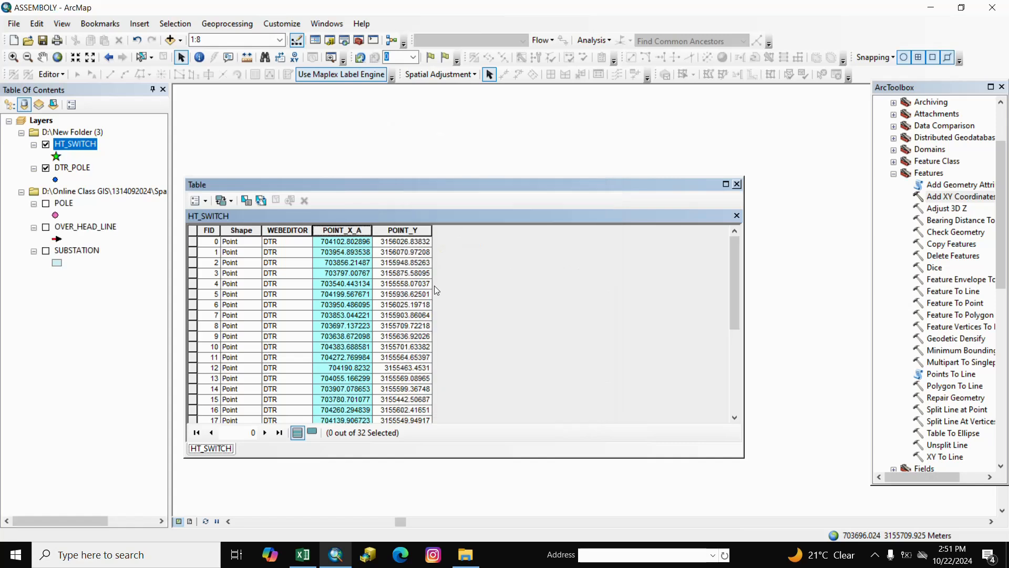
- Set the POINT_Y field's alias to POINT_Y_A and close the HT_SWITCH attribute table
left_click(396, 232)
right_click(396, 232)
left_click(434, 398)
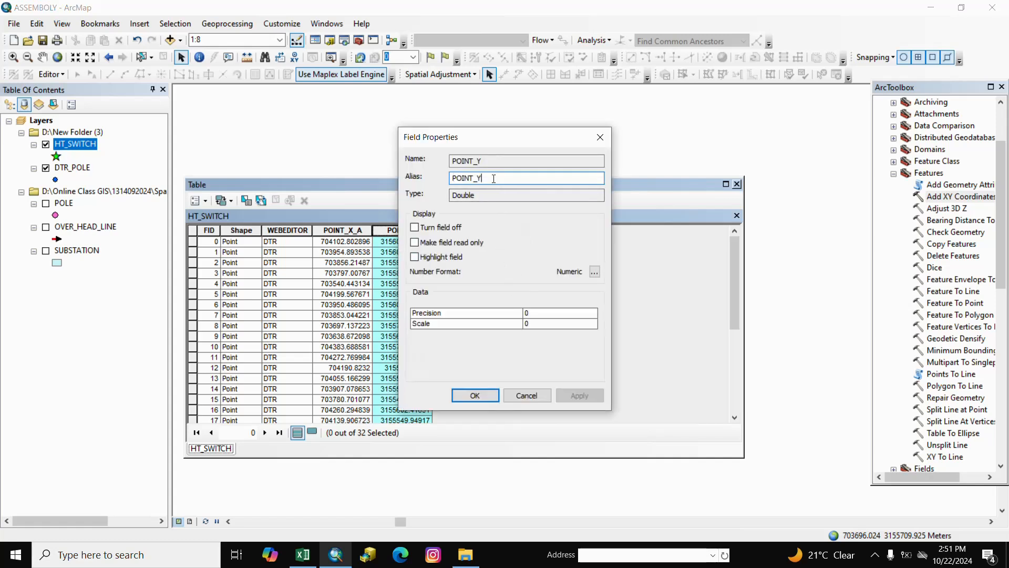
type("_A")
left_click(478, 399)
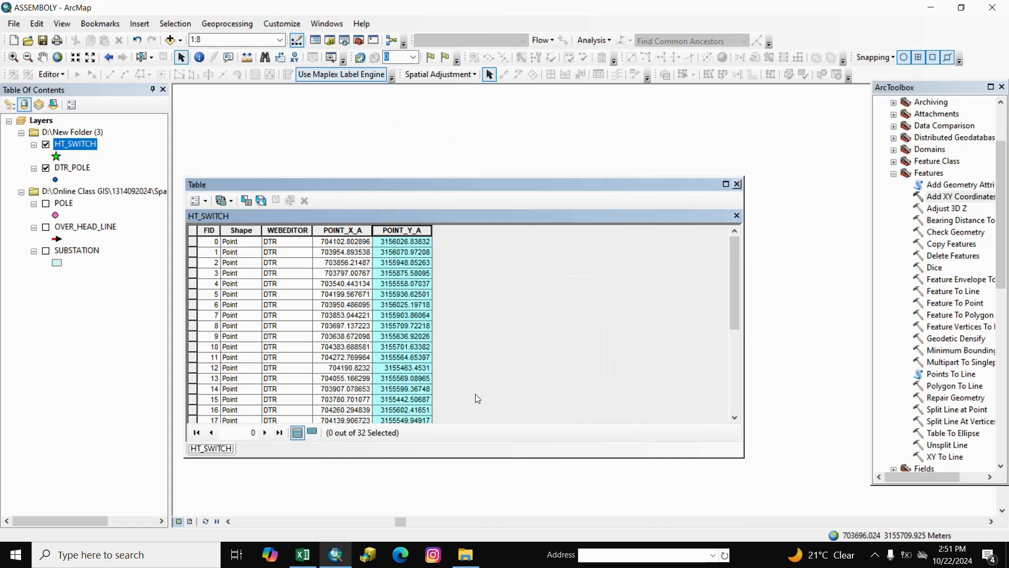
left_click(737, 185)
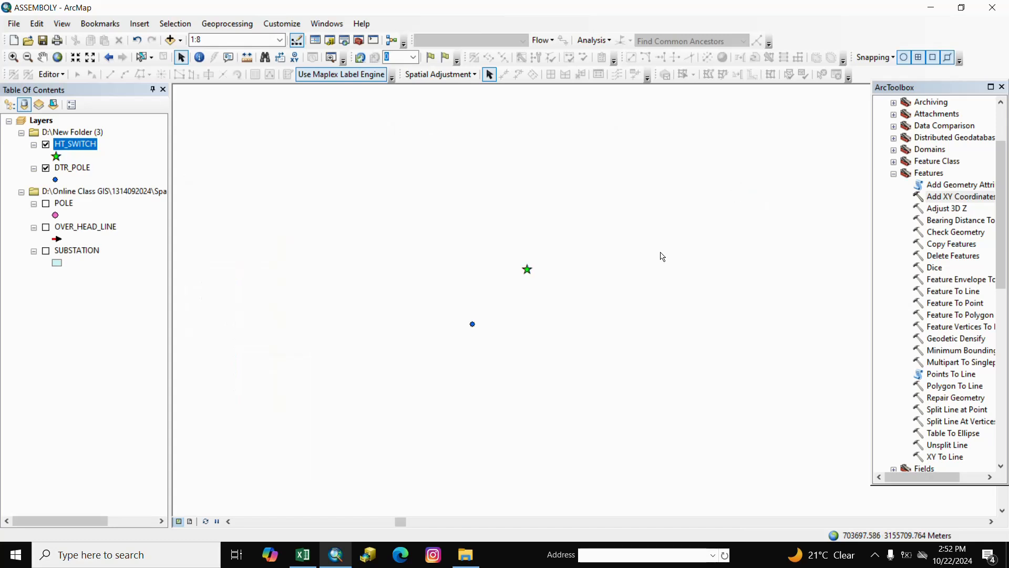
left_click(961, 196)
scroll(956, 199, "down", 1)
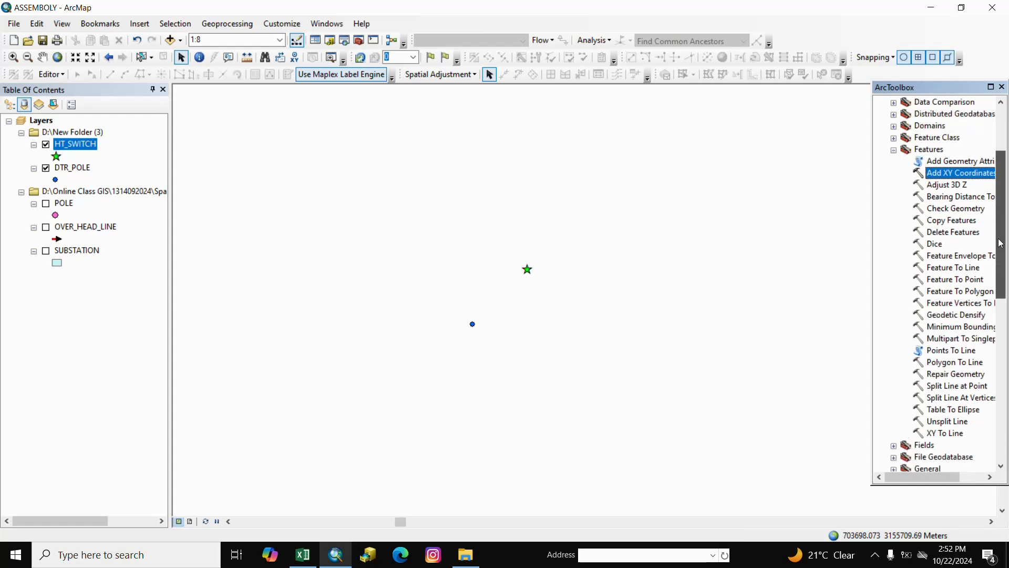
scroll(935, 168, "up", 3)
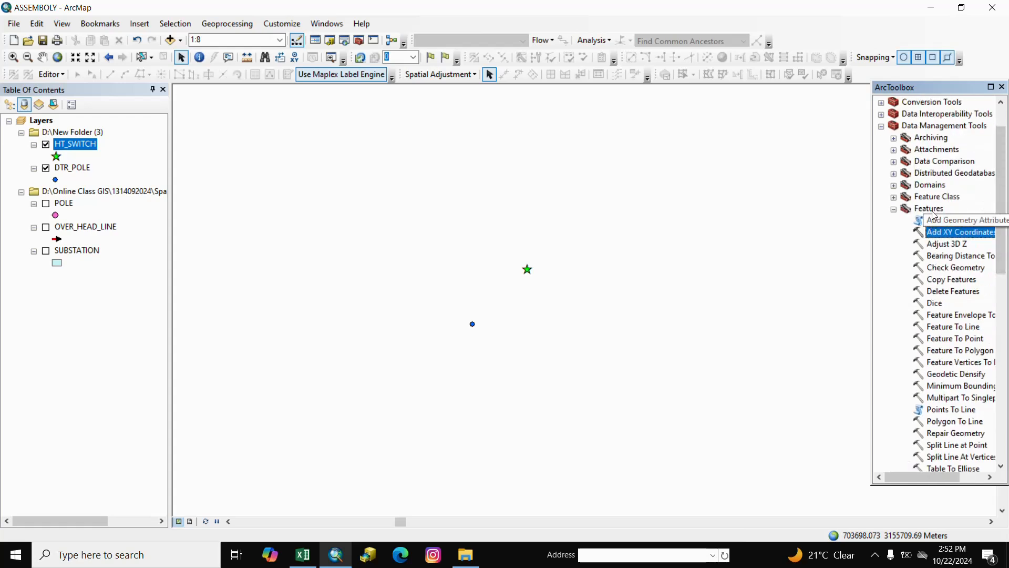
left_click_drag(1001, 244, 1001, 316)
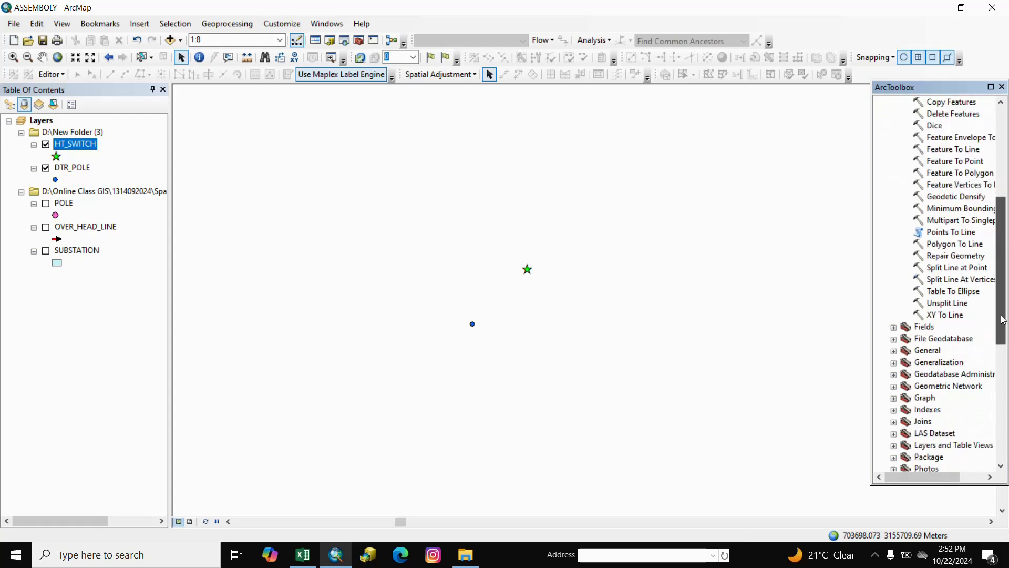
right_click(936, 317)
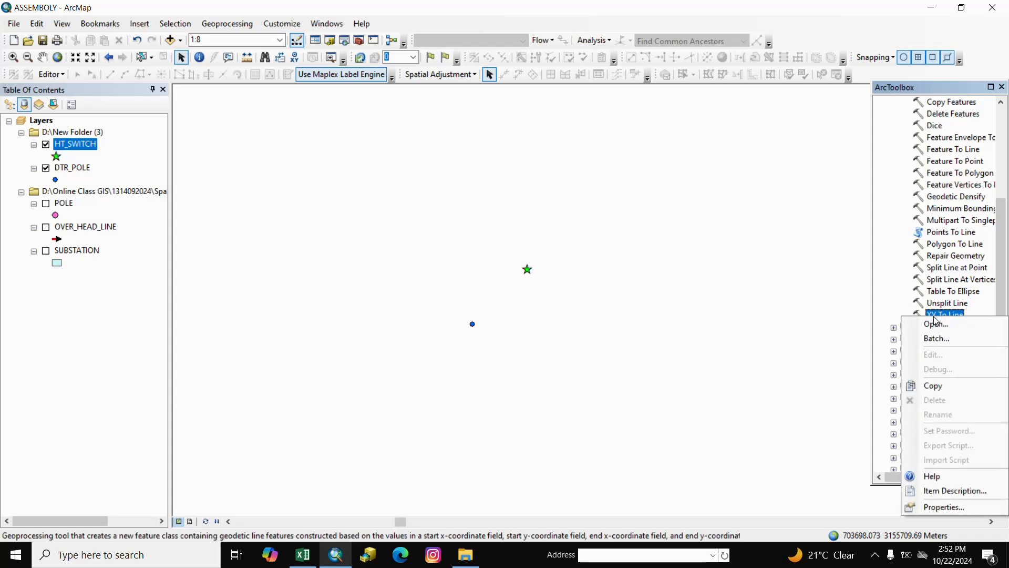
right_click(935, 314)
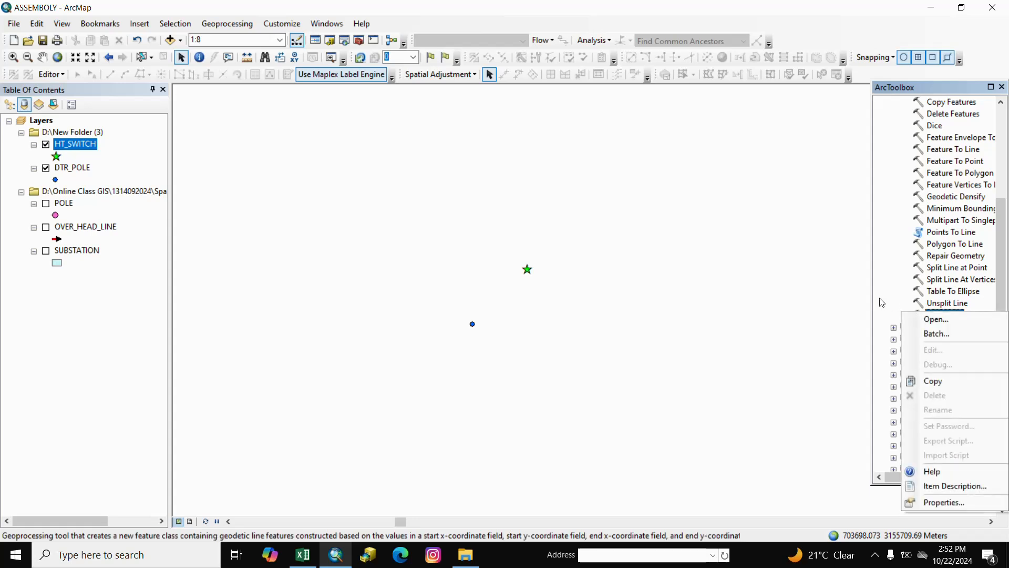
left_click(881, 301)
double_click(931, 316)
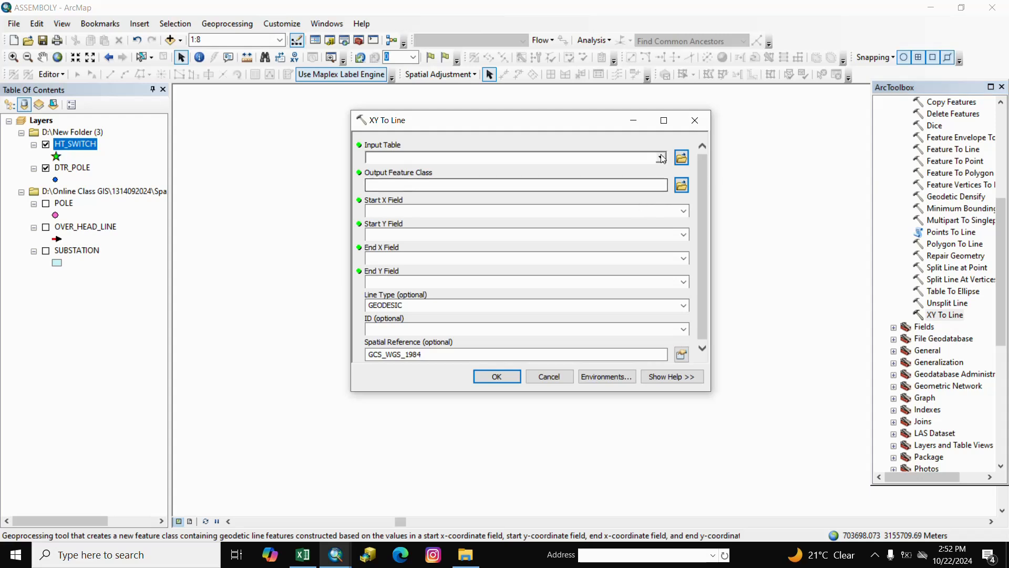
left_click(662, 158)
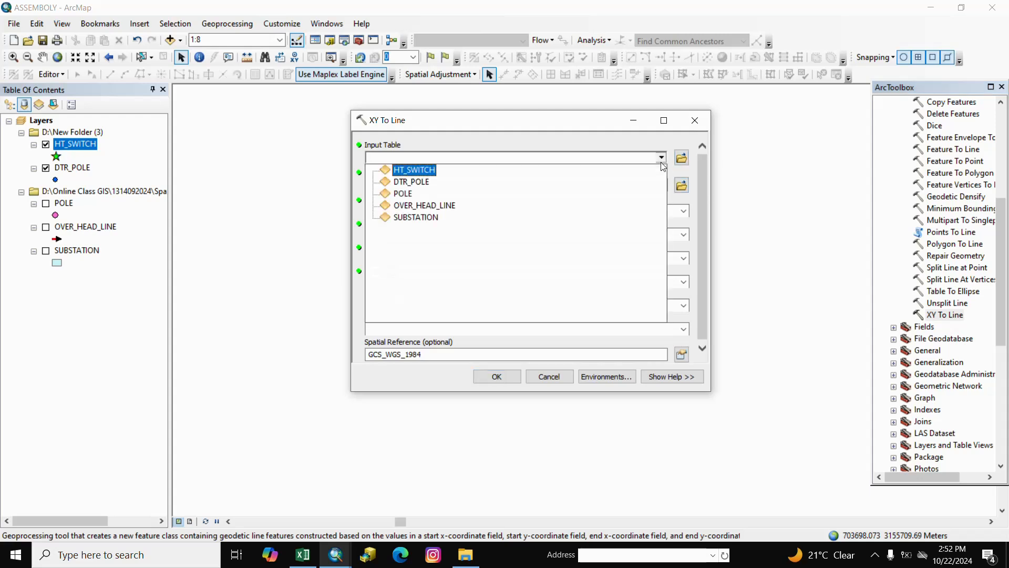
left_click(663, 159)
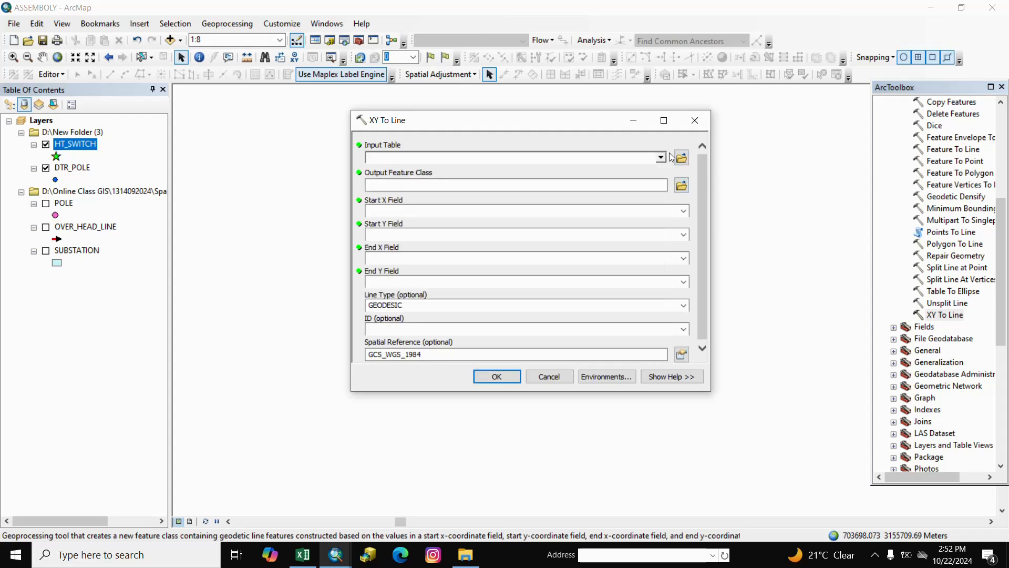
left_click(695, 121)
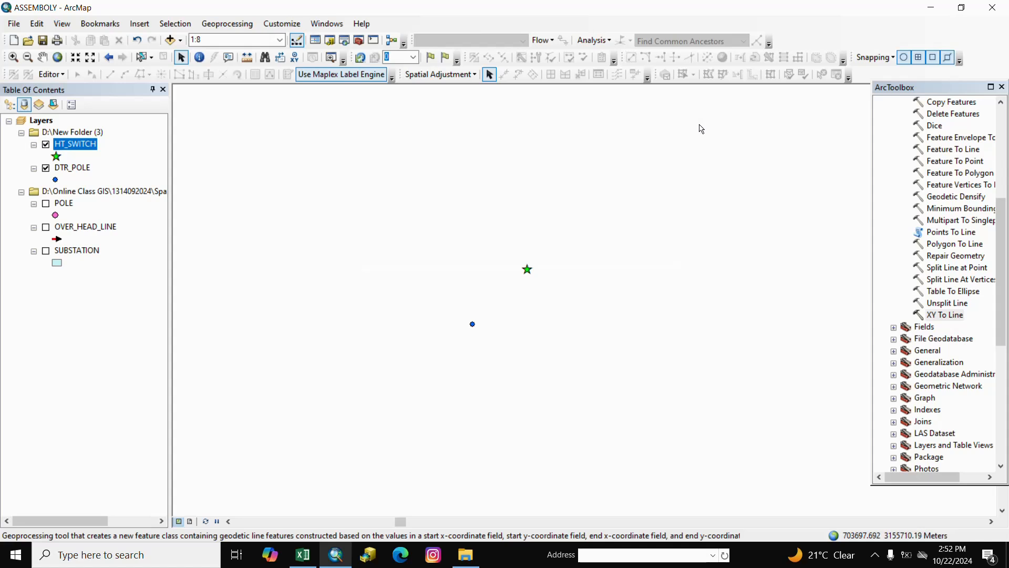
- Join HT_SWITCH to DTR_POLE by spatial location, giving each point all attributes of the closest point, with Join_Output_12.shp as output
right_click(85, 170)
mouse_move(116, 226)
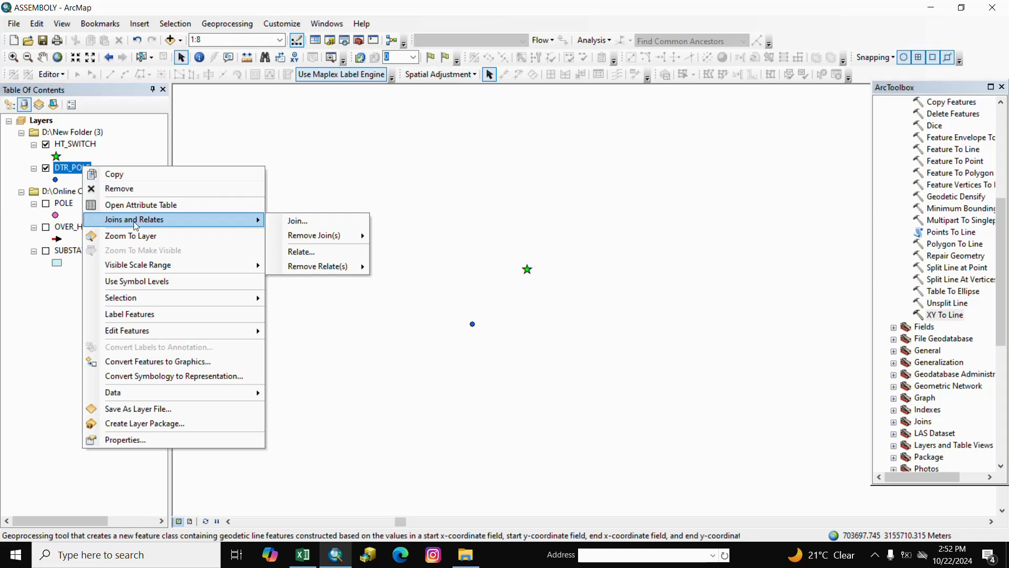
left_click(314, 224)
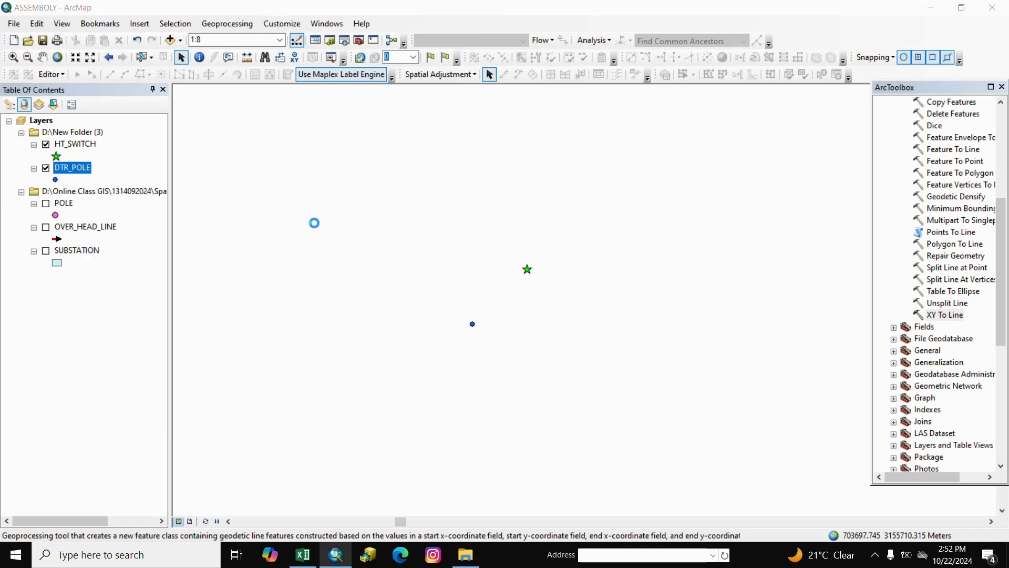
left_click(620, 144)
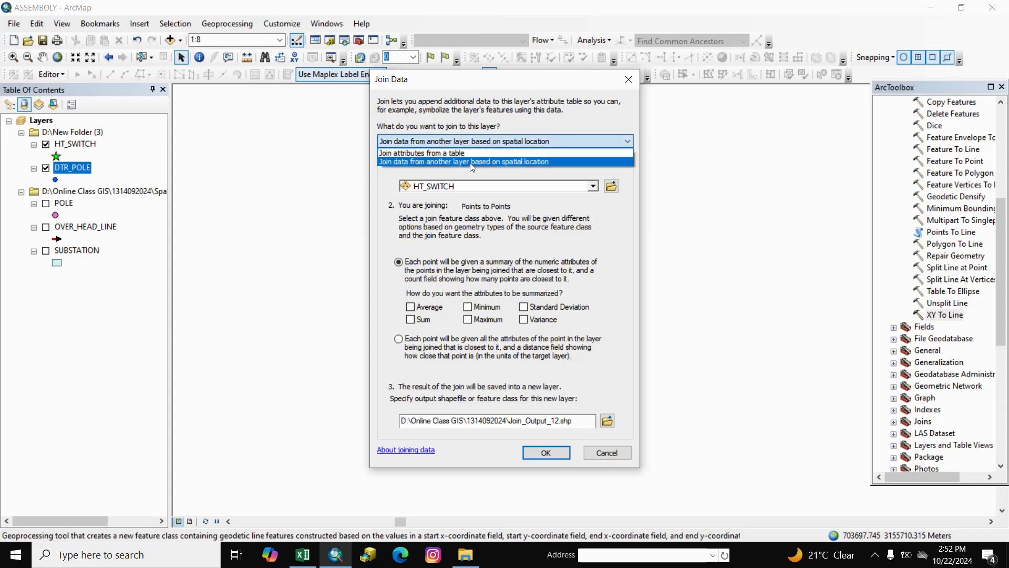
left_click(471, 162)
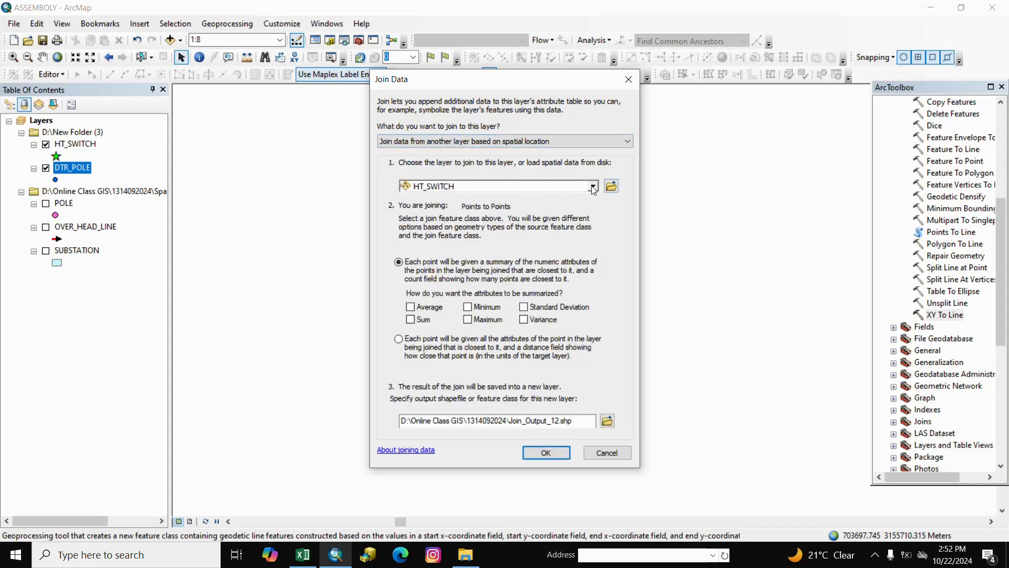
left_click(593, 187)
left_click(470, 199)
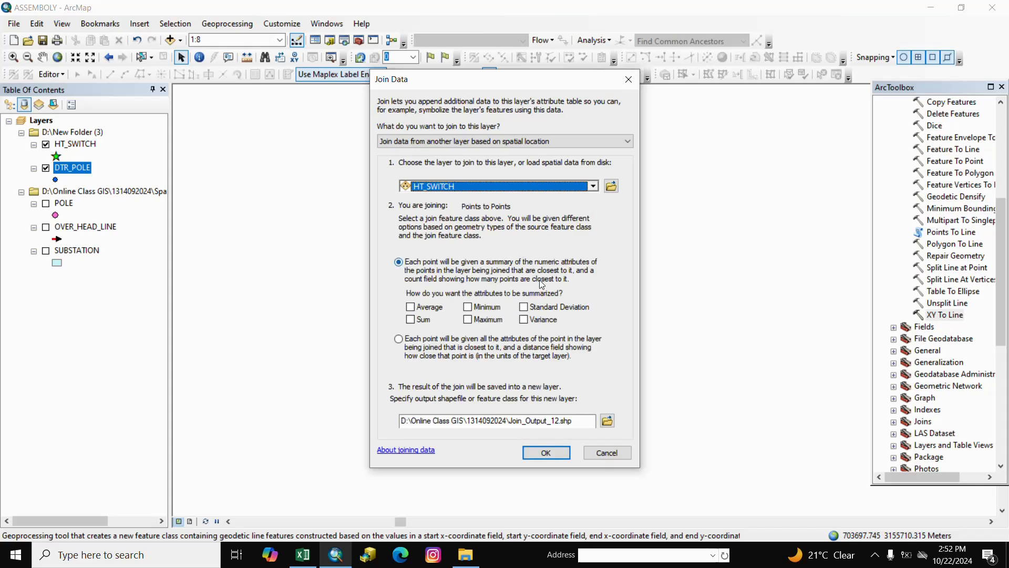
left_click(399, 340)
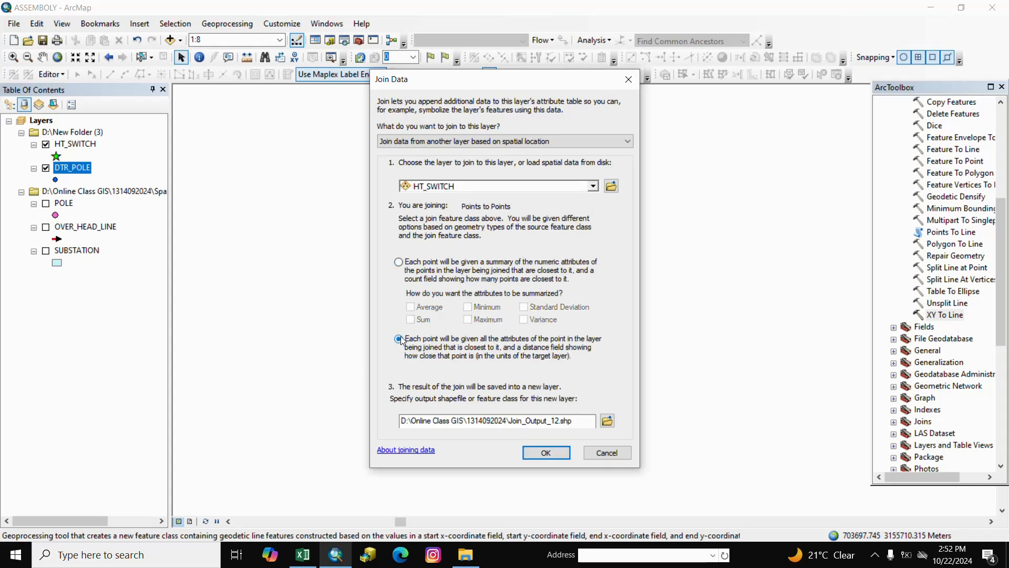
left_click(540, 456)
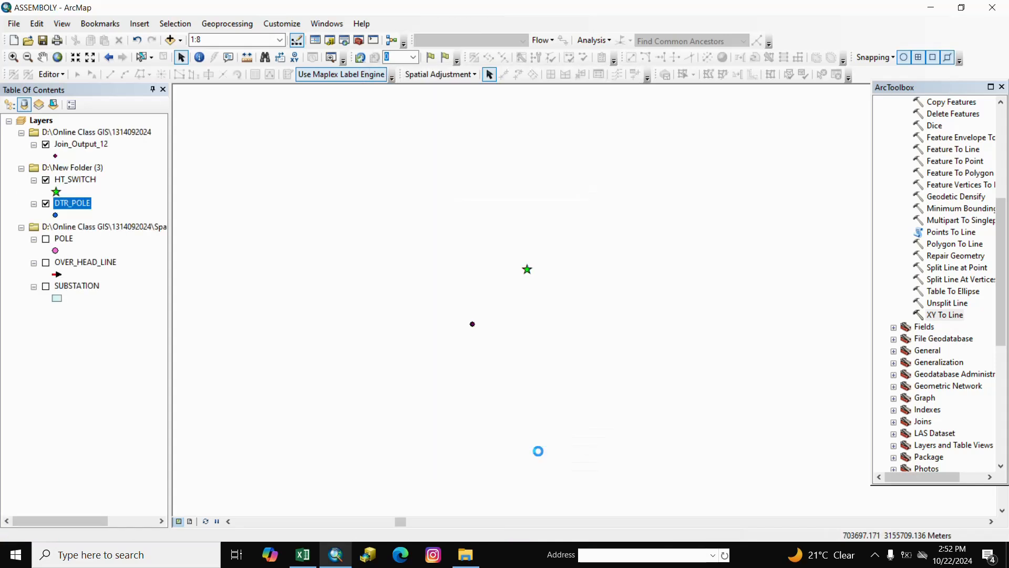
- Examine the POINT_X, POINT_Y, POINT_X_A and POINT_Y_A fields in the Join_Output_12 attribute table, and close the table
right_click(77, 145)
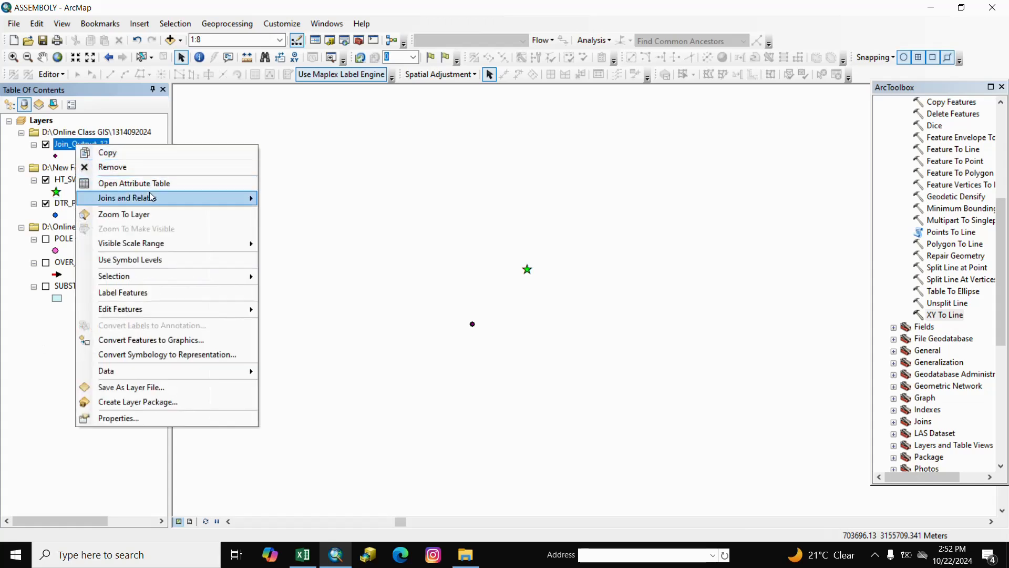
left_click(140, 187)
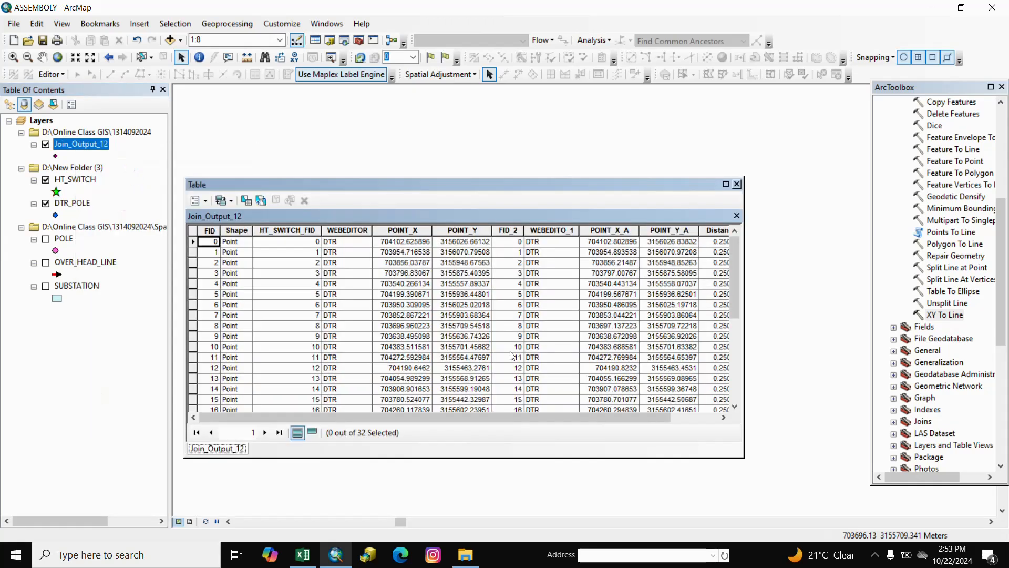
left_click_drag(571, 417, 617, 417)
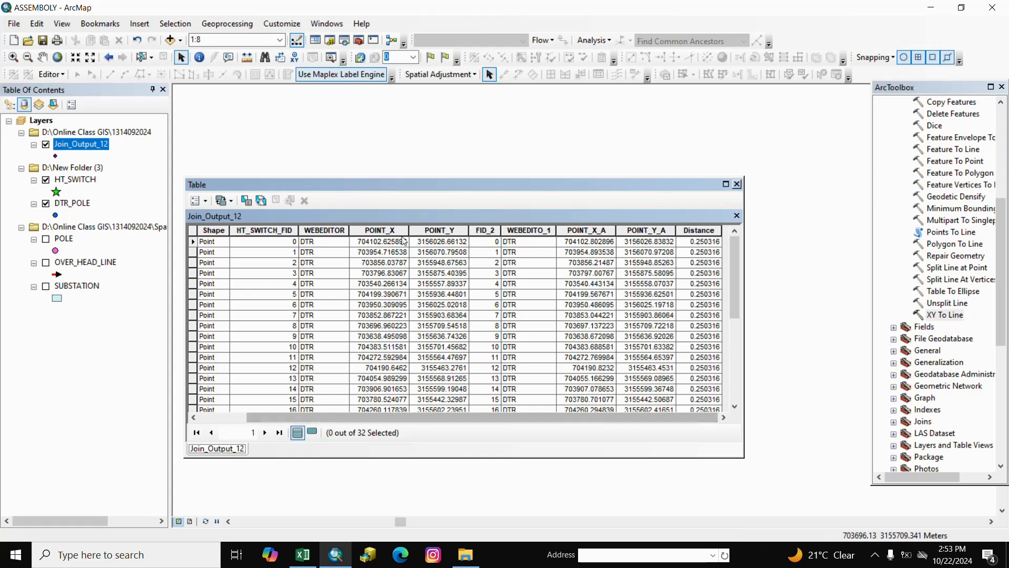
left_click(391, 231)
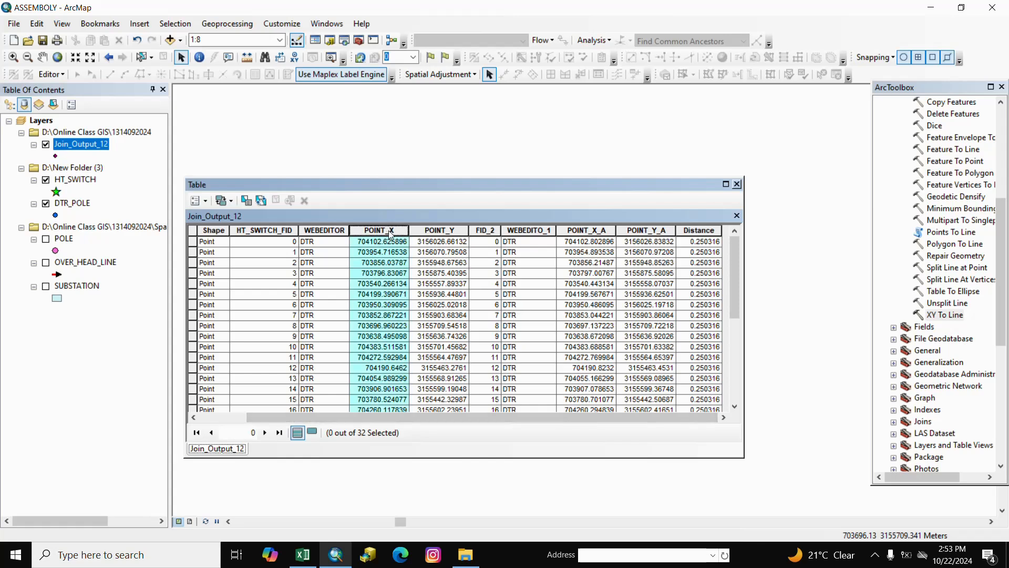
left_click(448, 232)
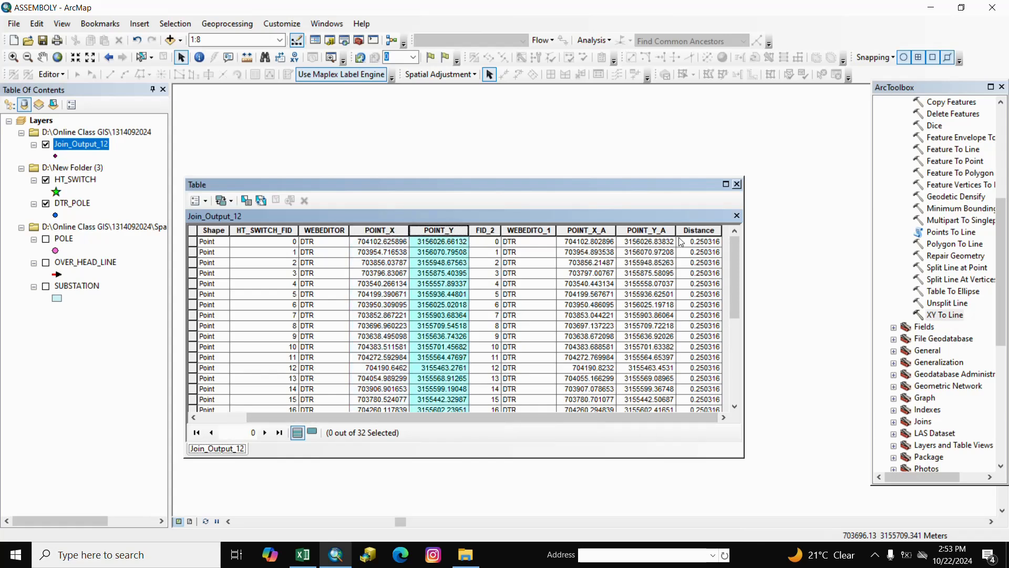
left_click(597, 231)
left_click(638, 232)
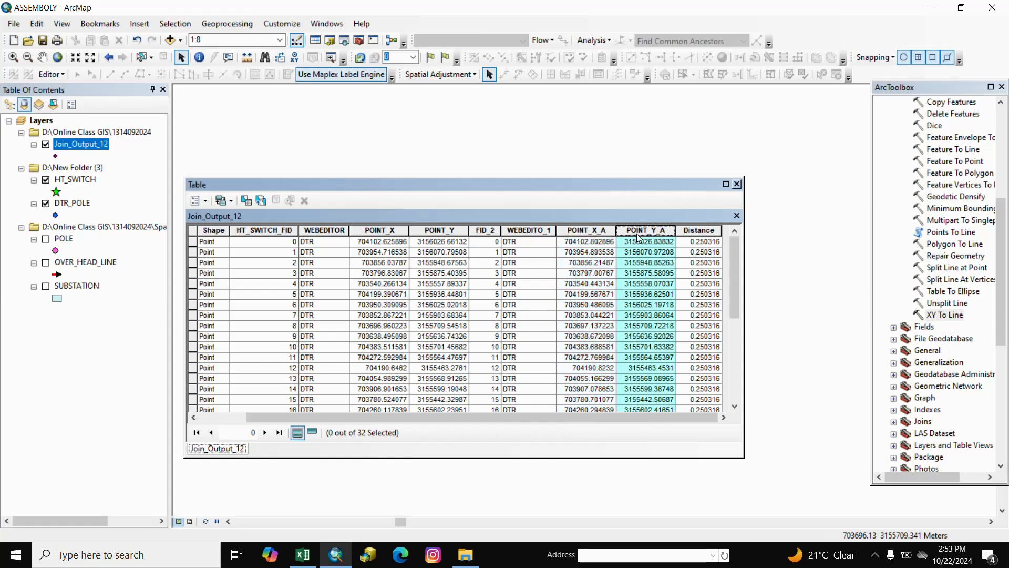
left_click(737, 185)
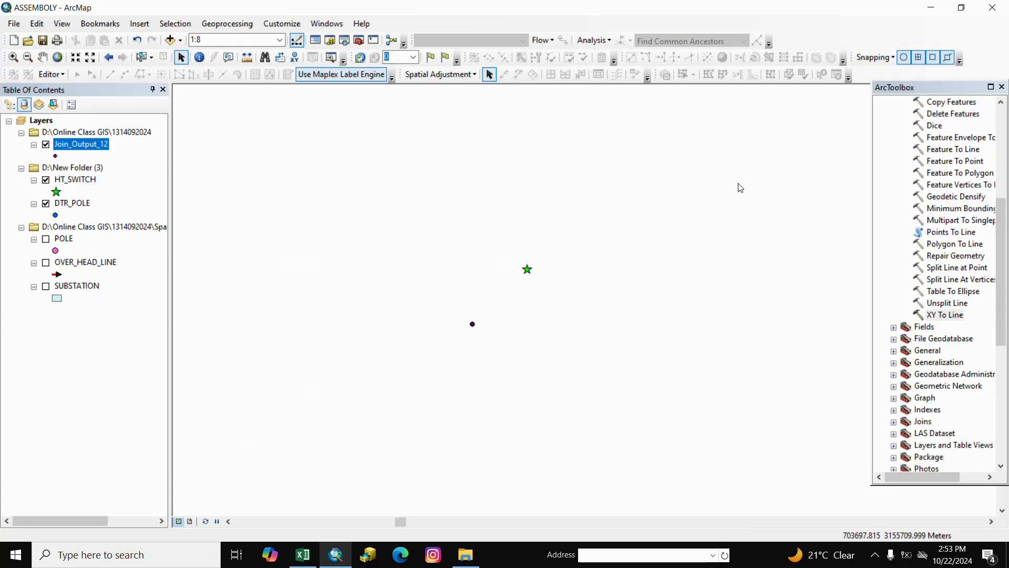
- Set up XY To Line with Join_Output_12 as the input table, POINT_X as Start X Field and POINT_Y as Start Y Field
double_click(933, 316)
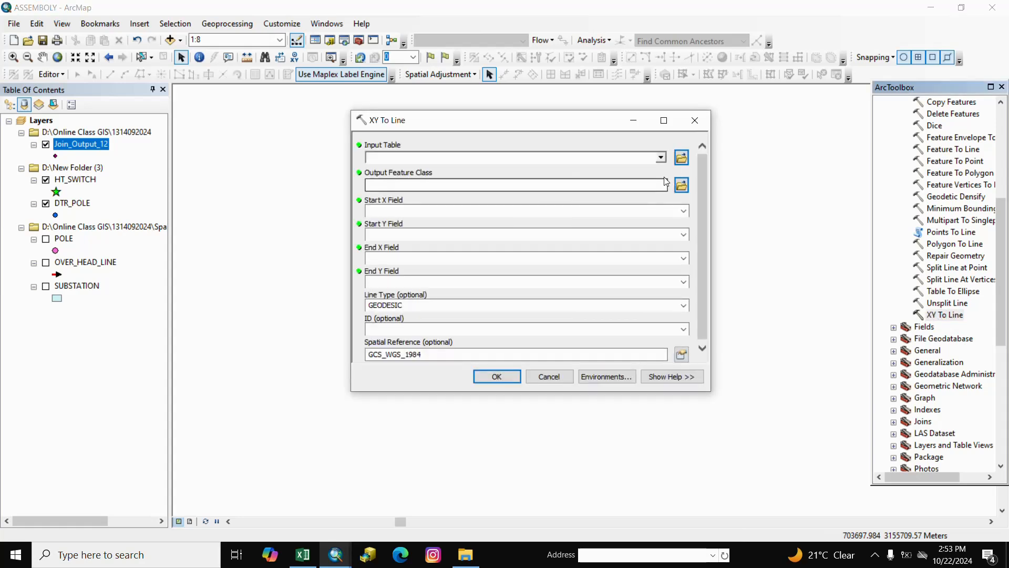
left_click(661, 157)
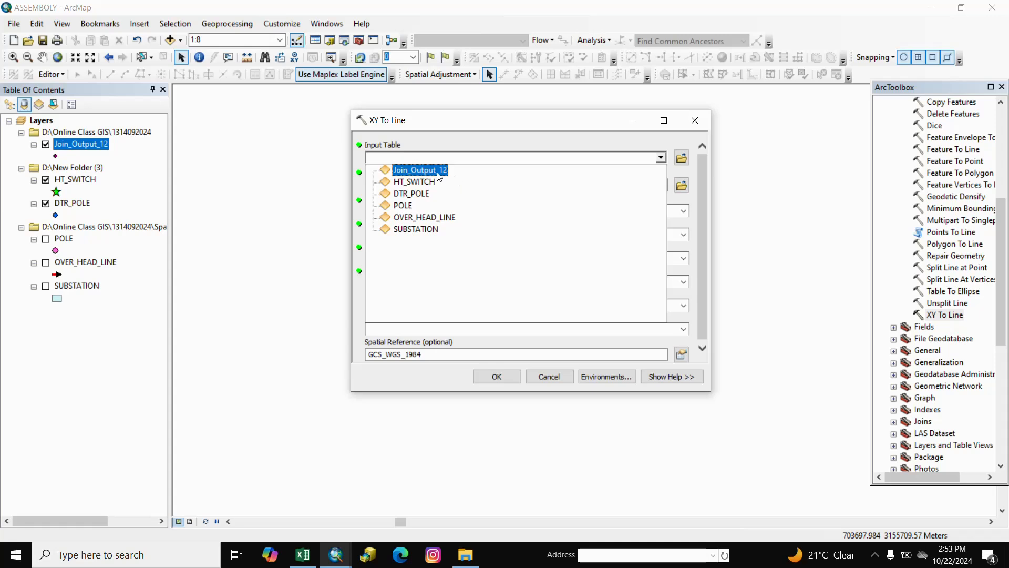
left_click(420, 170)
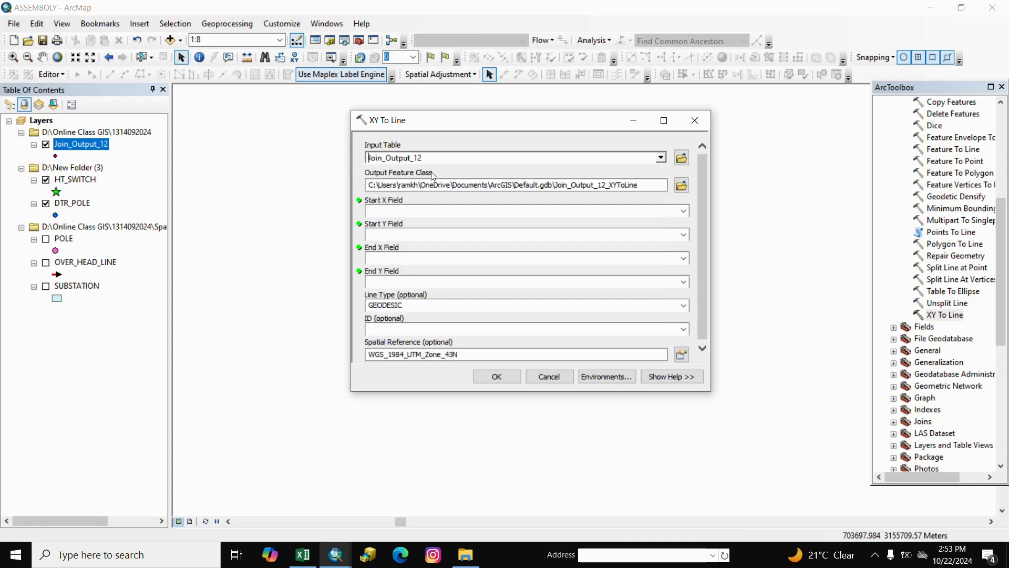
left_click(684, 212)
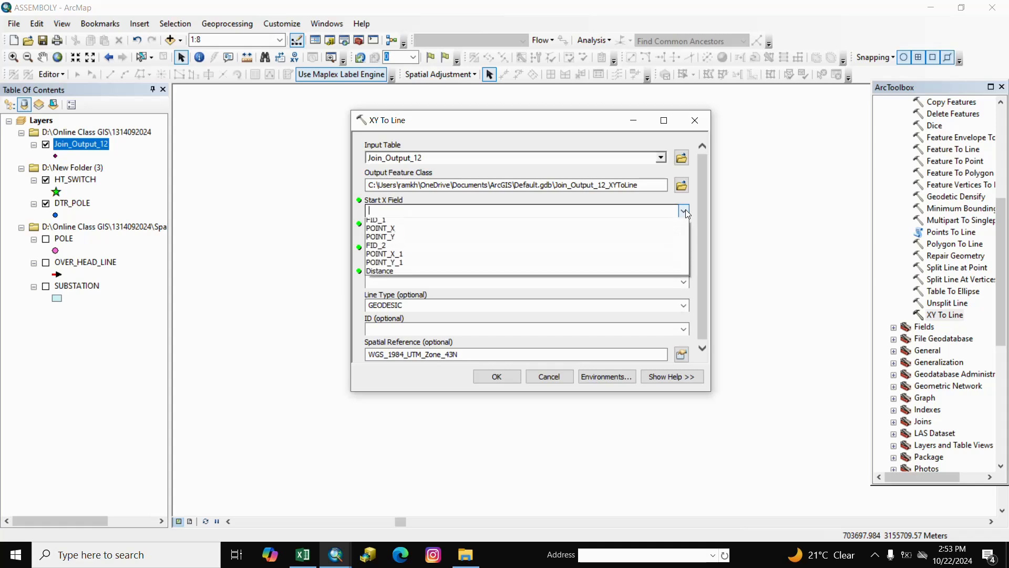
left_click(391, 233)
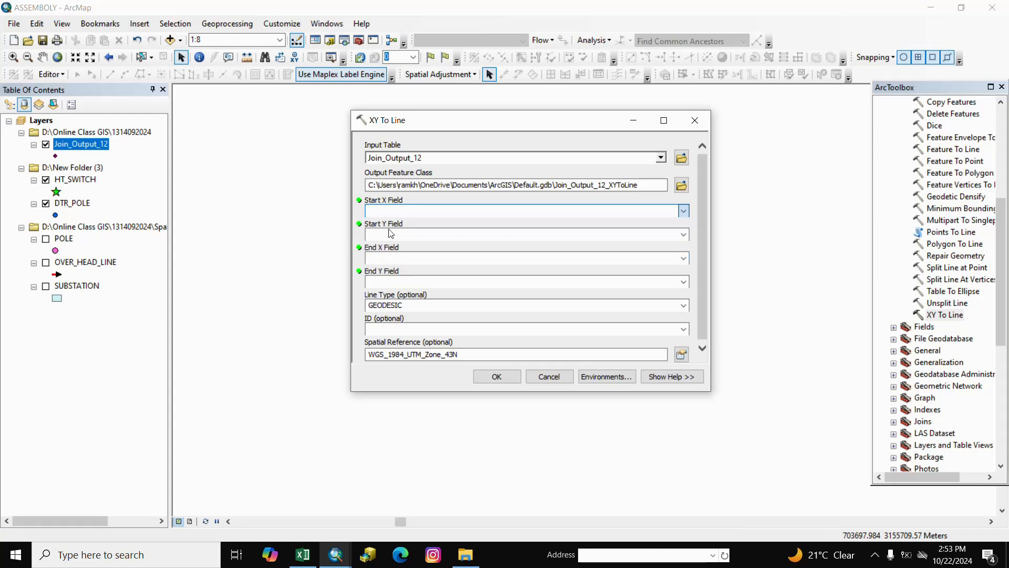
left_click(684, 235)
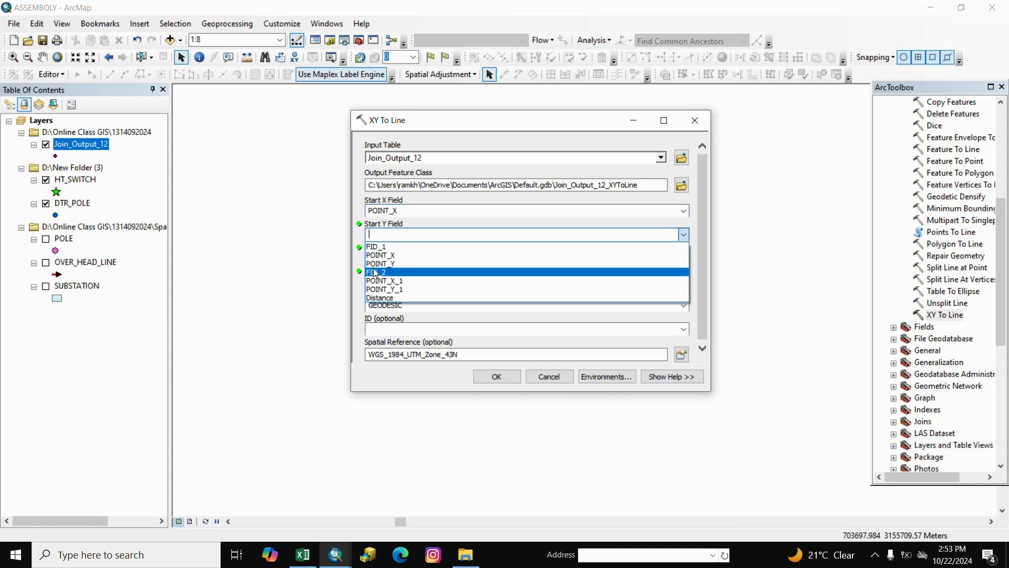
left_click(379, 263)
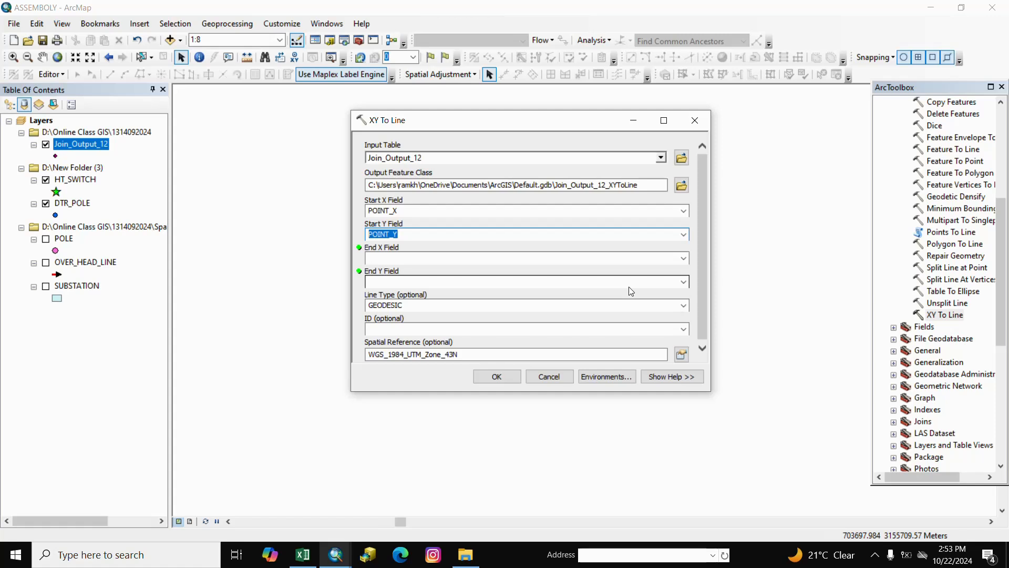
- Assign POINT_X_1 as End X Field and POINT_Y_1 as End Y Field, and run XY To Line
left_click(684, 260)
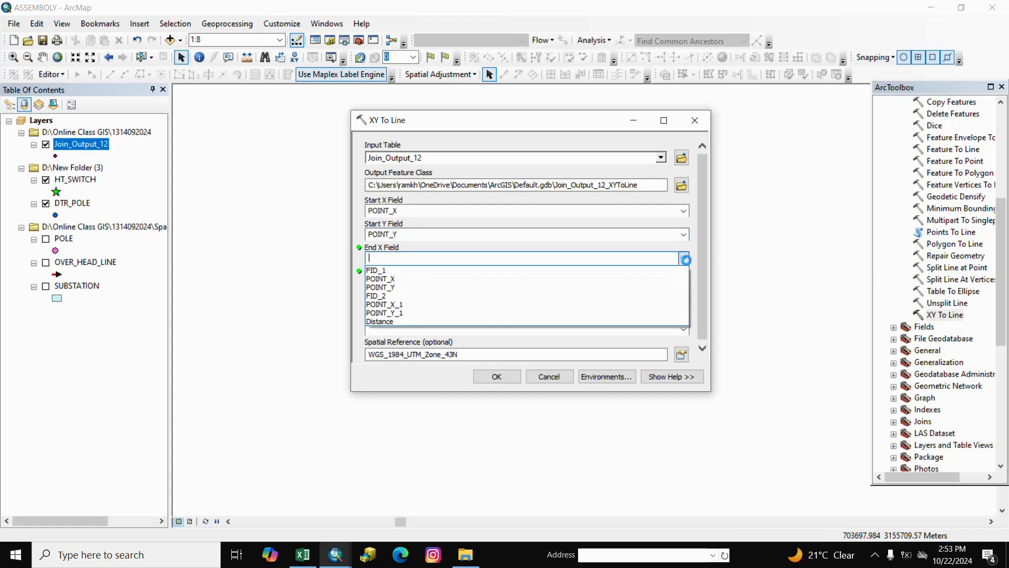
left_click(399, 305)
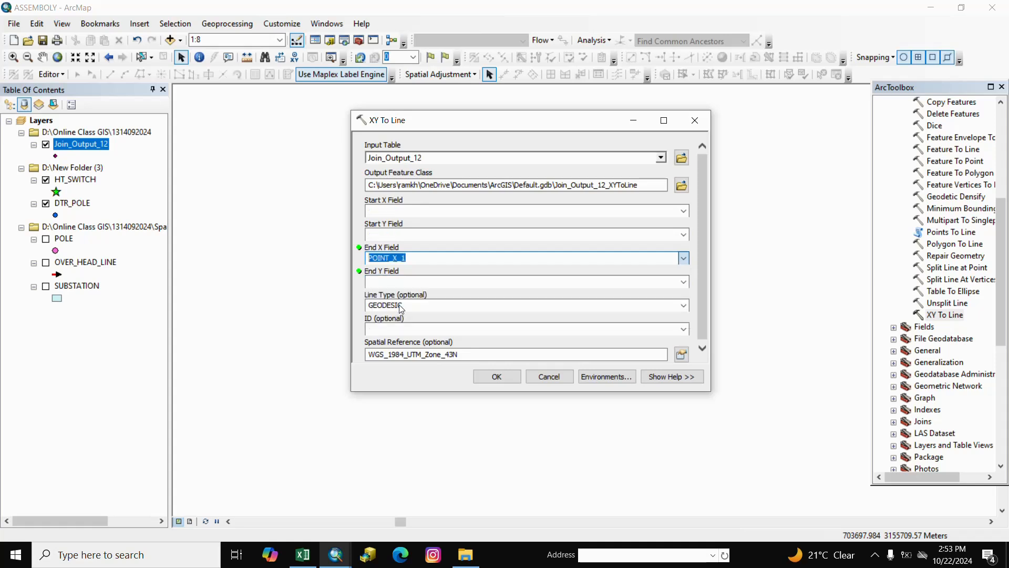
left_click(684, 283)
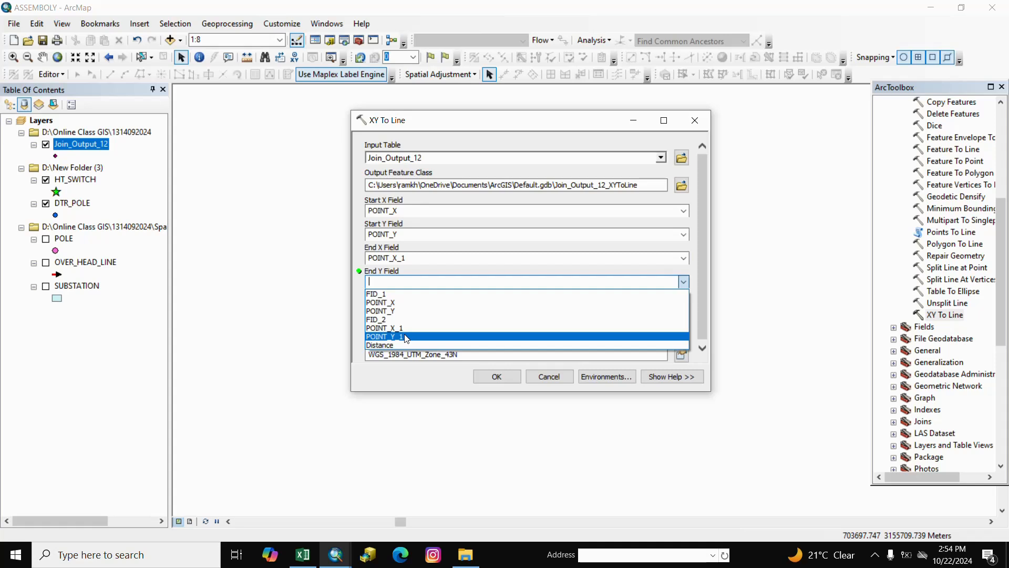
left_click(406, 338)
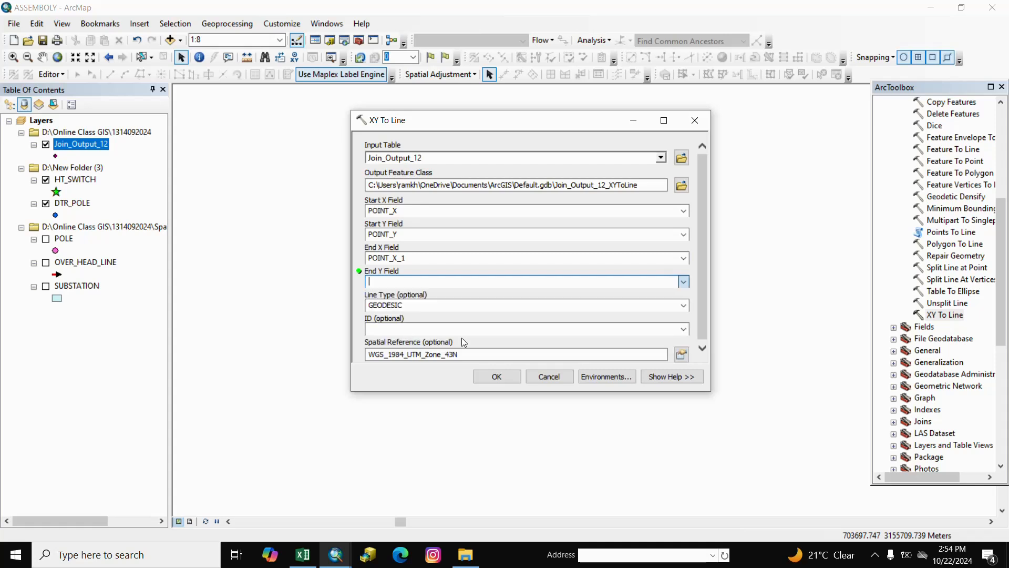
left_click(501, 376)
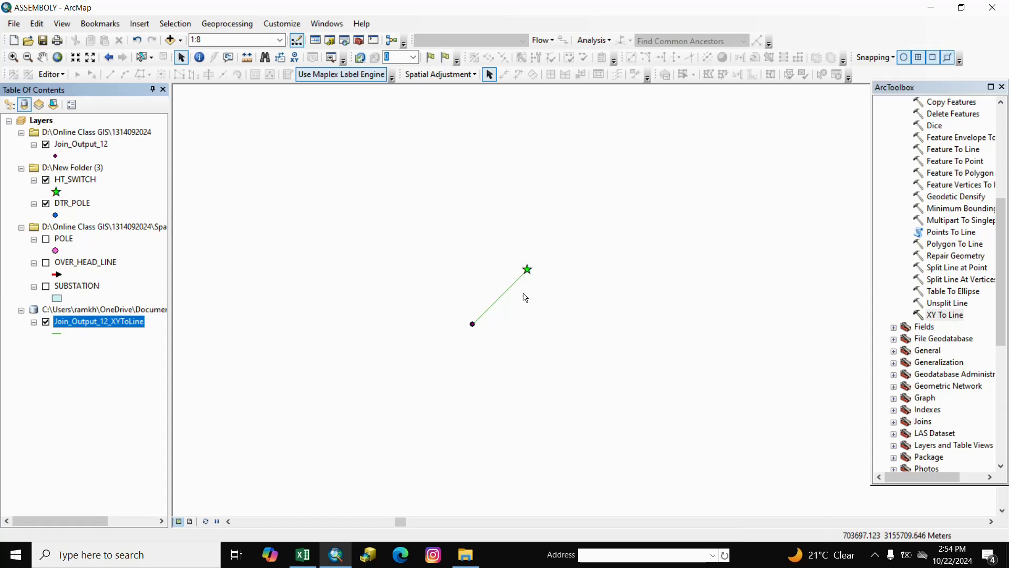
scroll(519, 296, "down", 2)
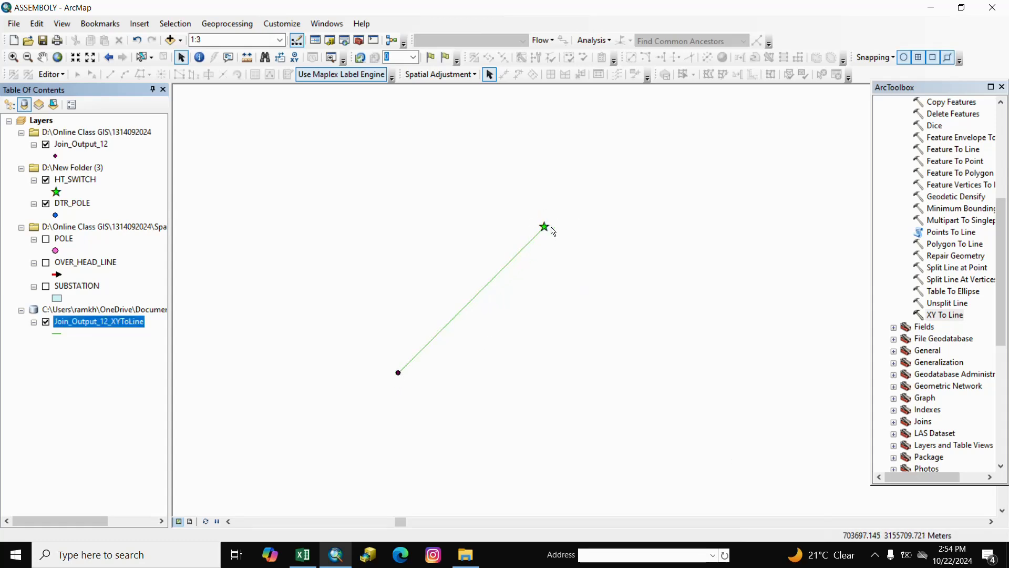
- Export all Join_Output_12_XYToLine features to the shapefile OVER_HEAD_LINE_1 in New Folder (3) and add it to the map
left_click(72, 387)
left_click(101, 323)
right_click(103, 326)
mouse_move(252, 267)
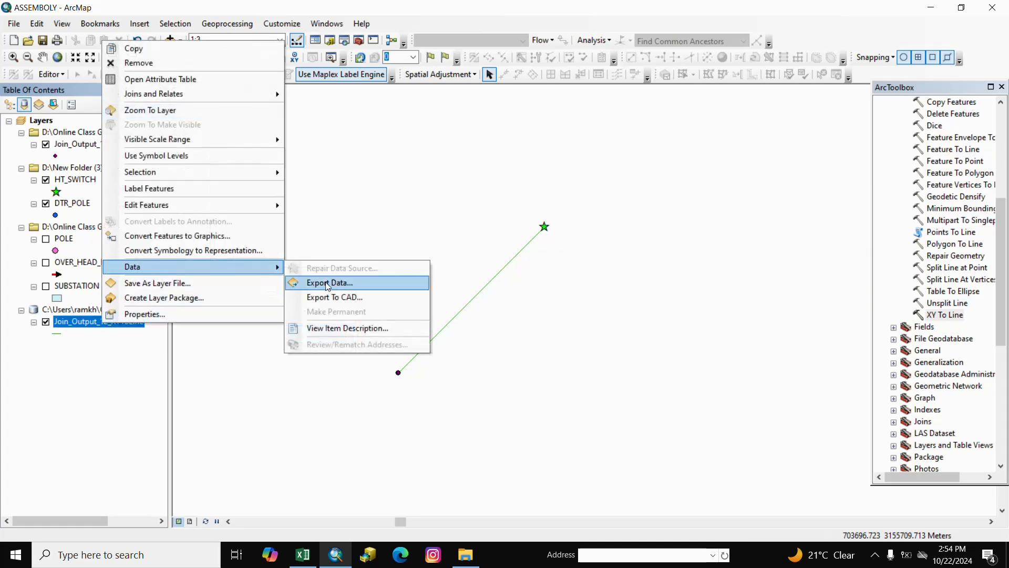
left_click(328, 284)
left_click(616, 297)
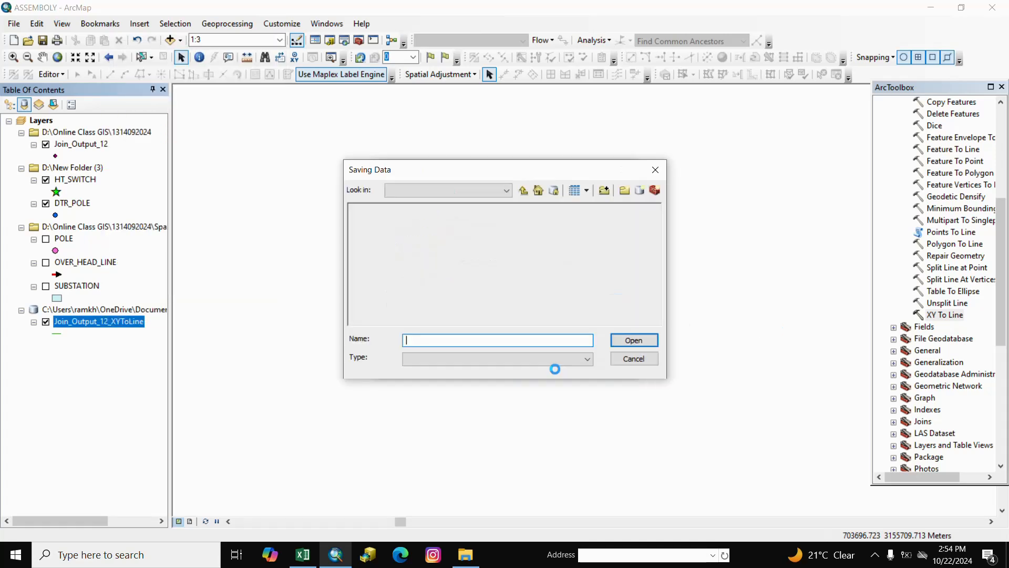
double_click(479, 340)
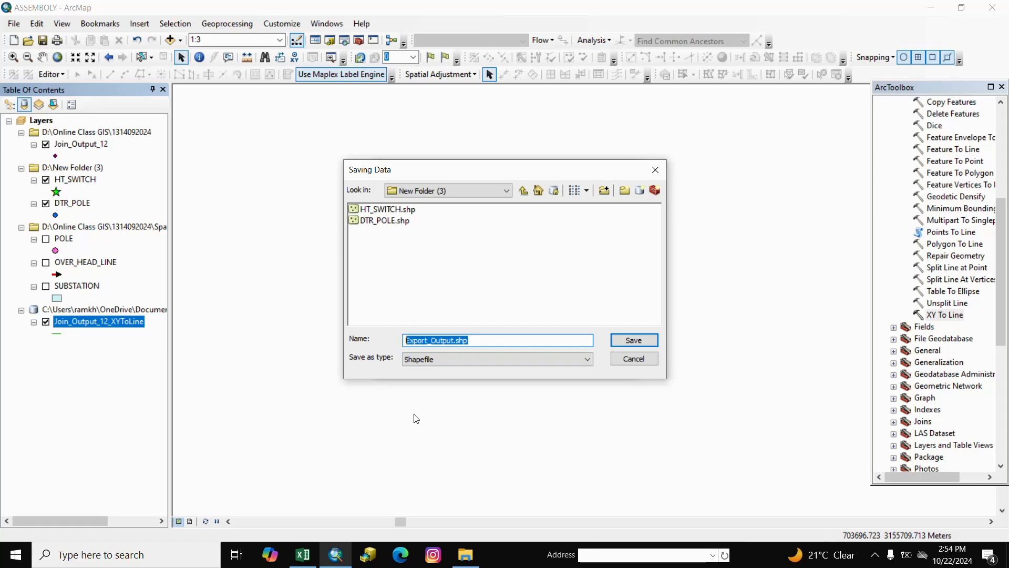
type("OVER_HEAD_LINE_1")
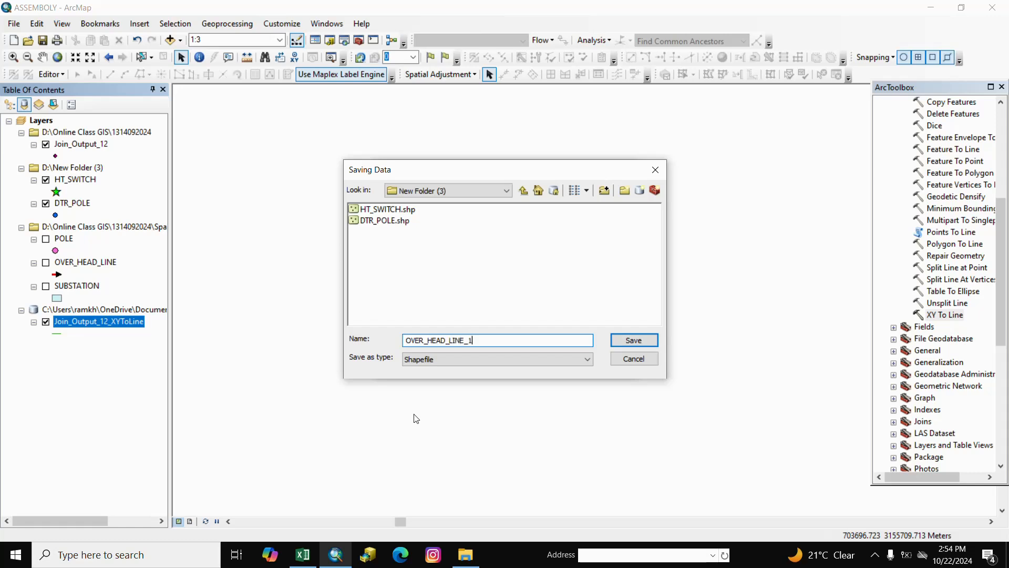
left_click(634, 340)
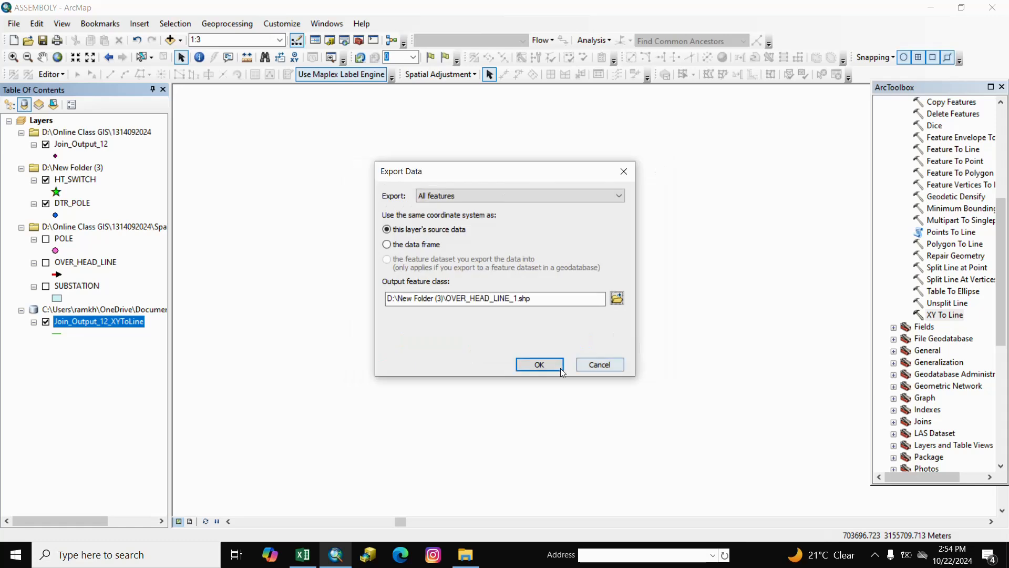
left_click(553, 365)
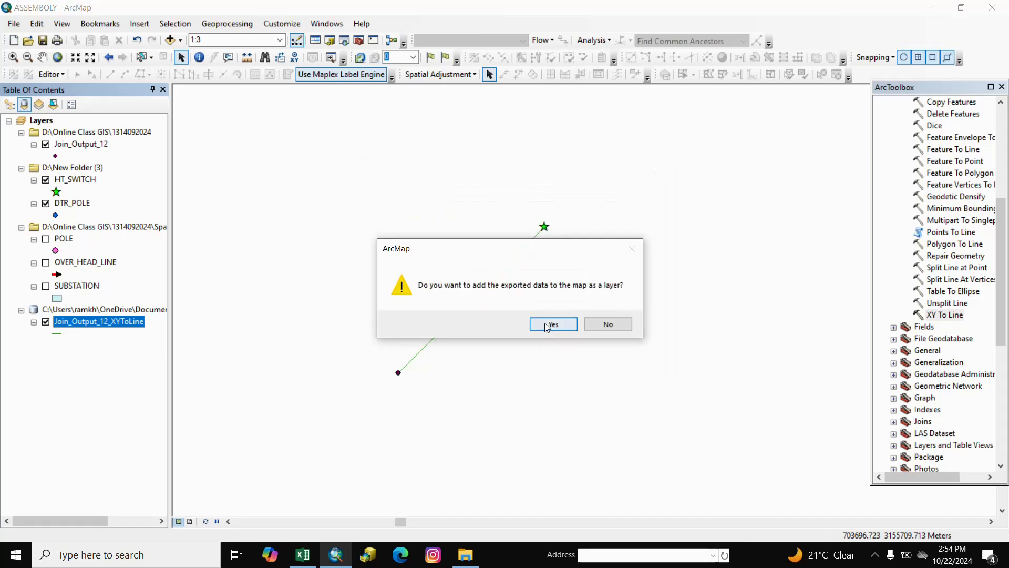
left_click(547, 325)
right_click(540, 325)
key("Escape")
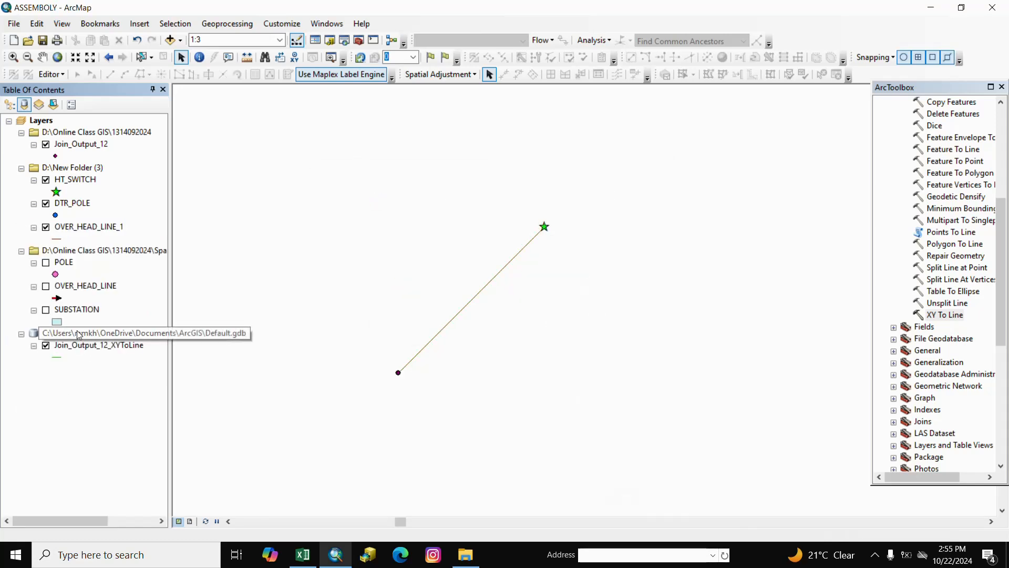
- Remove the Join_Output_12_XYToLine and Join_Output_12 layers with their source groups from the map
right_click(78, 335)
left_click(100, 338)
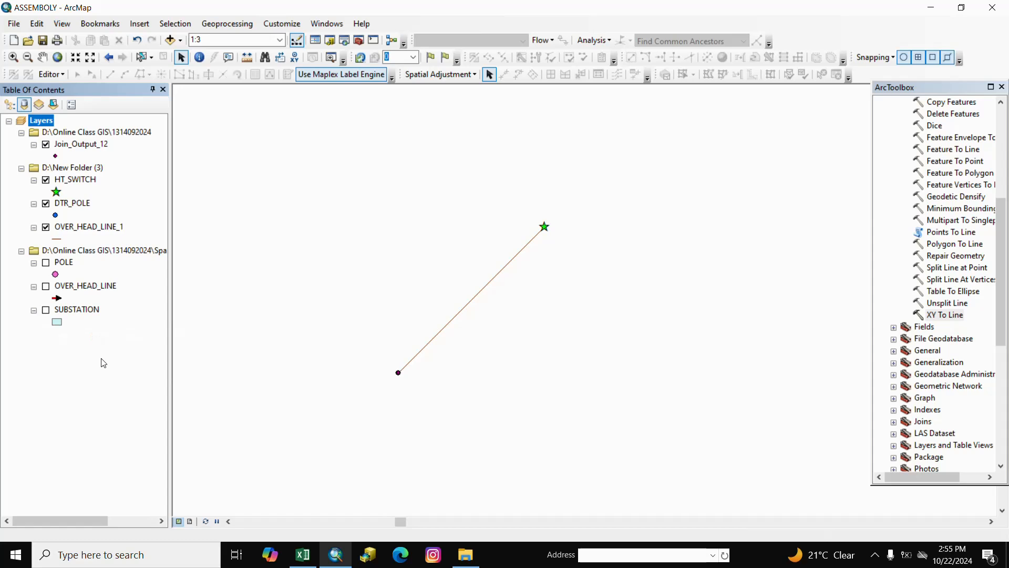
left_click(104, 363)
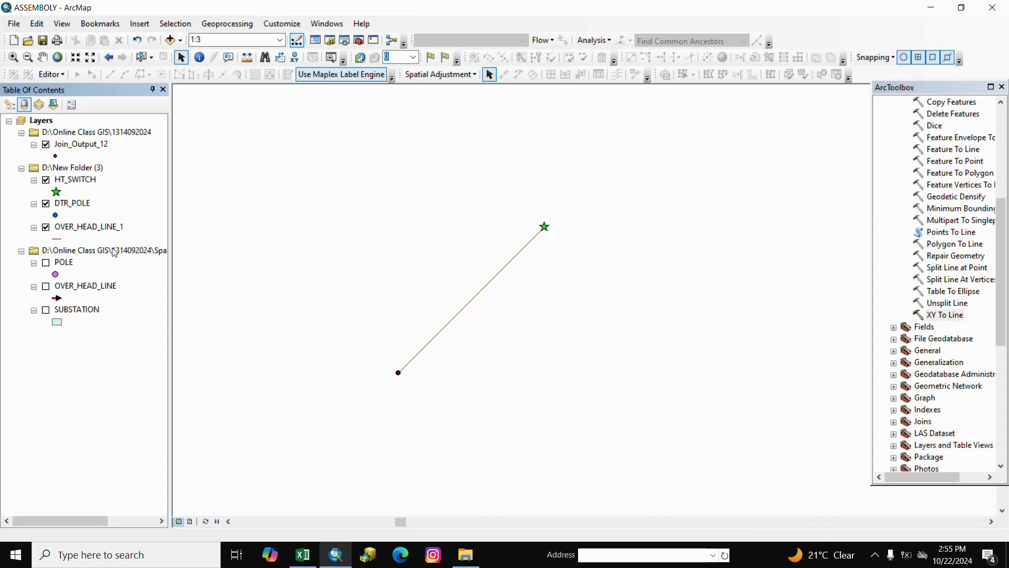
right_click(89, 137)
left_click(105, 139)
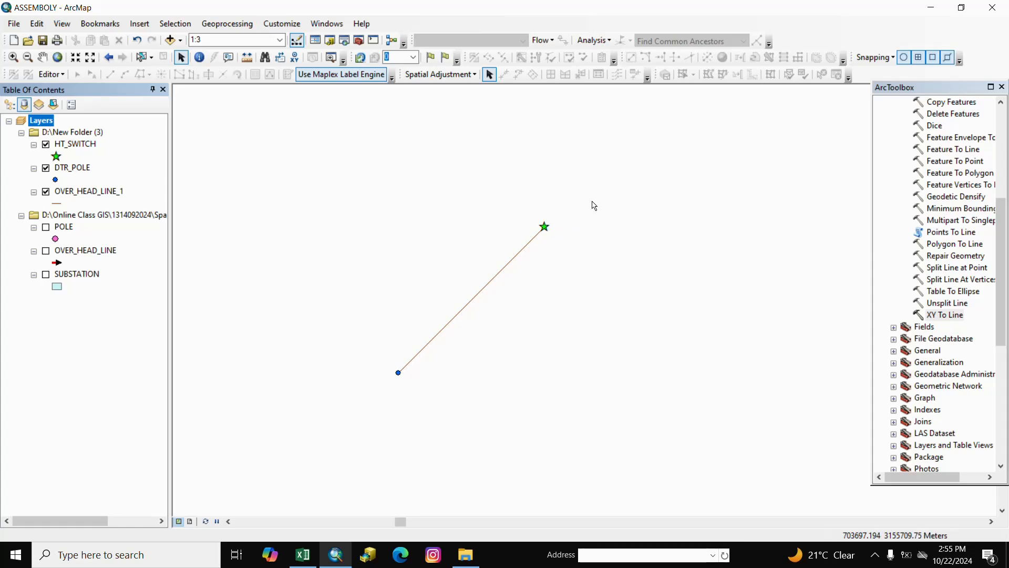
left_click(108, 313)
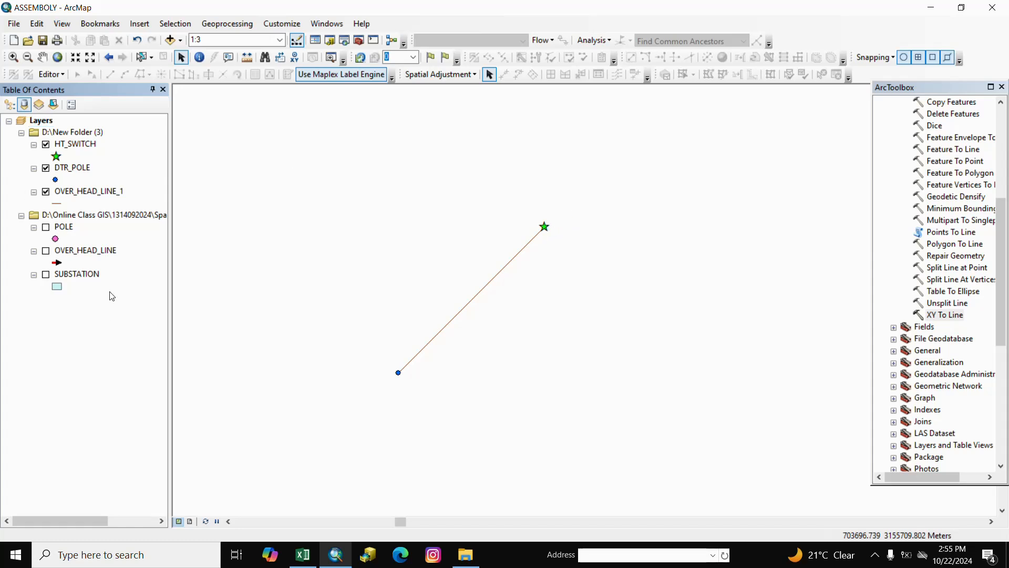
- Export all HT_SWITCH features to the shapefile HT_FUSE in New Folder (3) and add it to the map
right_click(77, 147)
mouse_move(239, 370)
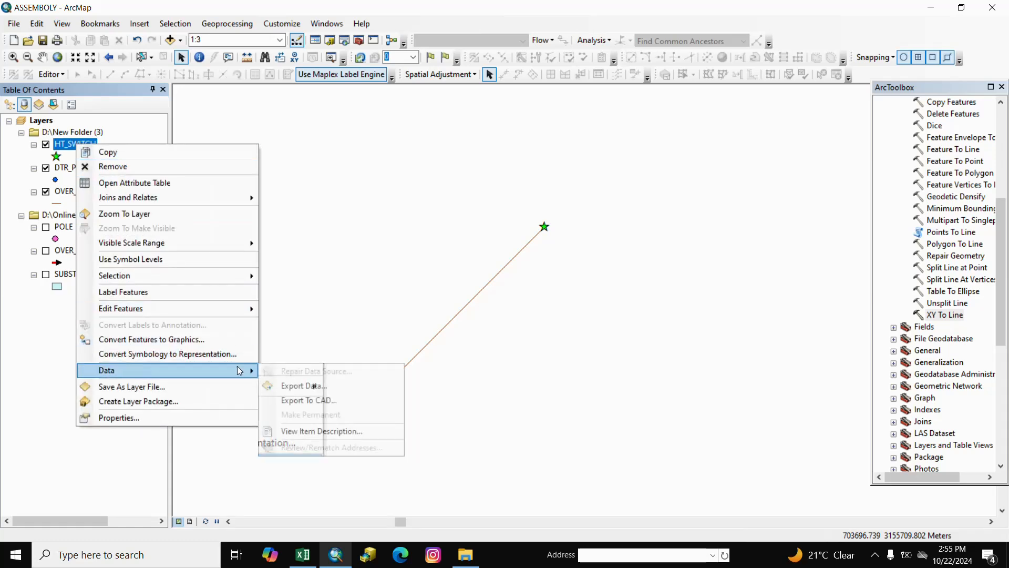
left_click(318, 386)
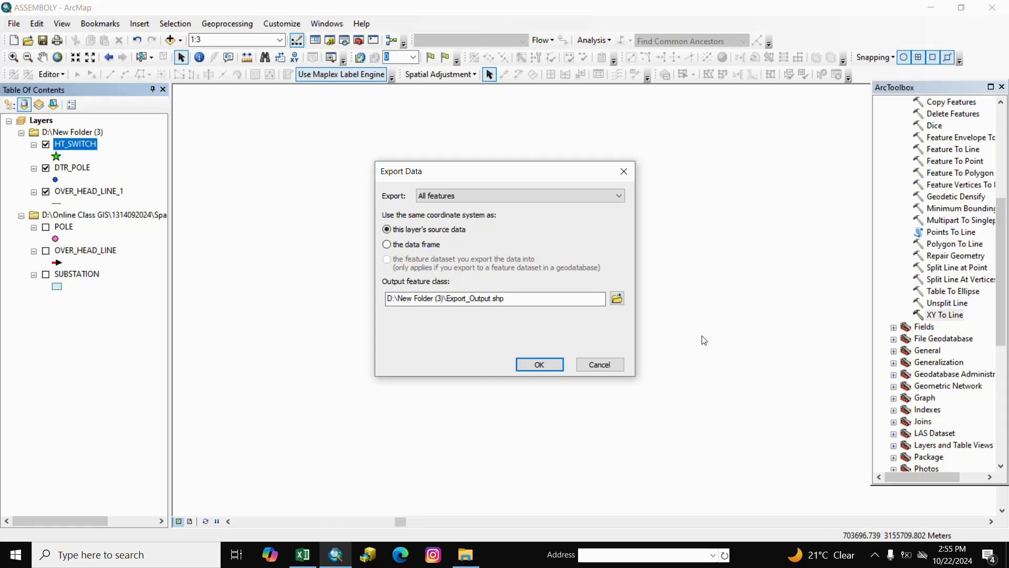
left_click(617, 298)
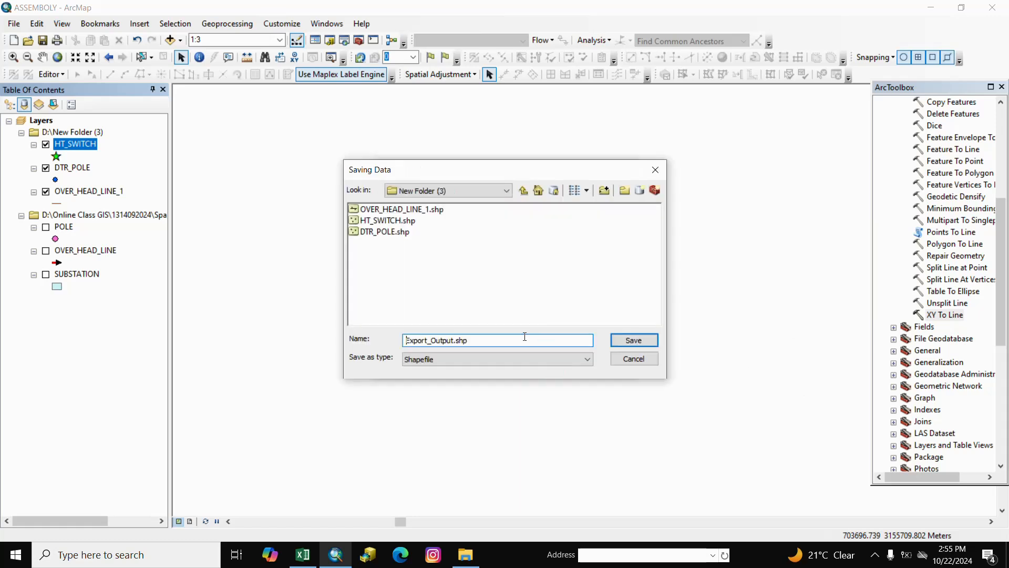
left_click_drag(482, 346, 402, 332)
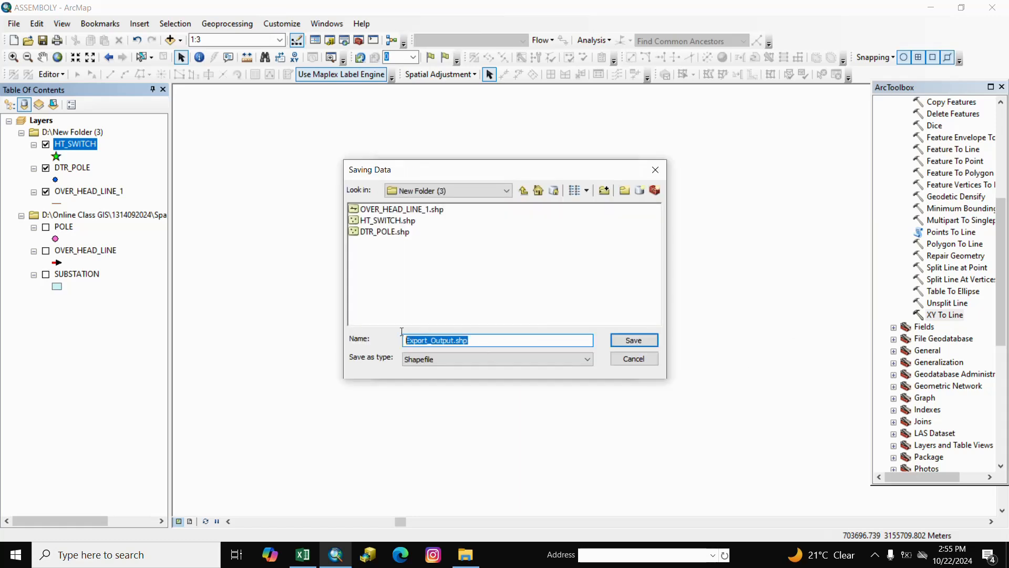
type("HT")
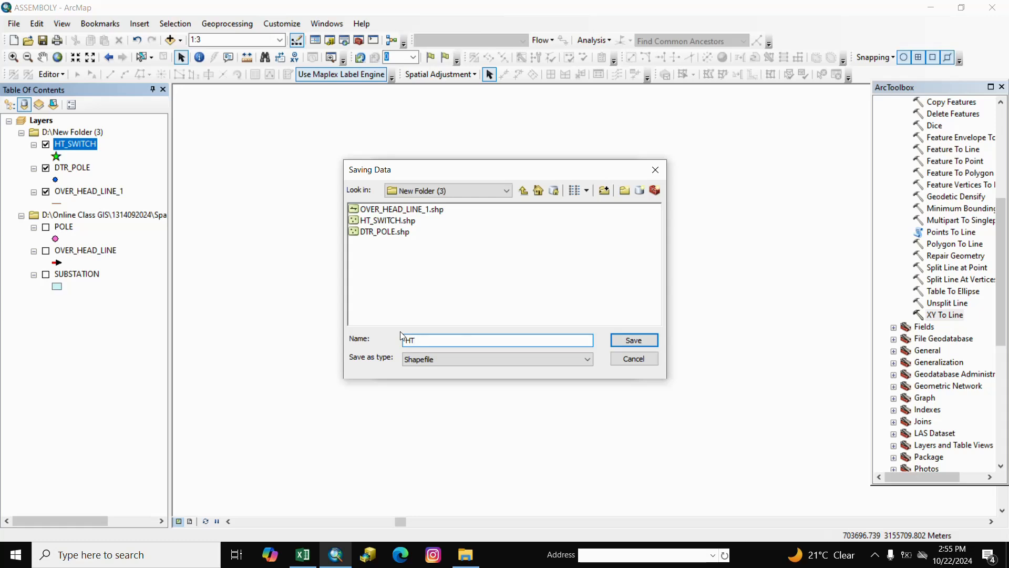
type("_FUSE")
left_click(631, 344)
left_click(543, 363)
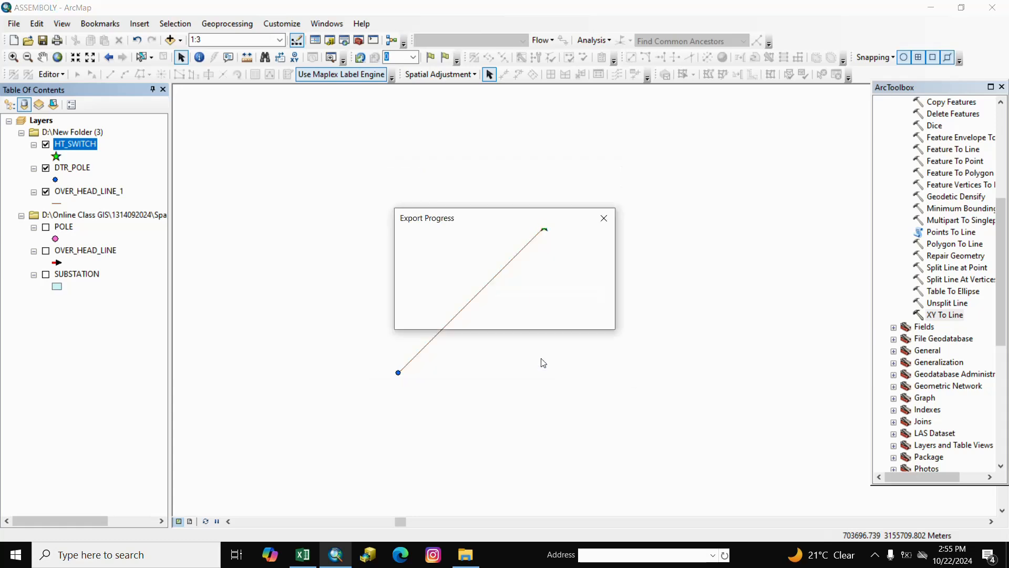
left_click(549, 323)
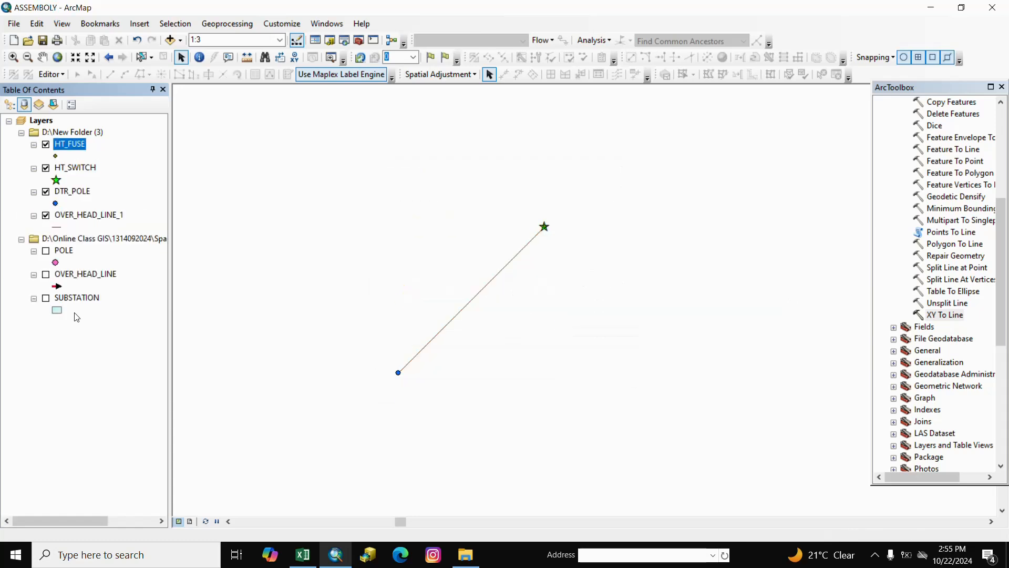
left_click(101, 359)
- Open the HT_FUSE attribute table and delete its POINT_X field
right_click(71, 145)
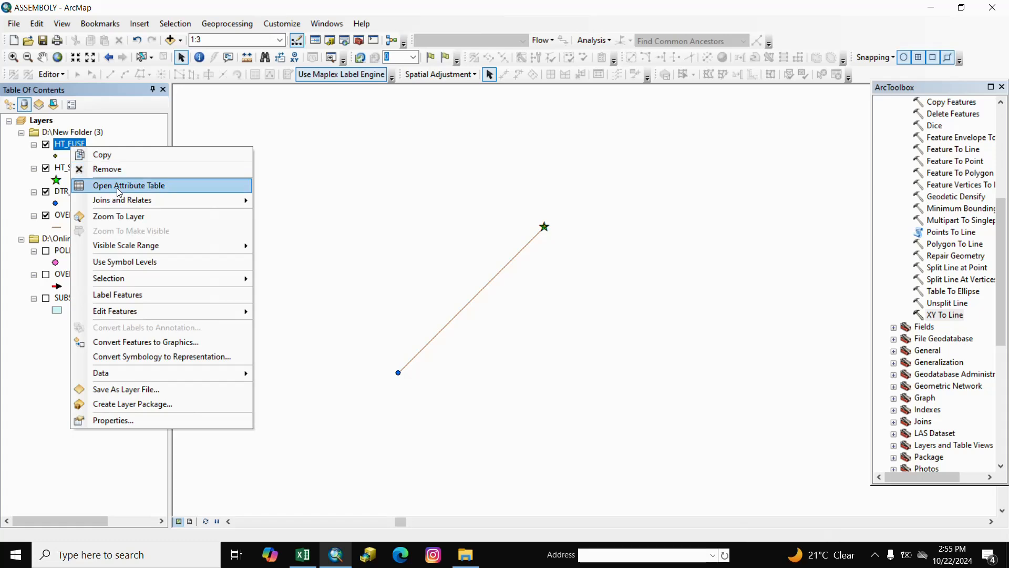
left_click(117, 188)
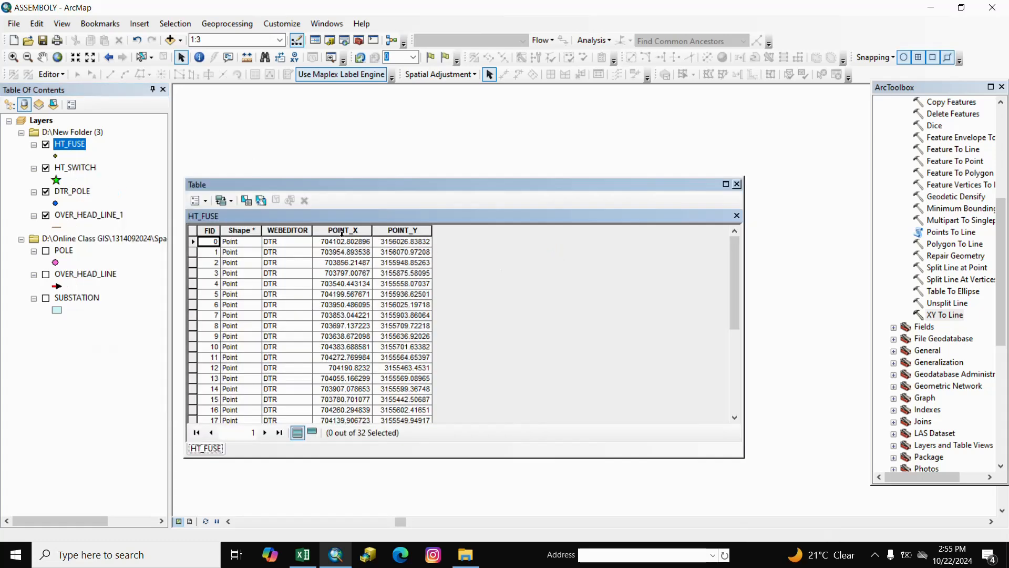
left_click(342, 232)
right_click(341, 232)
left_click(387, 377)
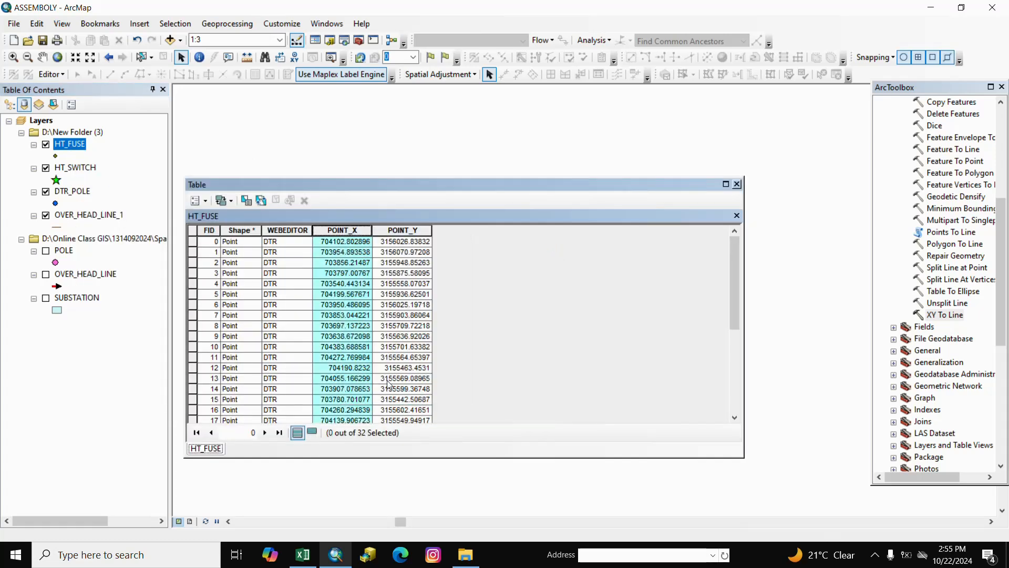
left_click(553, 331)
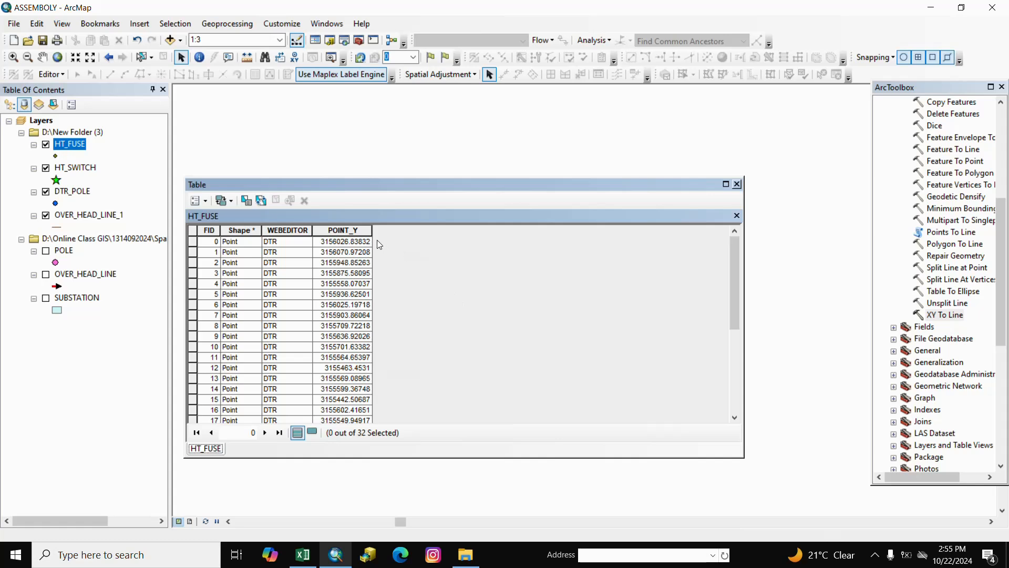
- Delete the POINT_Y field from the HT_FUSE attribute table and close the table
left_click(347, 231)
right_click(349, 230)
left_click(387, 376)
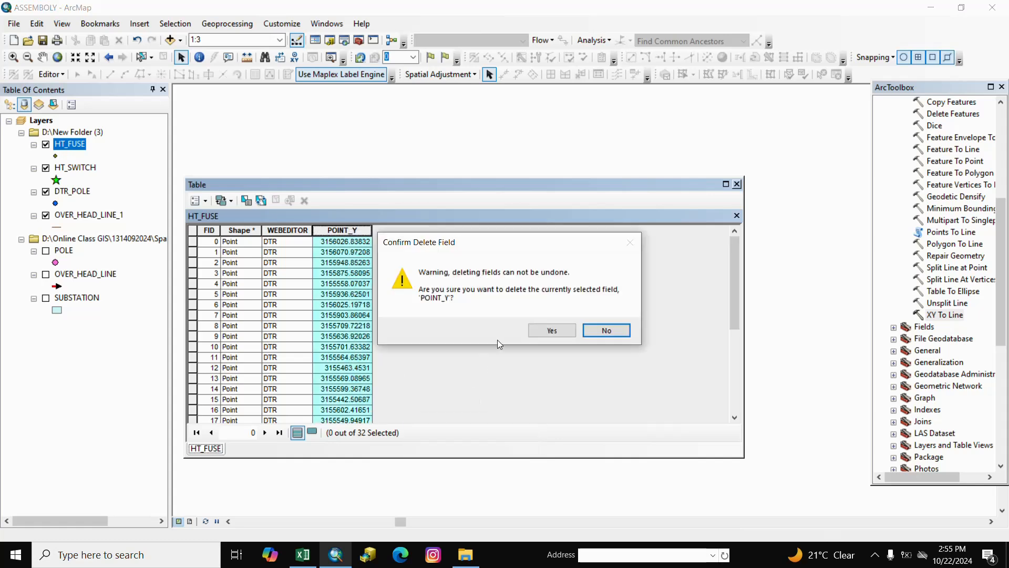
left_click(549, 331)
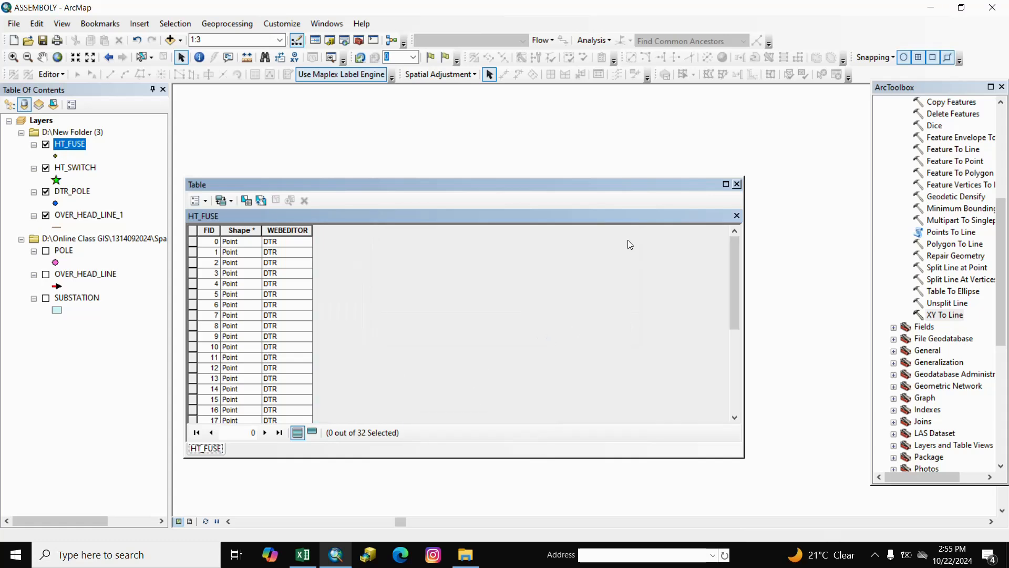
left_click(737, 184)
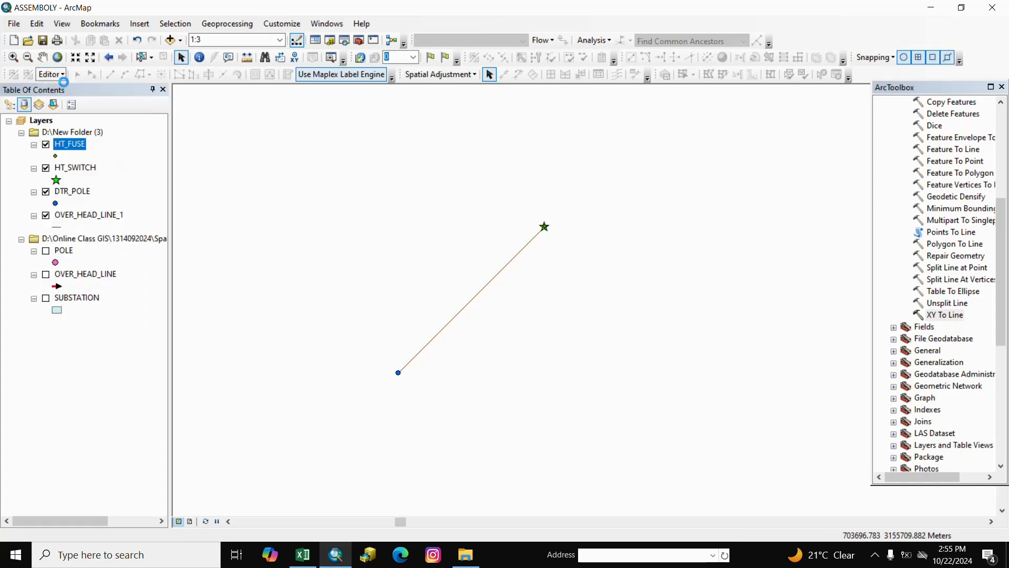
- Start an editing session on the D:\New Folder (3) workspace
right_click(63, 75)
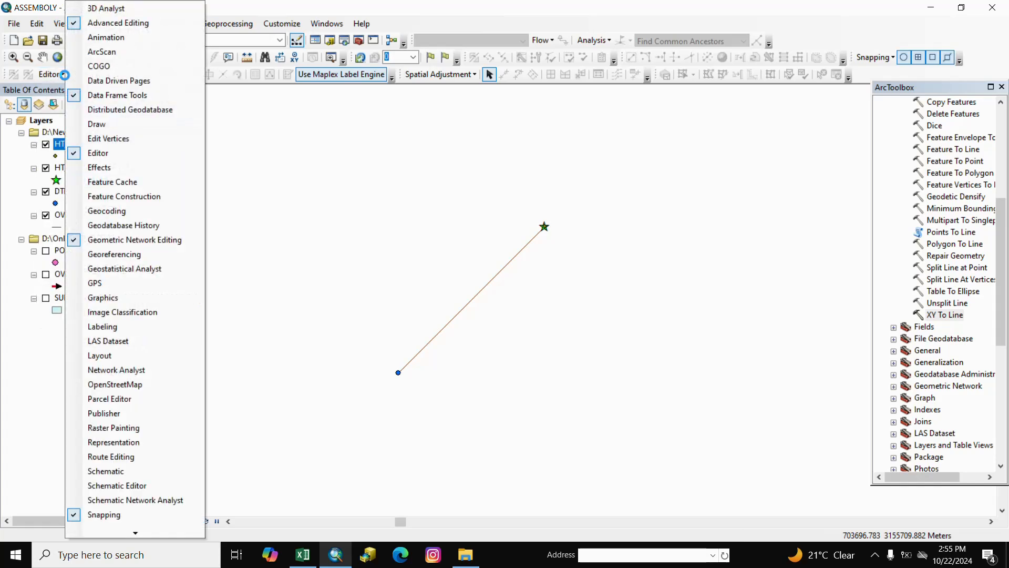
left_click(48, 79)
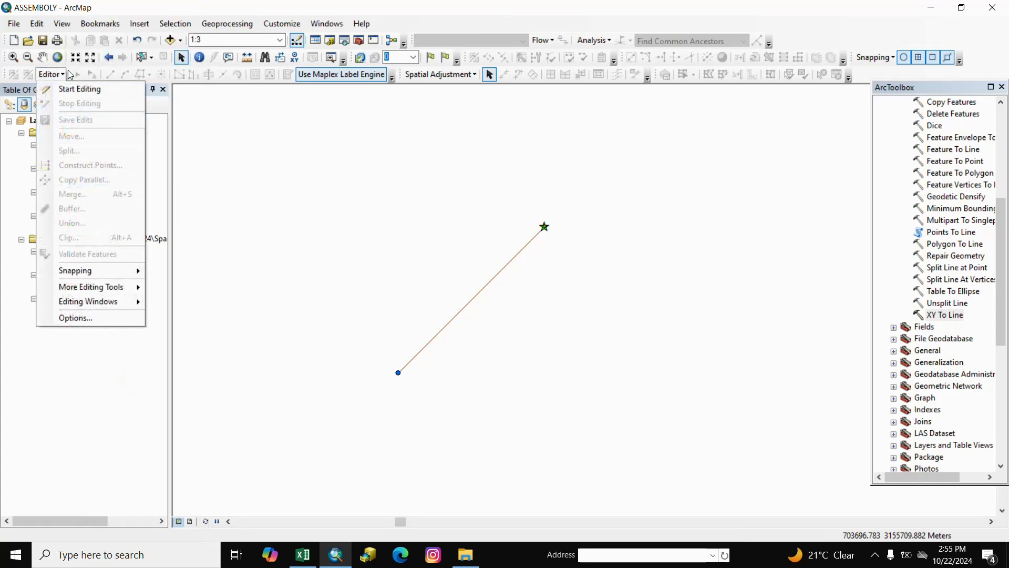
left_click(74, 88)
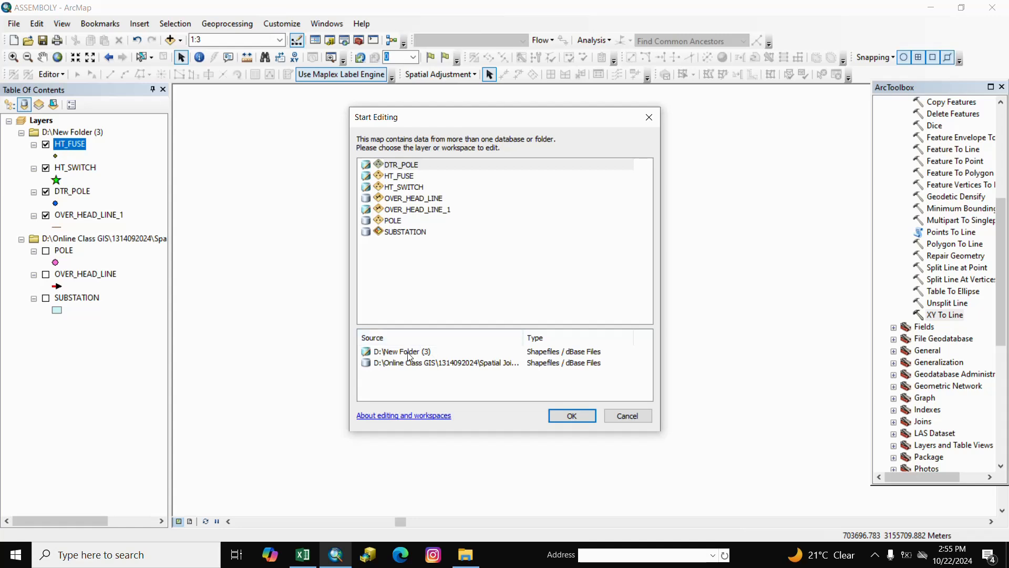
left_click(434, 352)
left_click(577, 416)
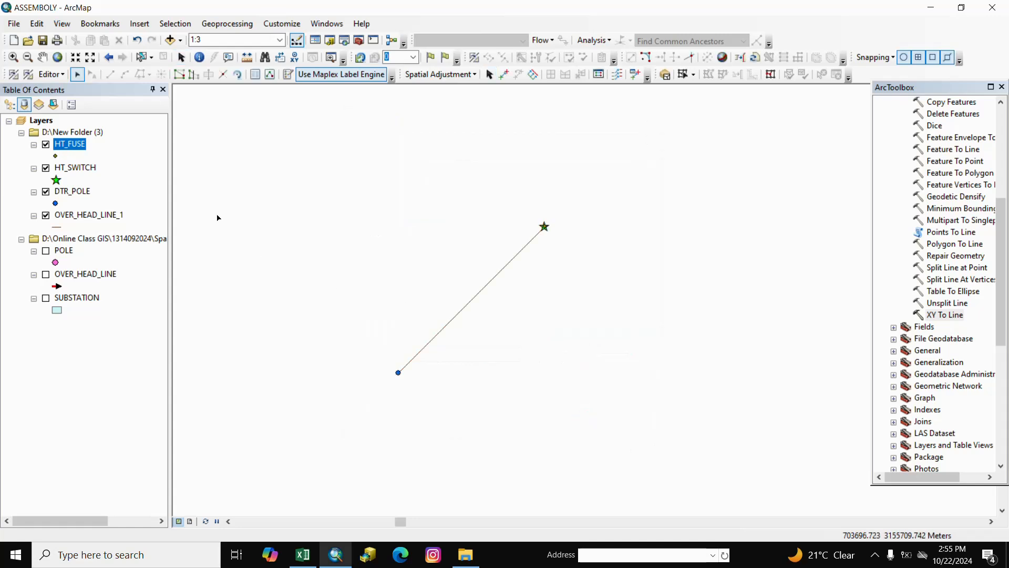
- Select all records in the HT_FUSE attribute table, then close the table
right_click(75, 148)
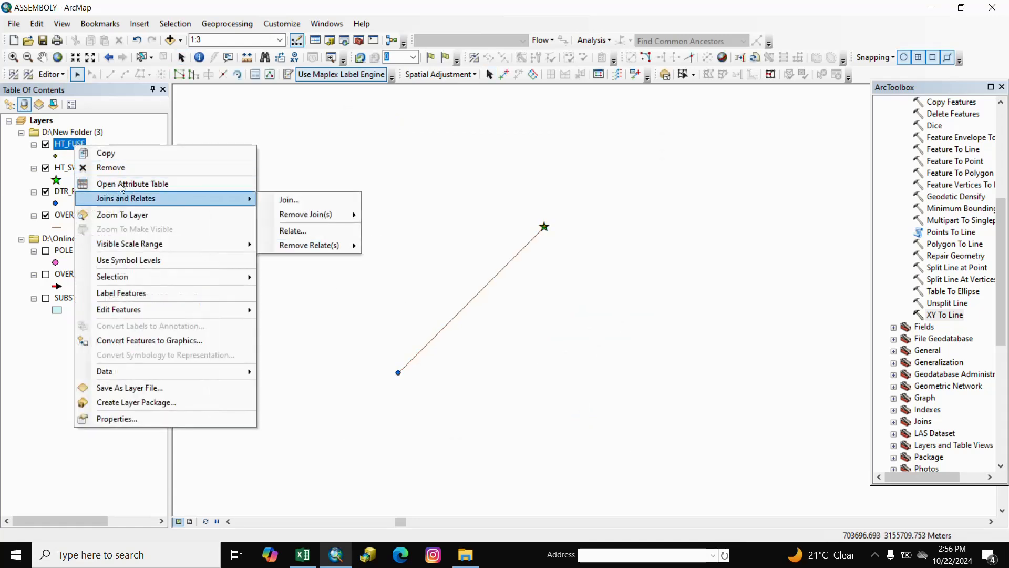
left_click(128, 183)
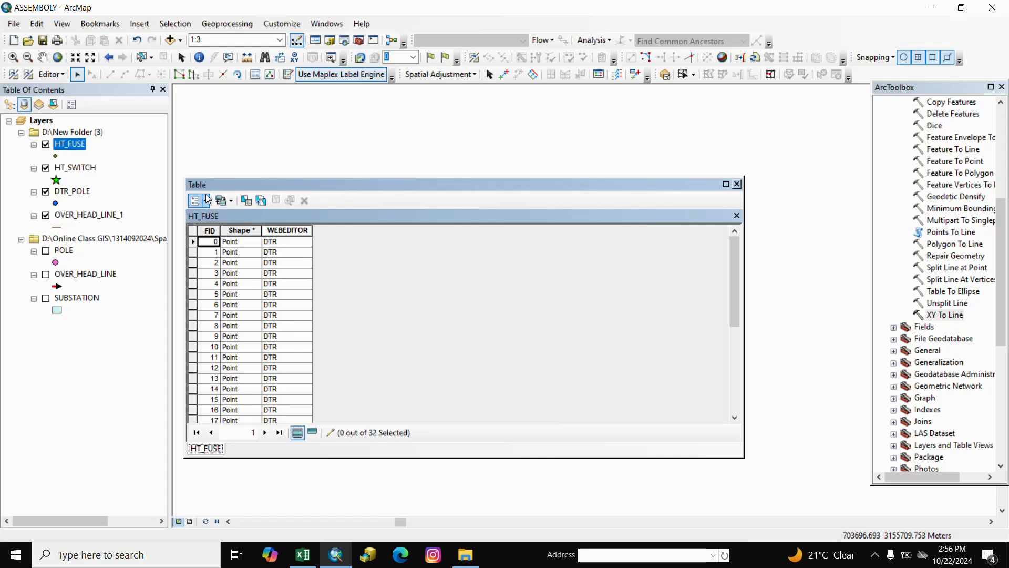
left_click(195, 200)
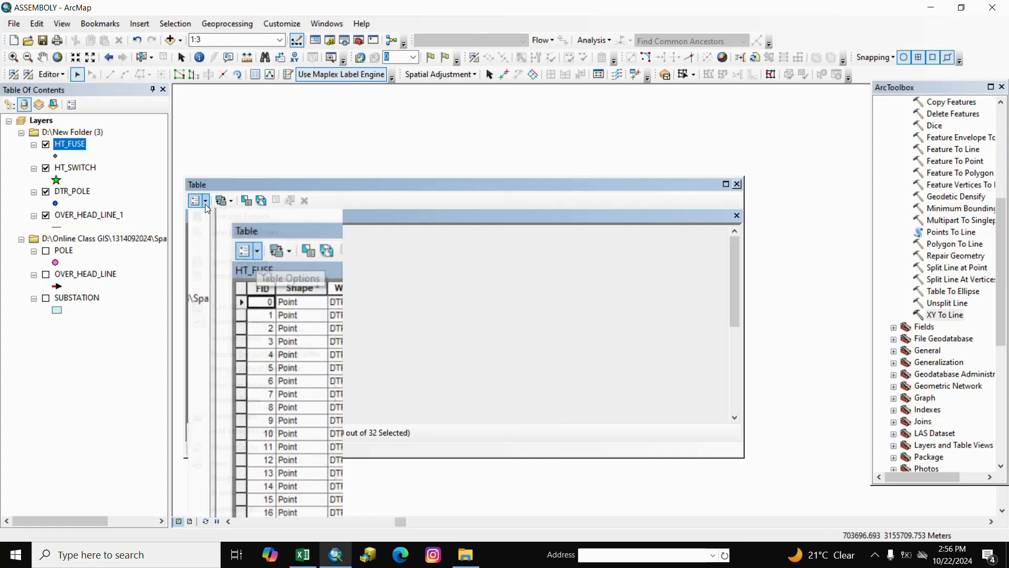
left_click(224, 274)
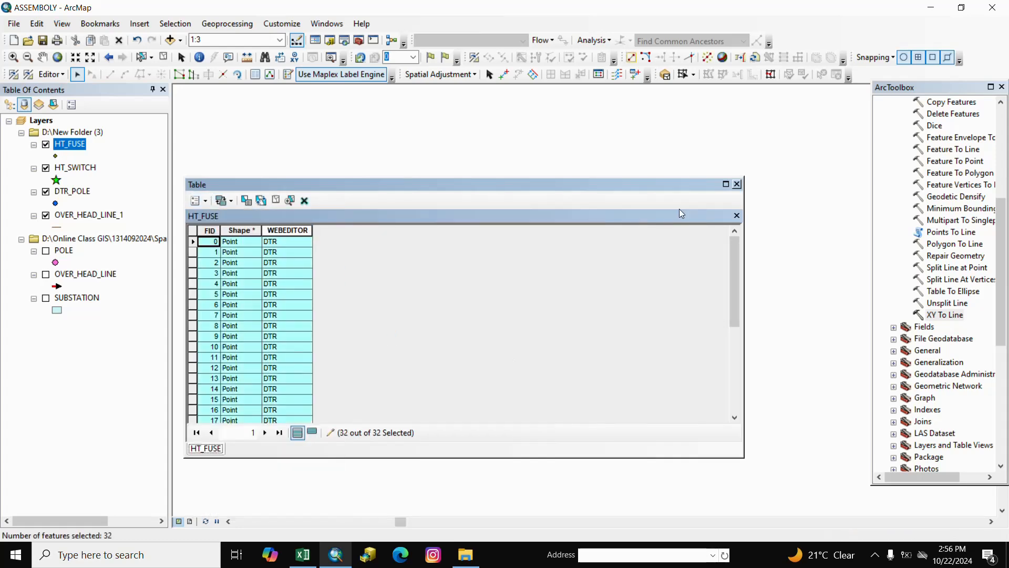
left_click(737, 185)
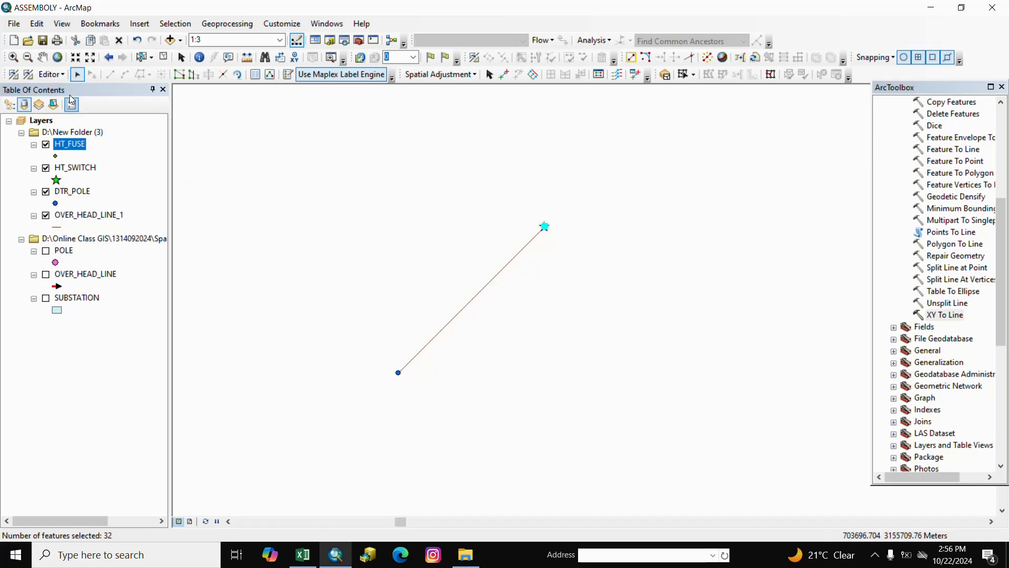
- Move the selected HT_FUSE points by a delta of 0.177 in X and 0.177 in Y
left_click(49, 74)
left_click(68, 136)
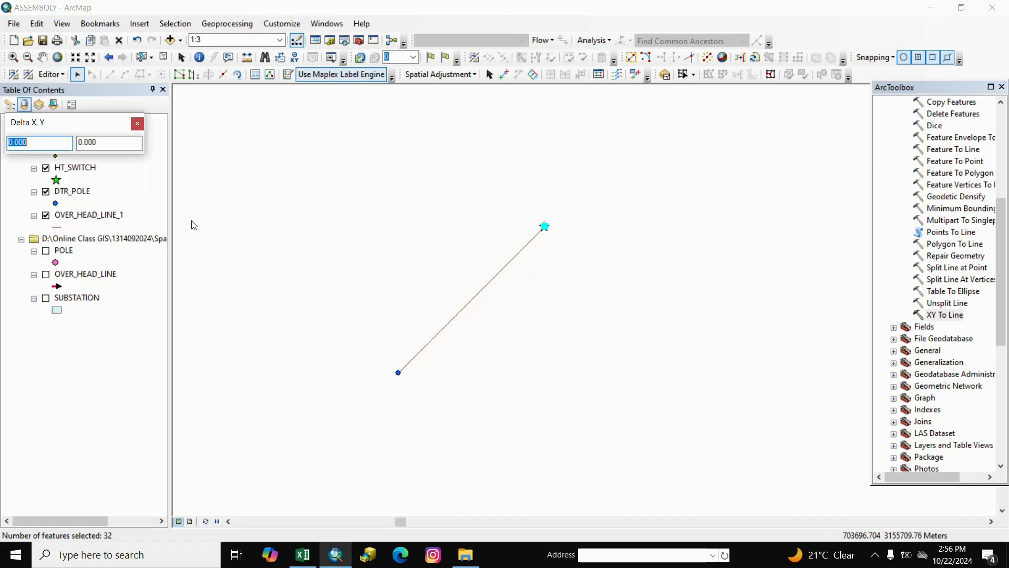
left_click(57, 147)
type("177")
right_click(104, 142)
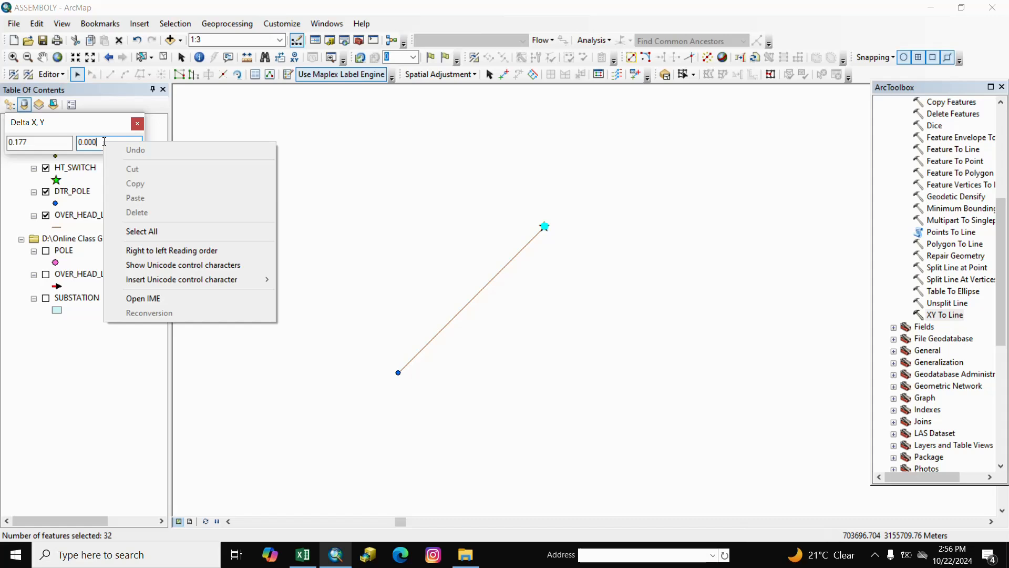
left_click(99, 145)
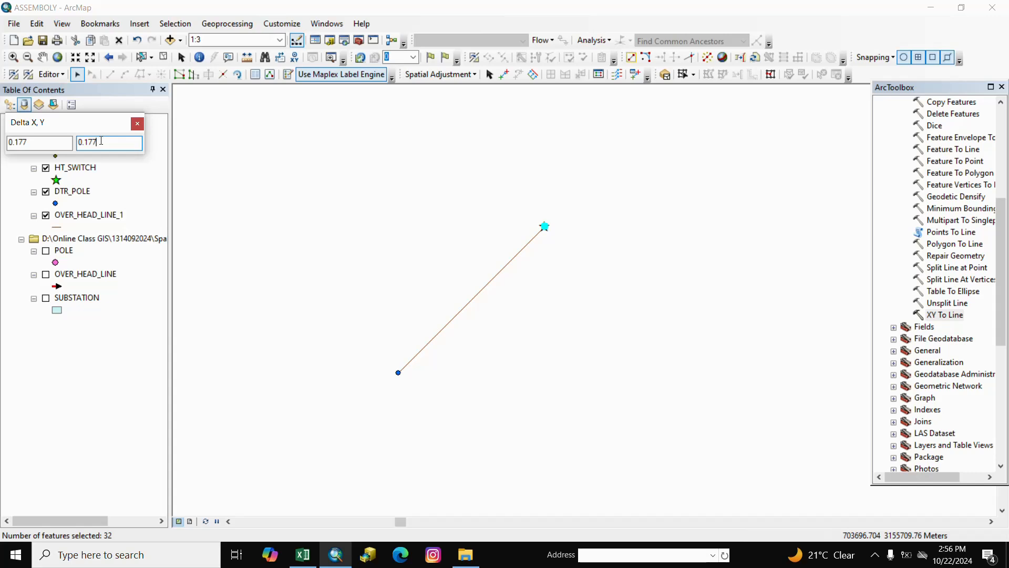
key("Return")
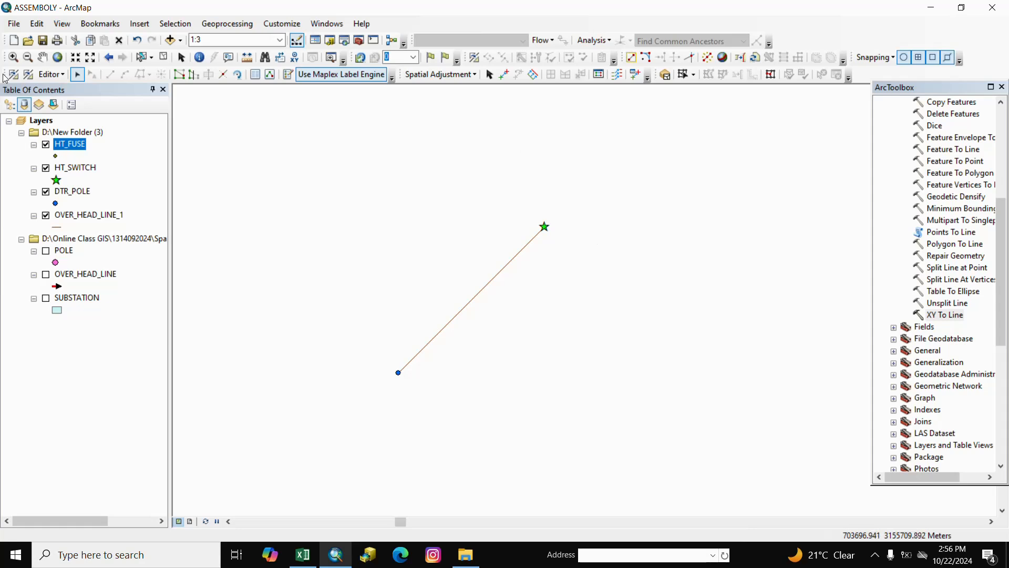
- Examine where the moved HT_FUSE point sits relative to the HT_SWITCH point and its overhead line
right_click(42, 57)
left_click(640, 263)
left_click(43, 58)
left_click_drag(576, 196, 505, 325)
scroll(486, 297, "up", 1)
right_click(479, 325)
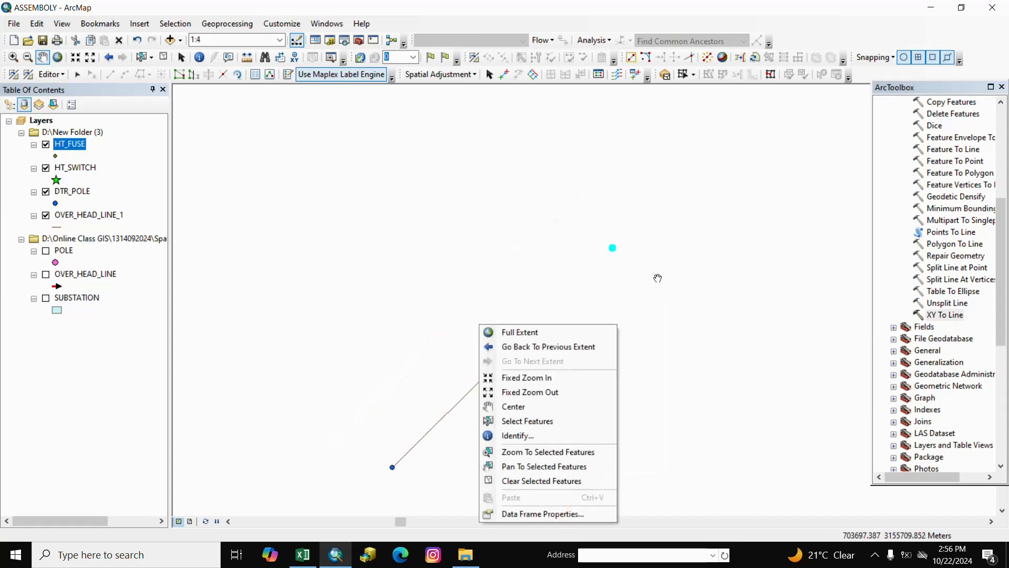
left_click_drag(658, 278, 584, 289)
scroll(451, 369, "down", 1)
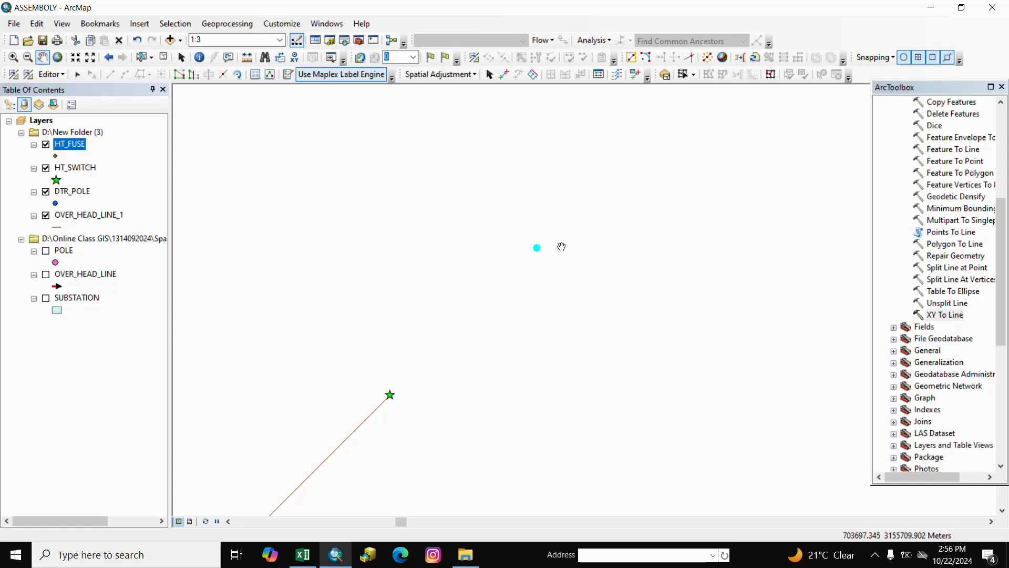
- Save the moved HT_FUSE points and clear the feature selection
right_click(167, 66)
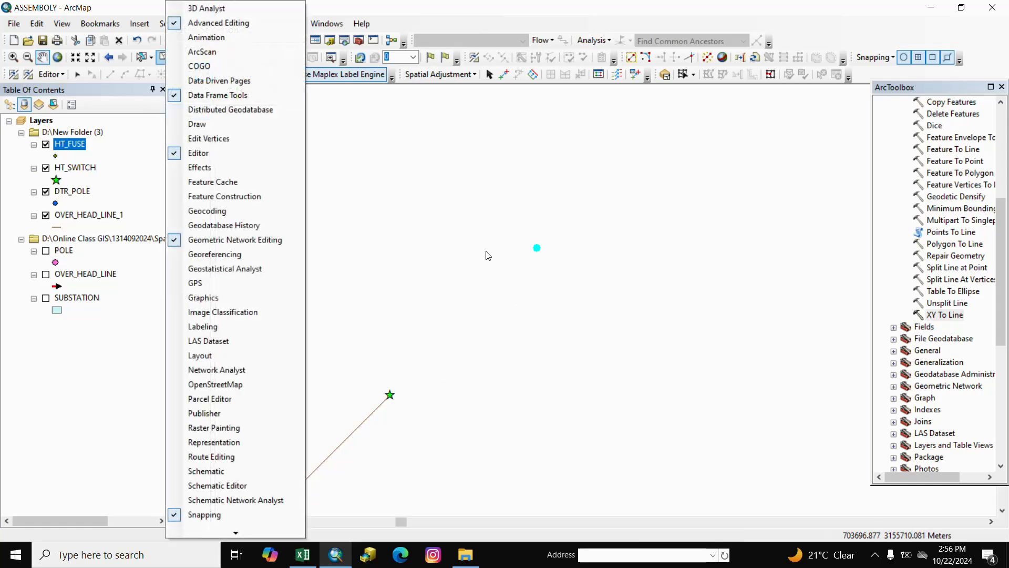
left_click(527, 257)
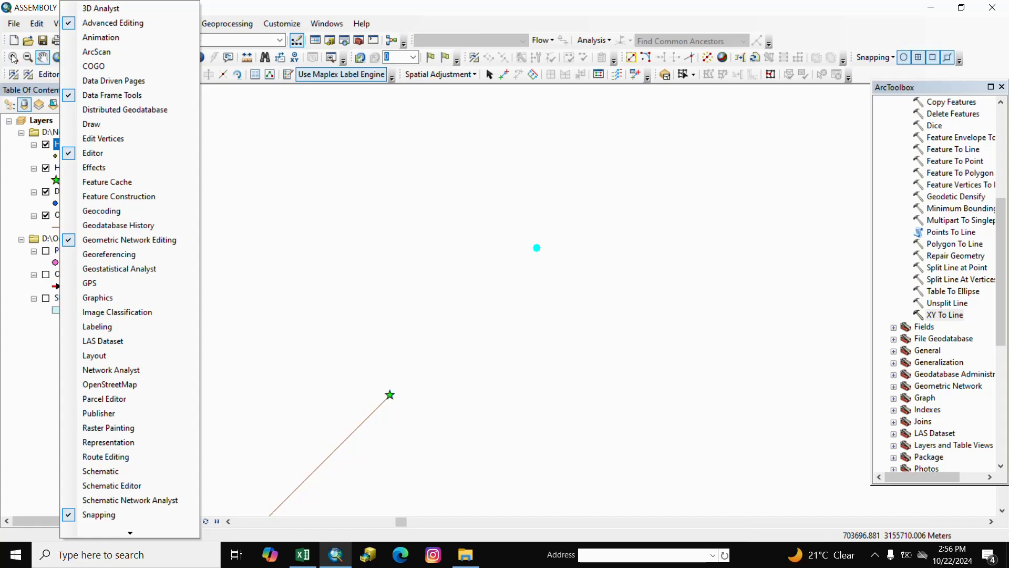
right_click(391, 206)
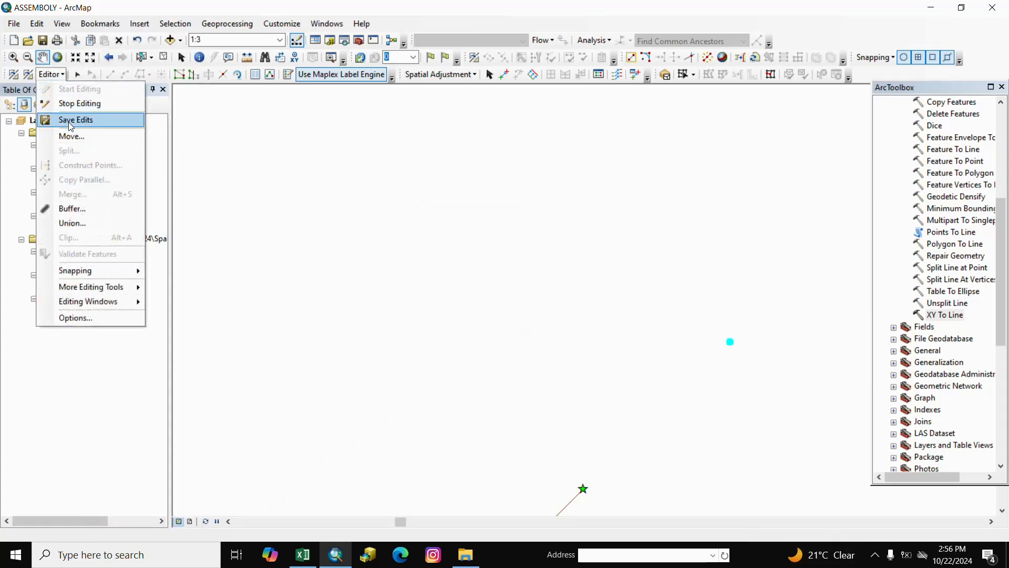
left_click(64, 111)
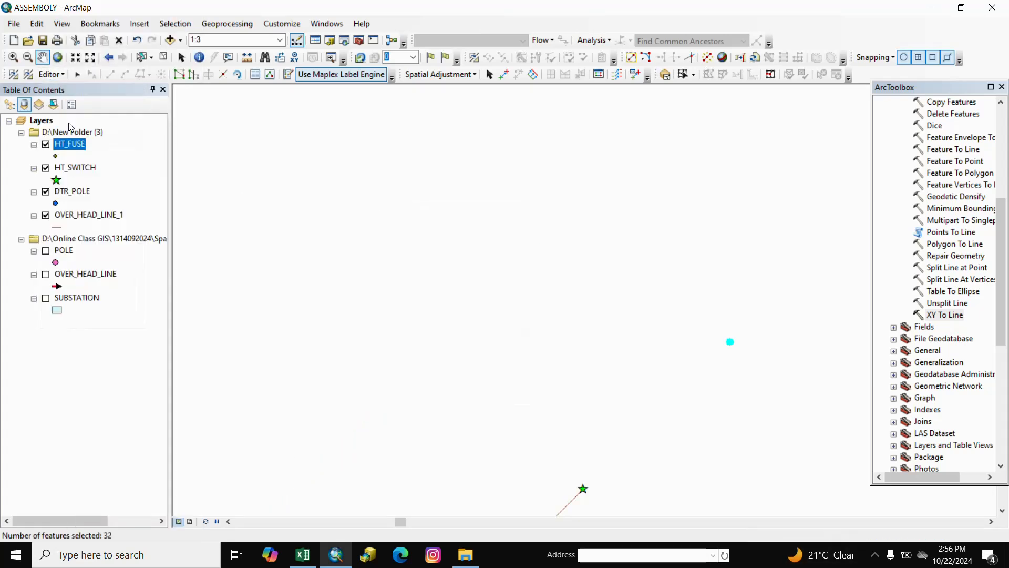
right_click(163, 60)
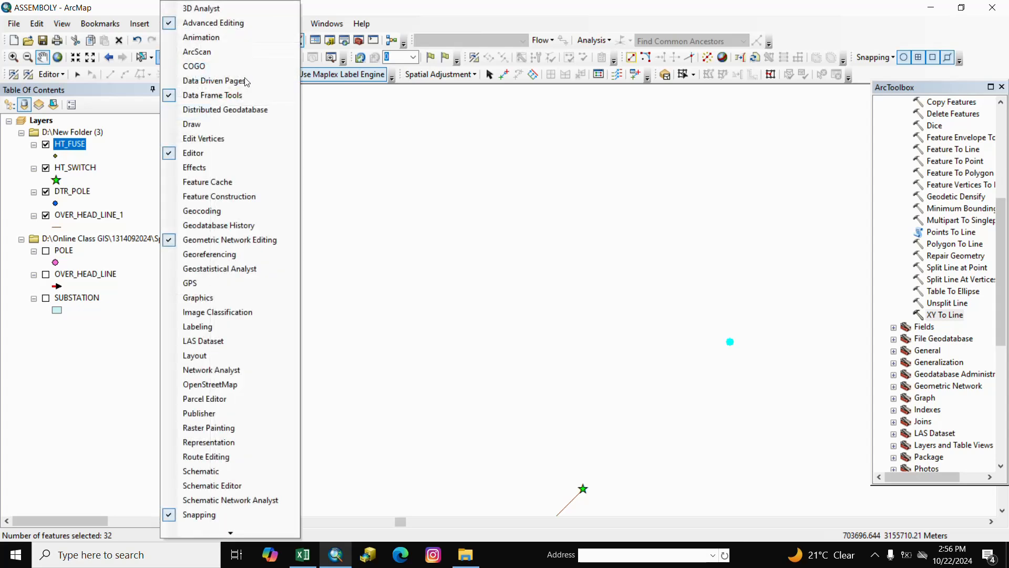
left_click(344, 158)
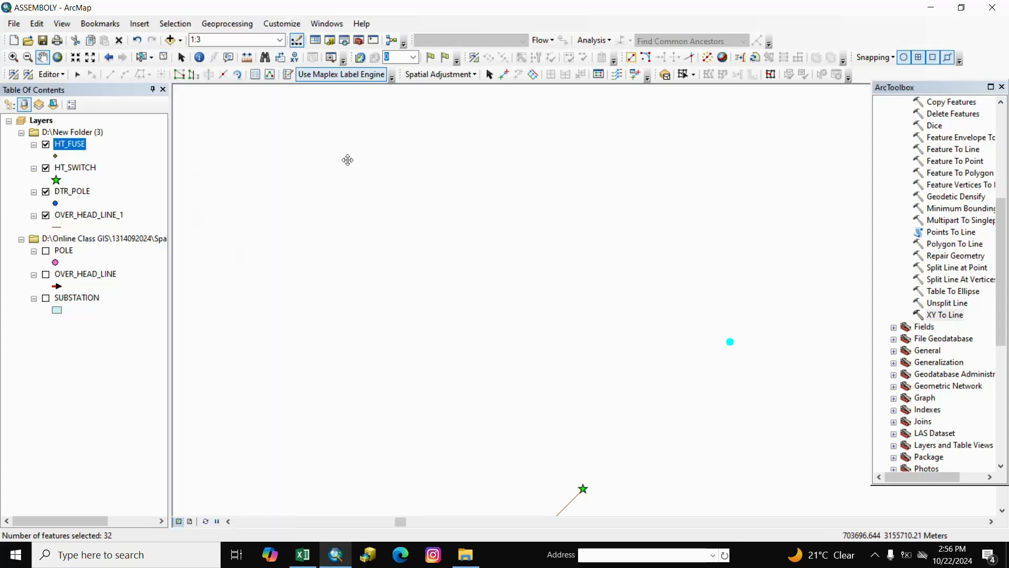
left_click(165, 60)
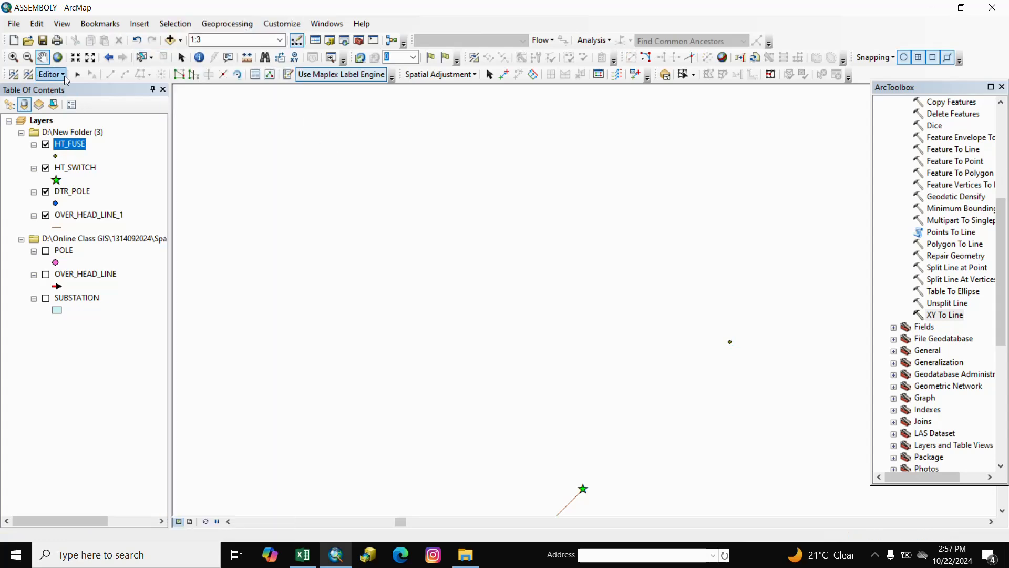
- Save the edits again and stop the editing session
left_click(51, 74)
left_click(79, 125)
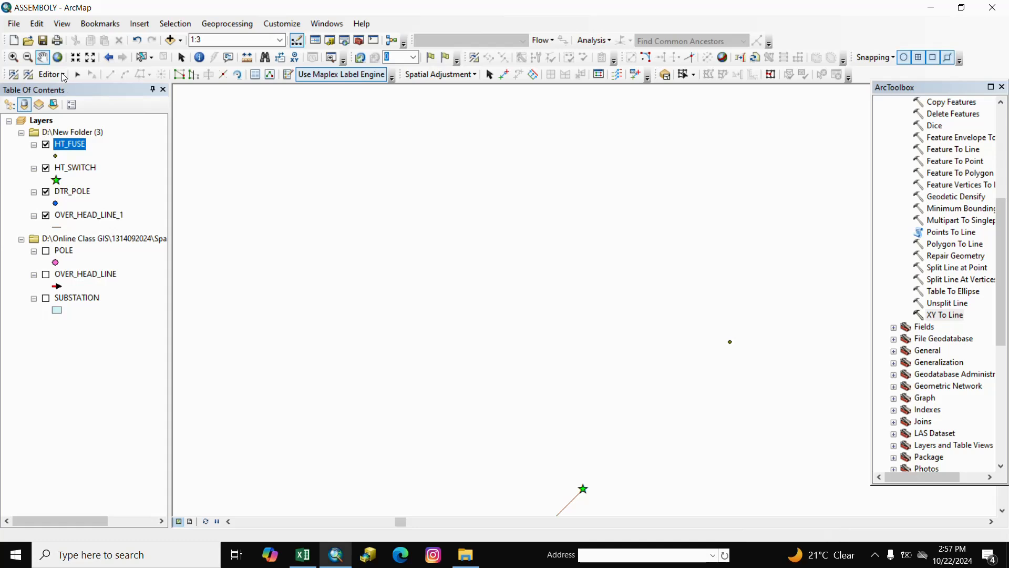
left_click(64, 76)
left_click(77, 102)
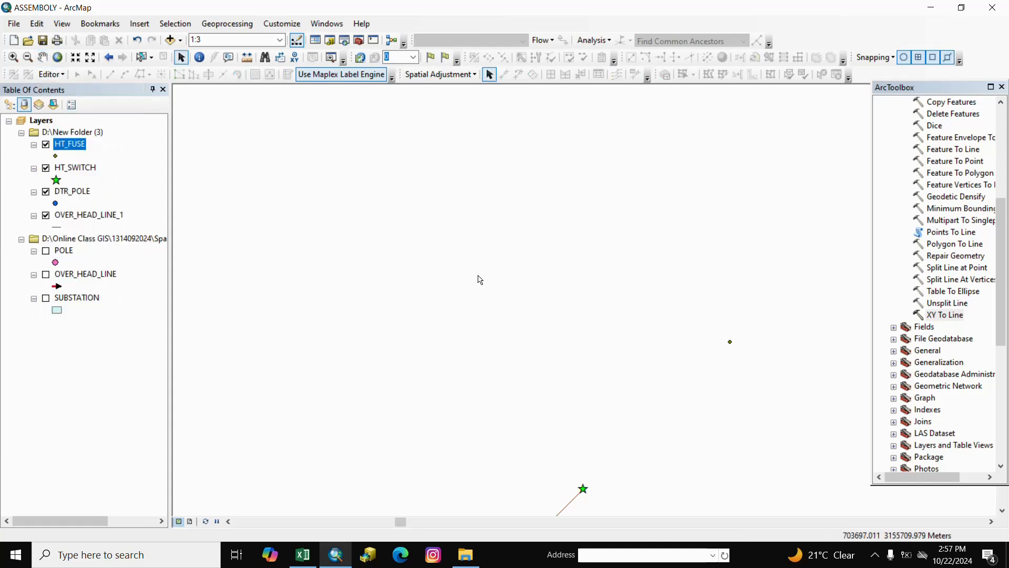
- Check the HT_FUSE attribute table for existing coordinate fields
right_click(82, 147)
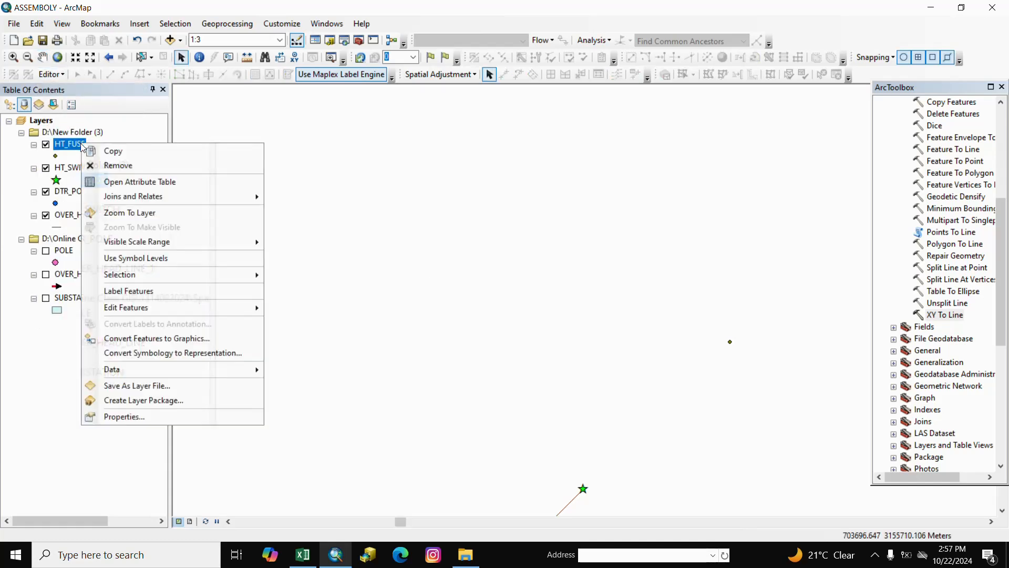
left_click(143, 181)
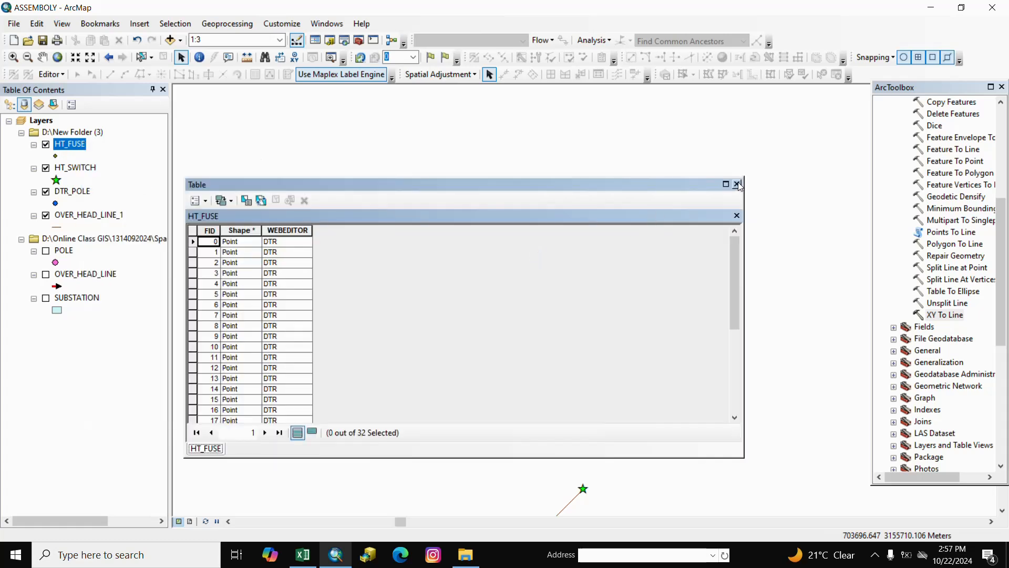
left_click(738, 185)
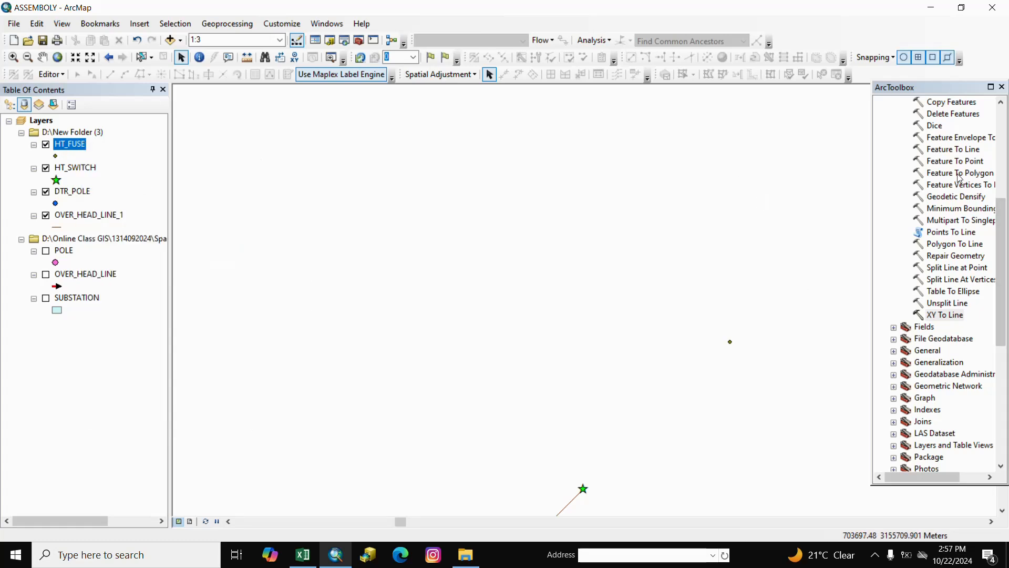
- Run Add XY Coordinates with HT_FUSE as the input features
scroll(960, 178, "up", 3)
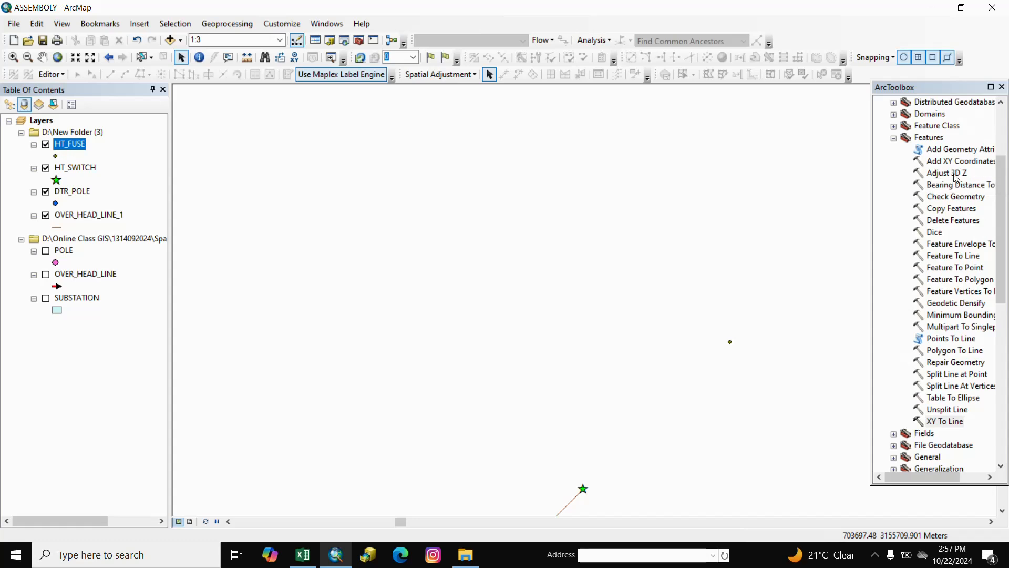
right_click(944, 167)
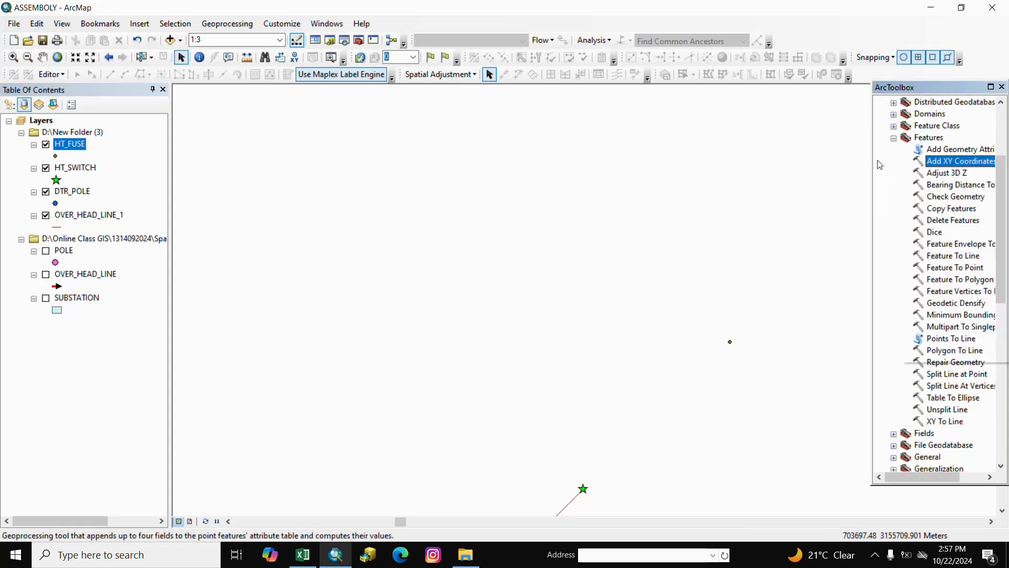
right_click(939, 178)
left_click(940, 161)
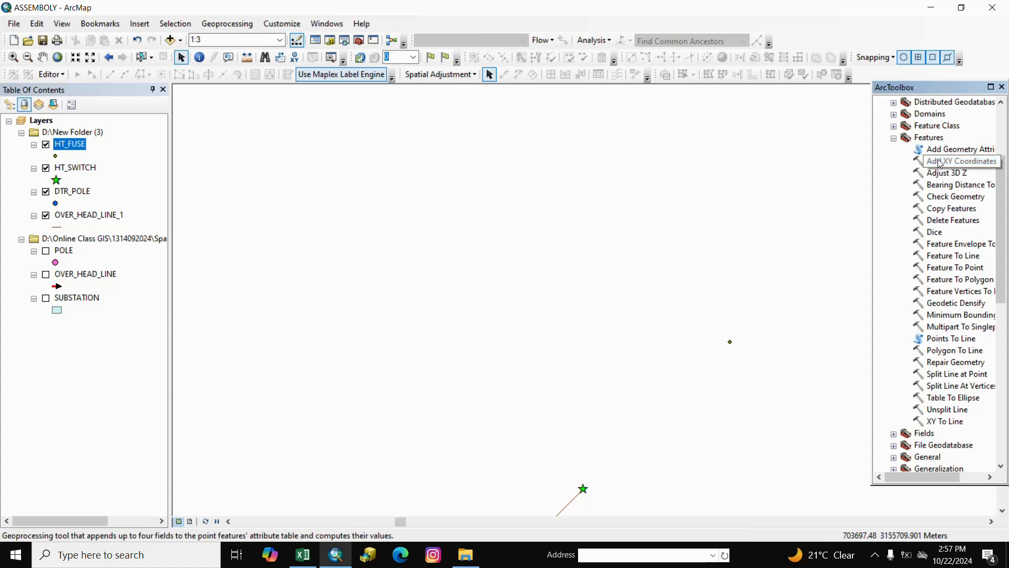
right_click(940, 163)
left_click(938, 167)
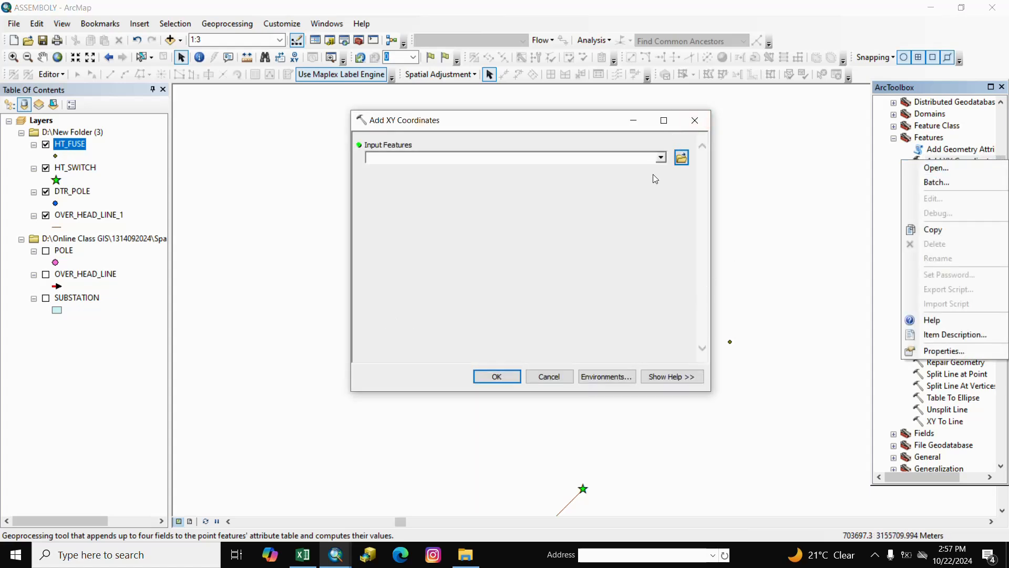
left_click(661, 160)
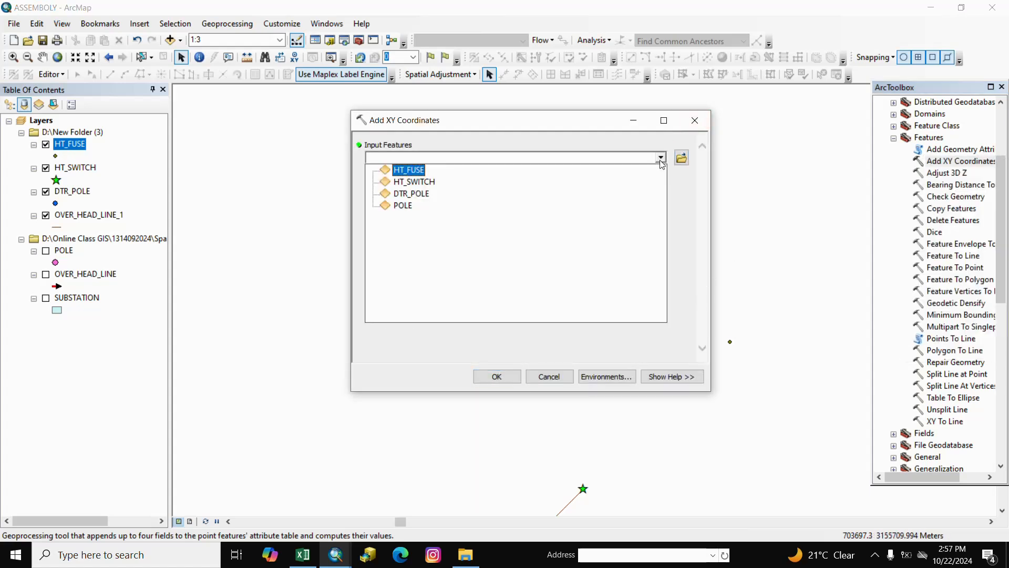
left_click(409, 171)
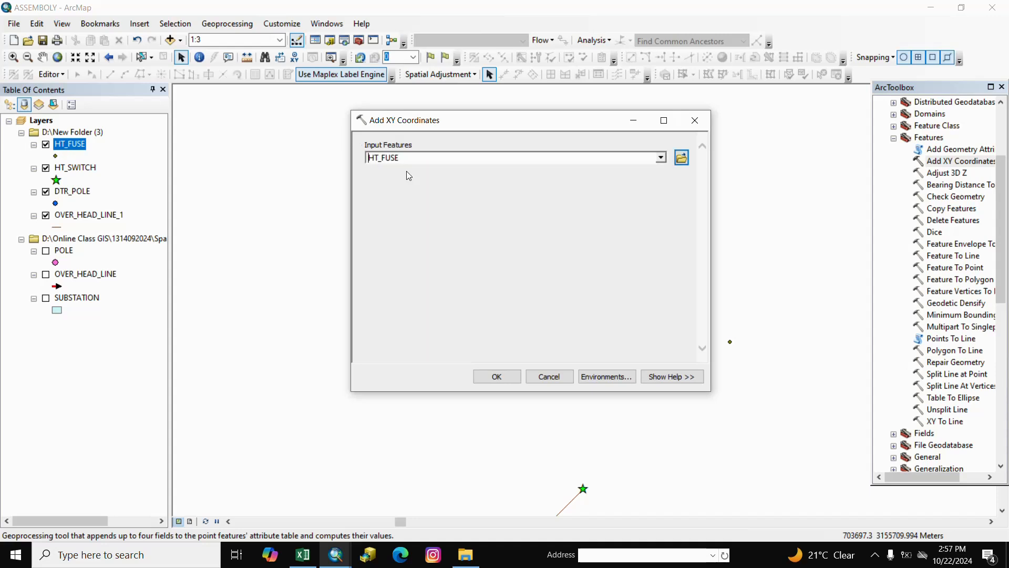
left_click(493, 377)
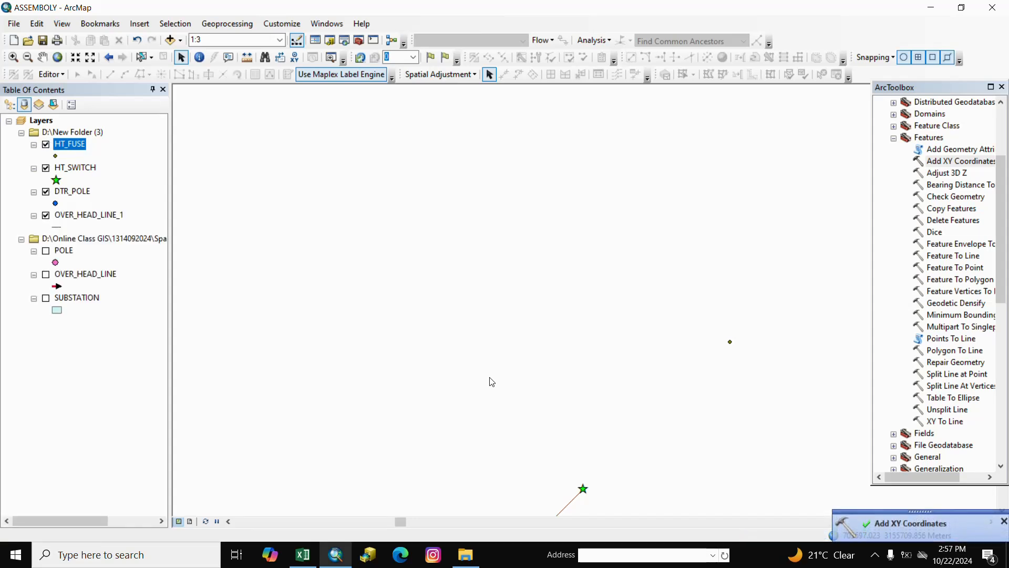
- Set the alias of the POINT_X field in the HT_FUSE attribute table to POINT_X_B
right_click(85, 150)
left_click(120, 183)
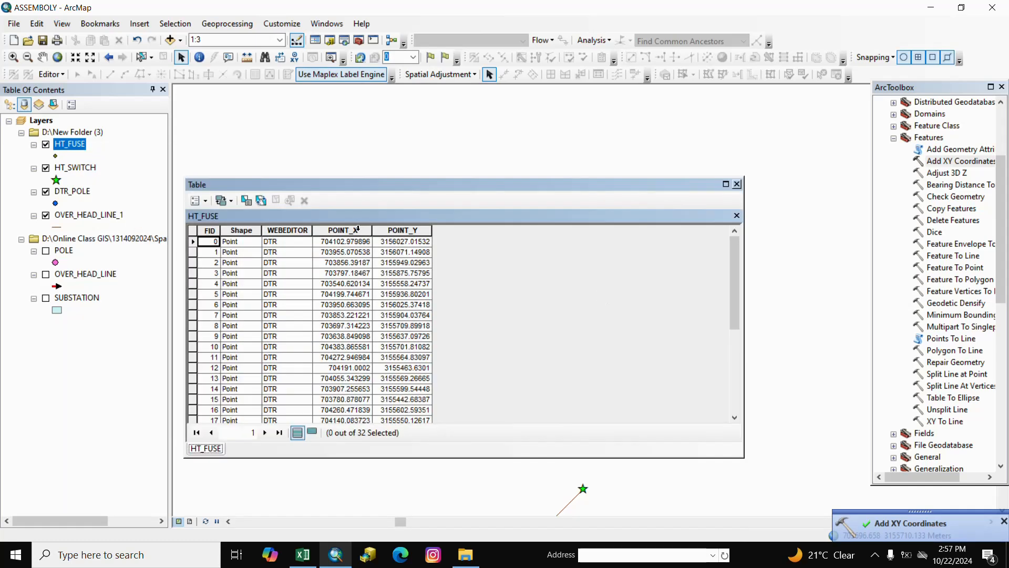
left_click(358, 229)
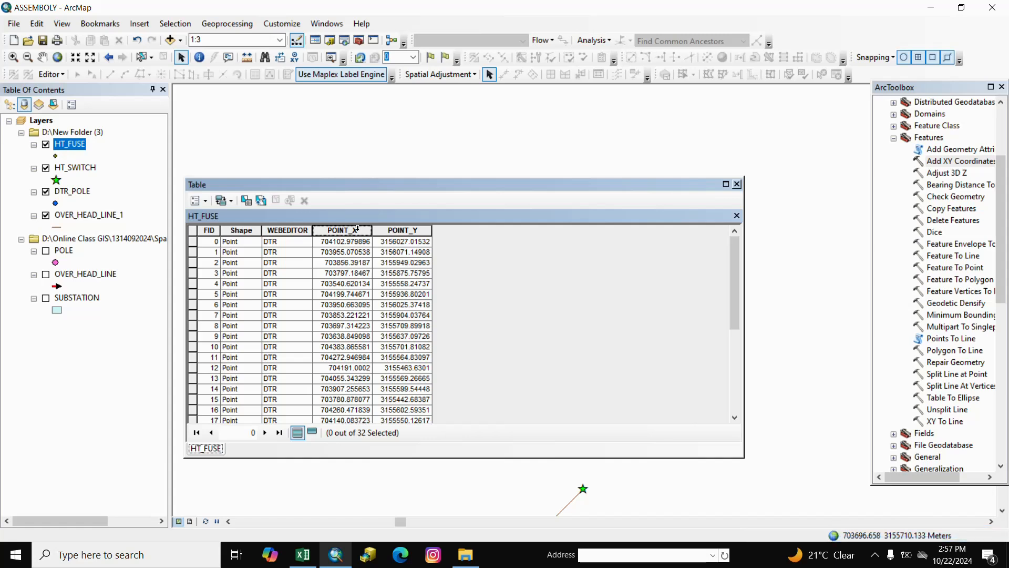
left_click(357, 230)
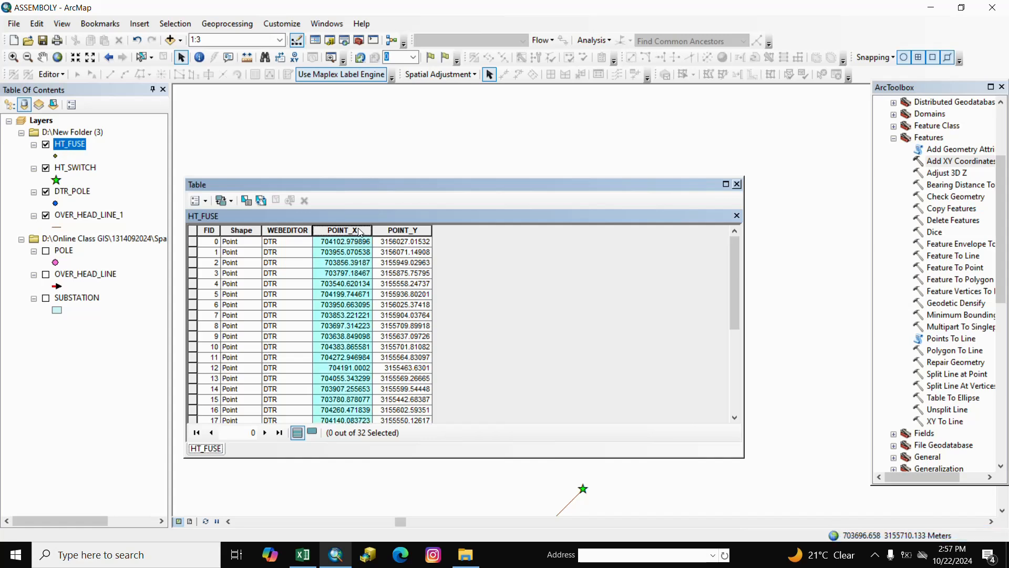
right_click(360, 232)
left_click(404, 392)
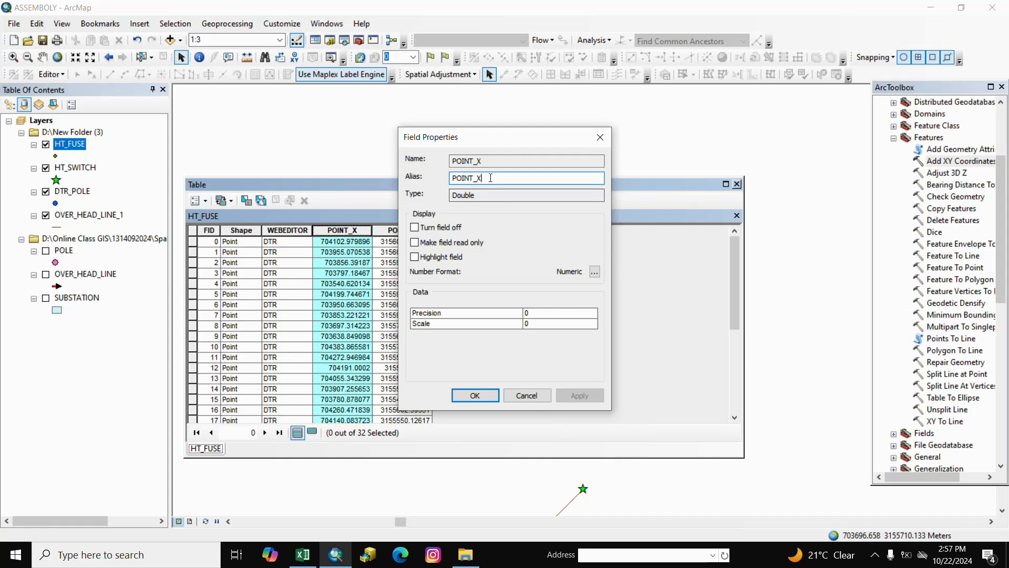
type("_B")
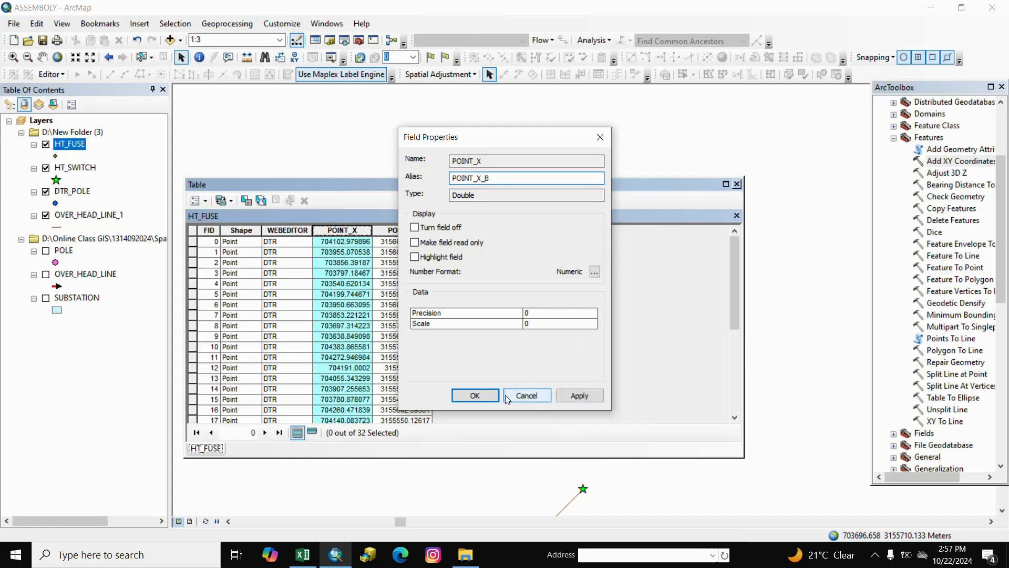
left_click(469, 406)
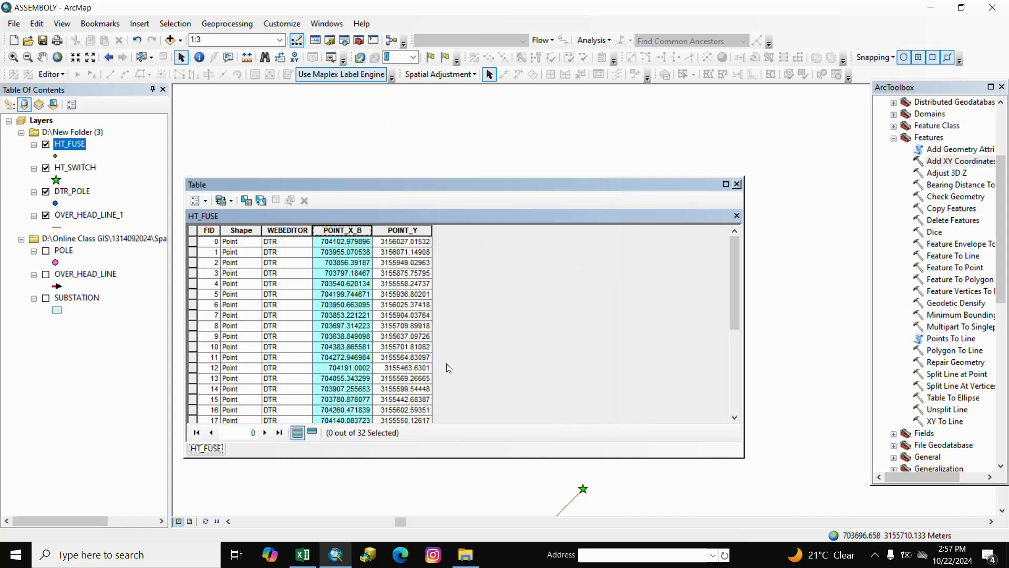
- Set the alias of HT_FUSE's POINT_Y field to POINT_Y_B and close the attribute table
left_click(410, 231)
right_click(405, 232)
key("Escape")
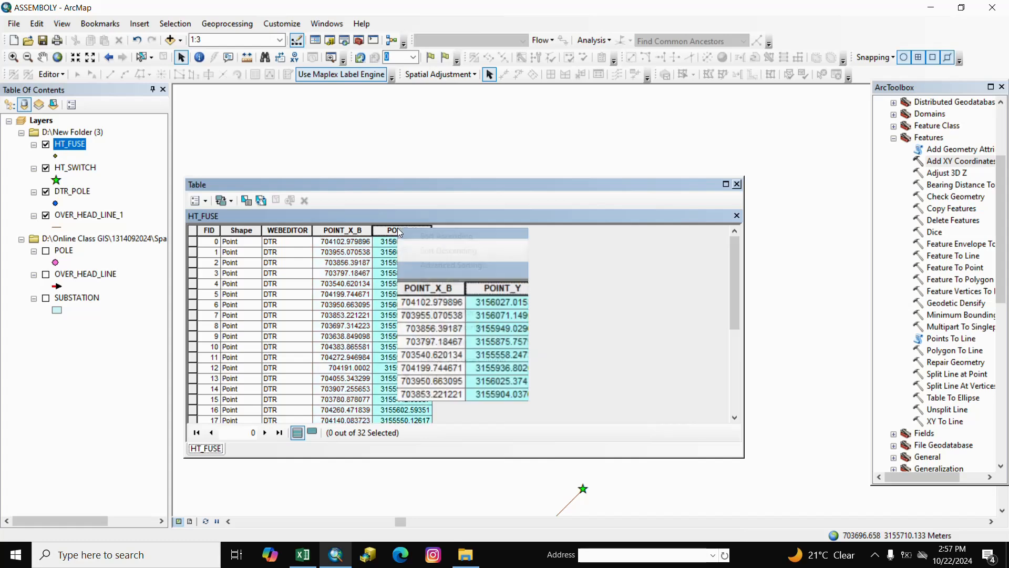
left_click(457, 392)
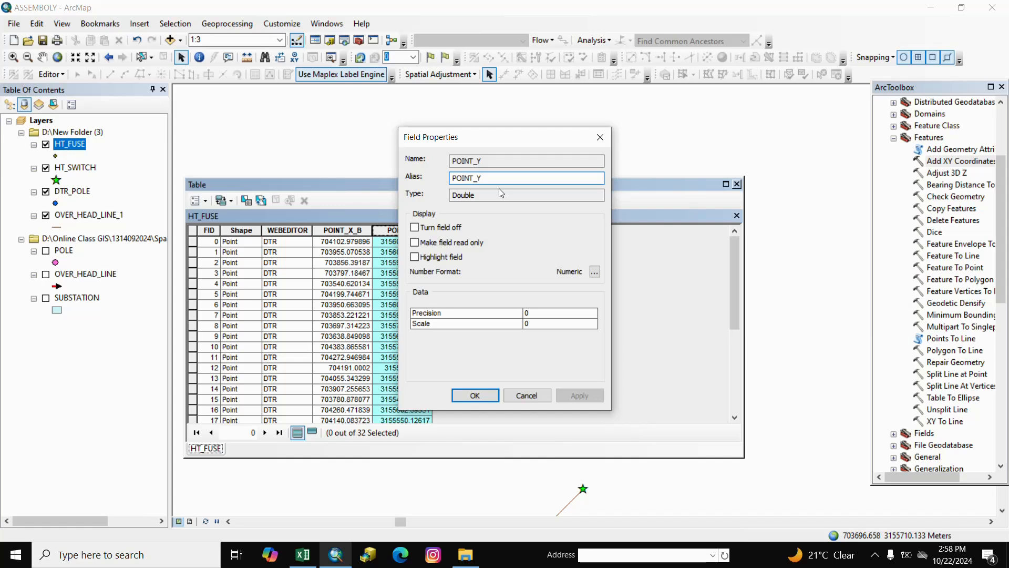
type("_B")
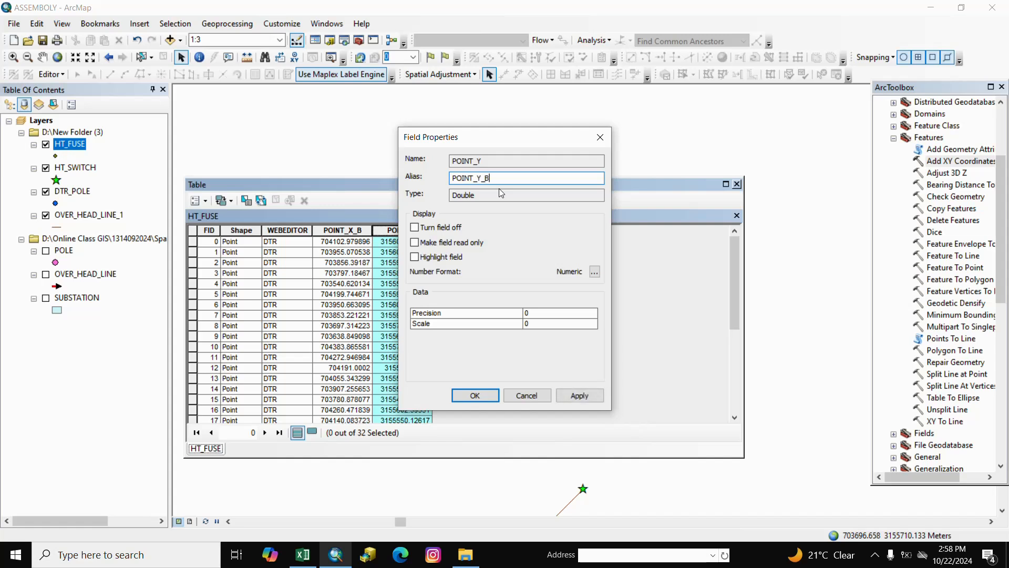
left_click(472, 394)
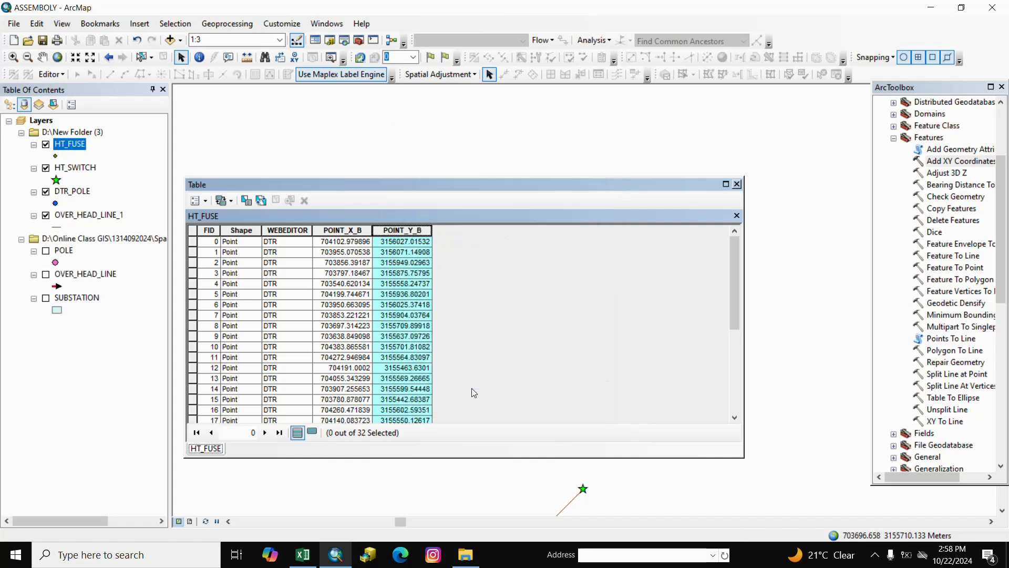
left_click(737, 184)
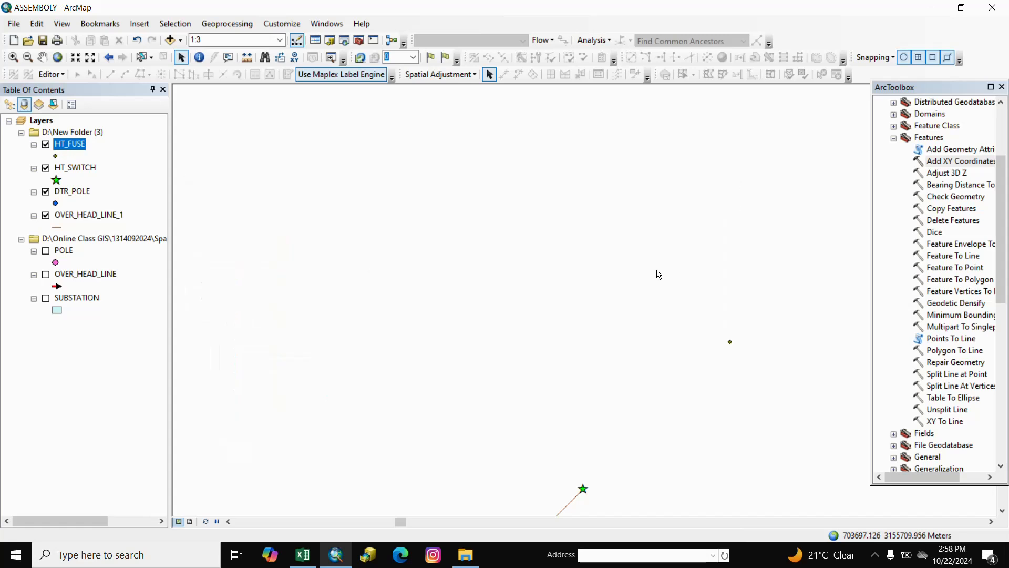
- Join HT_FUSE to HT_SWITCH by spatial location, giving each point all attributes of the closest point, and save to a new layer
left_click(87, 170)
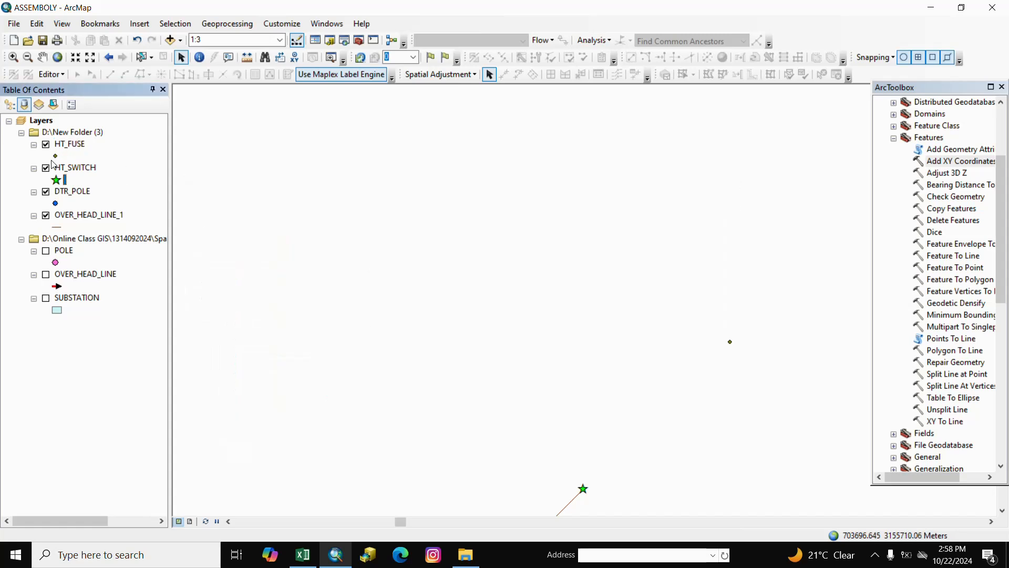
left_click(88, 169)
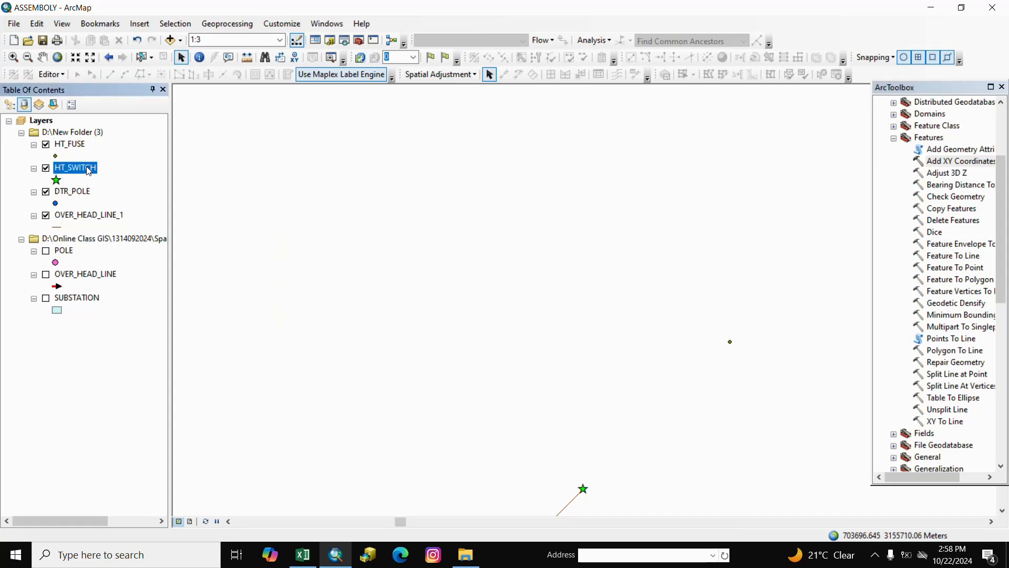
right_click(89, 171)
mouse_move(239, 230)
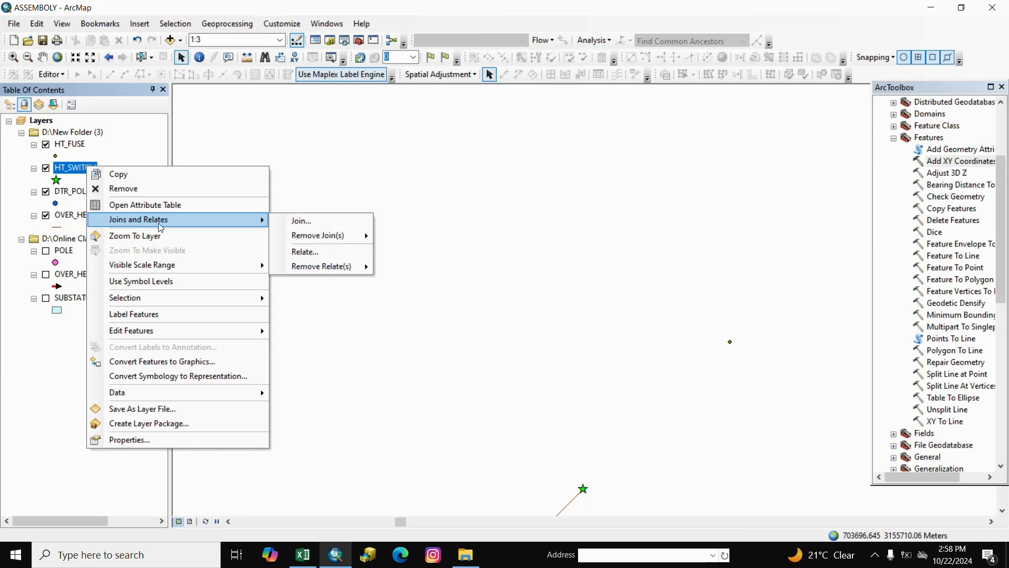
left_click(302, 221)
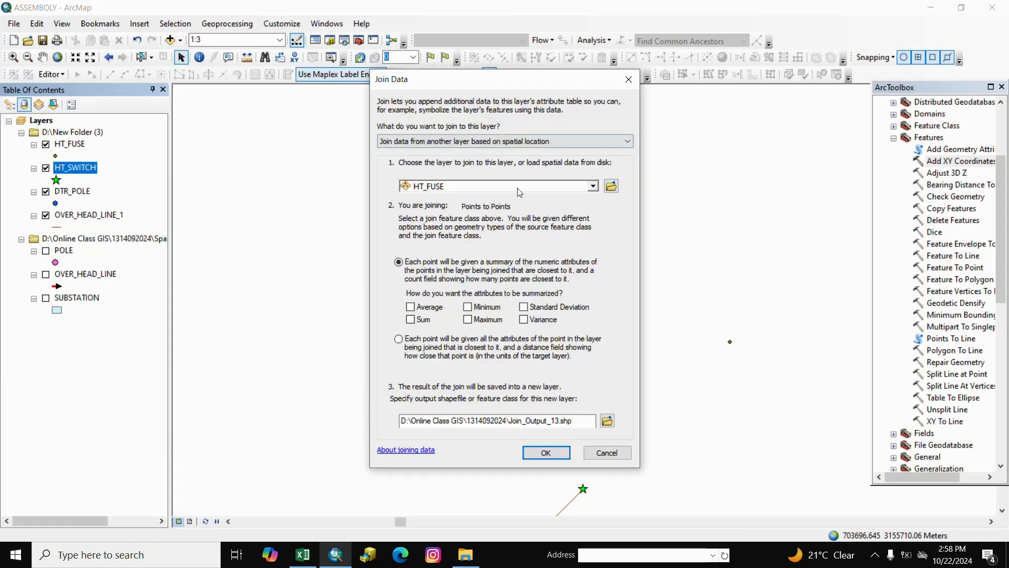
left_click(592, 187)
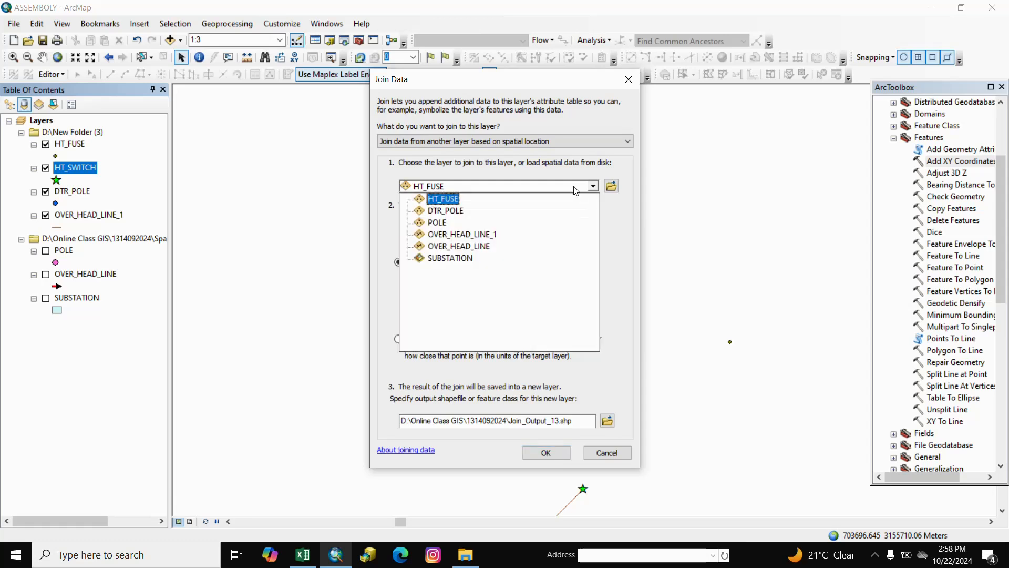
left_click(465, 200)
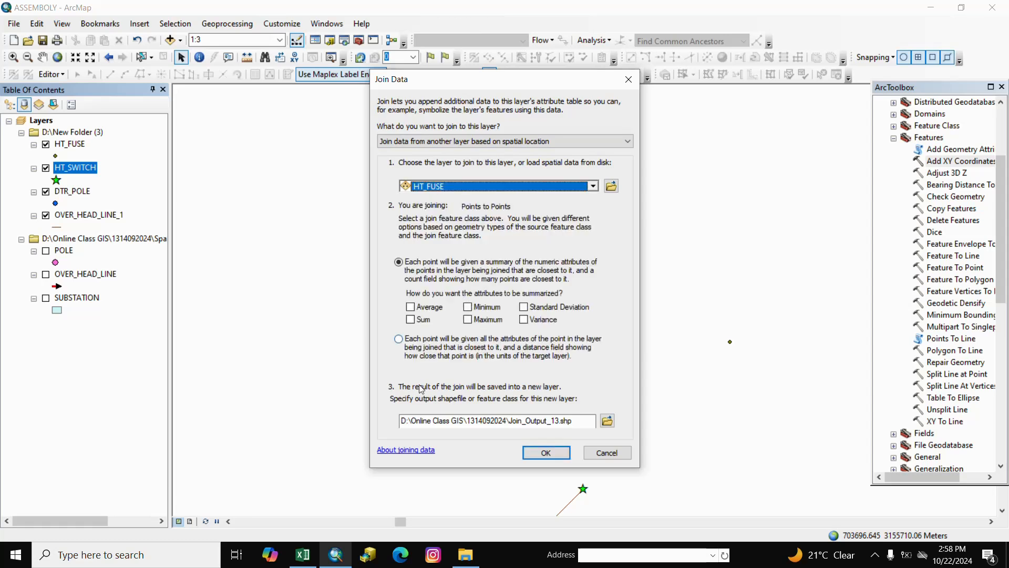
left_click(399, 340)
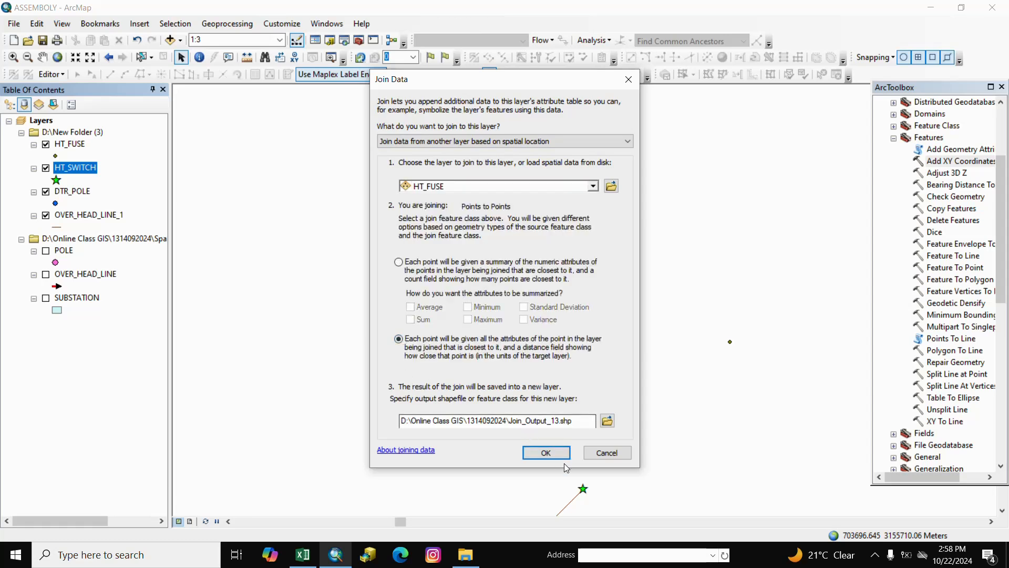
left_click(545, 453)
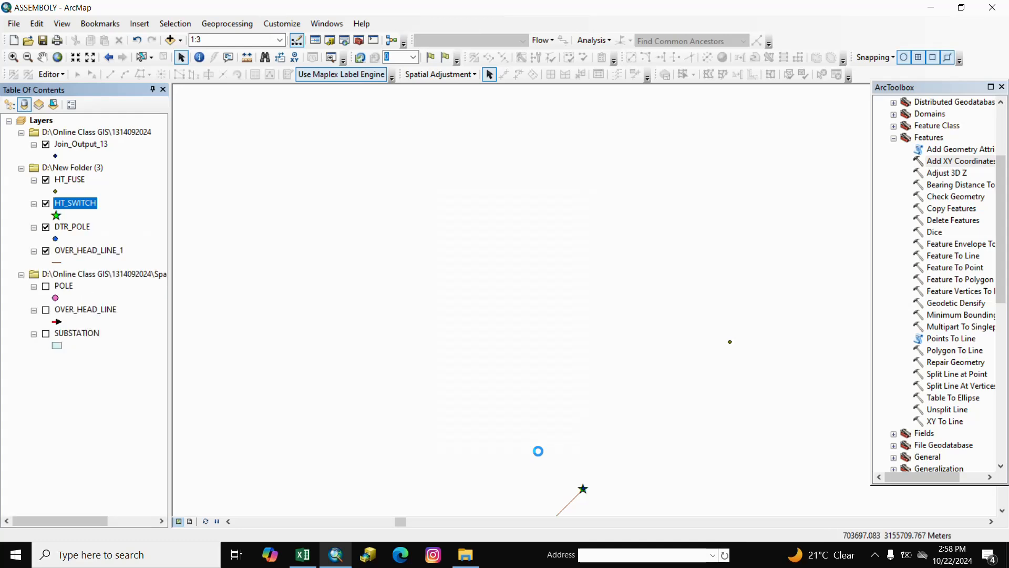
- Examine the POINT_X_A, POINT_Y_A, POINT_X_B and POINT_Y_B fields in the new joined layer's attribute table
right_click(90, 152)
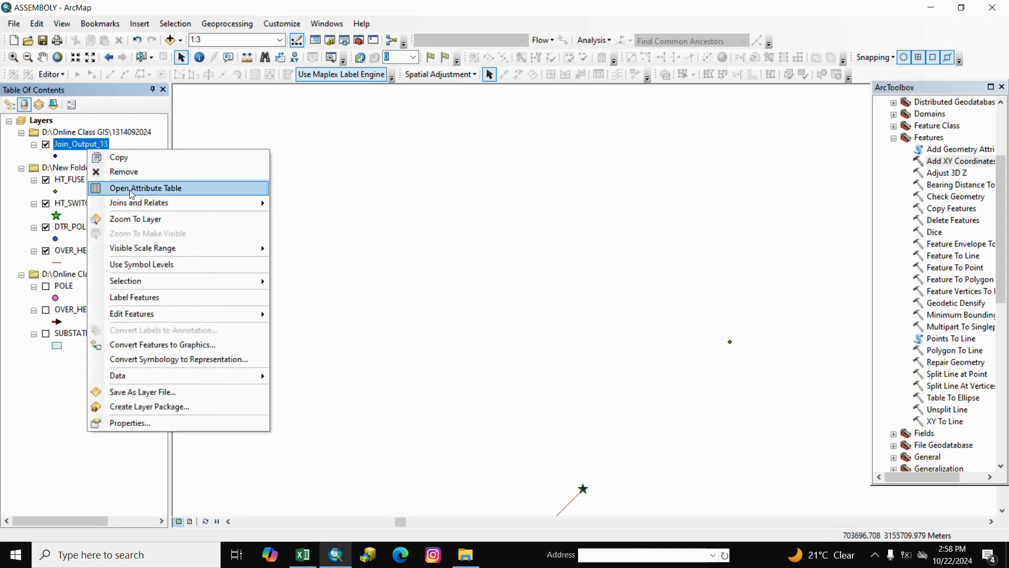
left_click(155, 184)
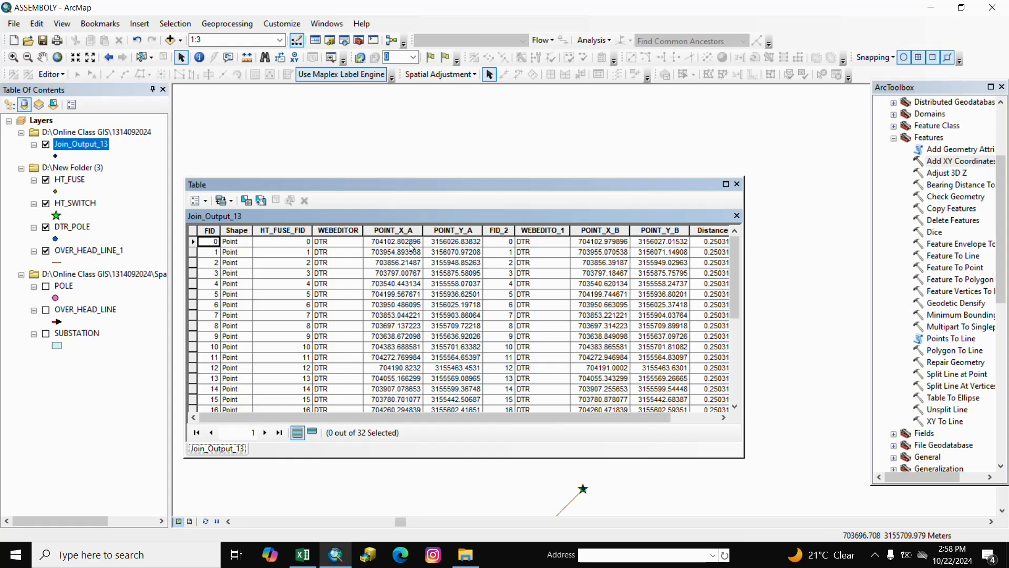
left_click(395, 232)
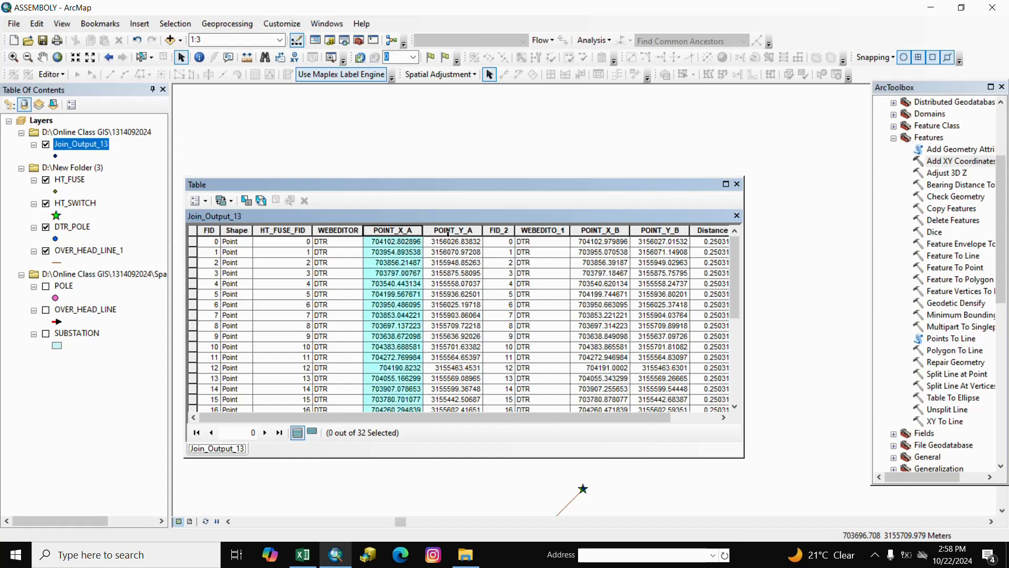
left_click(451, 232)
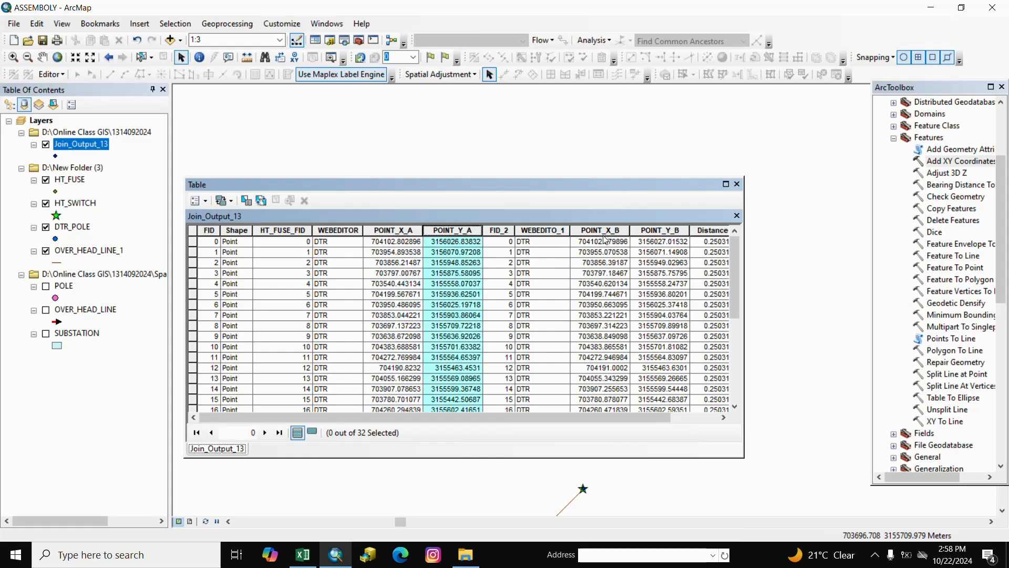
left_click(626, 234)
left_click(647, 233)
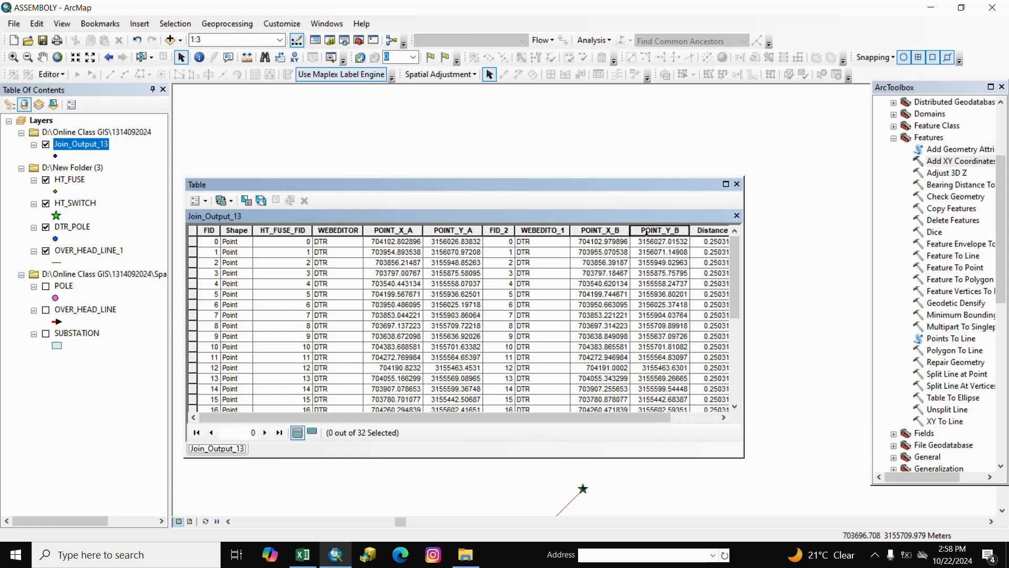
left_click(737, 184)
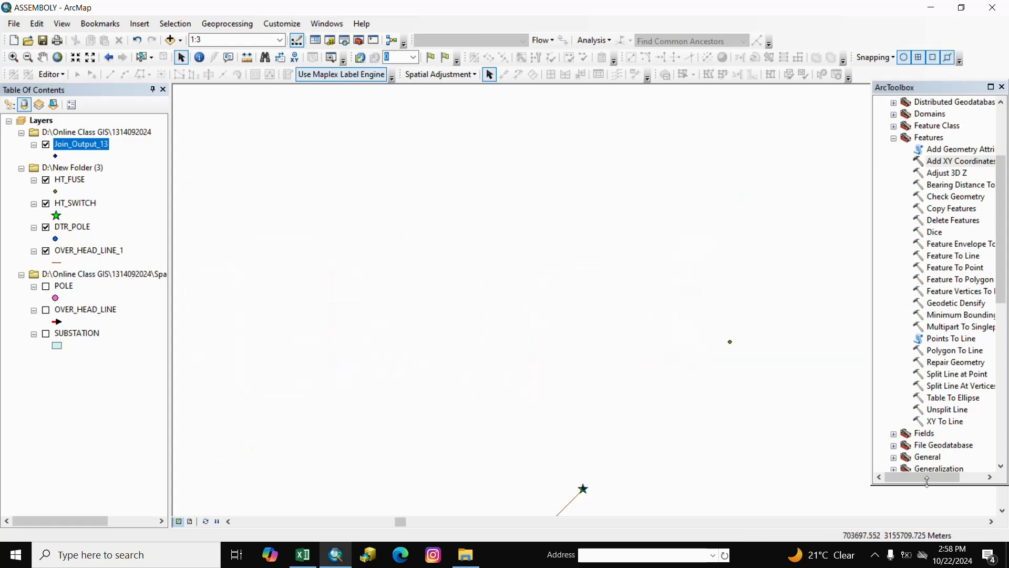
- Start XY To Line on Join_Output_13 with POINT_X as the start X field and POINT_Y as the start Y field
double_click(938, 422)
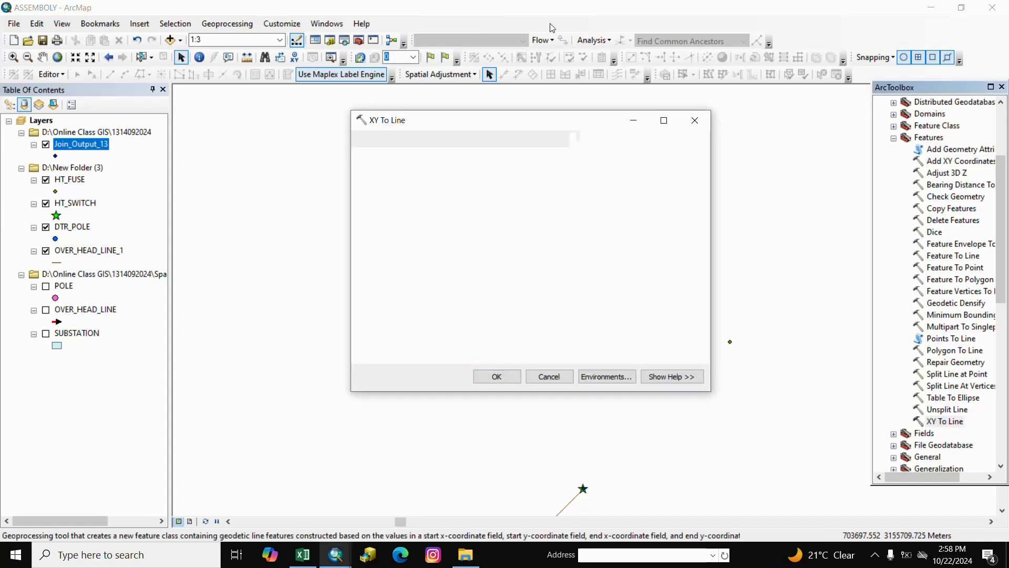
left_click(661, 158)
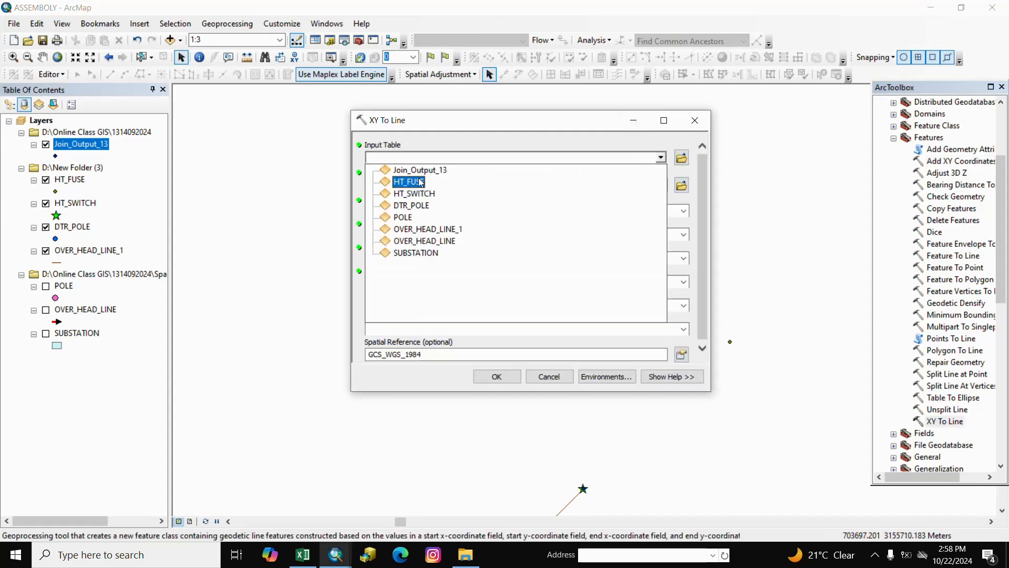
left_click(415, 170)
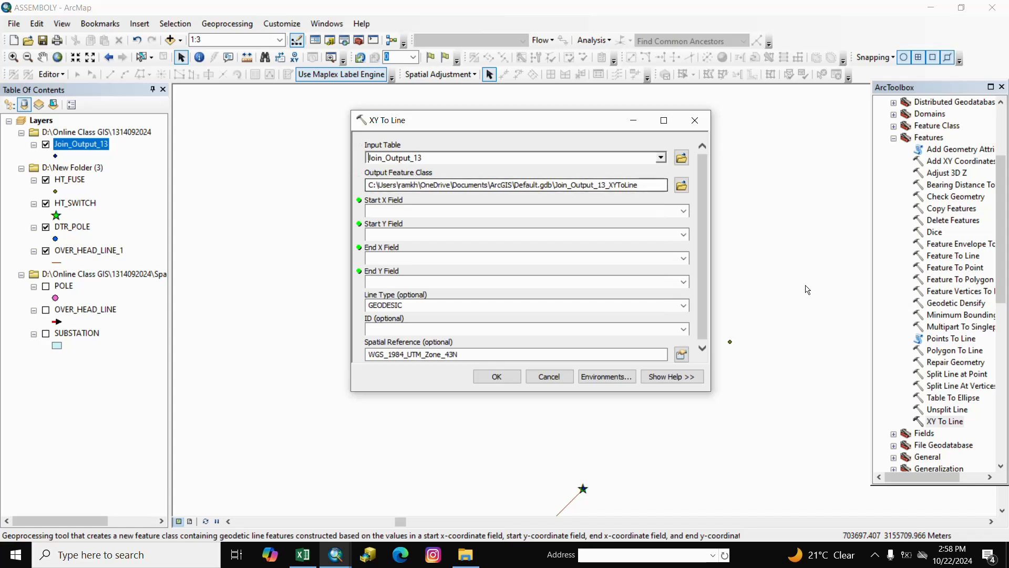
left_click(684, 211)
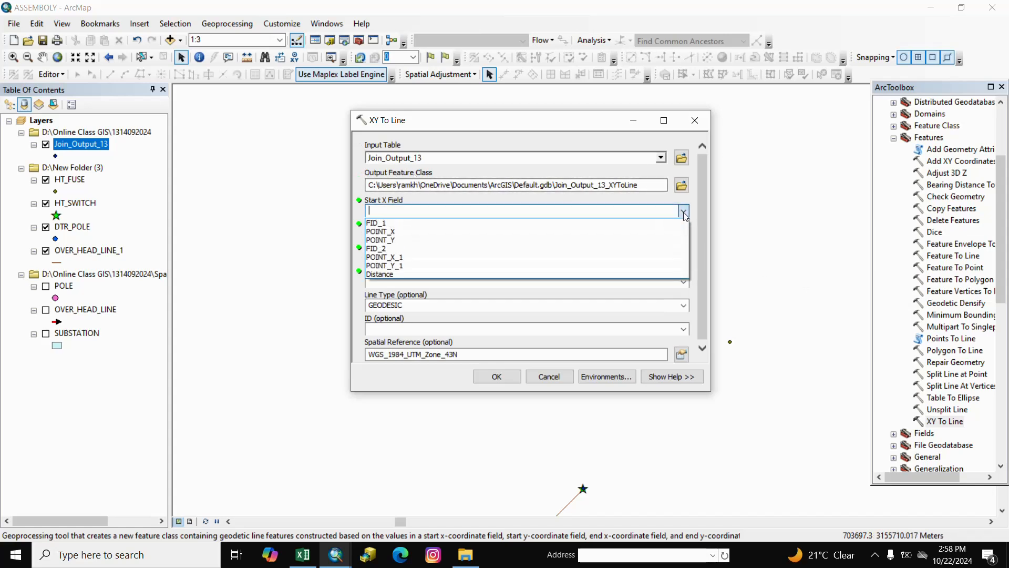
left_click(384, 232)
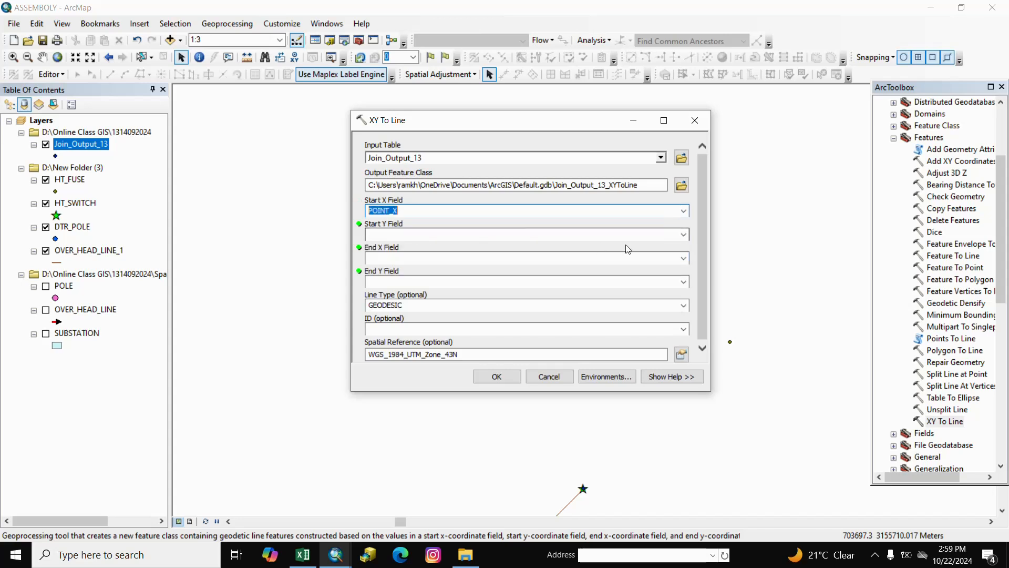
left_click(684, 234)
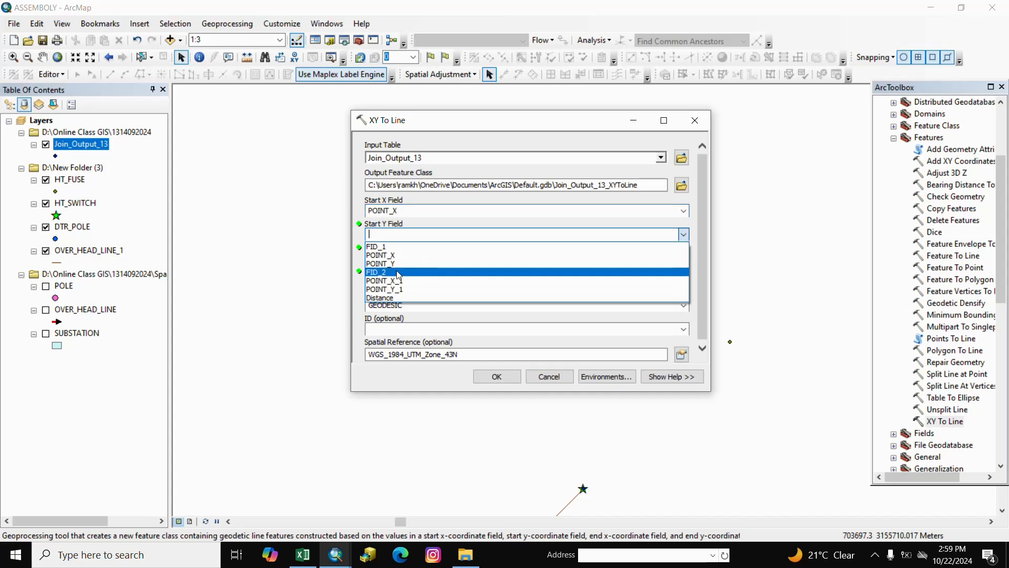
left_click(388, 264)
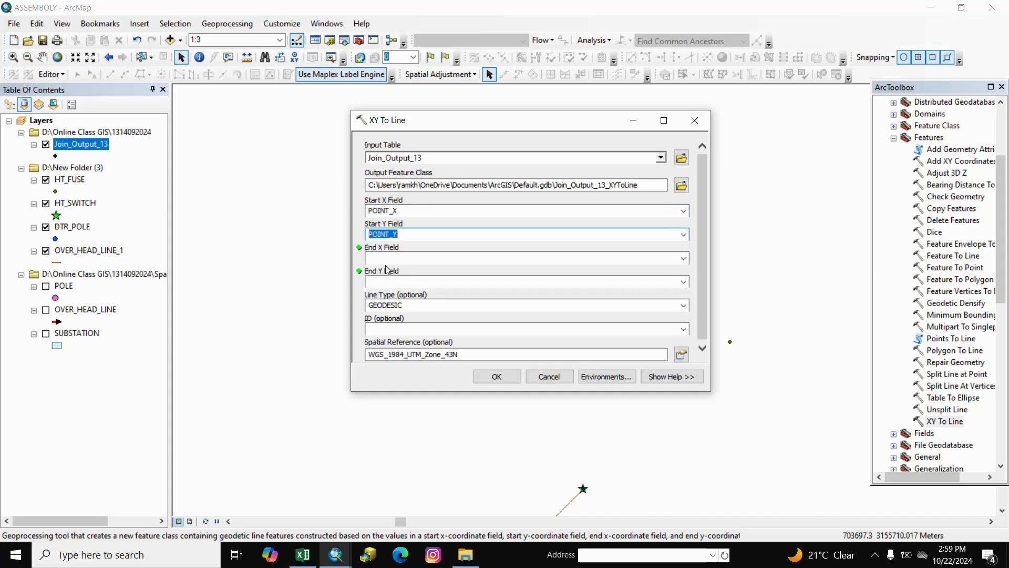
- Set the end X field to POINT_X_1 and the end Y field to POINT_Y_1, and run XY To Line
left_click(406, 259)
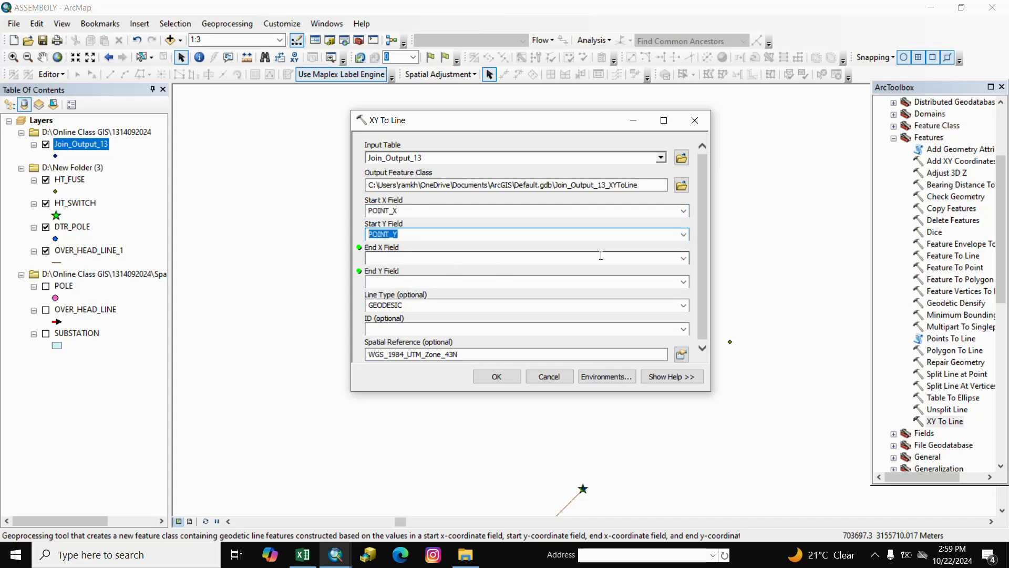
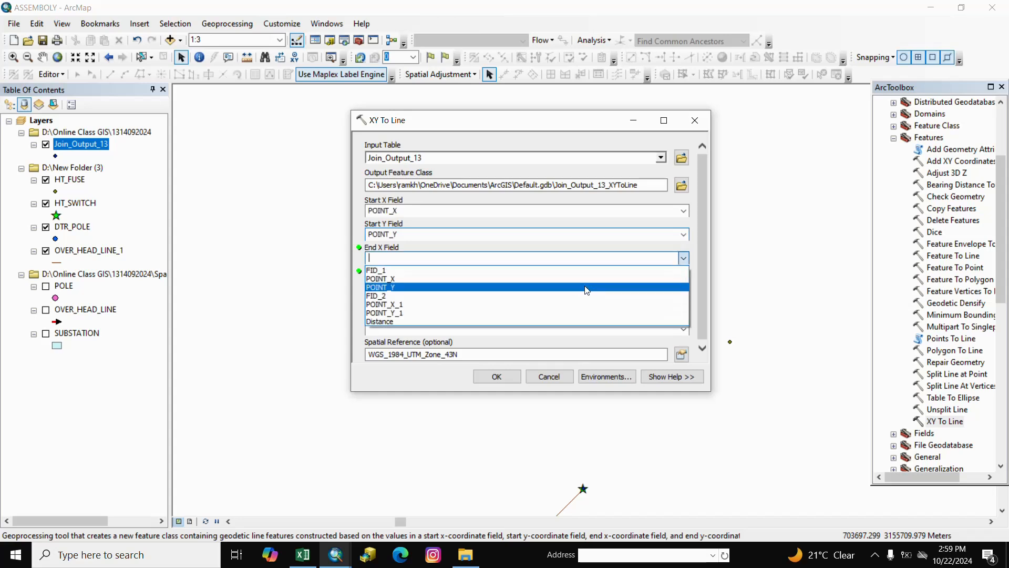
left_click(386, 305)
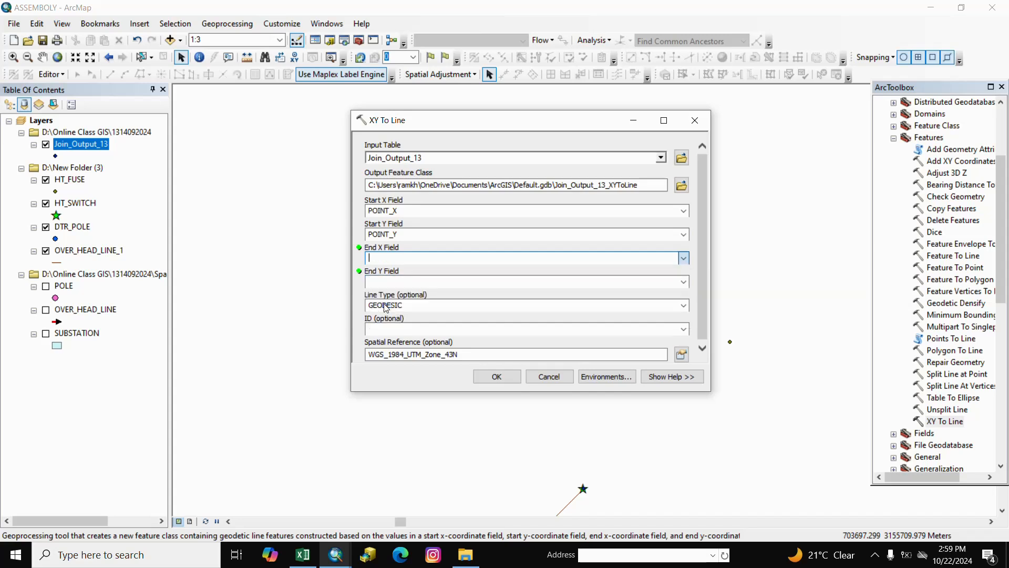
left_click(683, 282)
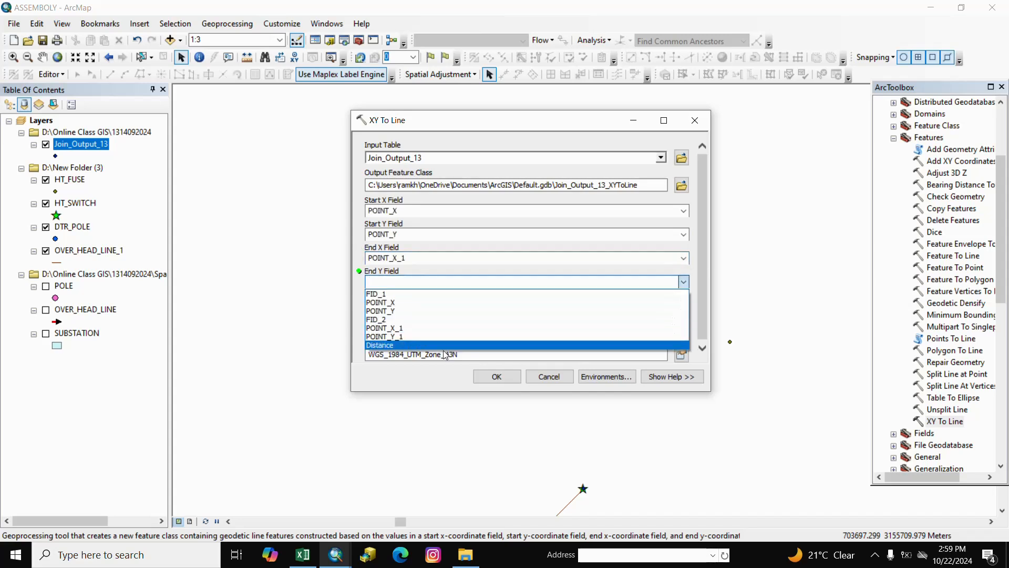
left_click(390, 339)
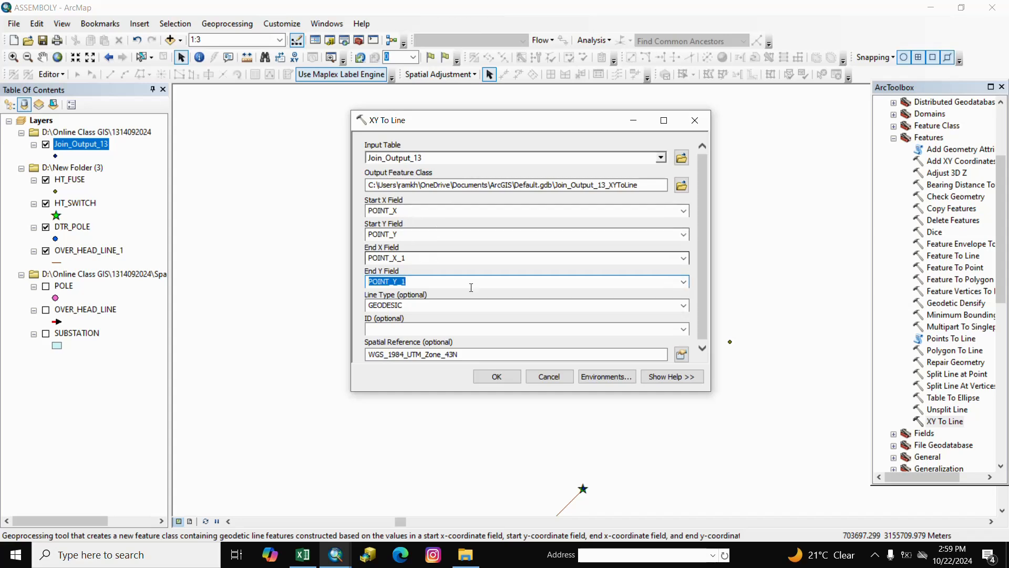
left_click(499, 378)
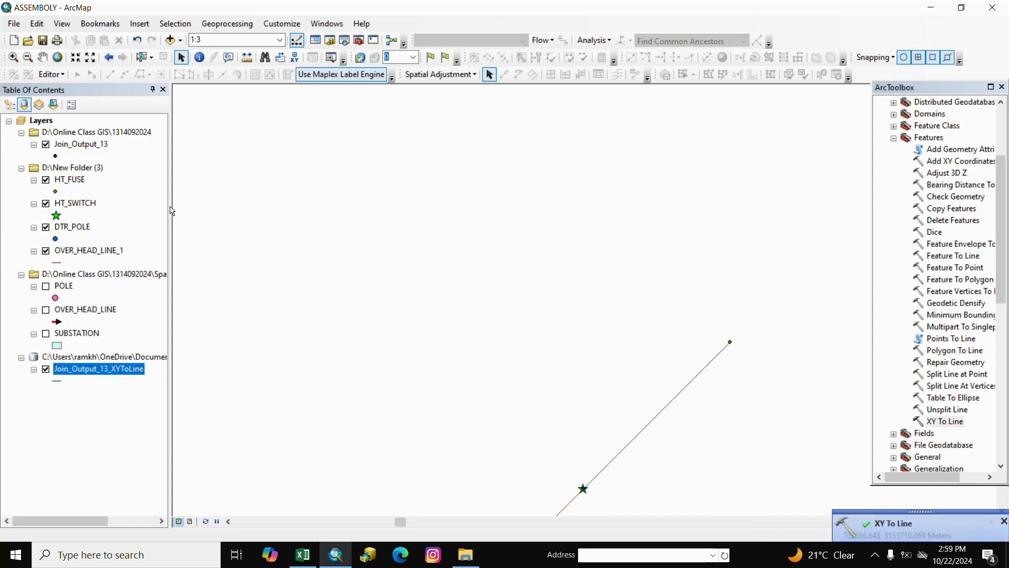
- Hide the Join_Output_13 point layer and remove it from the map together with its source folder group
left_click(43, 58)
left_click_drag(562, 363, 447, 264)
right_click(448, 267)
left_click_drag(729, 380, 585, 299)
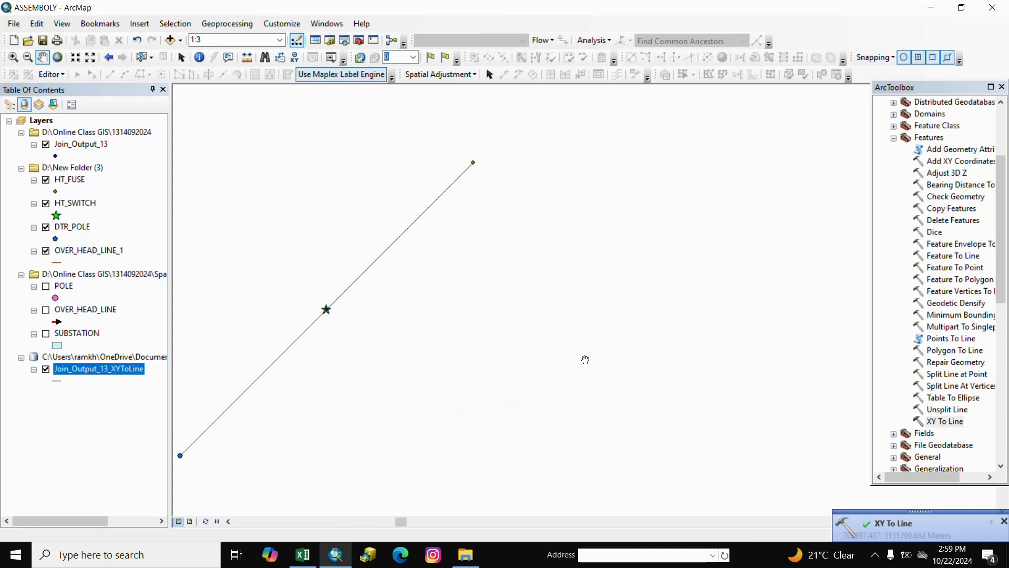
left_click_drag(446, 343, 534, 368)
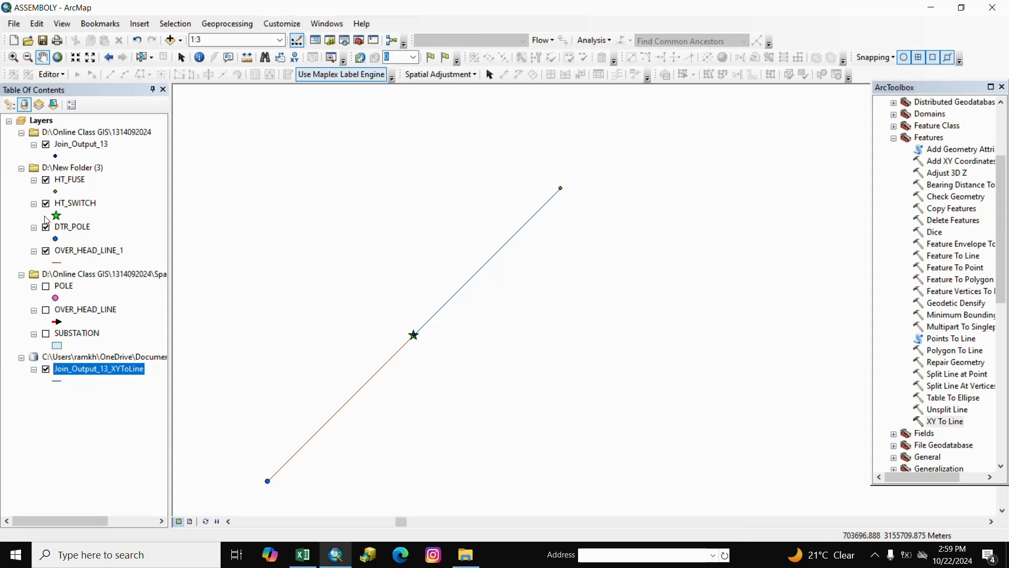
left_click(48, 145)
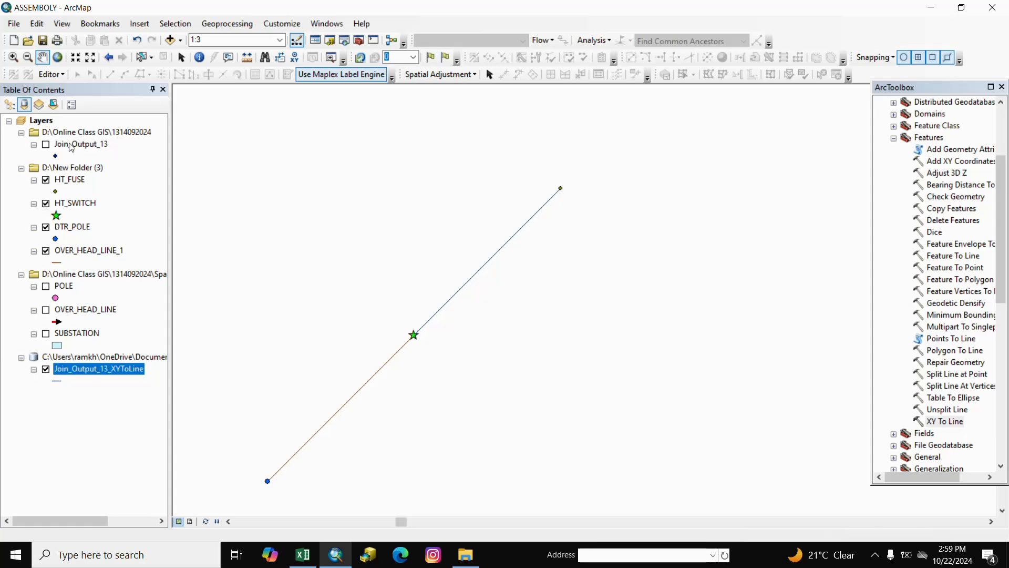
right_click(69, 134)
left_click(99, 143)
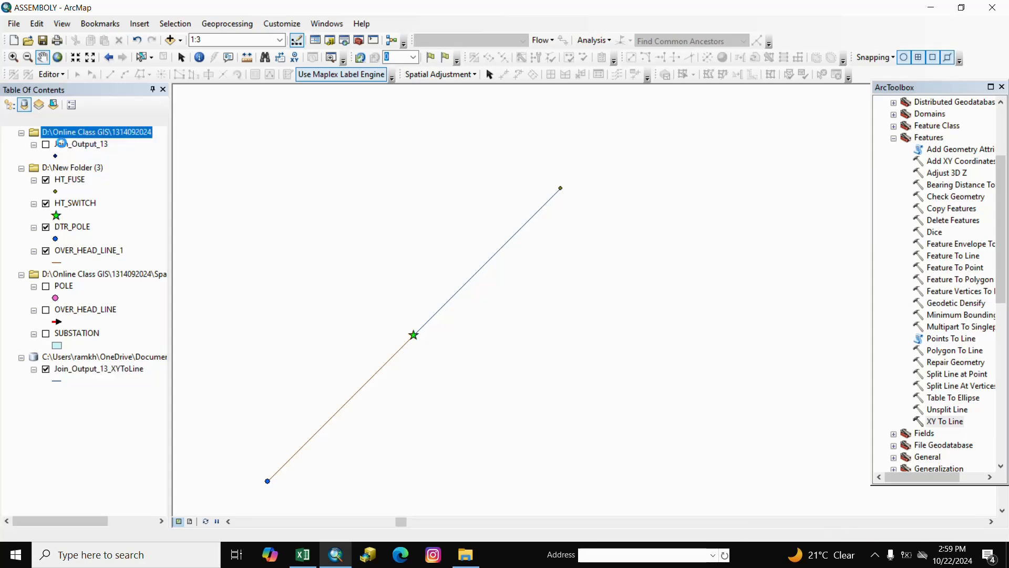
- Change the HT_FUSE layer's point symbol to Bolt
left_click(58, 159)
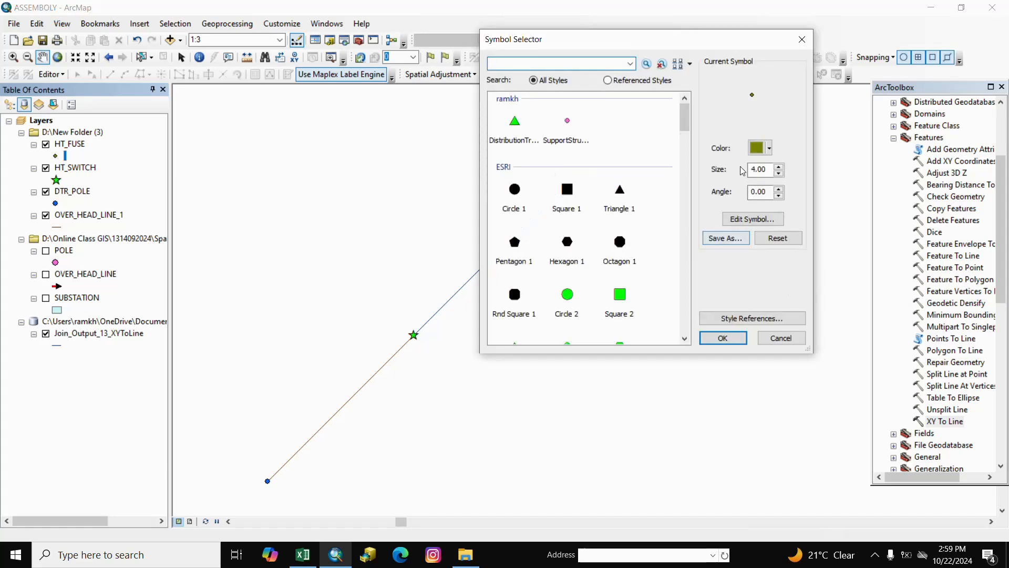
left_click_drag(686, 117, 680, 179)
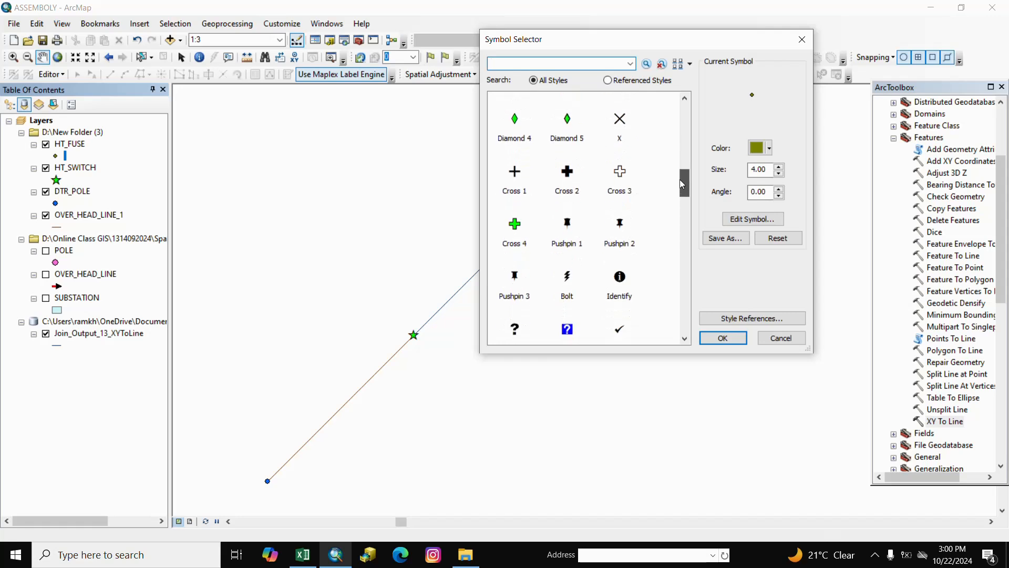
left_click(567, 276)
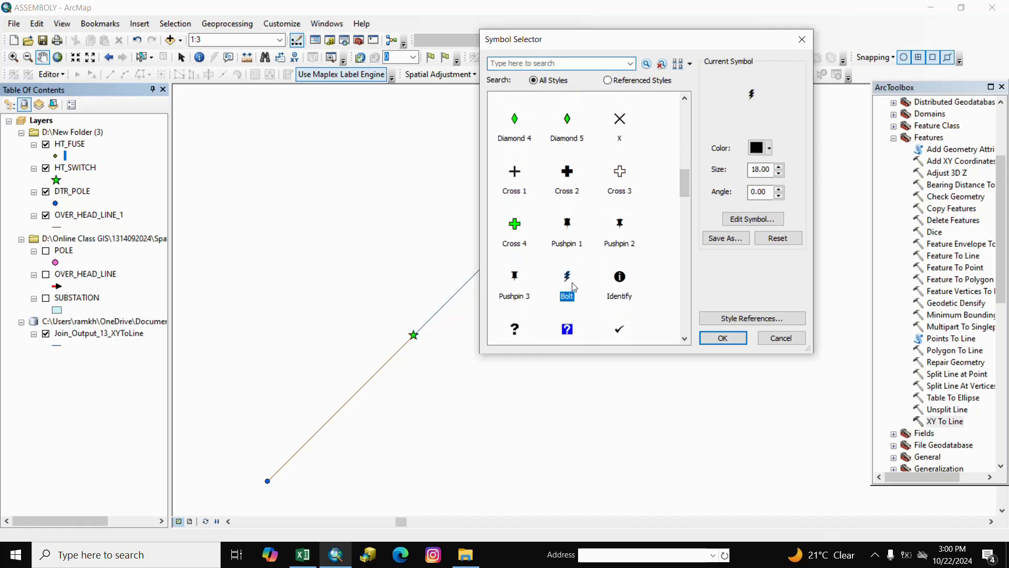
left_click(723, 337)
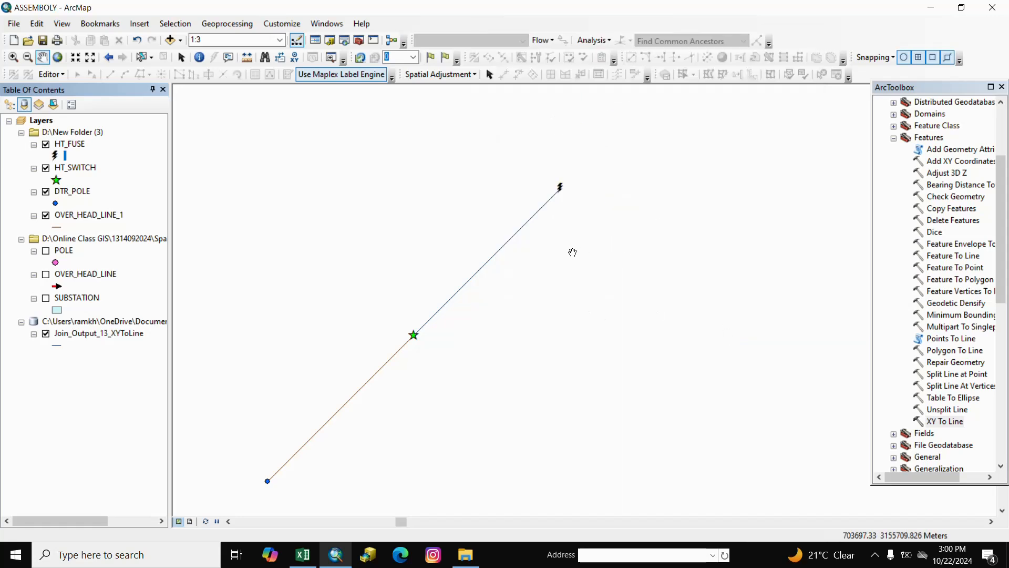
- Set up a data export of Join_Output_13_XYToLine to the shapefile OVER_HEAD_LINE_2.shp in New Folder (3)
left_click_drag(572, 248, 572, 278)
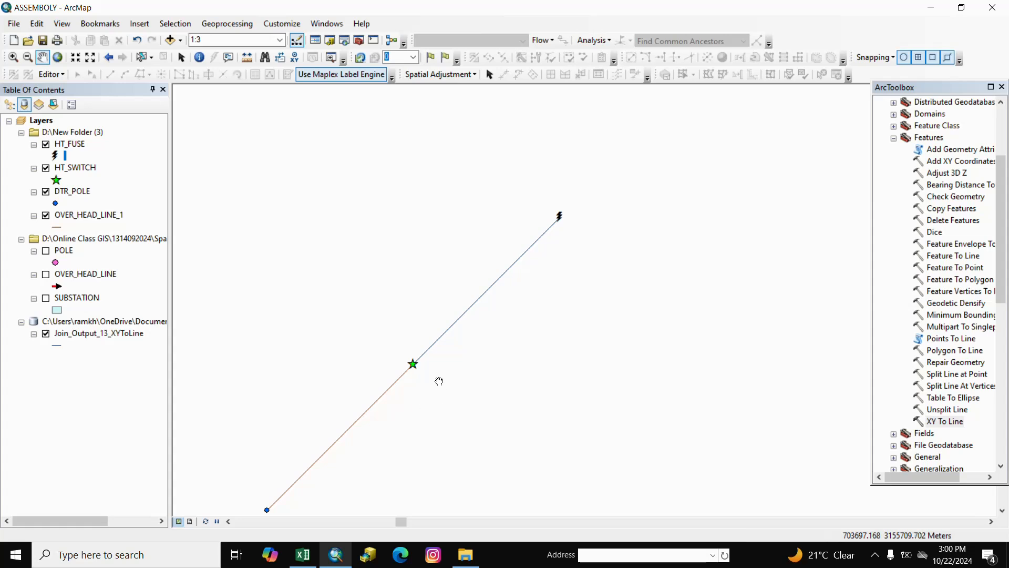
left_click_drag(559, 247, 499, 304)
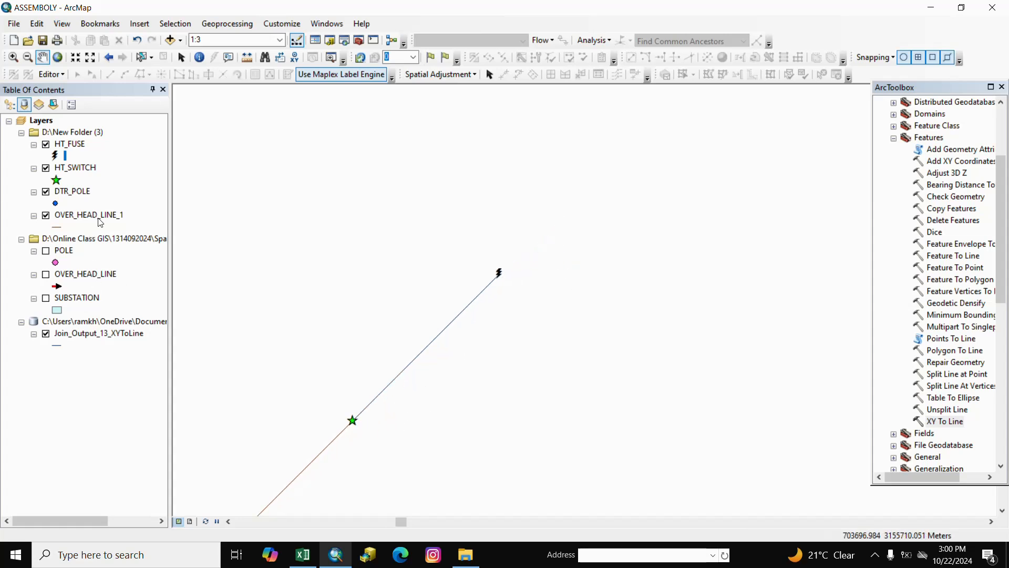
right_click(97, 336)
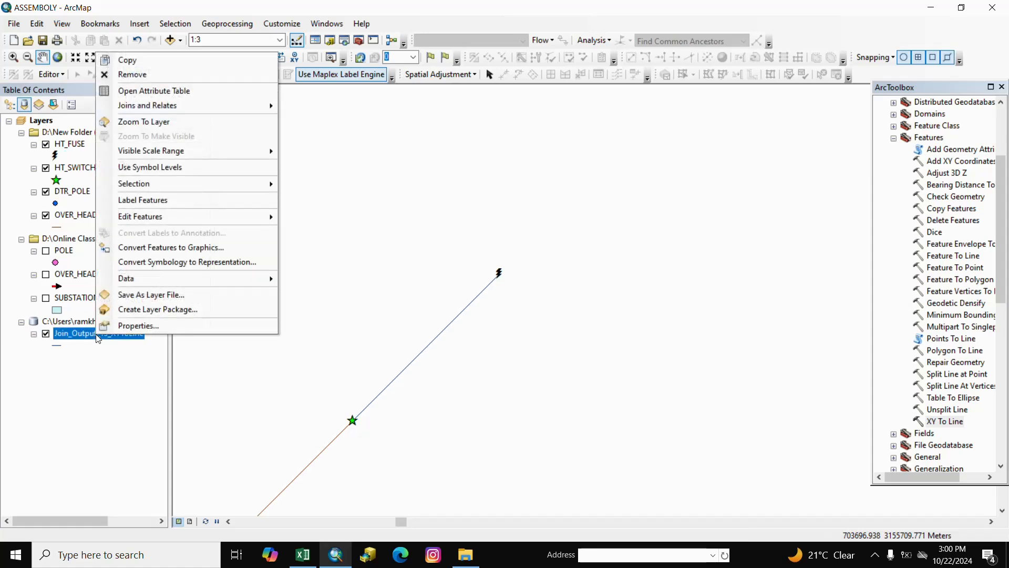
mouse_move(265, 278)
left_click(340, 294)
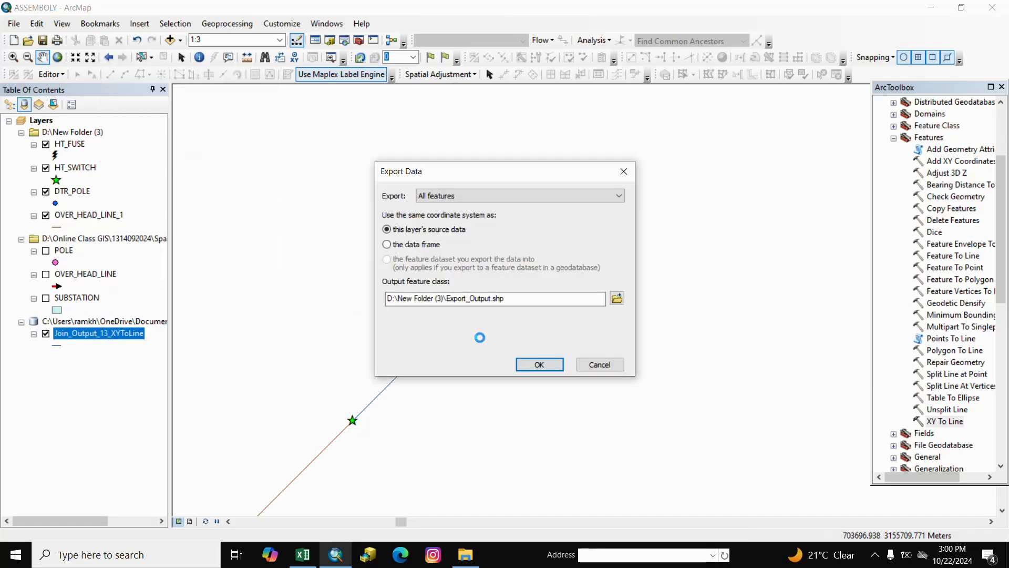
left_click(616, 298)
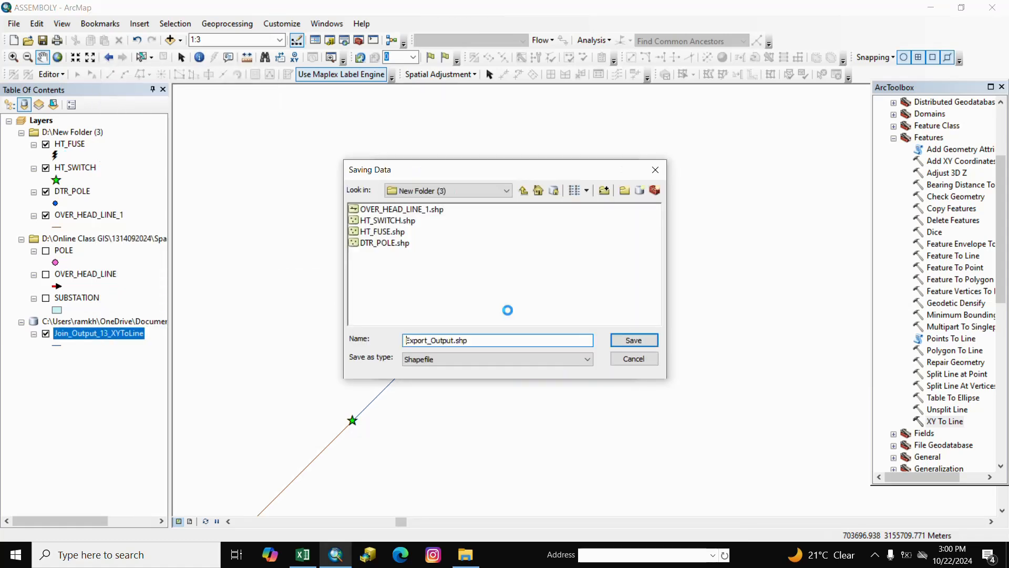
left_click(404, 210)
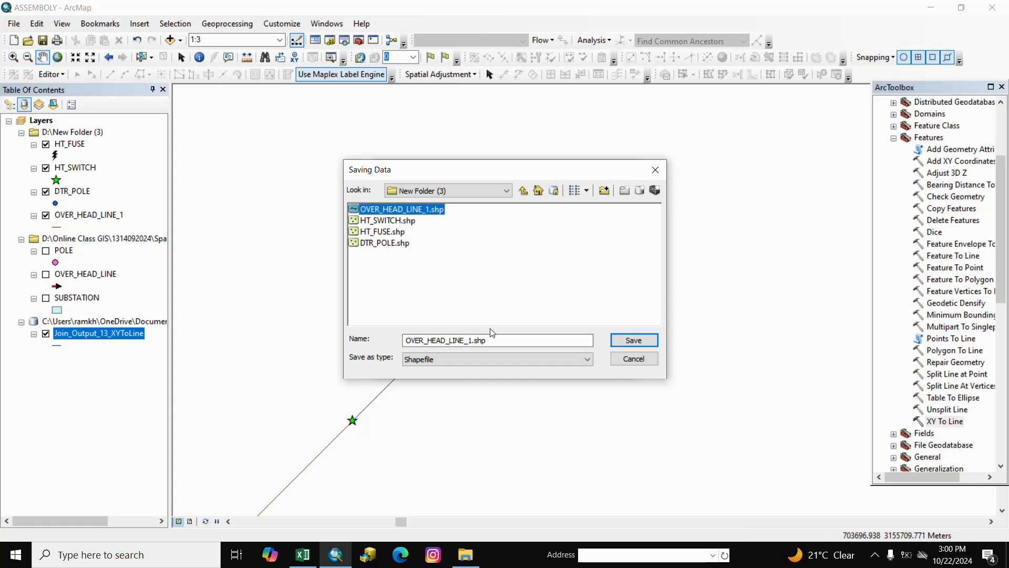
left_click(469, 342)
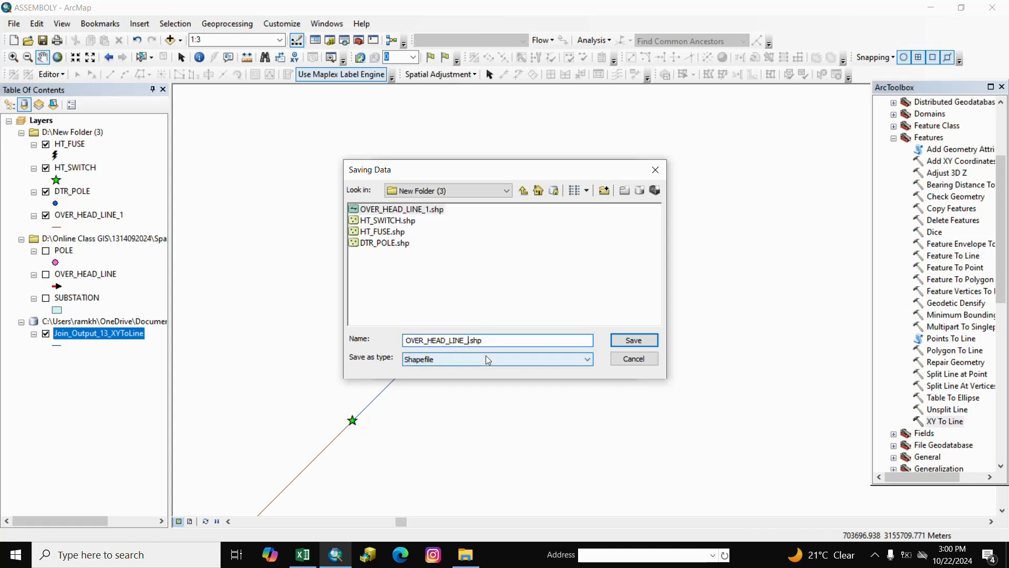
type("2")
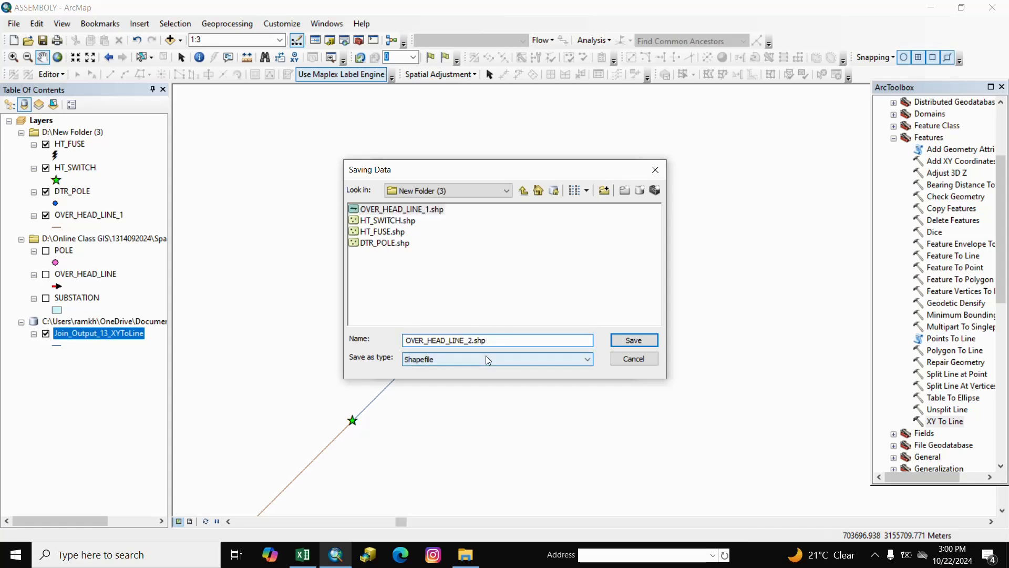
left_click(634, 341)
- Export the line data, add it to the map as a layer, and remove the source Join_Output_13_XYToLine layer
left_click(564, 368)
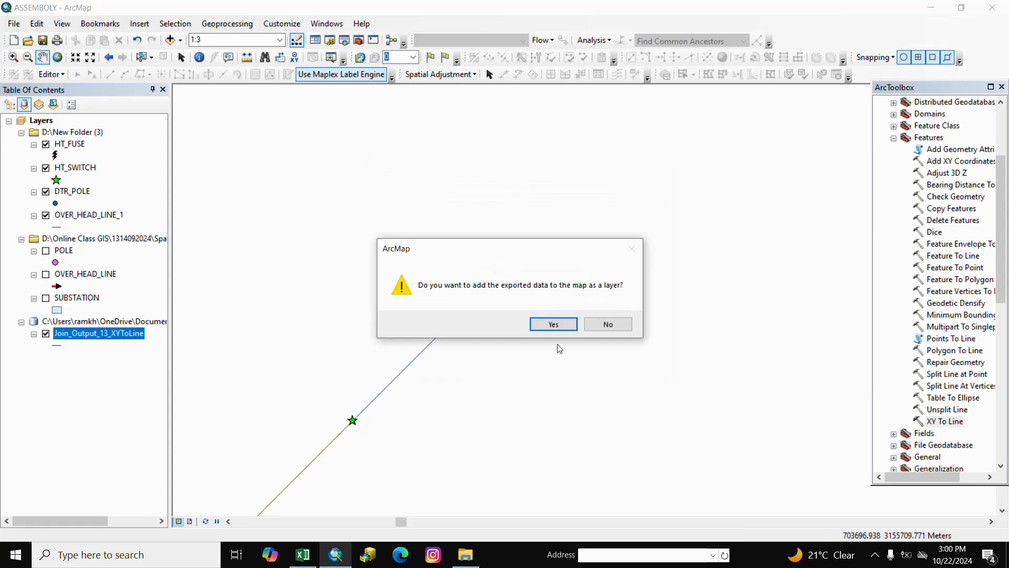
left_click(552, 323)
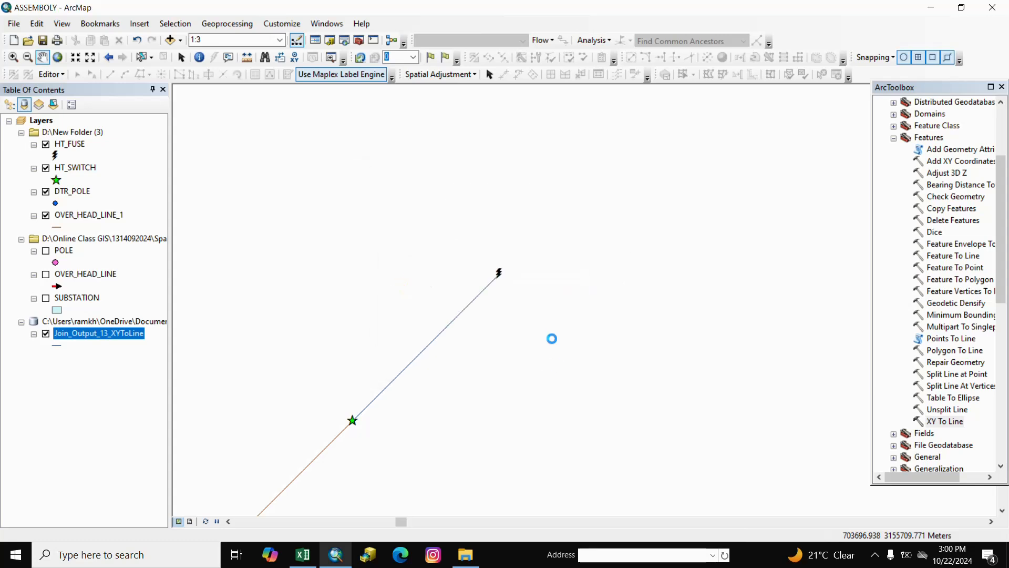
right_click(91, 348)
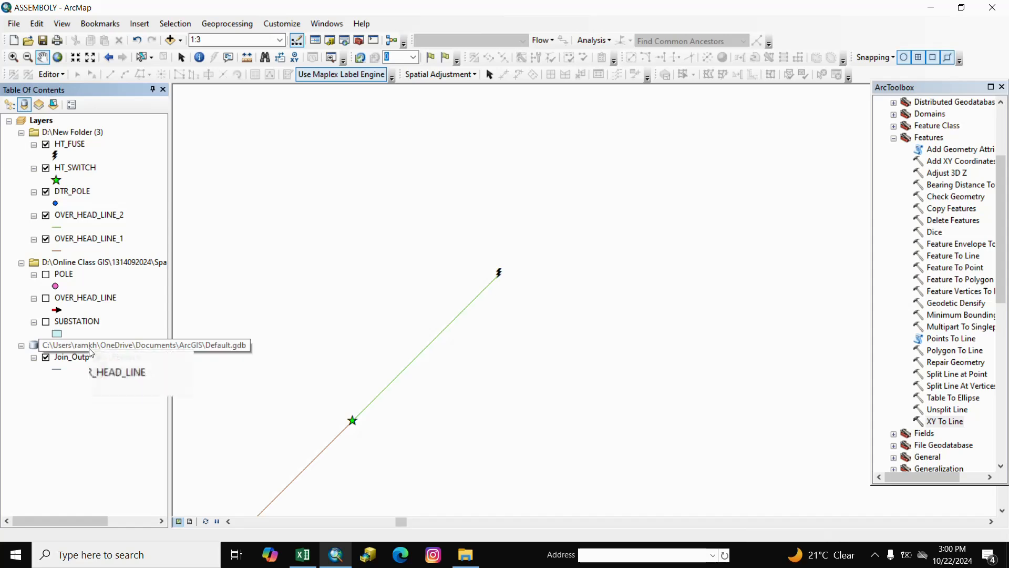
left_click(126, 357)
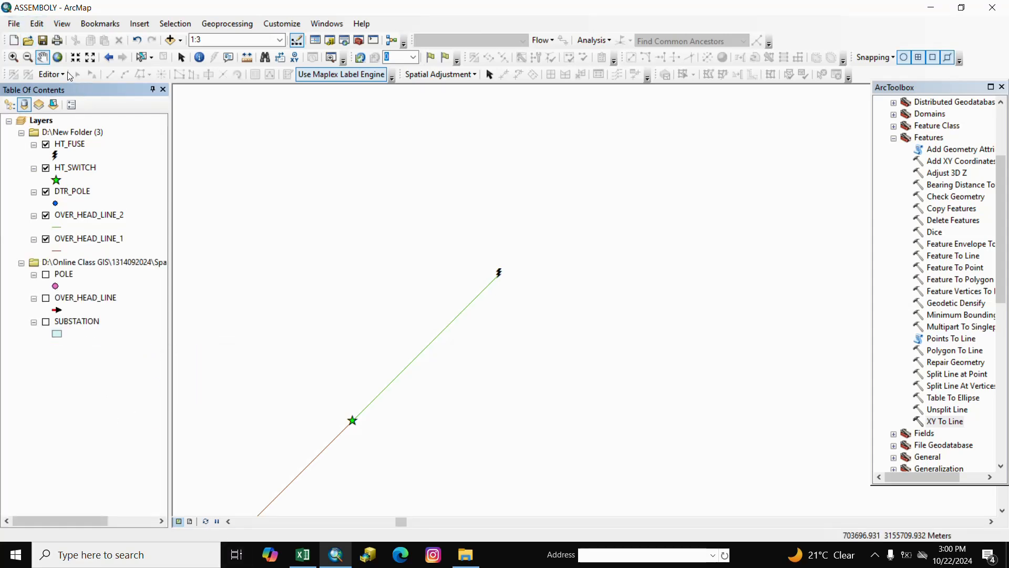
left_click(64, 74)
left_click(112, 427)
left_click_drag(543, 321, 490, 363)
right_click(487, 363)
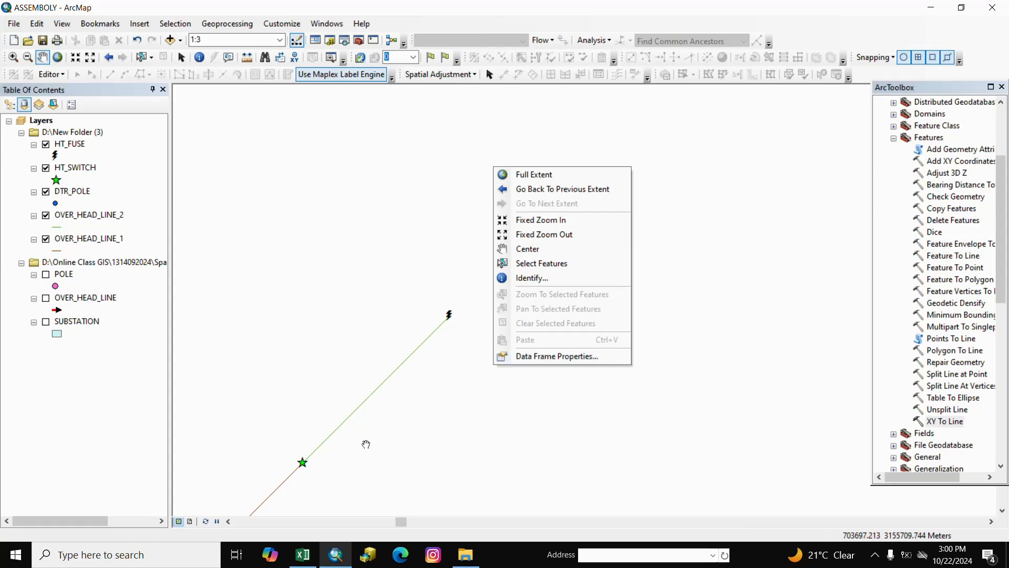
left_click_drag(364, 443, 585, 299)
left_click_drag(446, 253, 319, 311)
right_click(319, 311)
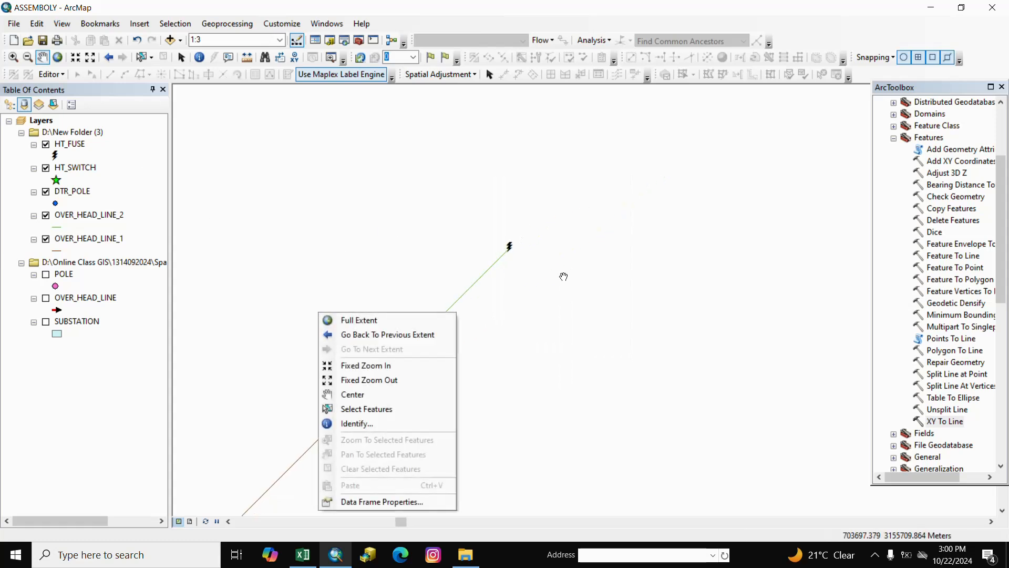
- Export all HT_FUSE features to the shapefile DTR.shp in New Folder (3) and add it to the map as a layer
left_click_drag(563, 275, 480, 349)
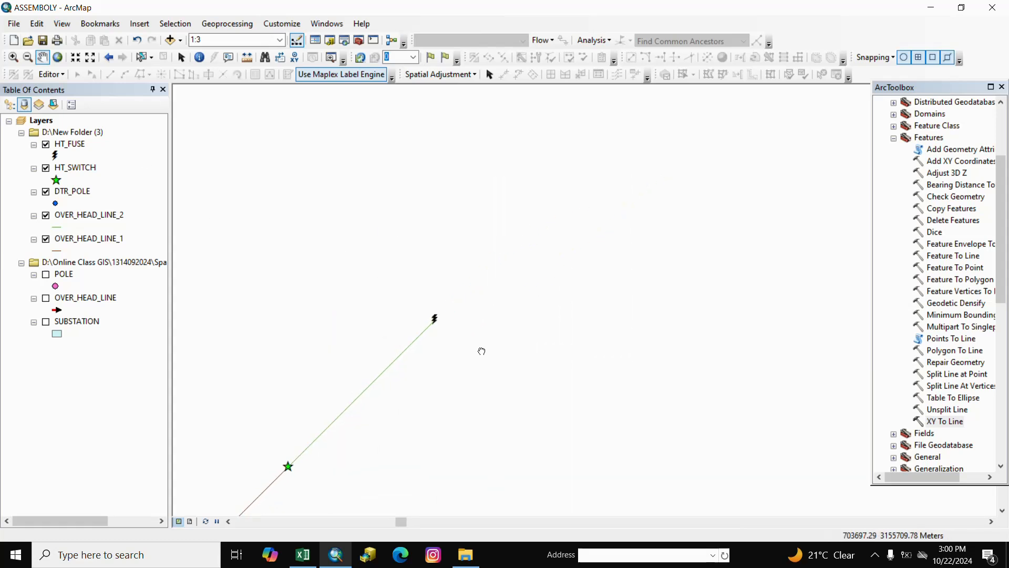
right_click(78, 145)
mouse_move(160, 377)
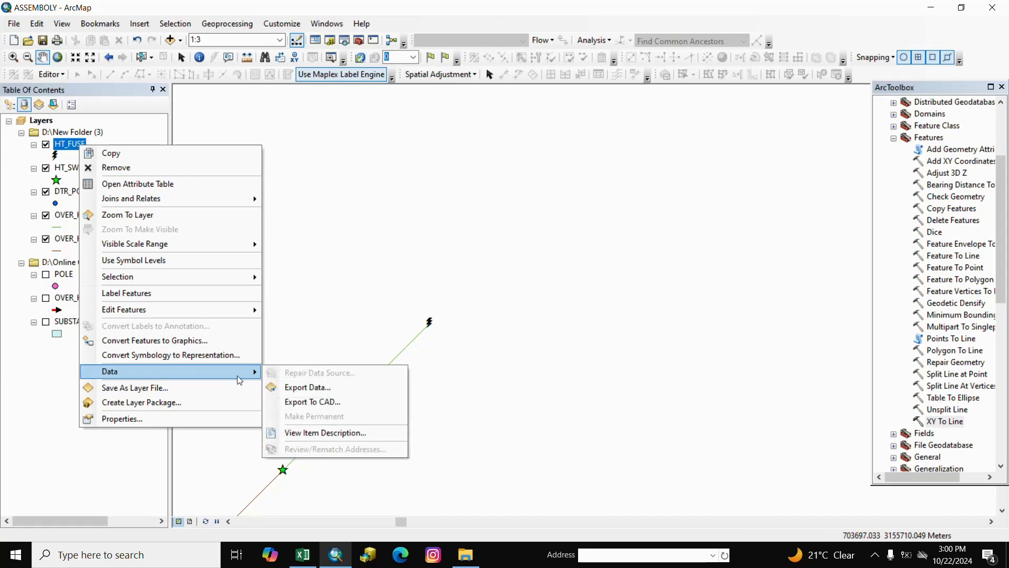
left_click(292, 386)
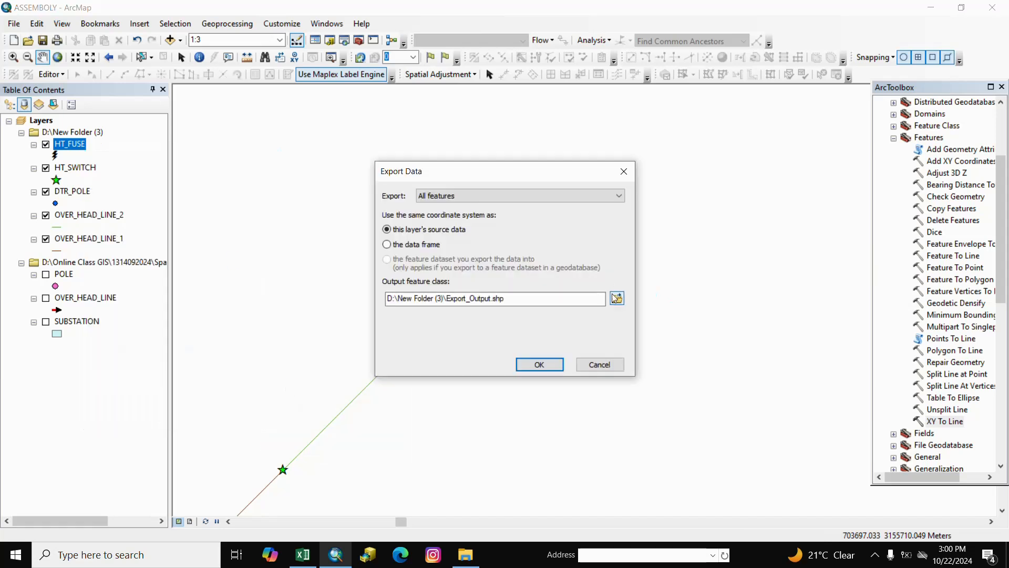
left_click(617, 298)
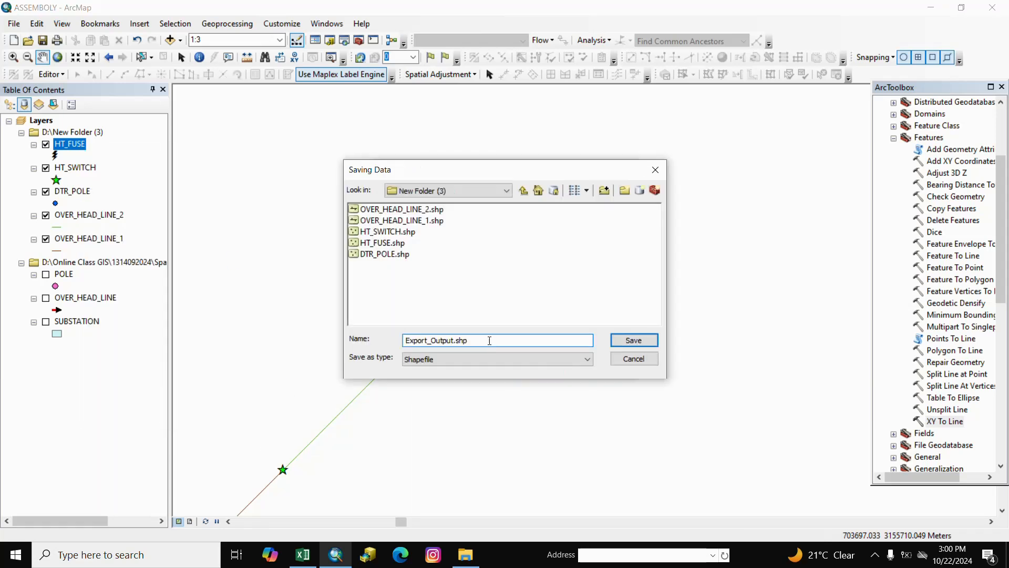
left_click_drag(489, 341, 345, 342)
type("DTR")
left_click(642, 345)
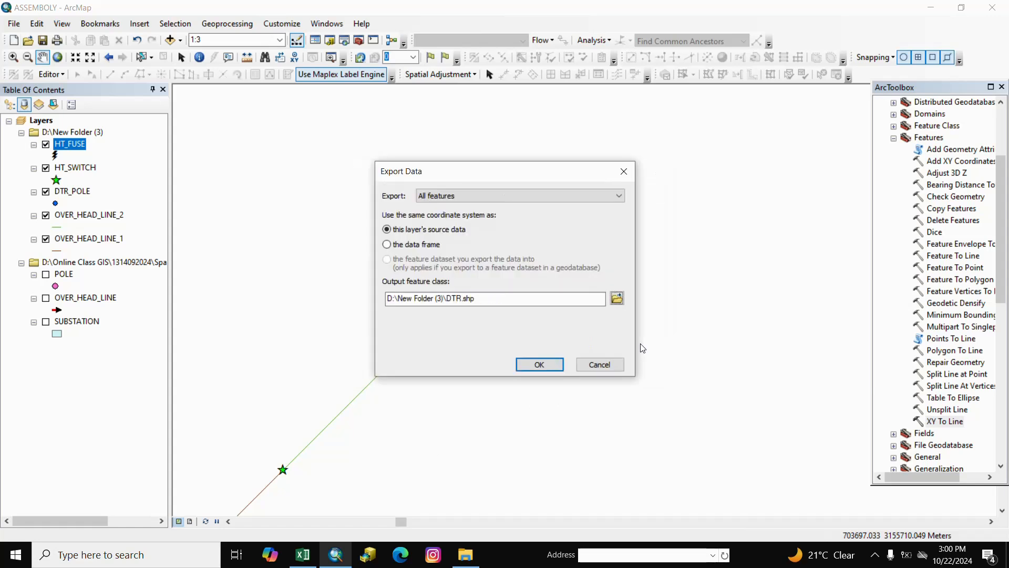
left_click(545, 364)
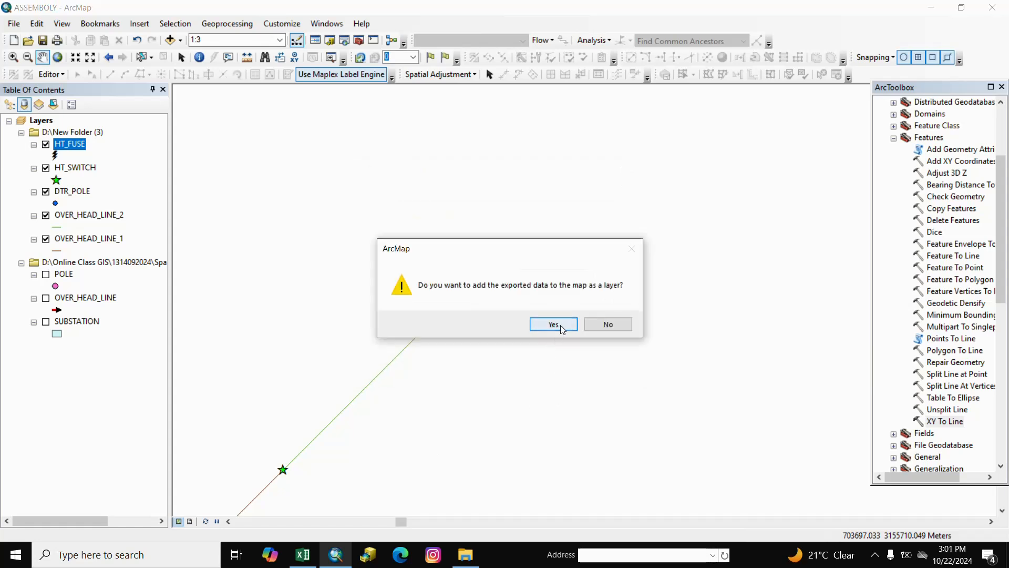
left_click(561, 325)
right_click(561, 325)
left_click(118, 434)
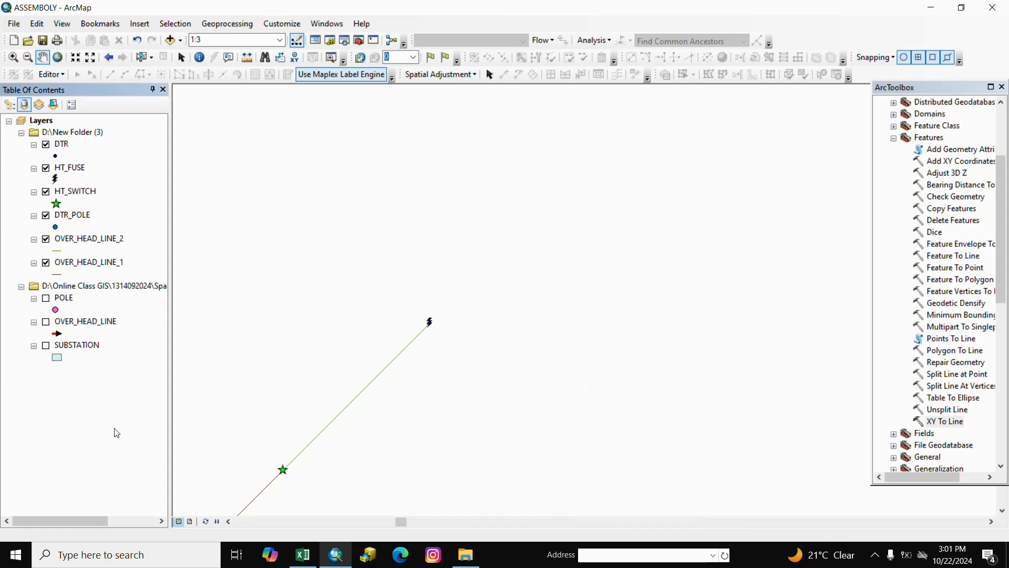
- Delete the POINT_X field from the DTR layer's attribute table
right_click(71, 152)
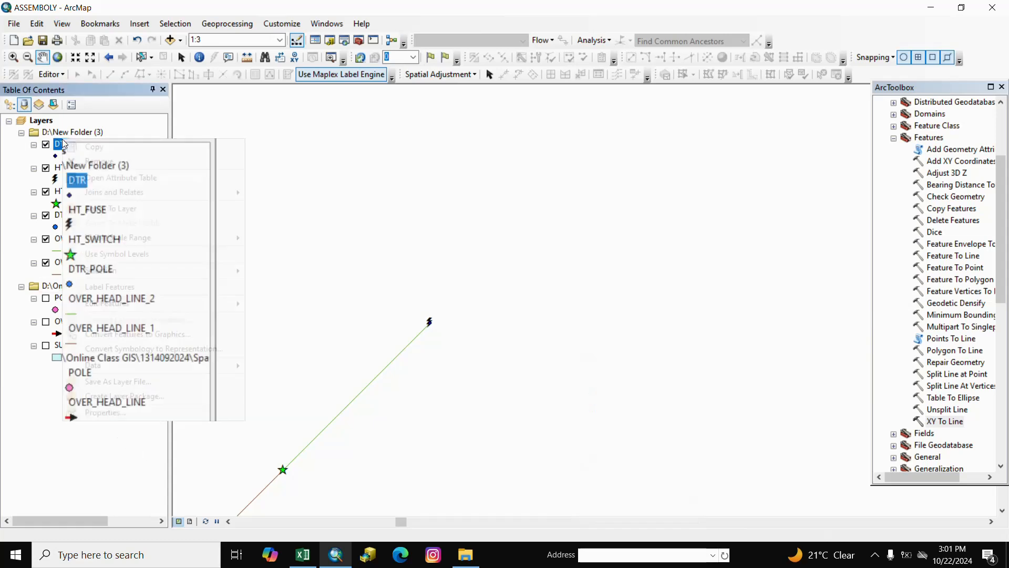
left_click(145, 174)
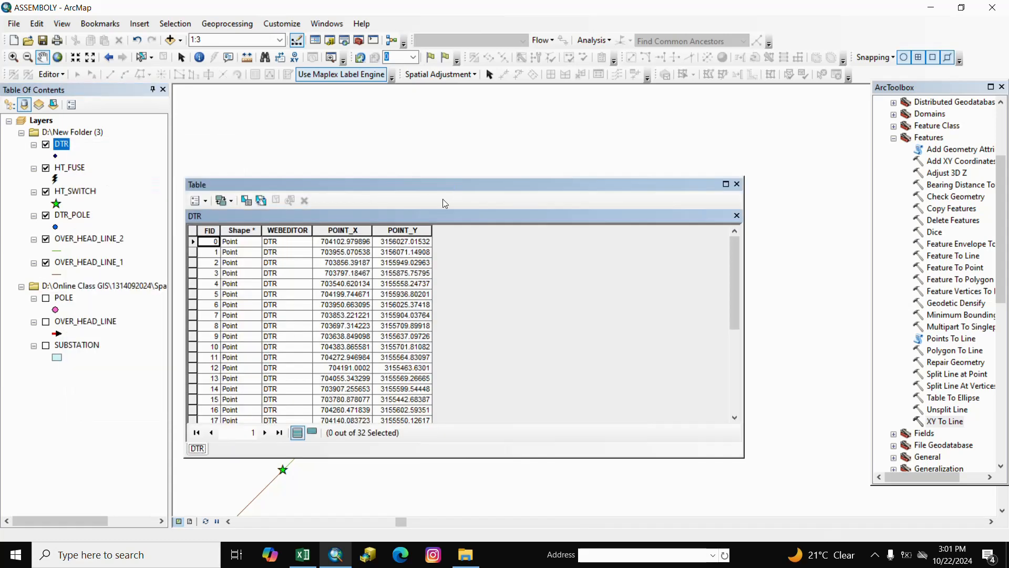
right_click(342, 229)
left_click(336, 228)
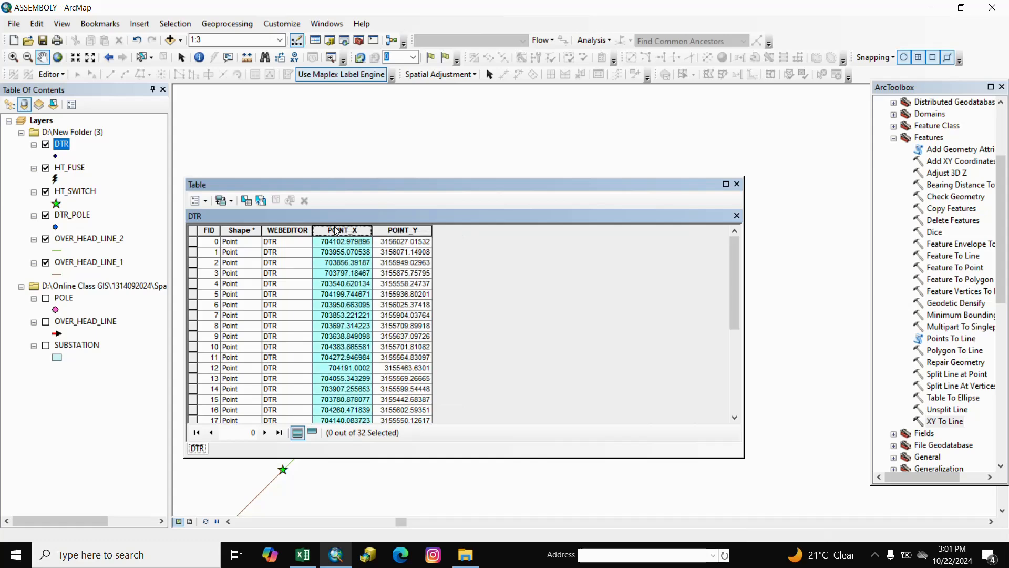
right_click(335, 227)
left_click(375, 375)
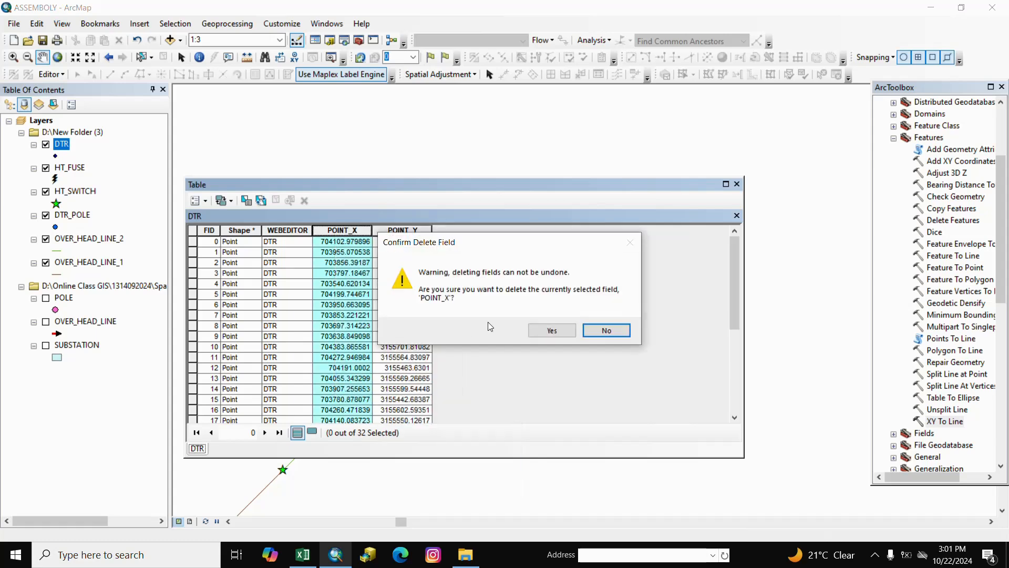
left_click(531, 331)
- Delete the POINT_Y field from the DTR layer's attribute table and close the table
left_click(342, 229)
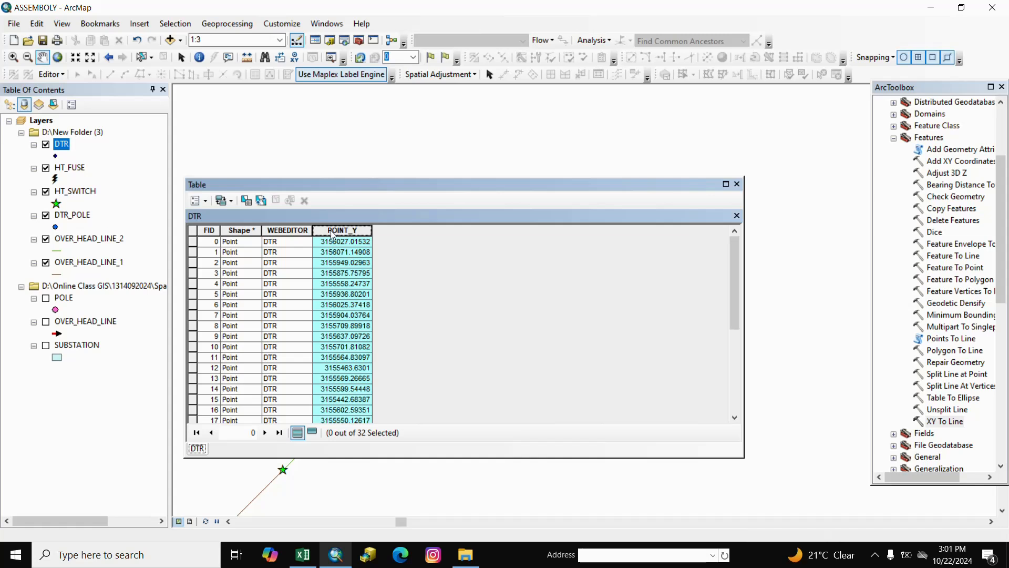
right_click(333, 236)
left_click(376, 384)
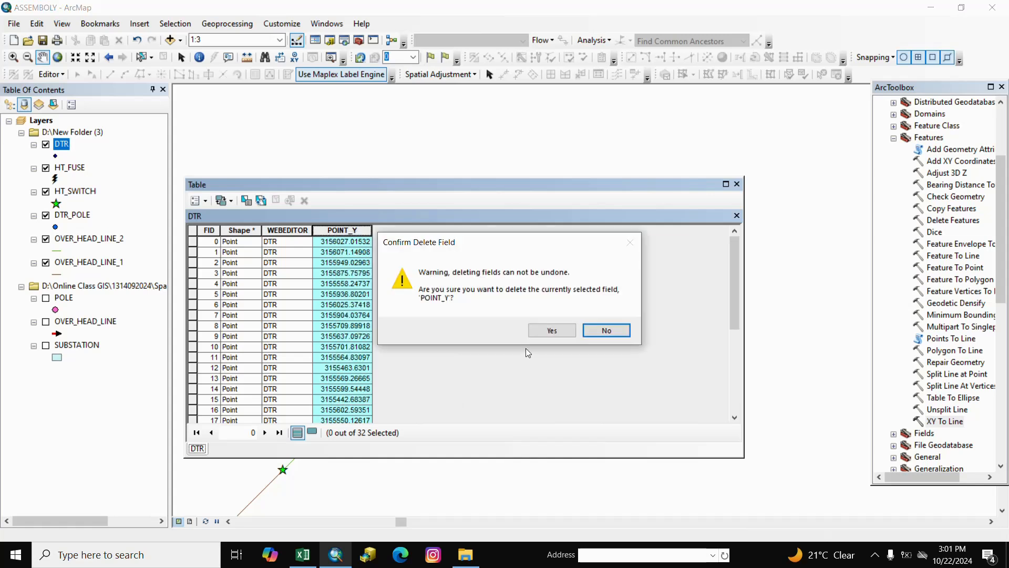
left_click(551, 330)
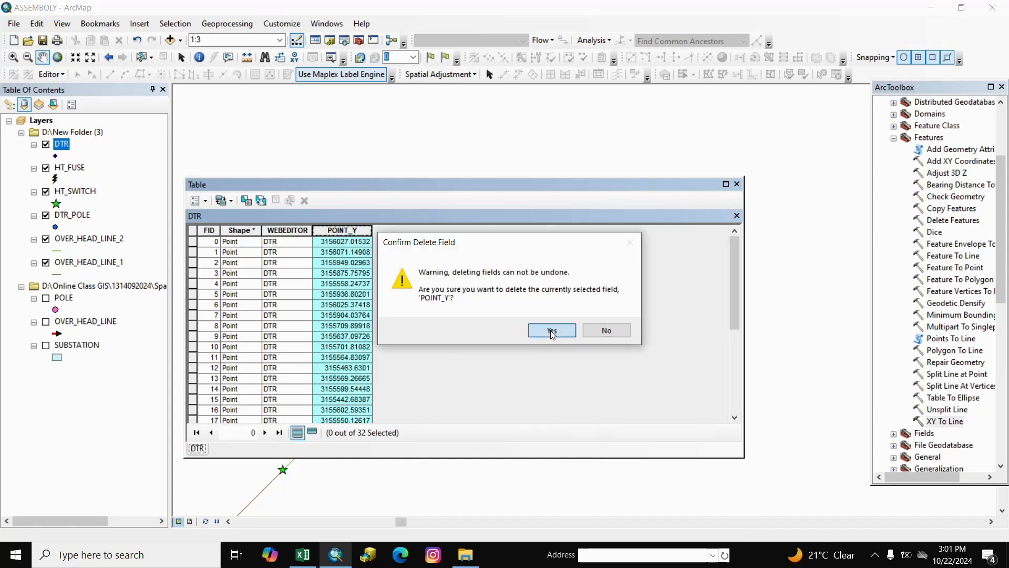
left_click(737, 184)
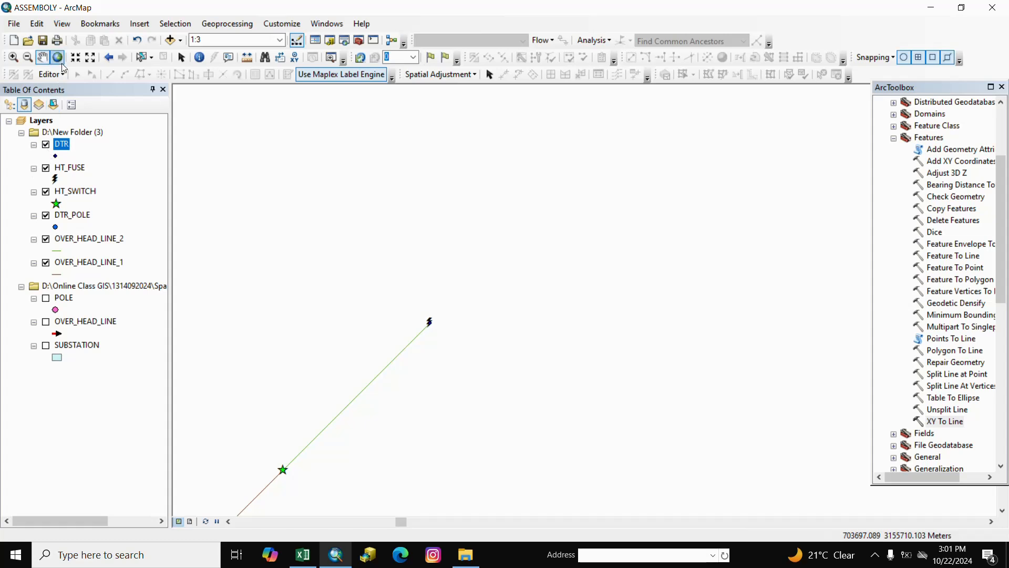
- Start an editing session on the D:\New Folder (3) workspace
left_click(51, 75)
right_click(50, 76)
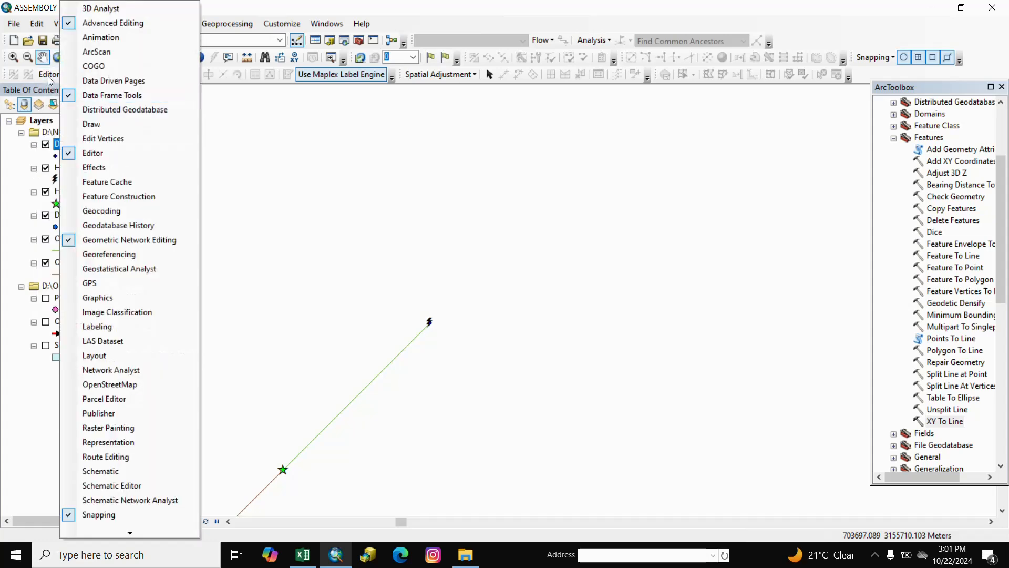
left_click(50, 77)
left_click(79, 88)
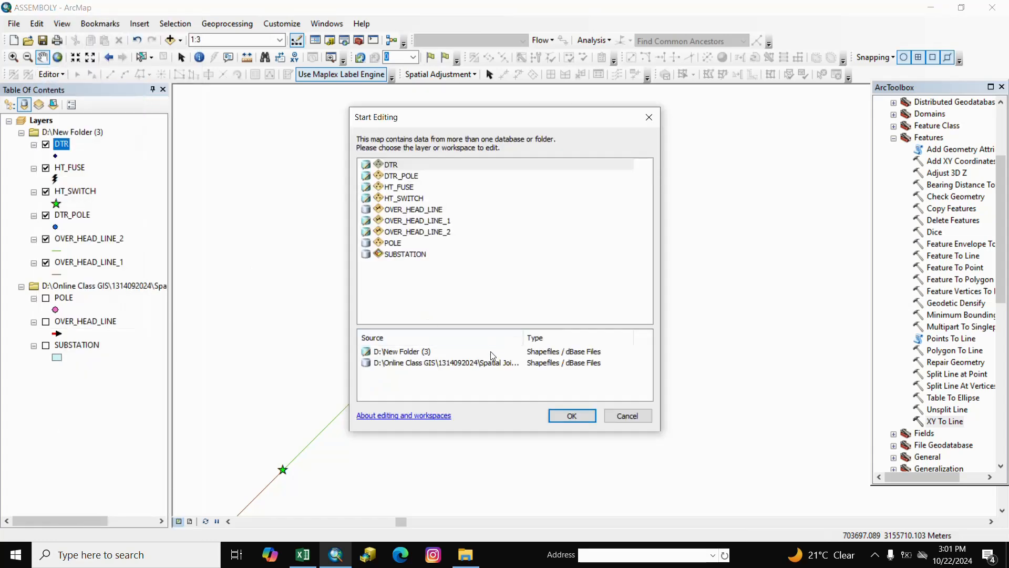
left_click(417, 352)
left_click(573, 415)
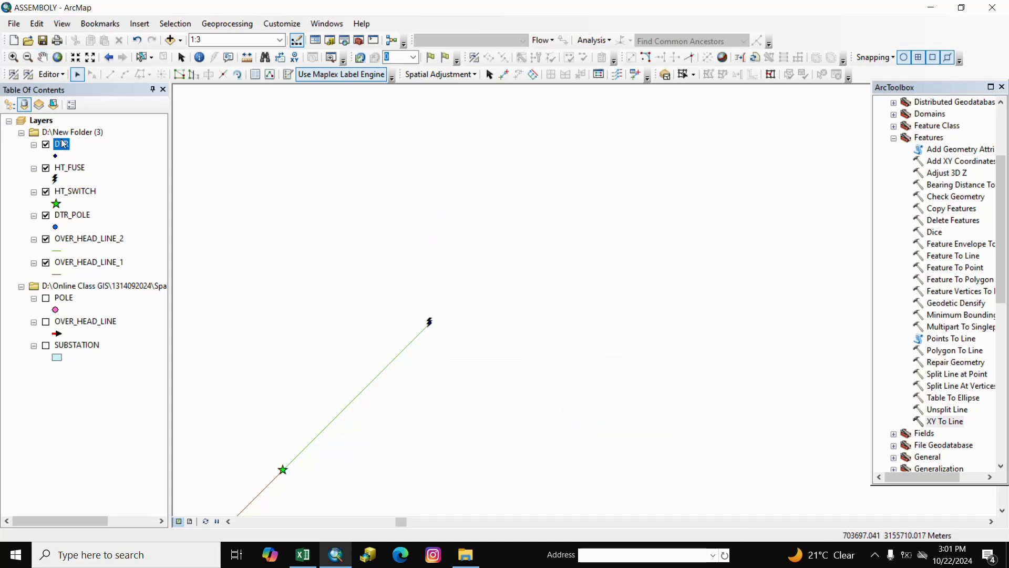
- Select all features of the DTR layer through its attribute table and close the table
right_click(62, 144)
left_click(89, 176)
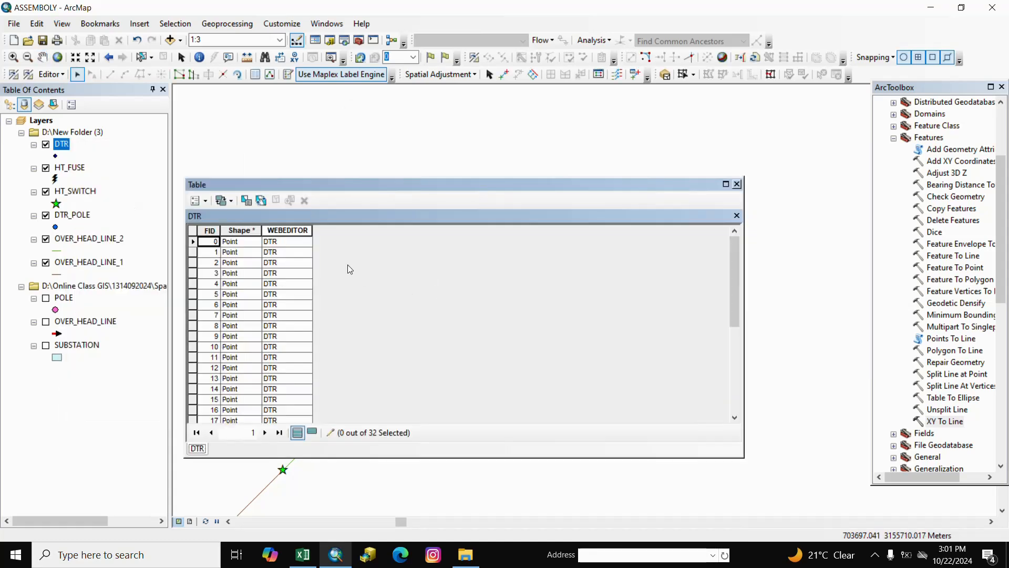
left_click(198, 200)
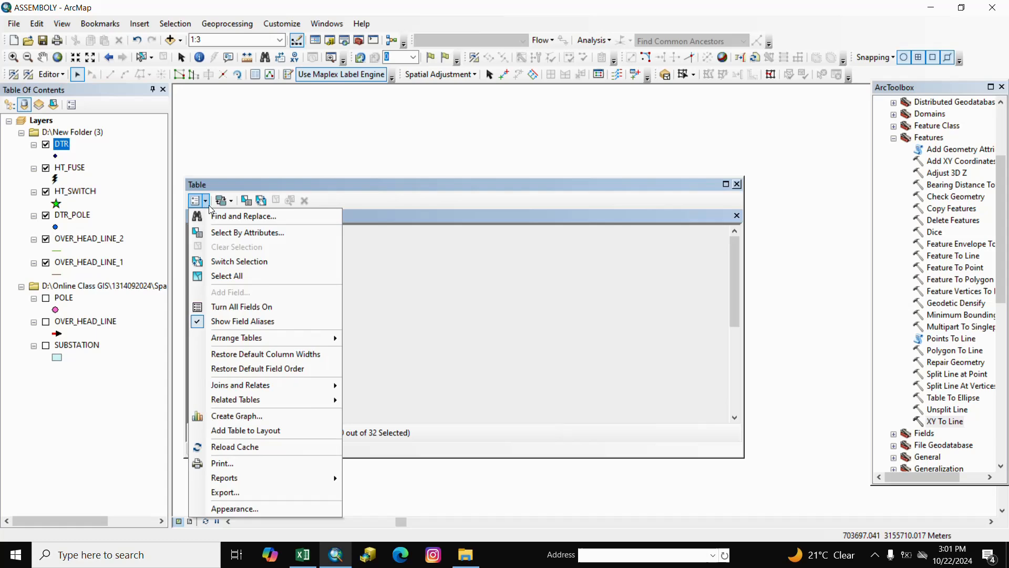
left_click(245, 274)
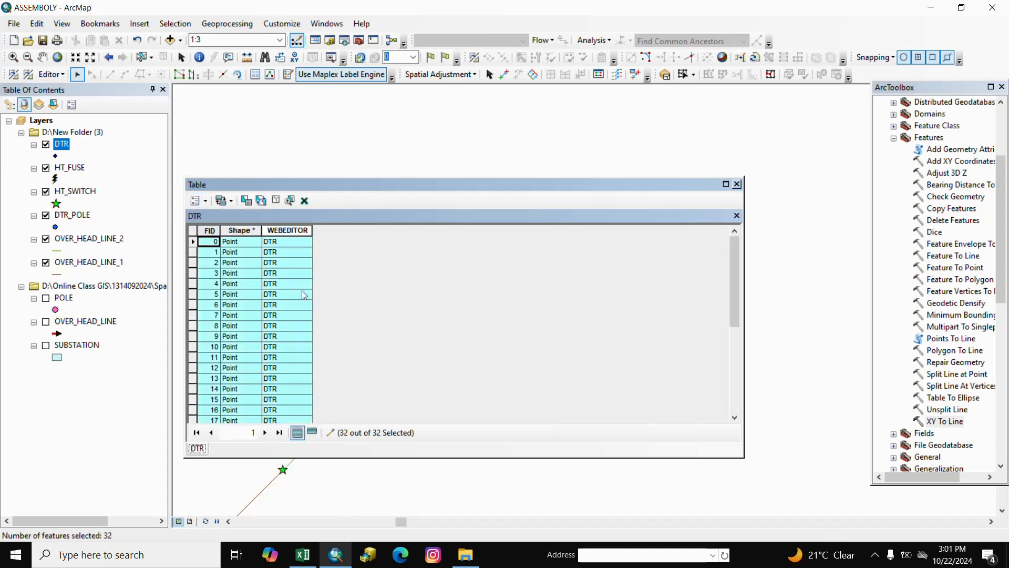
left_click(736, 185)
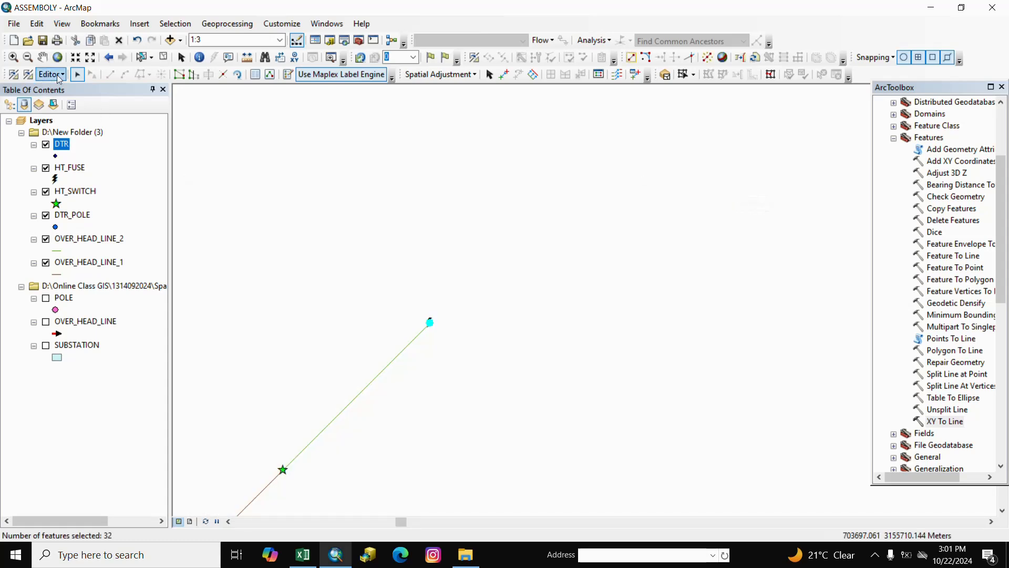
- Start a Move of the selected DTR points and set its Delta X to 0.177
left_click(67, 77)
right_click(51, 76)
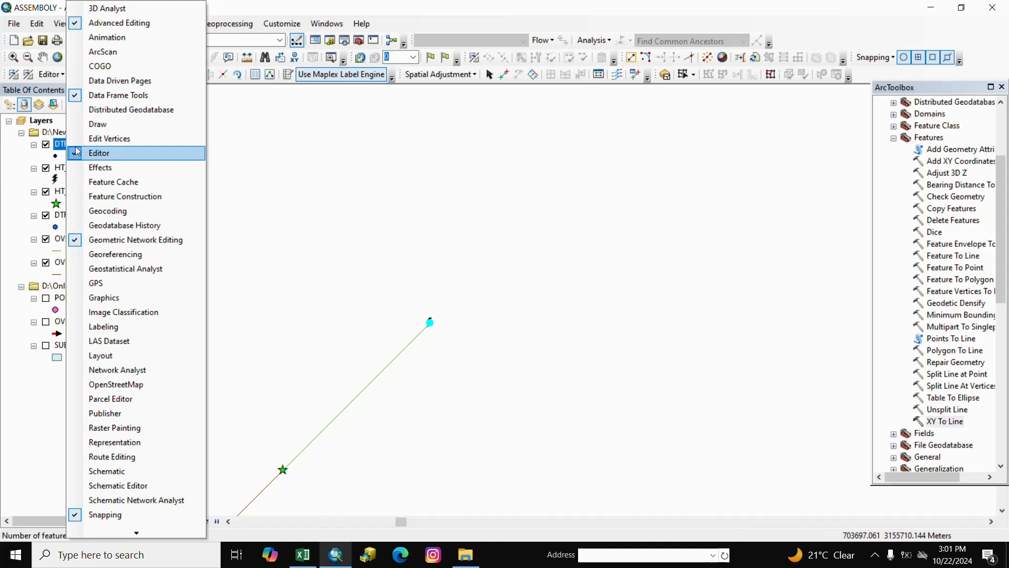
left_click(52, 75)
right_click(52, 76)
left_click(51, 76)
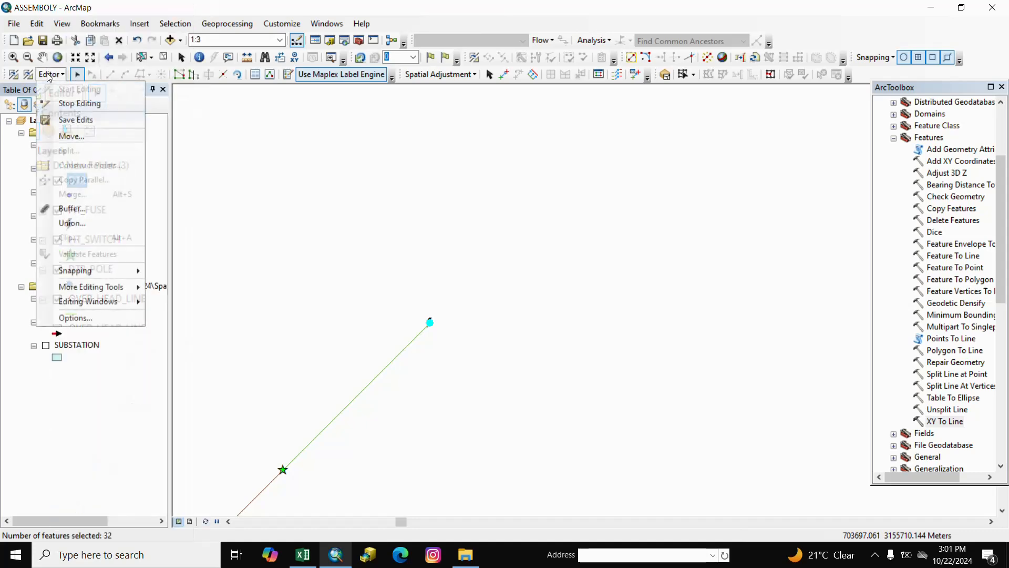
left_click(65, 136)
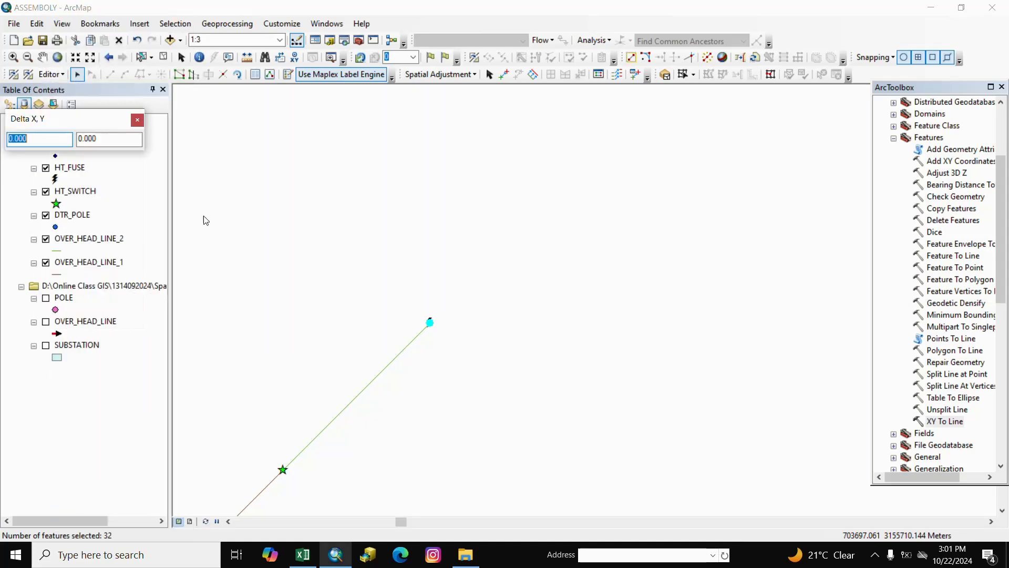
right_click(48, 139)
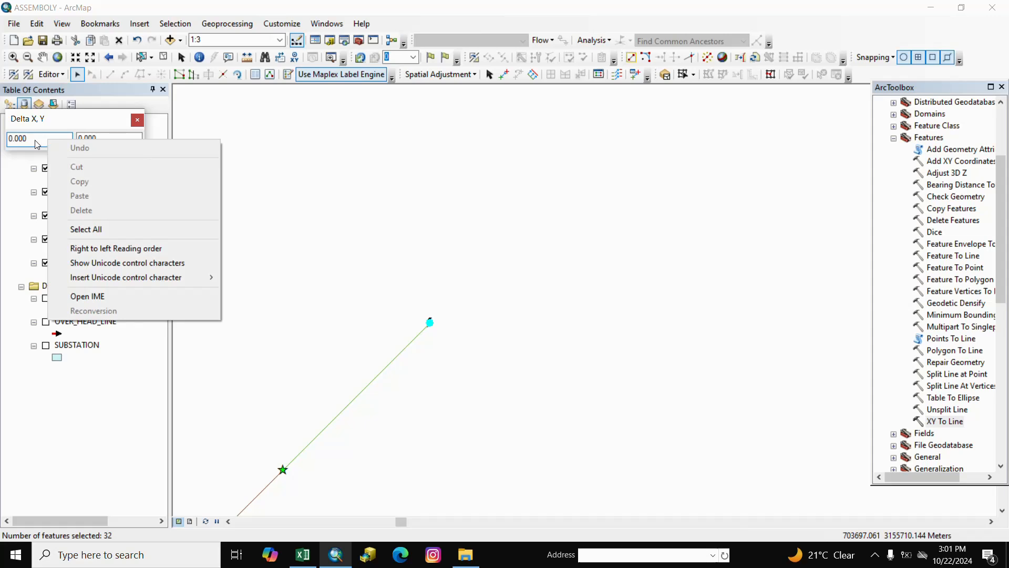
left_click(33, 140)
right_click(28, 138)
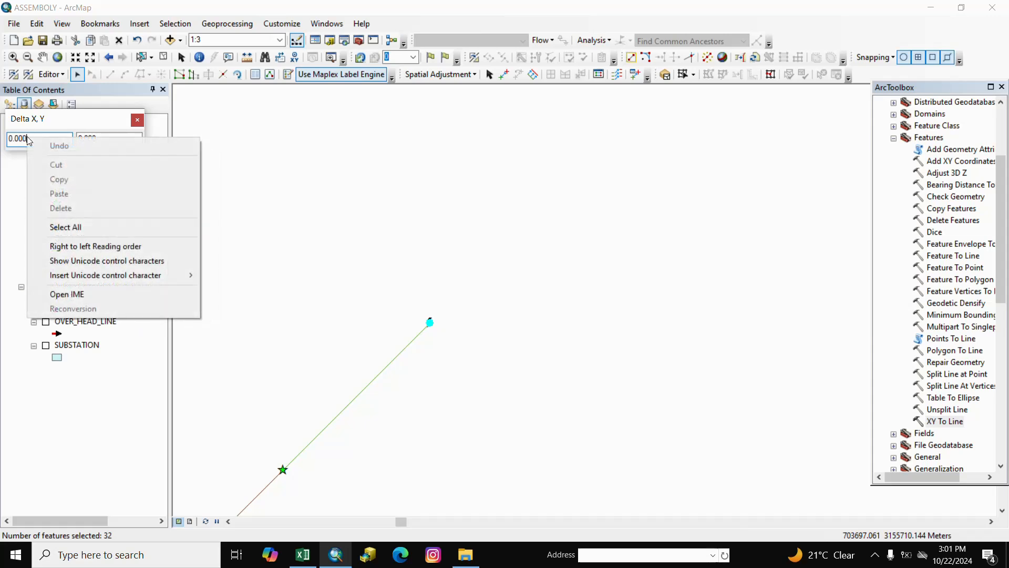
right_click(21, 141)
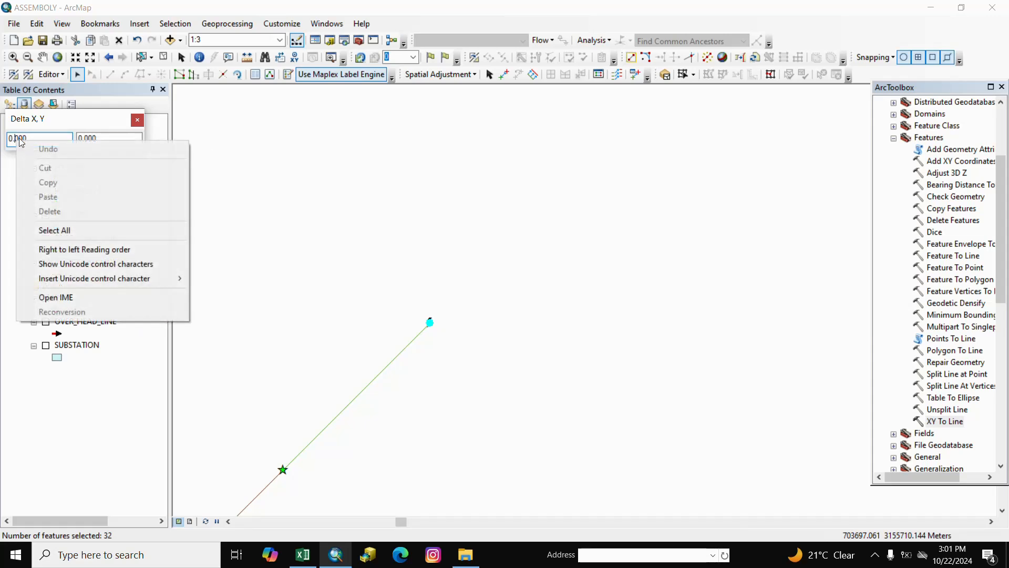
left_click(42, 143)
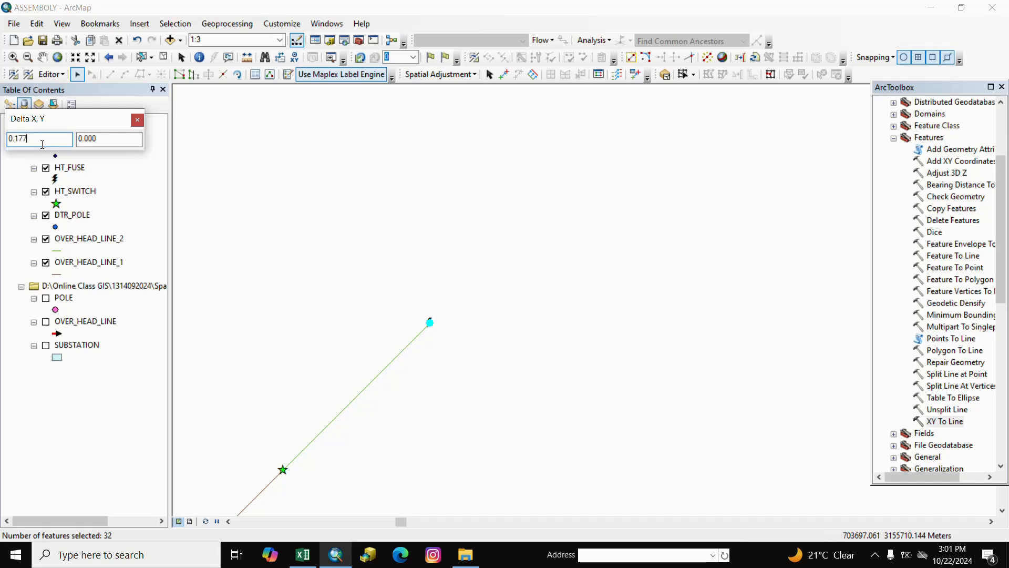
- Enter a positive Delta Y offset and apply the move, shifting the DTR points diagonally up and right from the HT_FUSE points
right_click(98, 139)
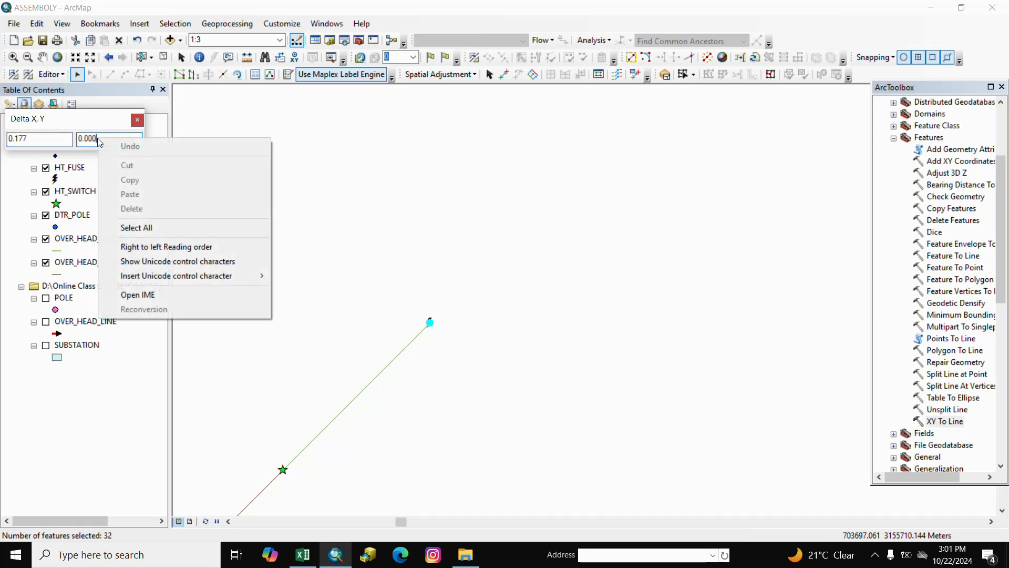
left_click(95, 142)
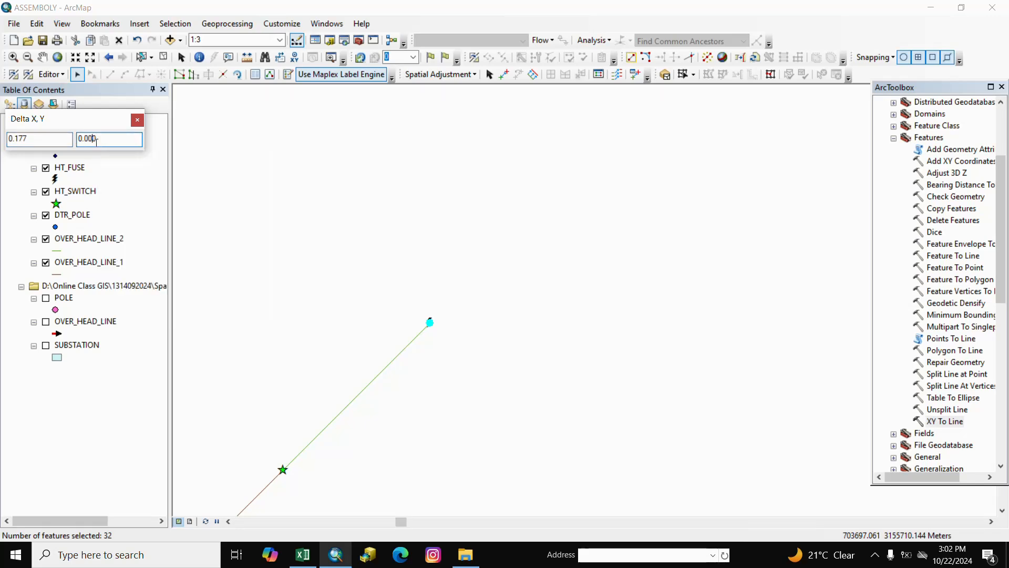
key("BackSpace")
key("BackSpace")
key("Return")
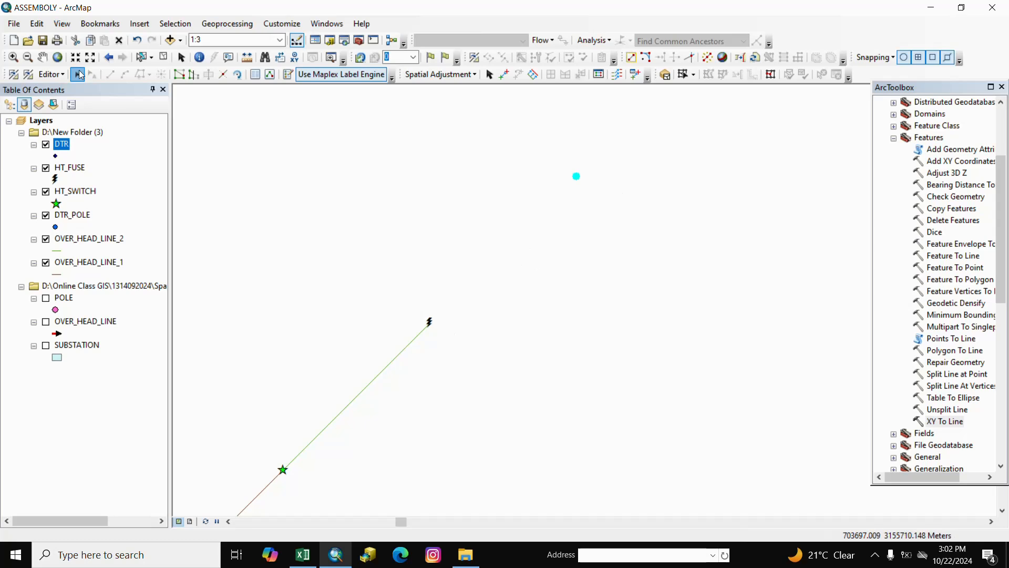
- Clear the selection of the moved DTR points and save the edits
left_click(43, 57)
left_click_drag(401, 280, 453, 259)
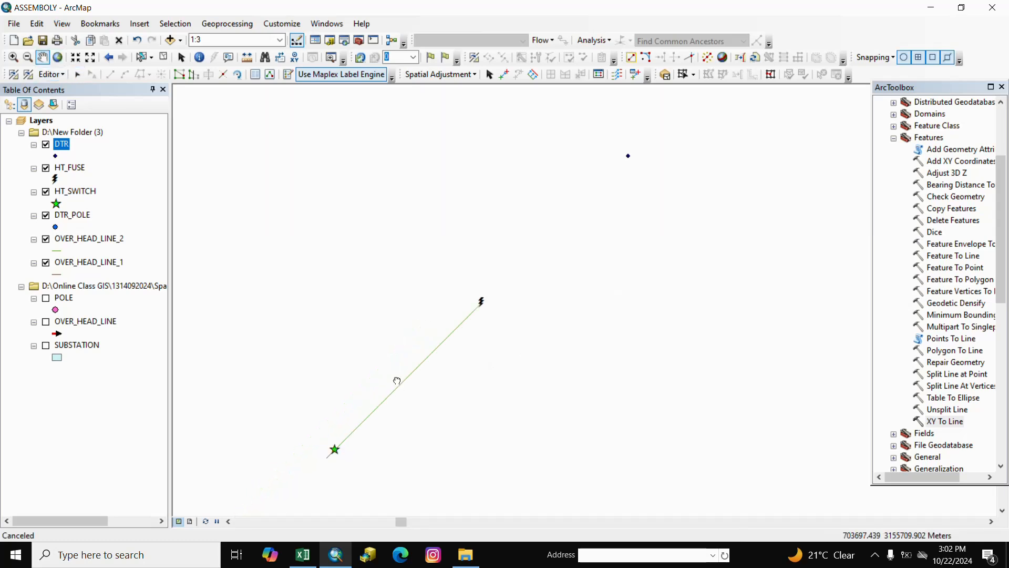
right_click(491, 158)
left_click(694, 260)
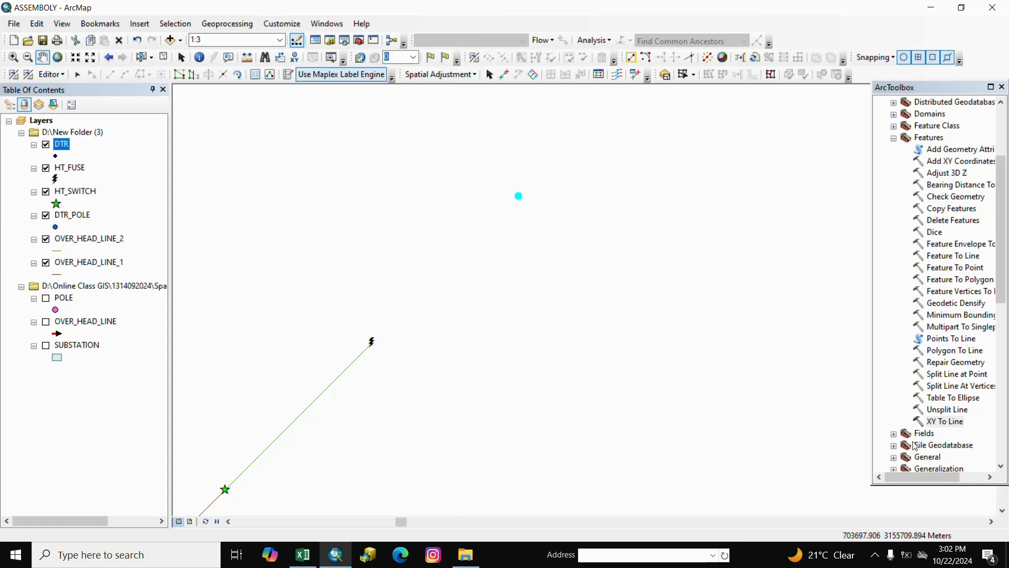
left_click(164, 57)
left_click(66, 75)
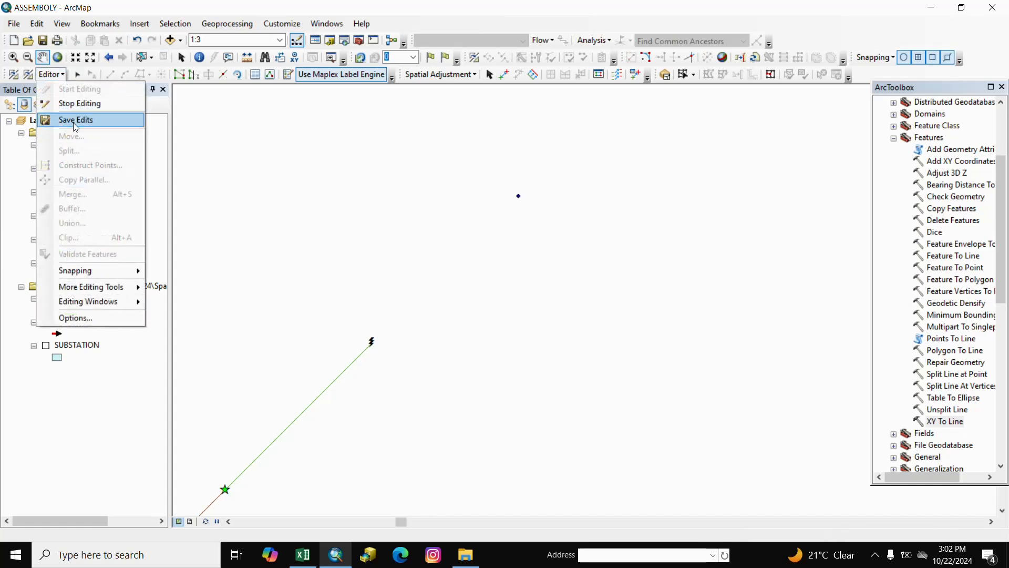
- Save the pending edits and stop the editing session
left_click(76, 117)
left_click(63, 73)
left_click(69, 103)
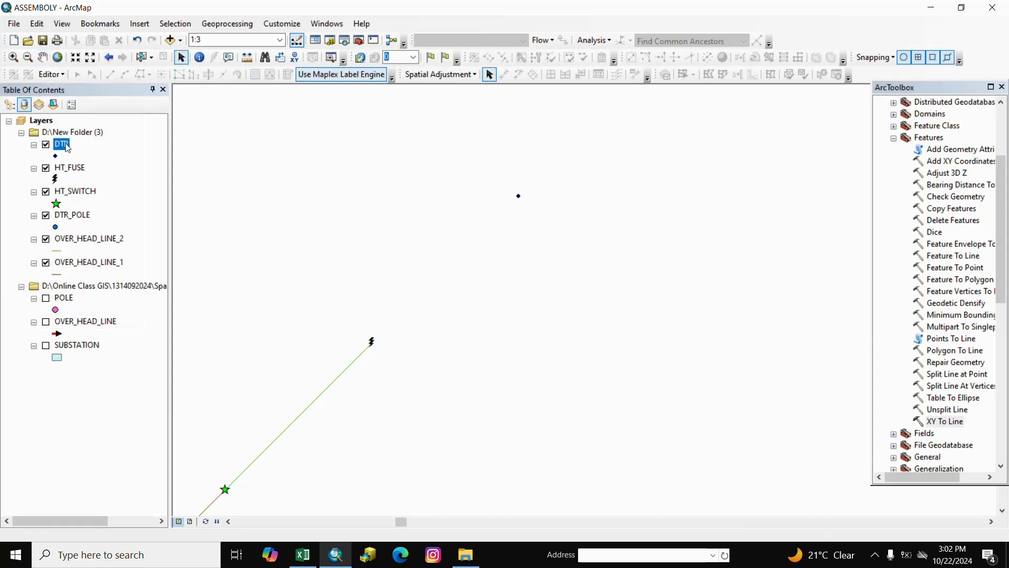
- Run the Add XY Coordinates tool on the DTR layer
right_click(68, 147)
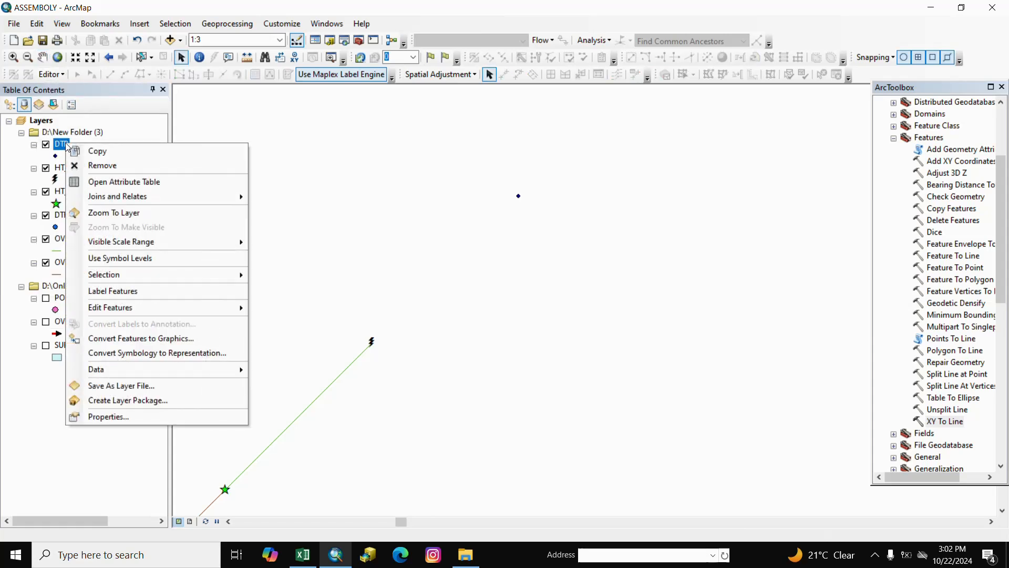
left_click(1005, 185)
double_click(946, 161)
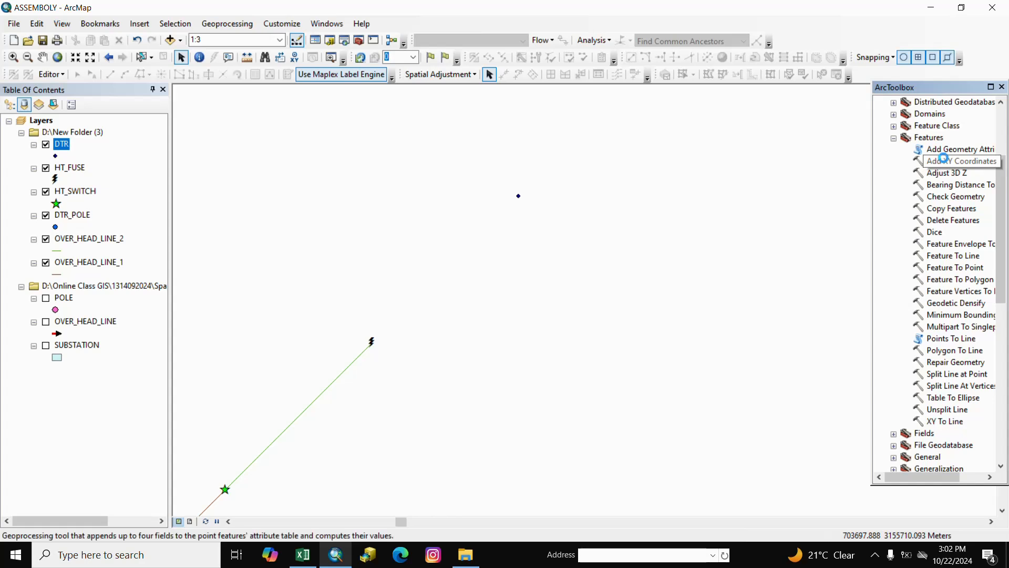
left_click(661, 159)
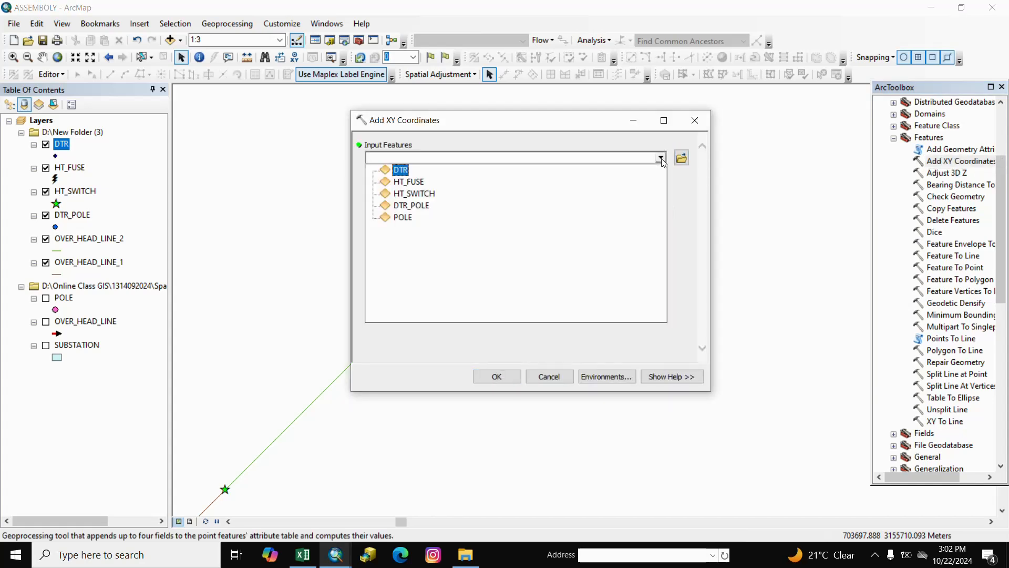
left_click(407, 168)
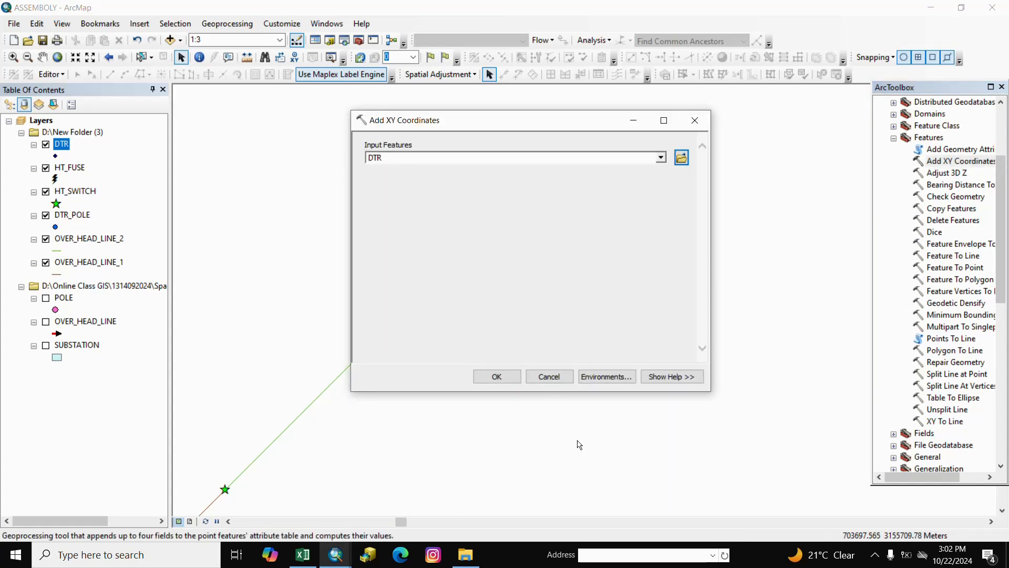
left_click(496, 377)
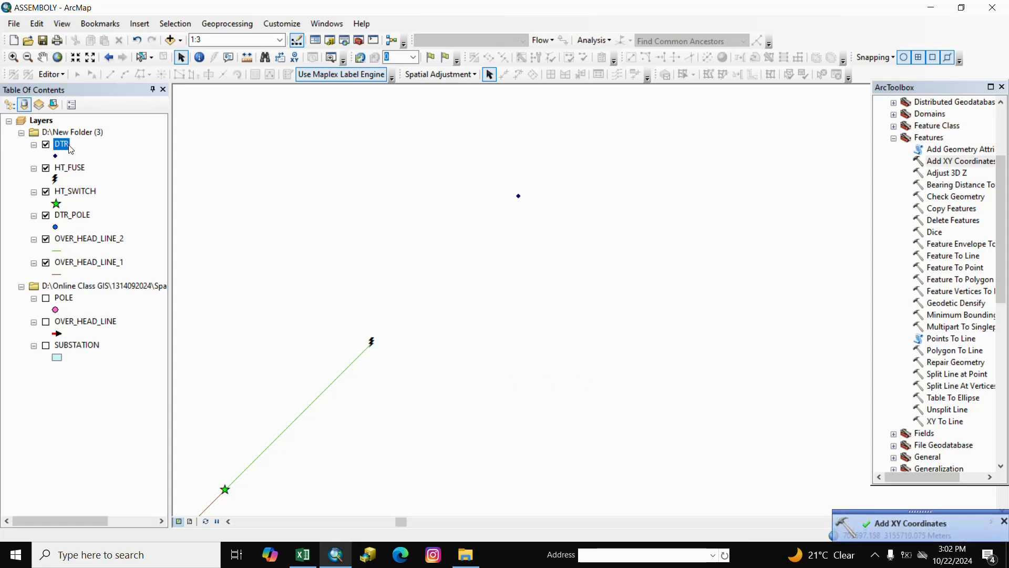
- Open the DTR attribute table and set the POINT_X field's alias to POINT_X_C
right_click(68, 145)
left_click(105, 184)
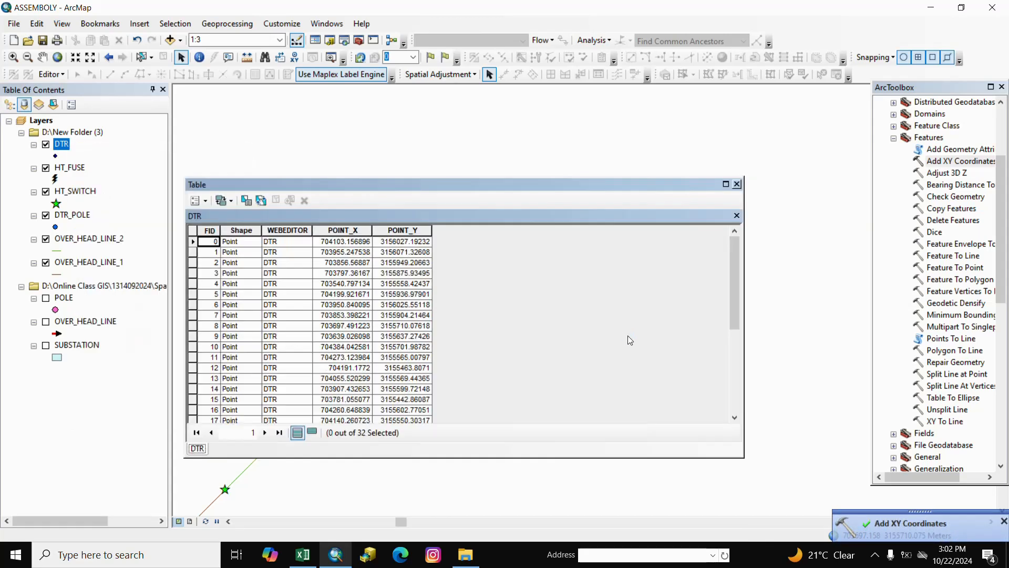
left_click(344, 232)
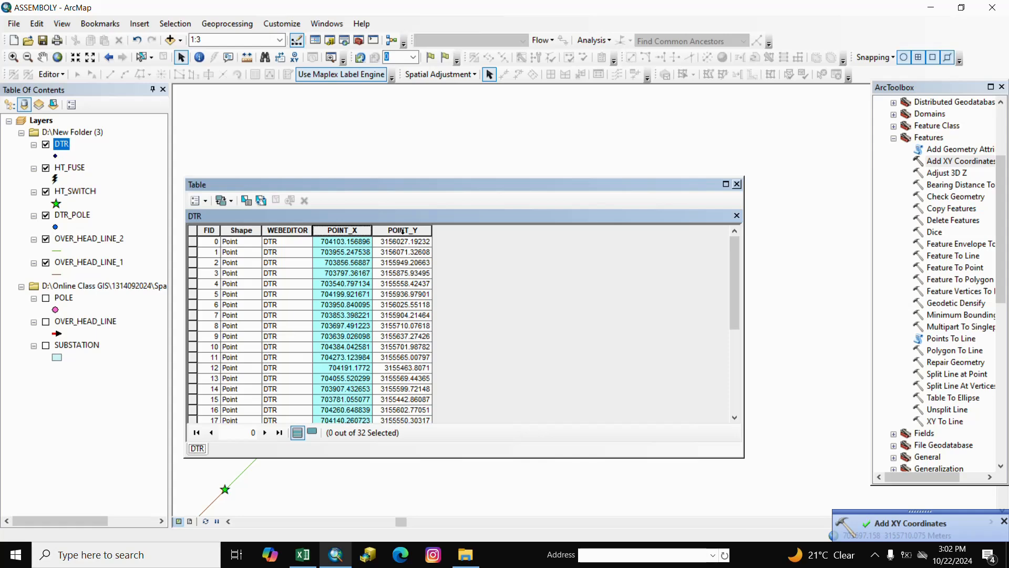
left_click(405, 232)
left_click(365, 229)
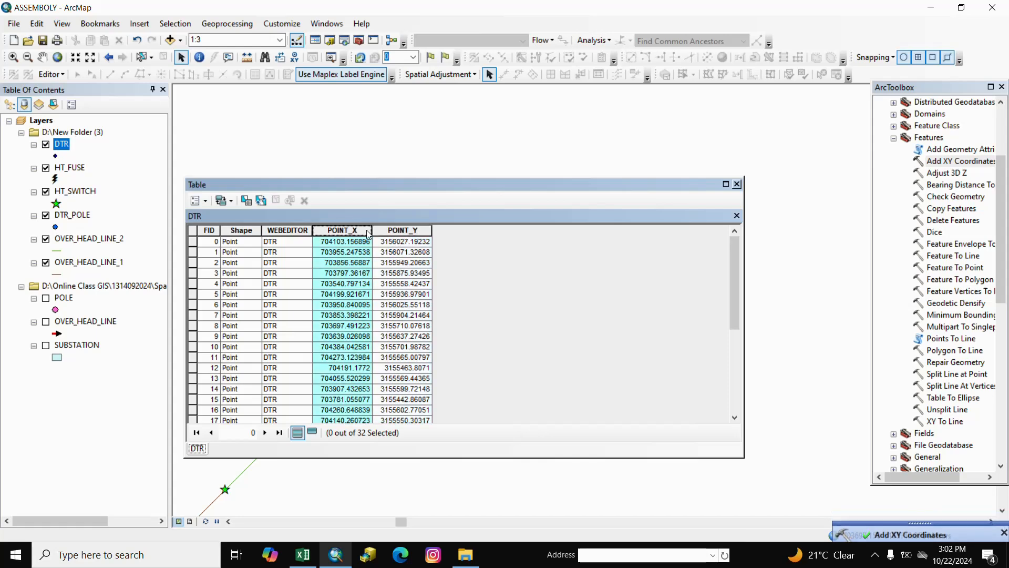
right_click(366, 230)
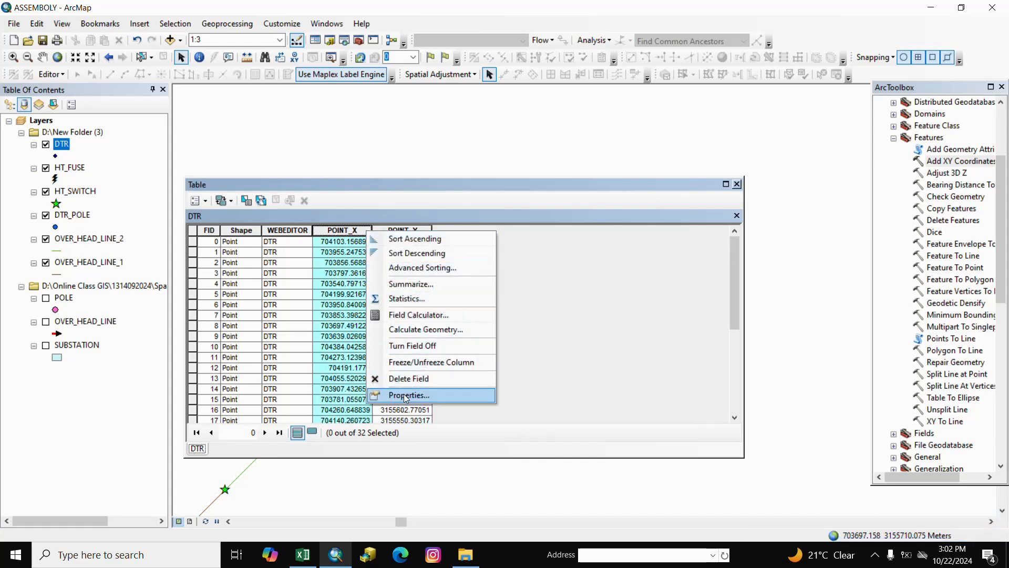
left_click(403, 395)
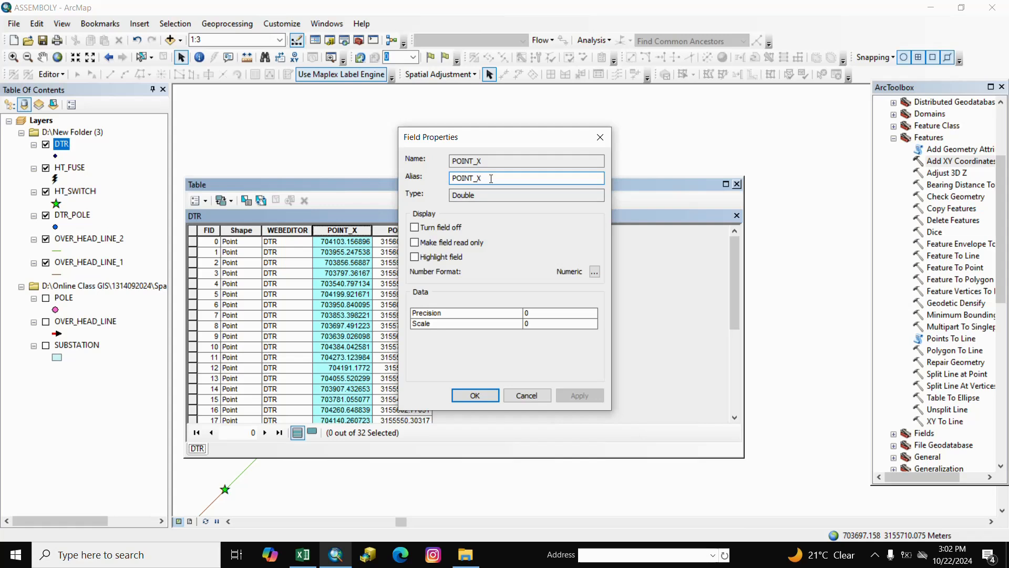
type("_C")
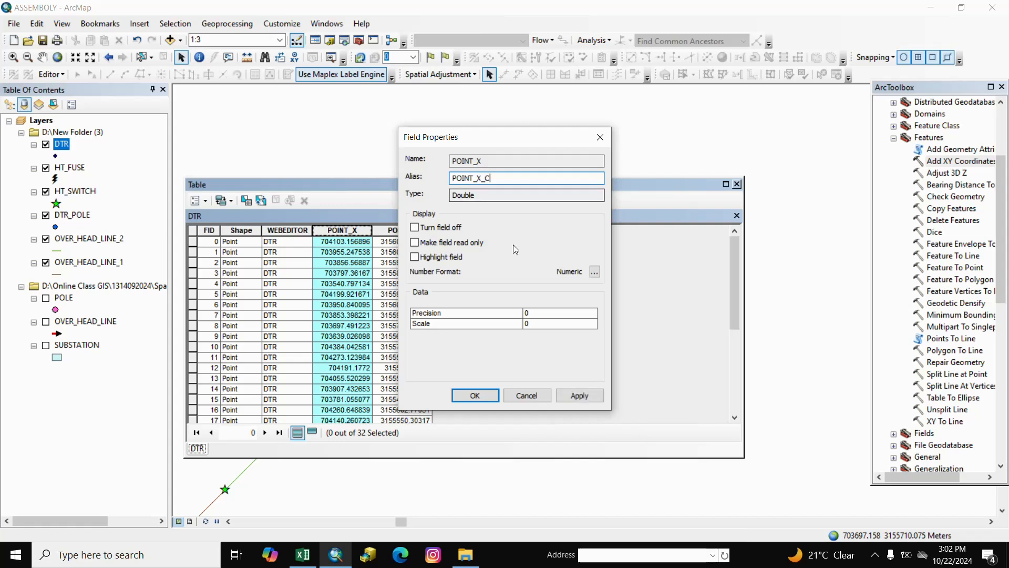
left_click(475, 396)
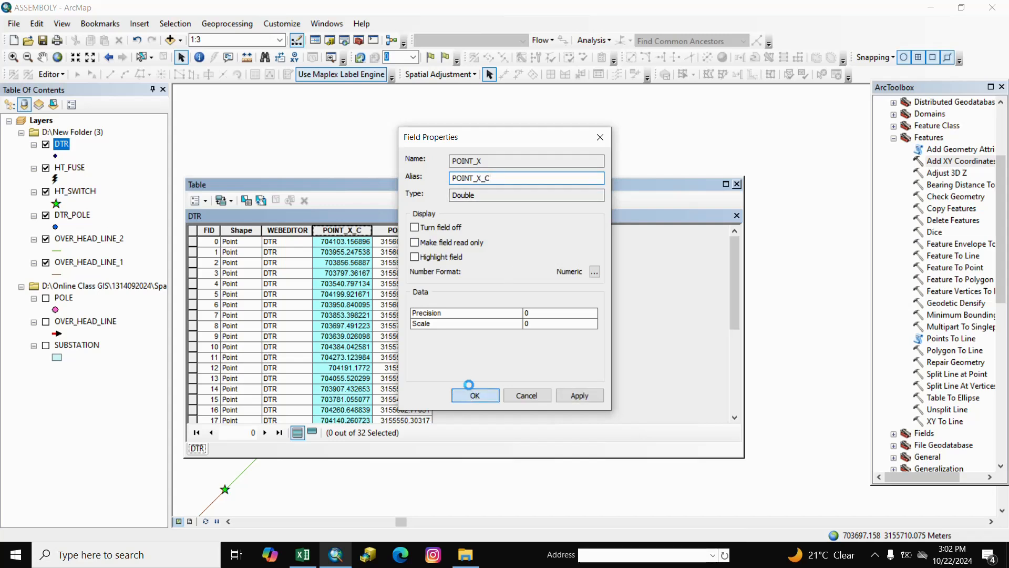
- Set the POINT_Y field's alias to POINT_Y_C and close the DTR attribute table
right_click(388, 226)
left_click(443, 386)
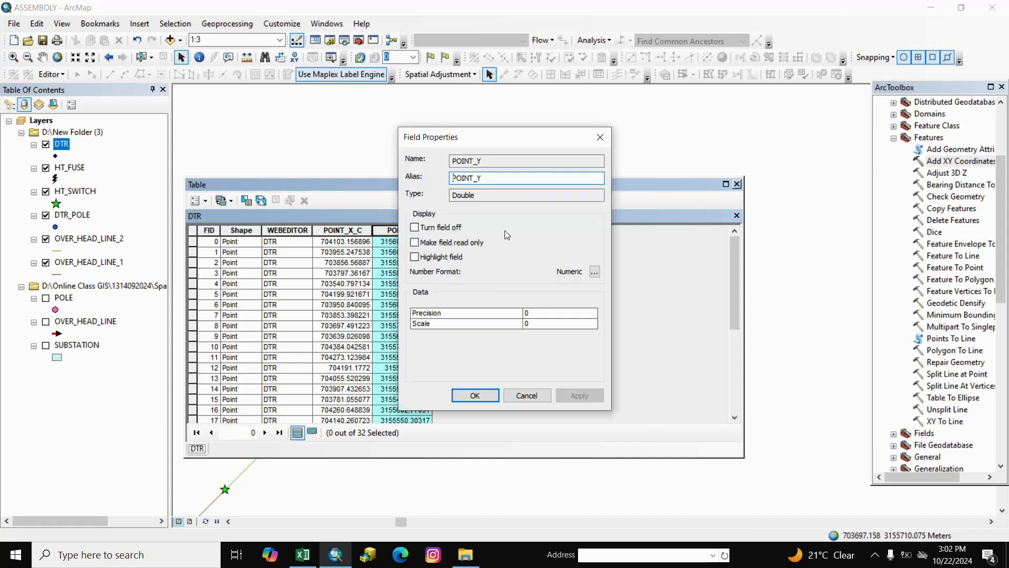
left_click(500, 183)
type("_C")
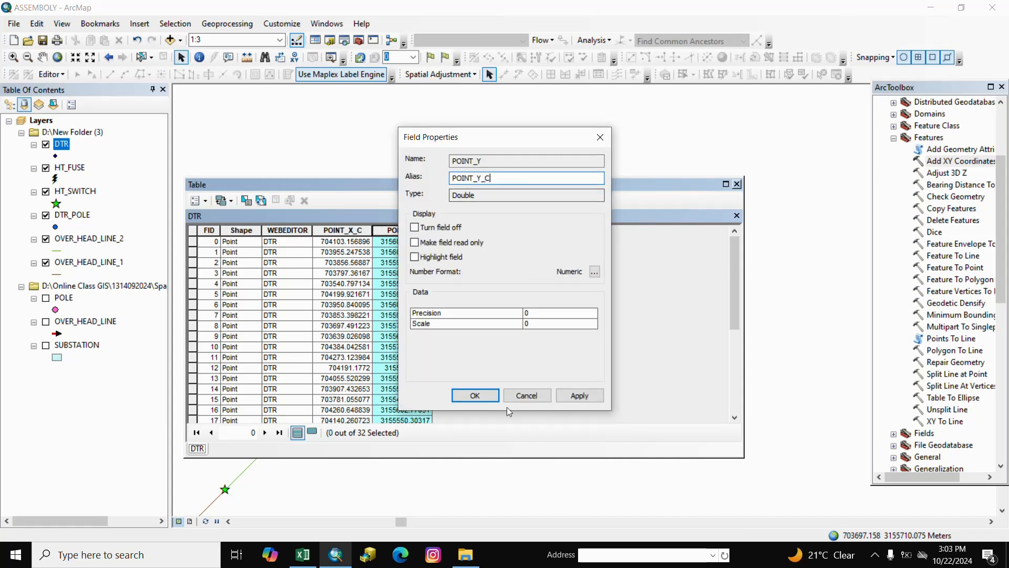
left_click(481, 396)
left_click(737, 185)
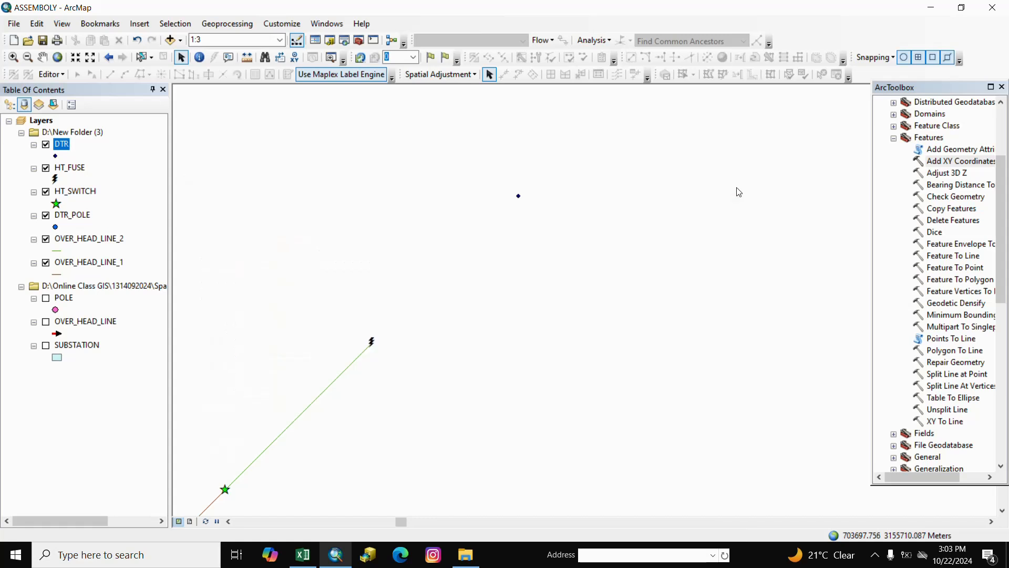
- Join DTR to the HT_FUSE layer by spatial location, giving each point all attributes of the closest DTR point
right_click(72, 168)
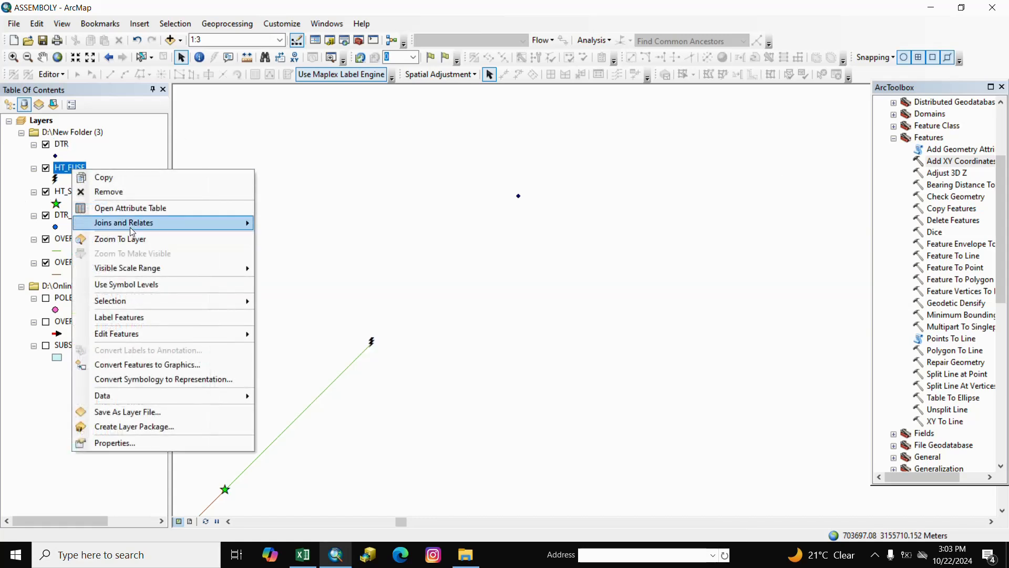
mouse_move(224, 223)
left_click(292, 222)
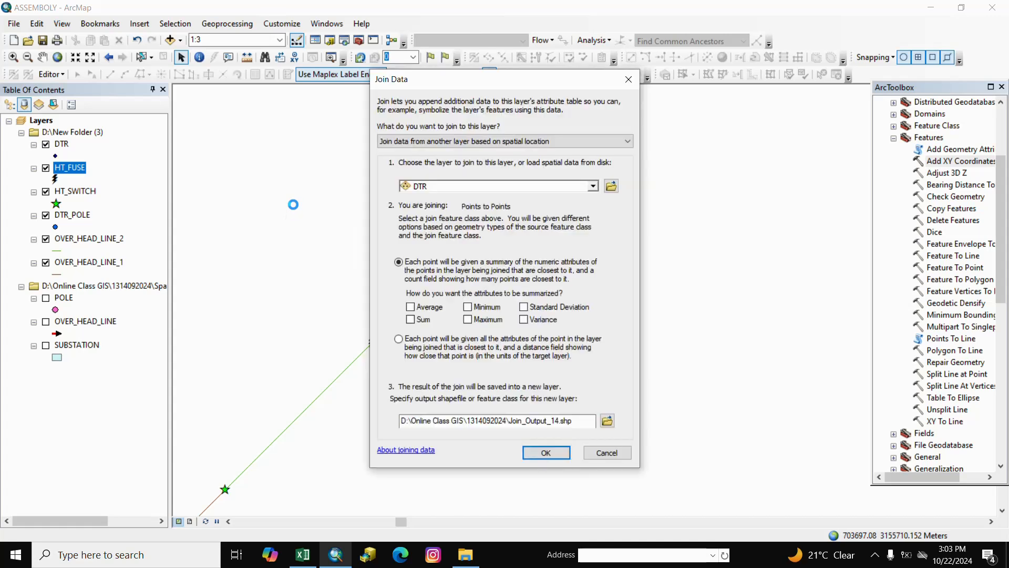
left_click(592, 188)
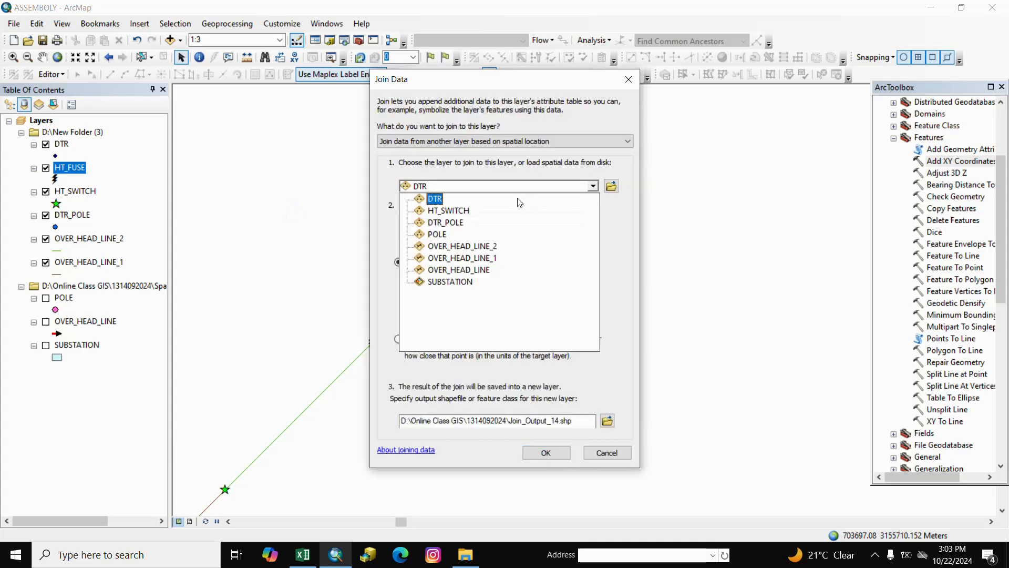
left_click(438, 200)
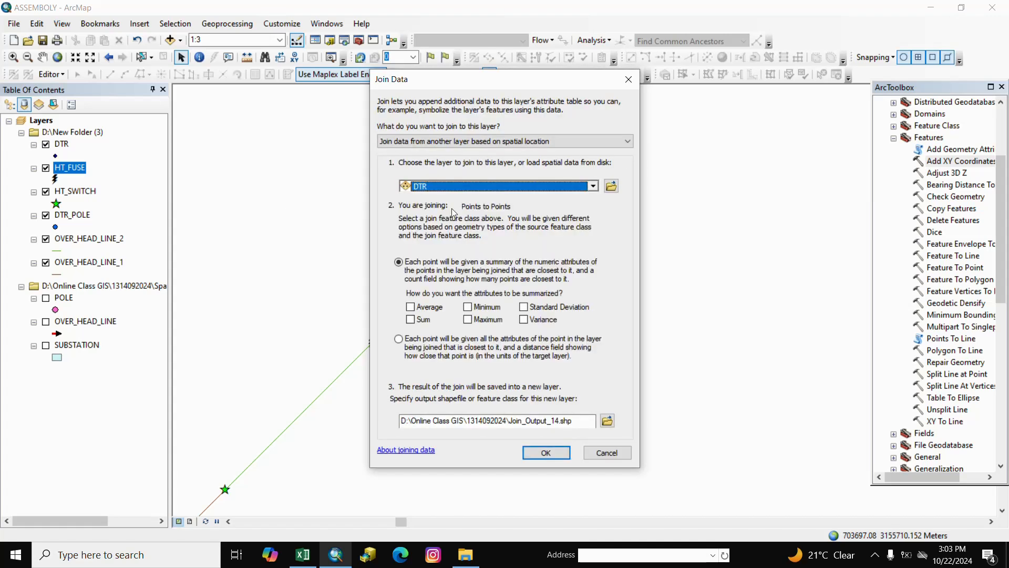
left_click(405, 344)
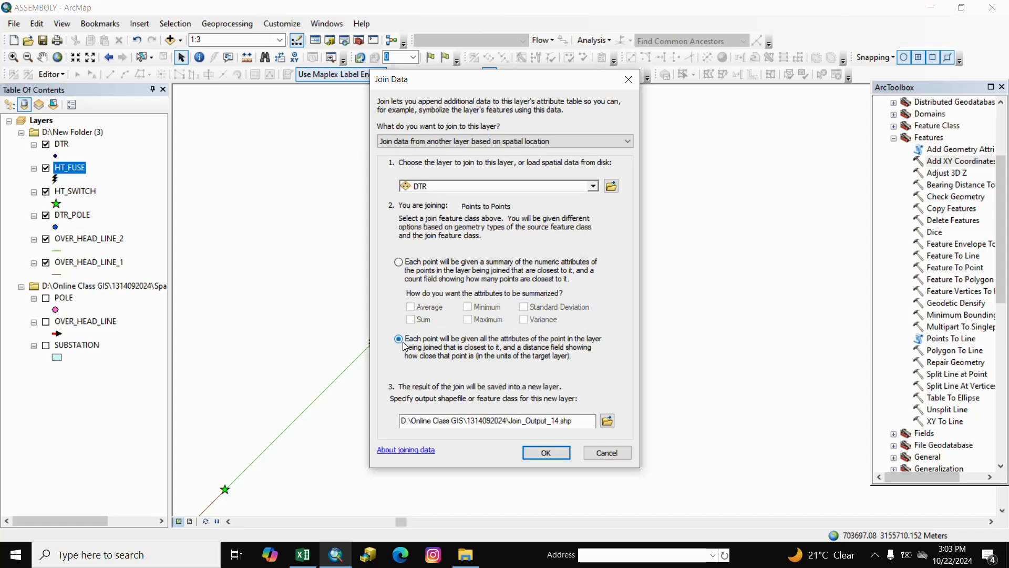
left_click(546, 451)
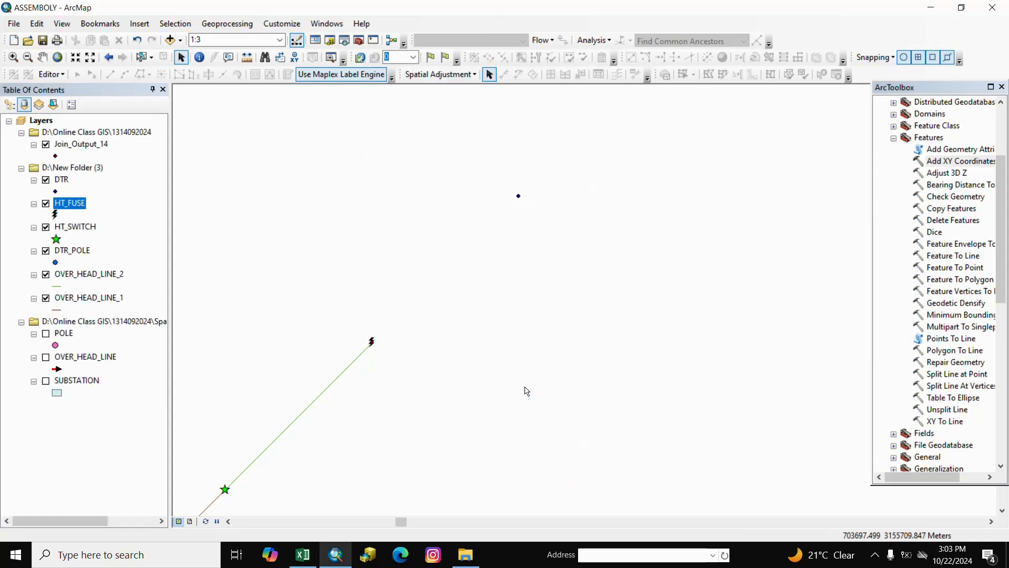
- Examine the B and C coordinate fields in the attribute table of the joined output layer, then close it
left_click(88, 149)
right_click(87, 149)
left_click(116, 182)
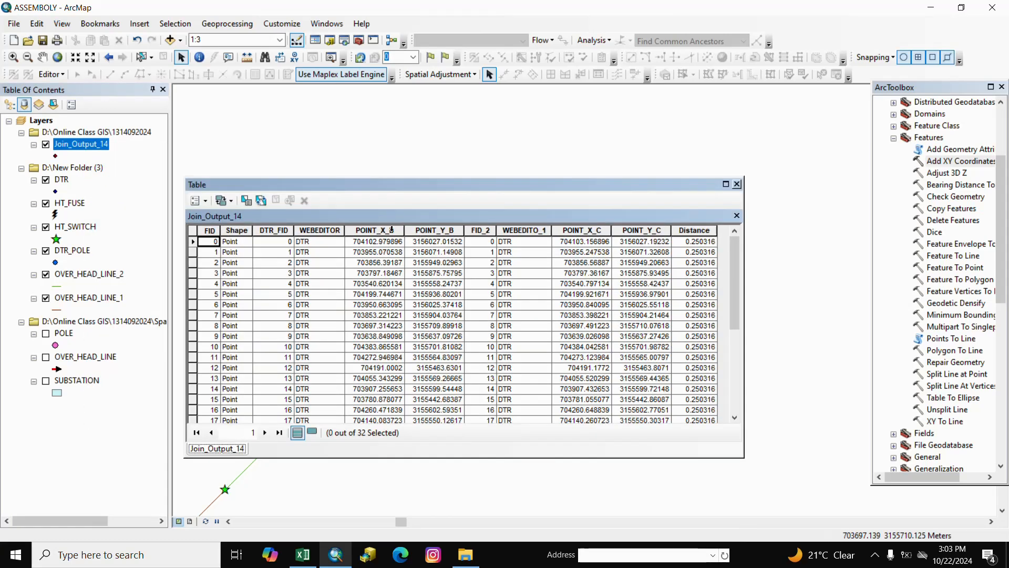
left_click(392, 230)
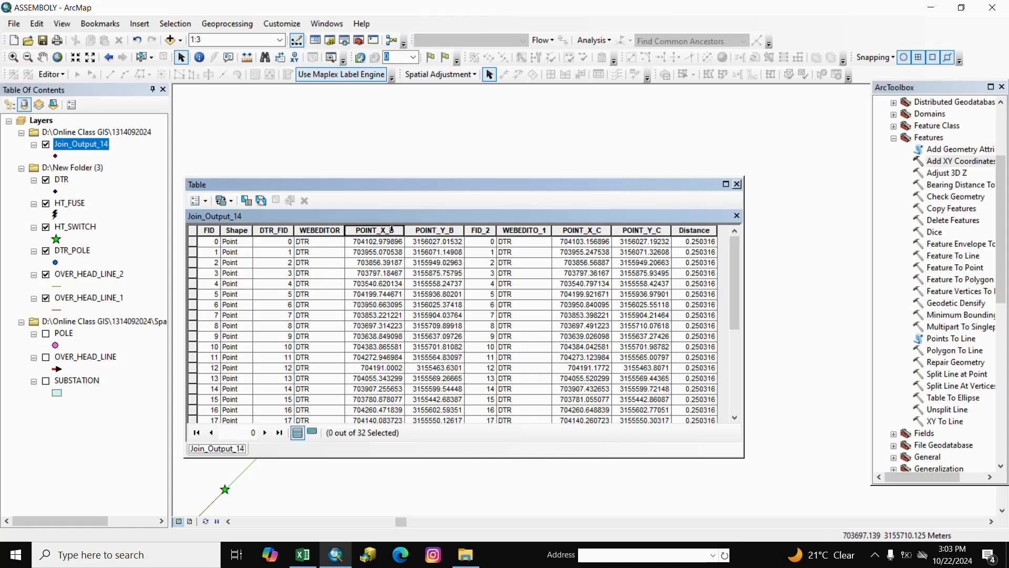
left_click(422, 231)
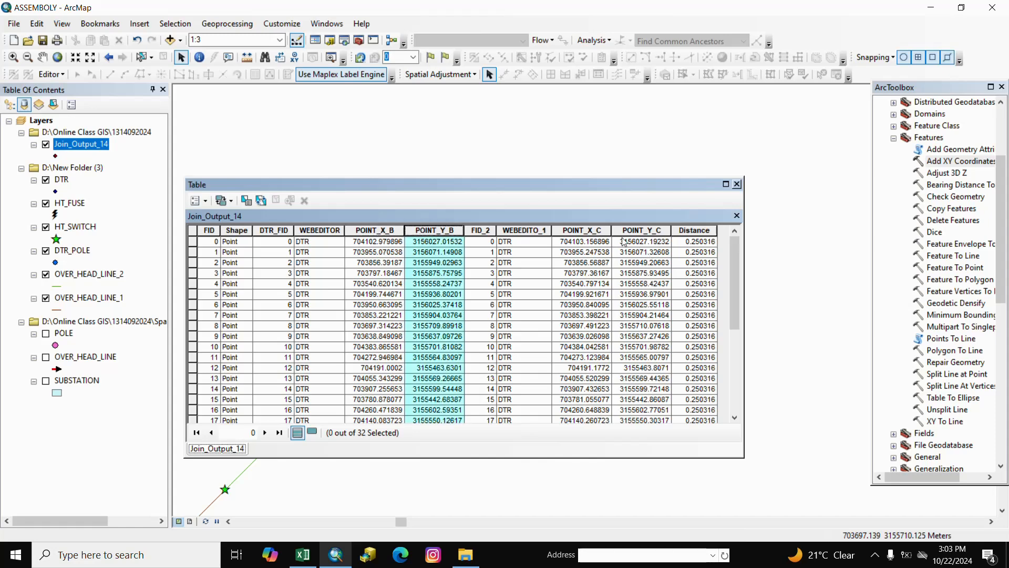
left_click(598, 232)
left_click(628, 232)
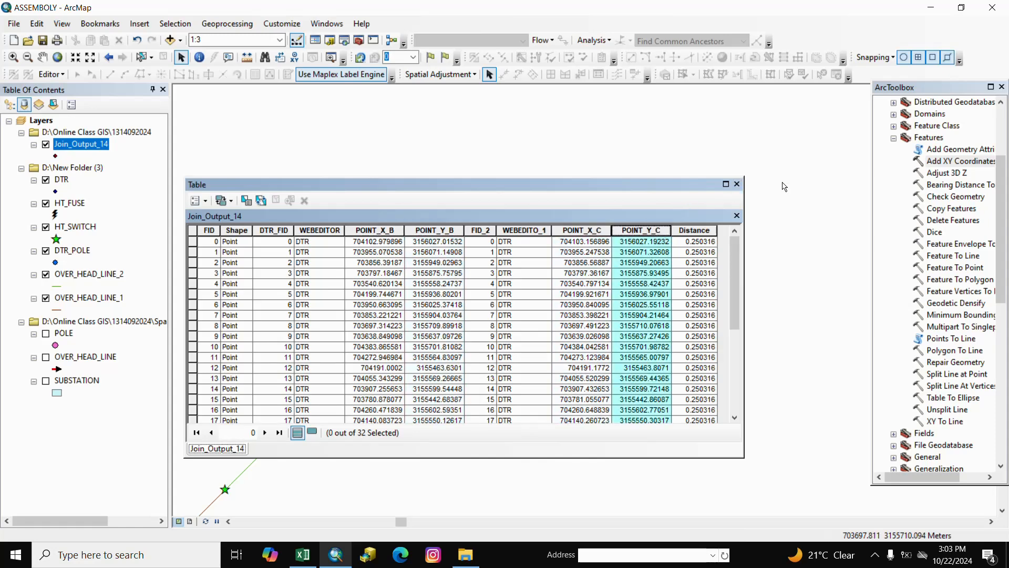
left_click(737, 184)
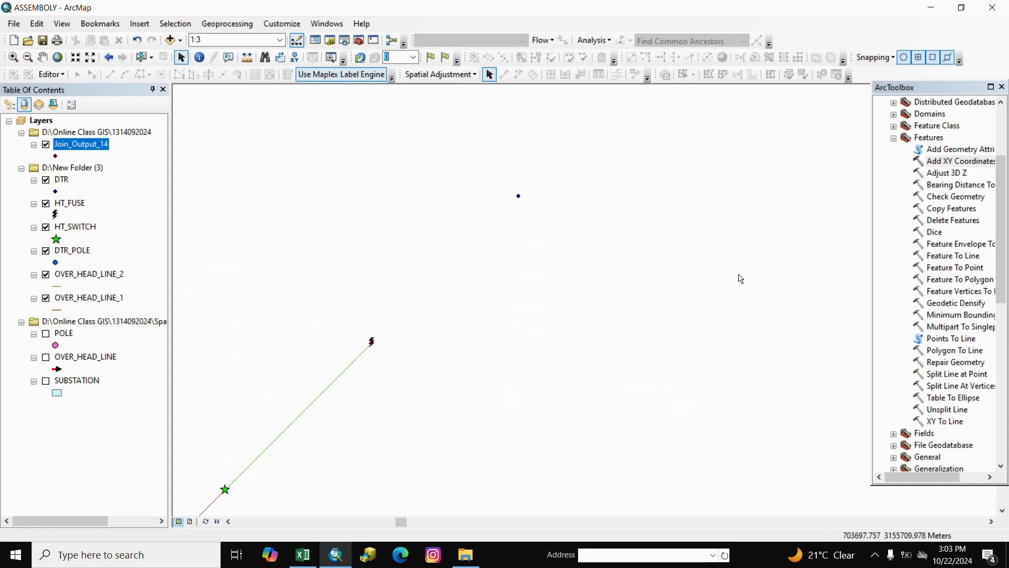
- Set up XY To Line with Join_Output_14 as the input table, POINT_X as start X field and POINT_Y as start Y field
double_click(938, 422)
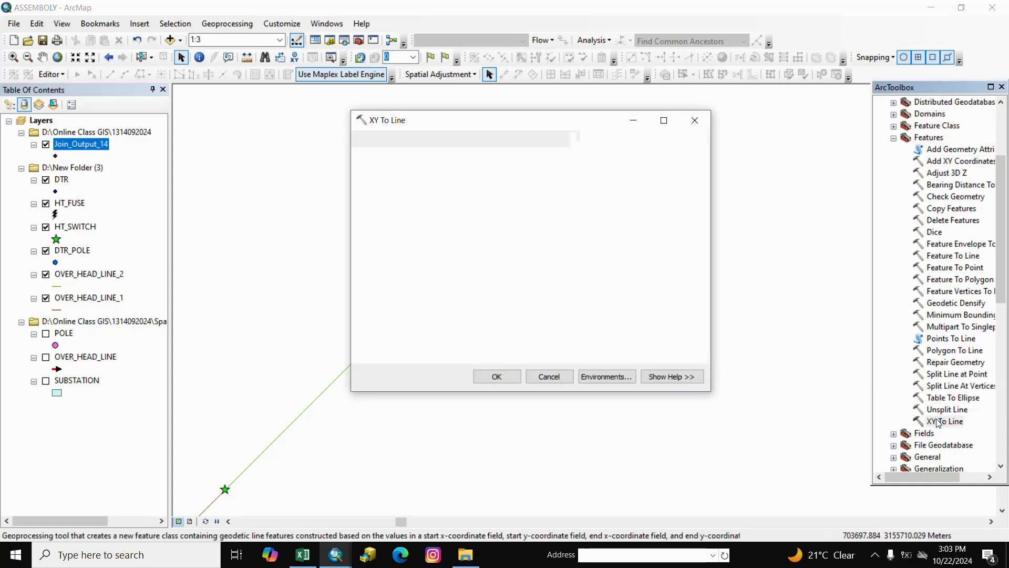
left_click(579, 159)
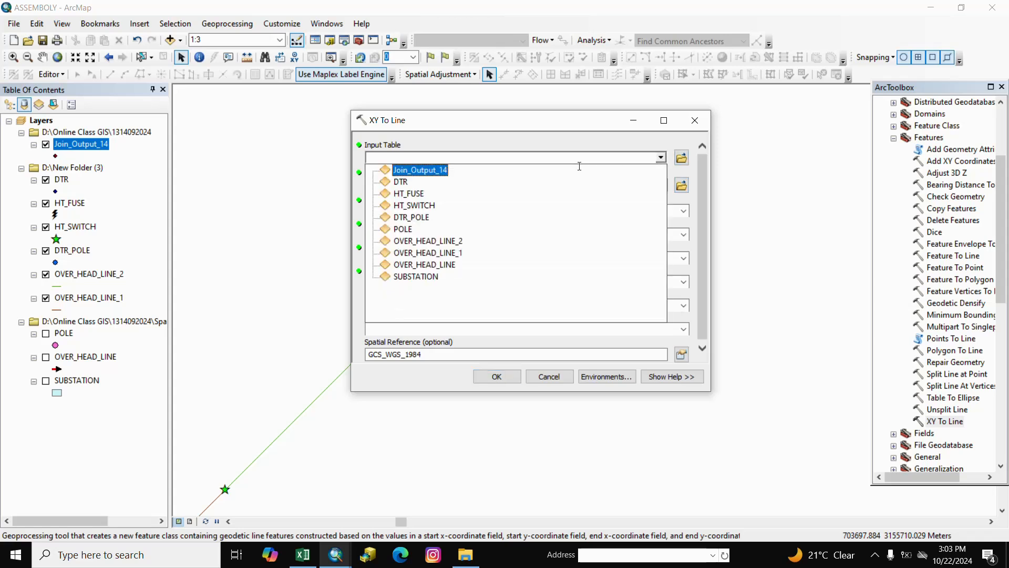
left_click(408, 169)
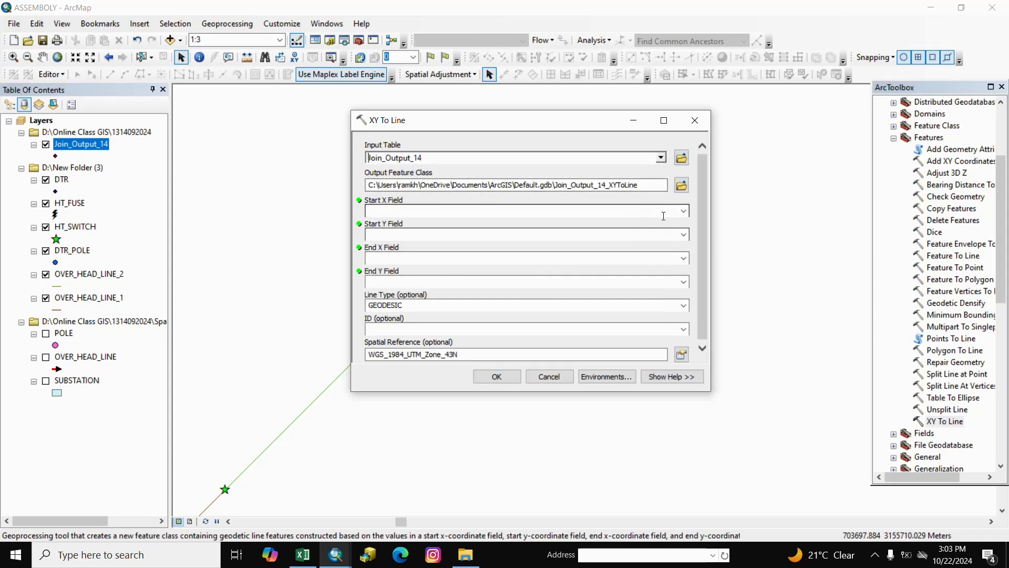
left_click(684, 211)
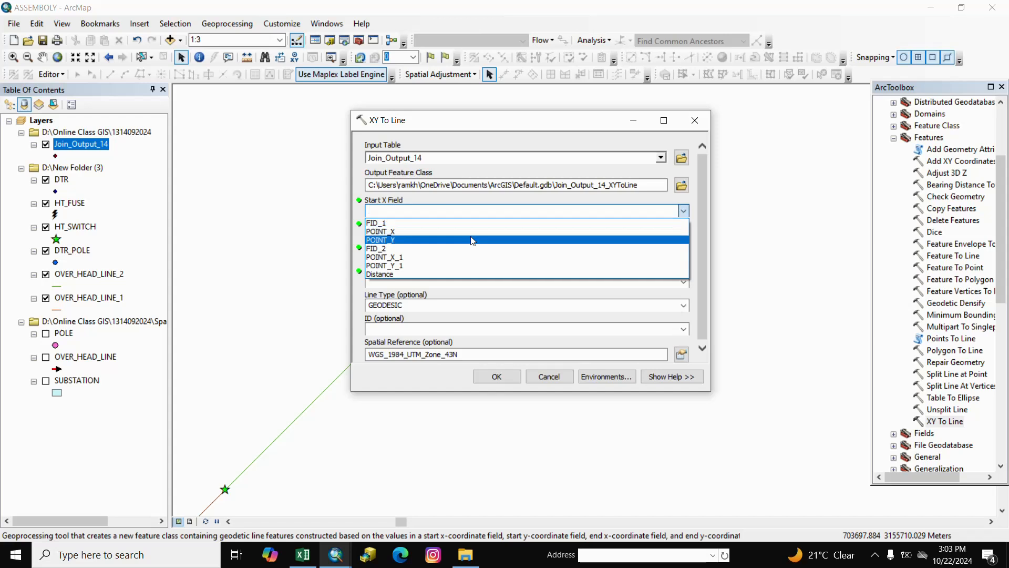
left_click(390, 232)
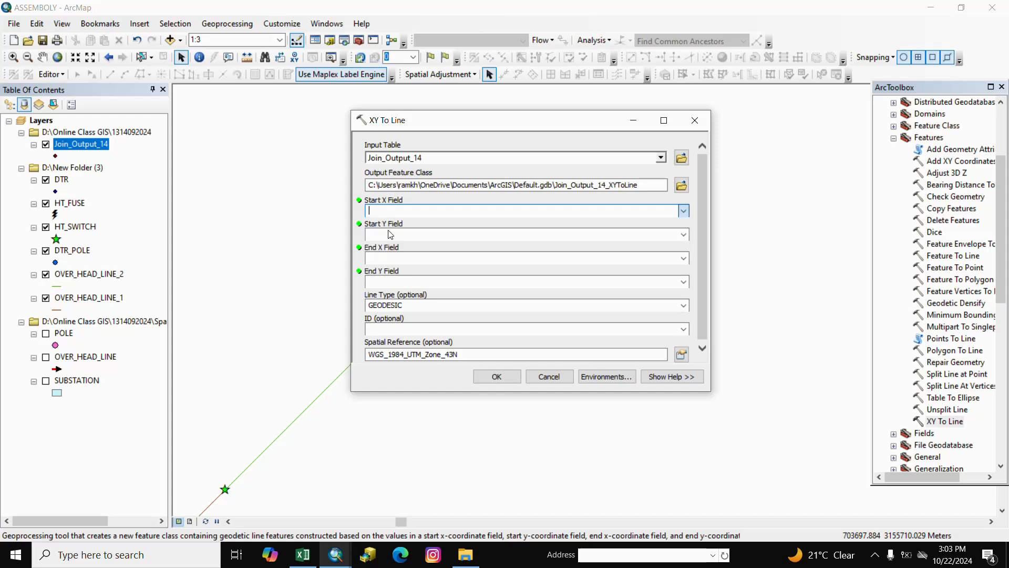
left_click(683, 235)
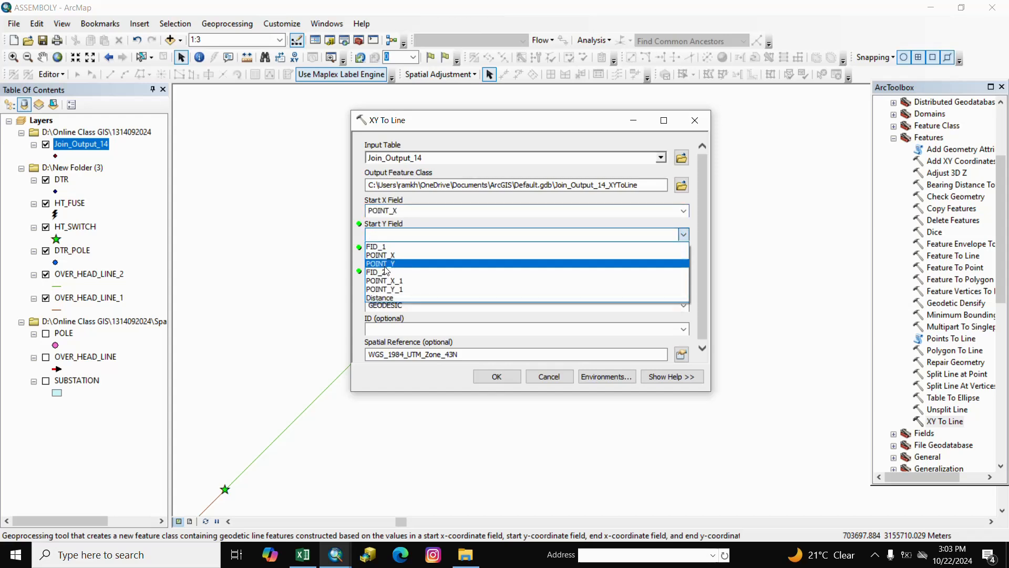
left_click(385, 266)
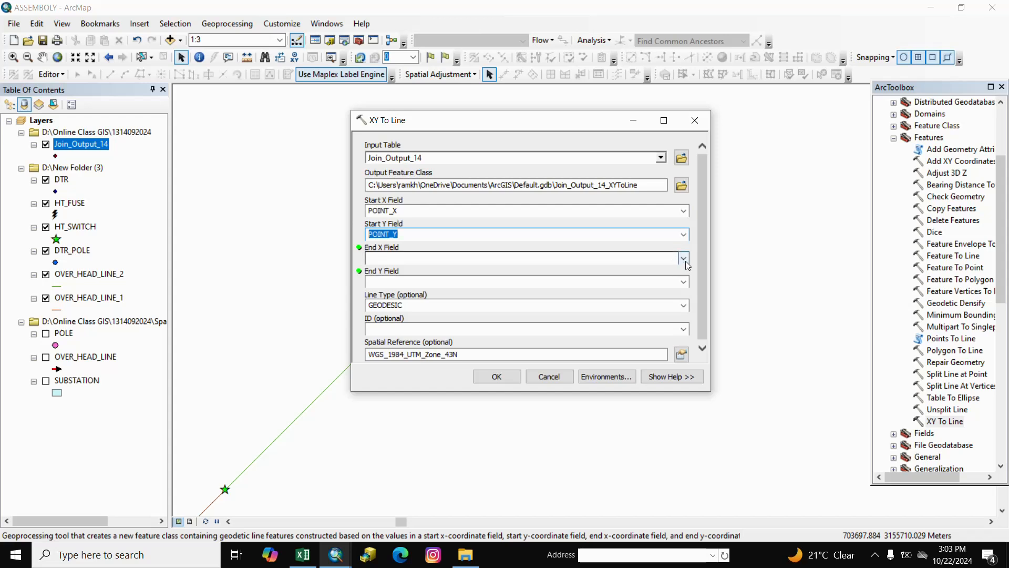
- Set the end X field to POINT_X_1 and the end Y field to POINT_Y_1, and run XY To Line
left_click(684, 258)
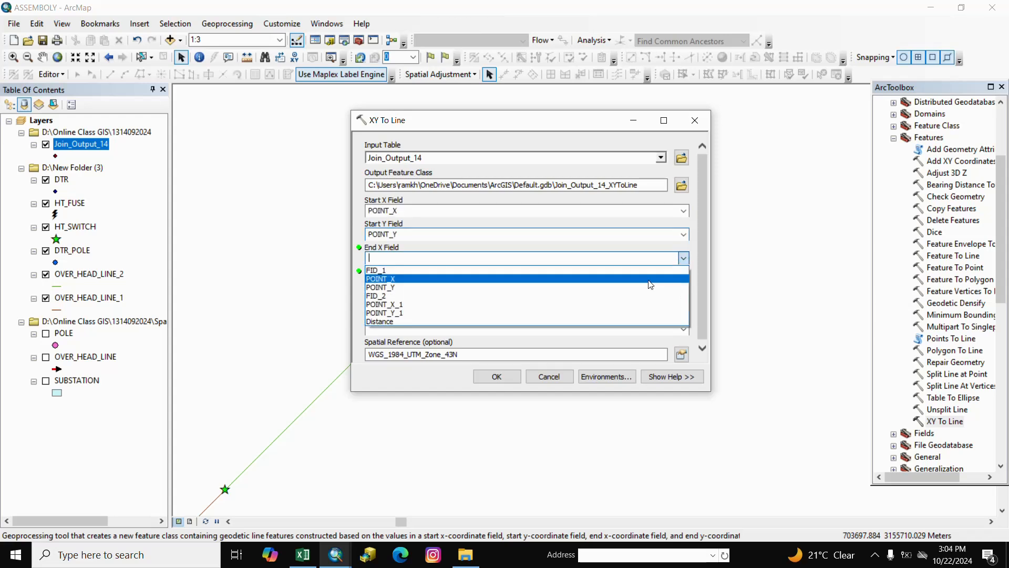
left_click(389, 305)
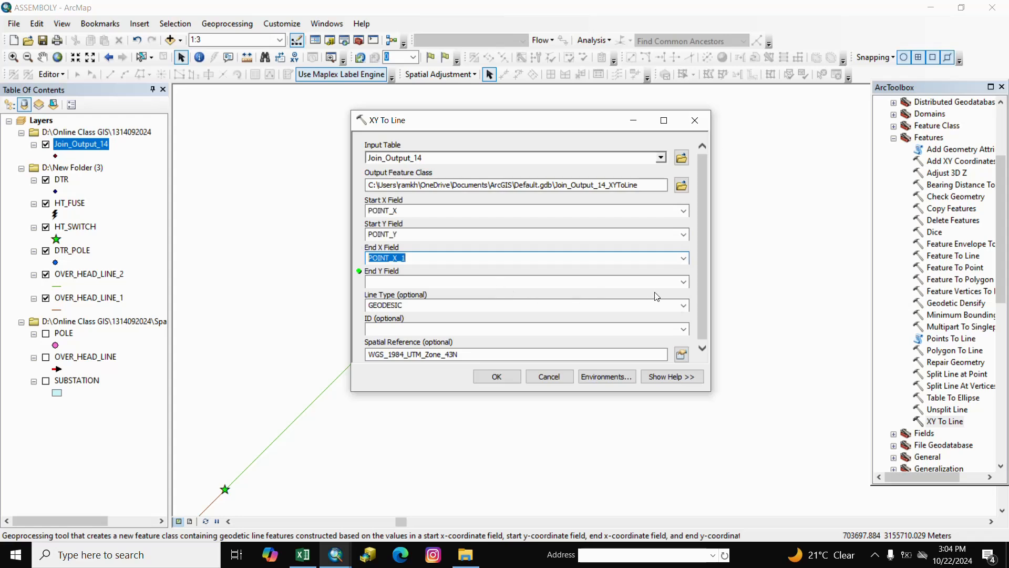
left_click(684, 282)
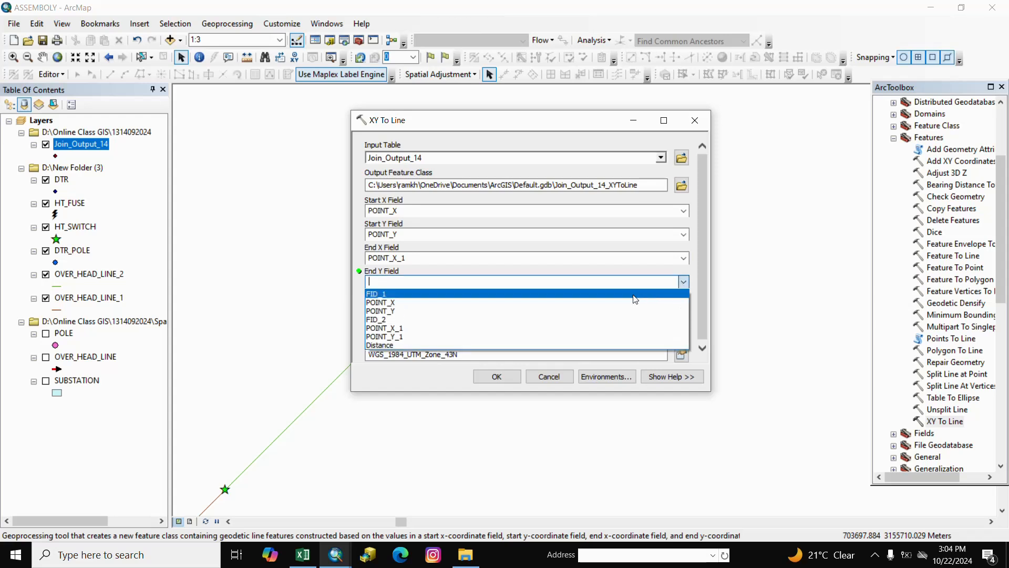
left_click(387, 337)
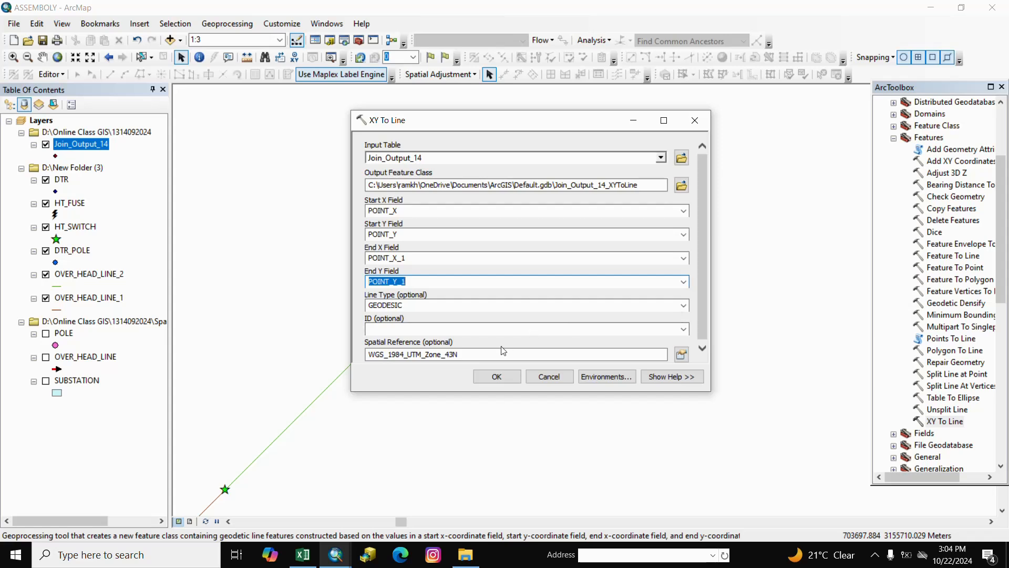
left_click(504, 382)
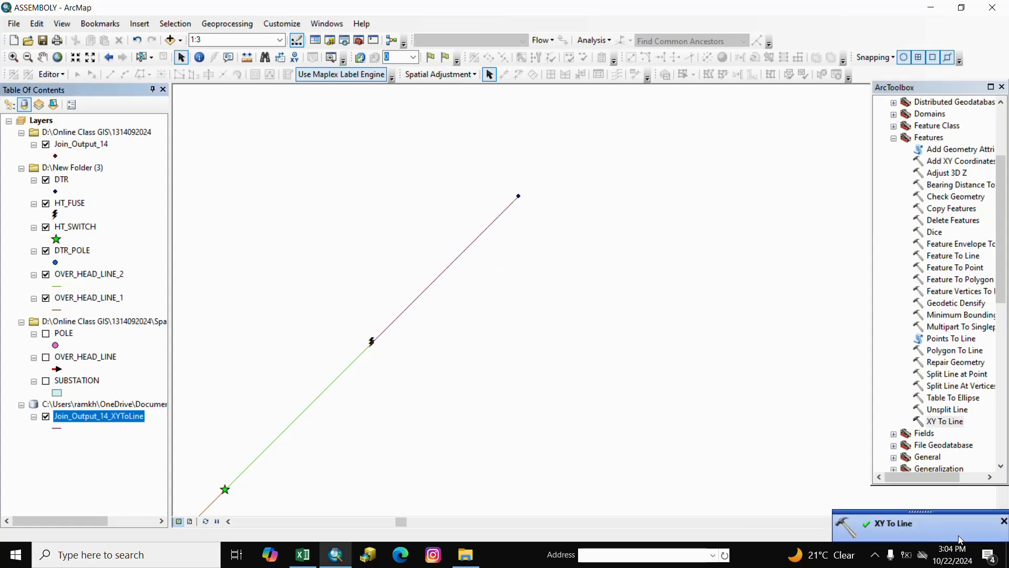
left_click(1003, 520)
left_click(101, 460)
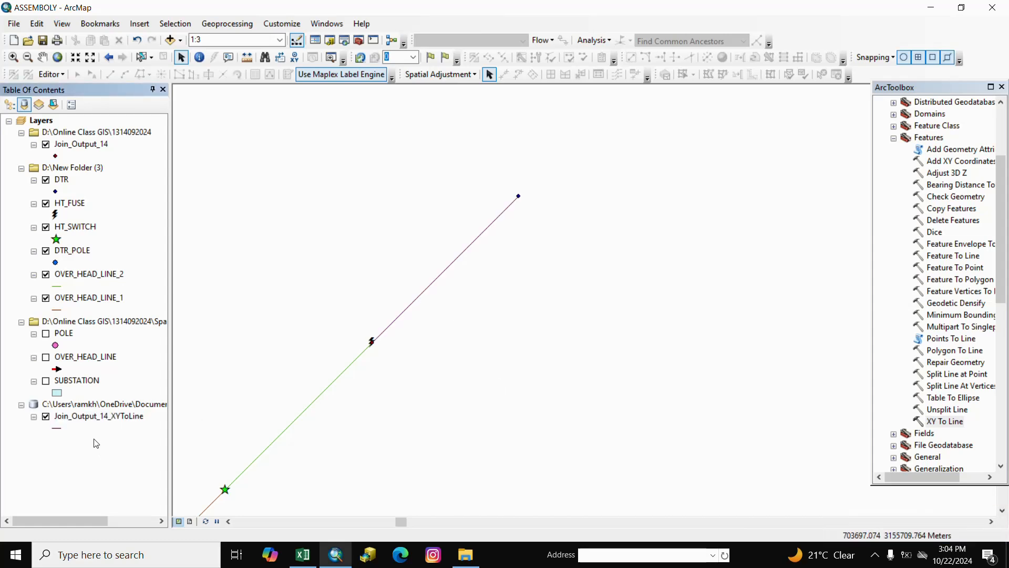
- Export all Join_Output_14_XYToLine features as the shapefile OVER_HEAD_LINE_3.shp in New Folder (3) and add it to the map
right_click(98, 419)
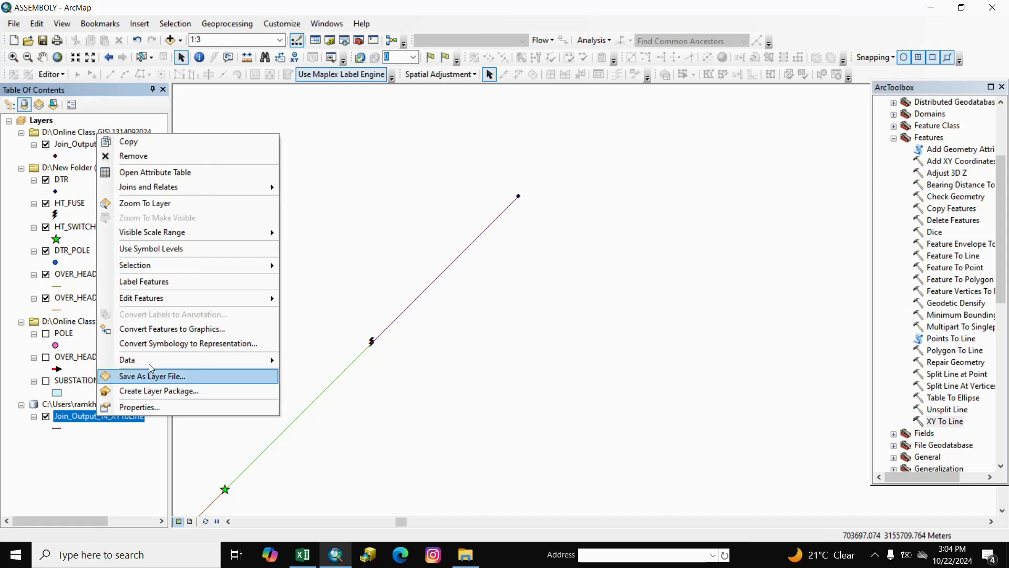
mouse_move(149, 362)
left_click(314, 376)
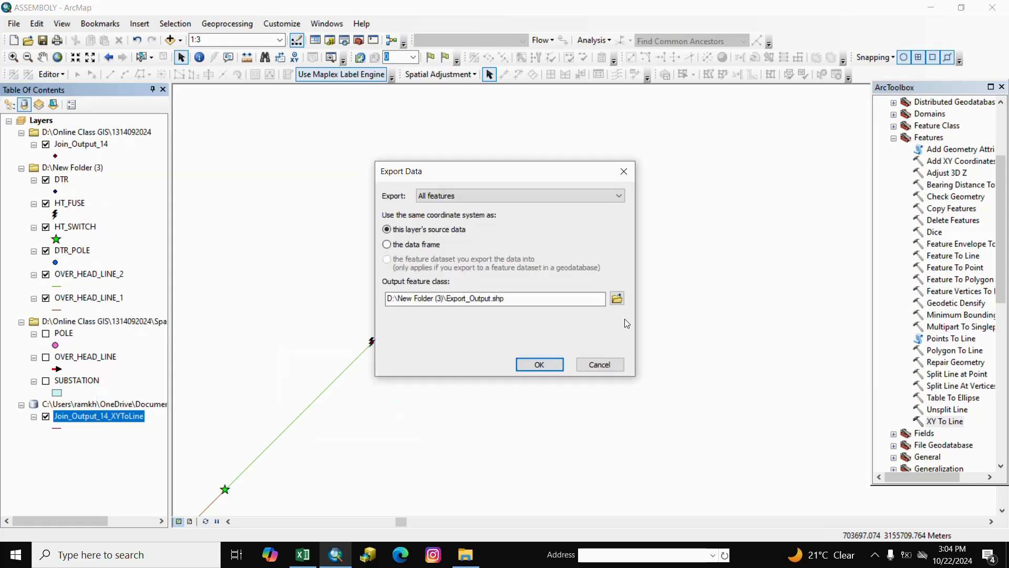
left_click(617, 299)
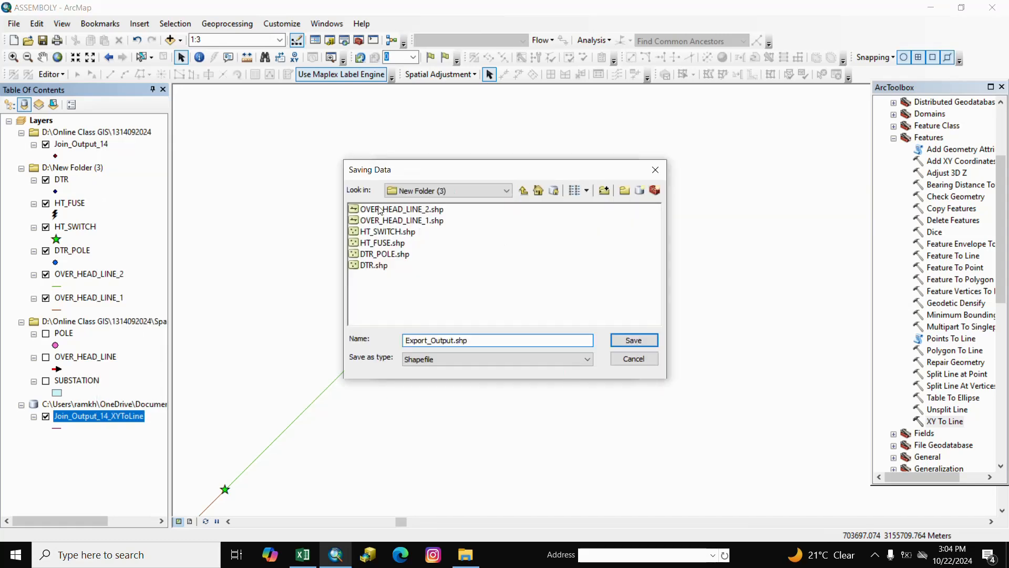
left_click(379, 210)
left_click(473, 340)
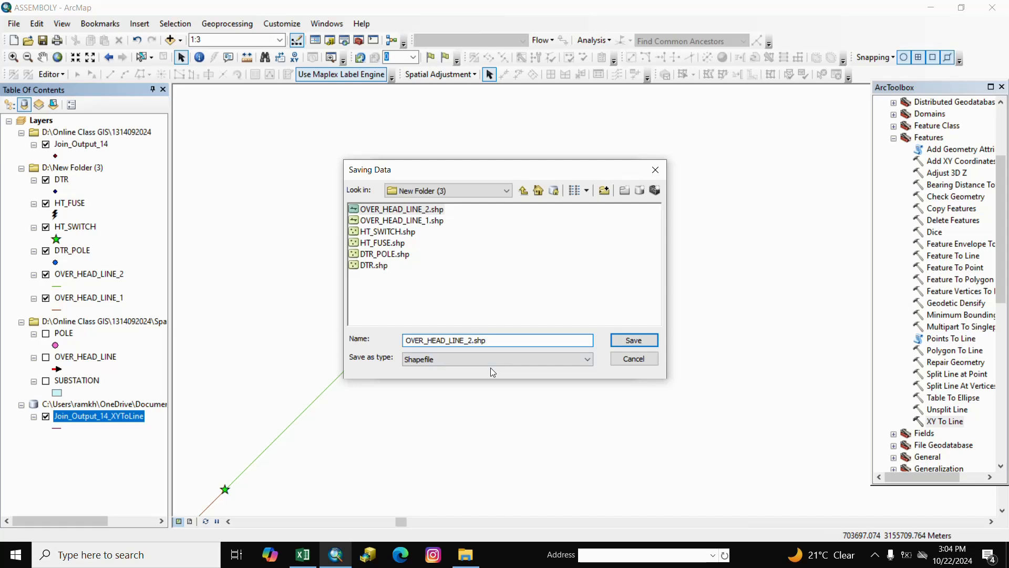
type("3")
left_click(631, 341)
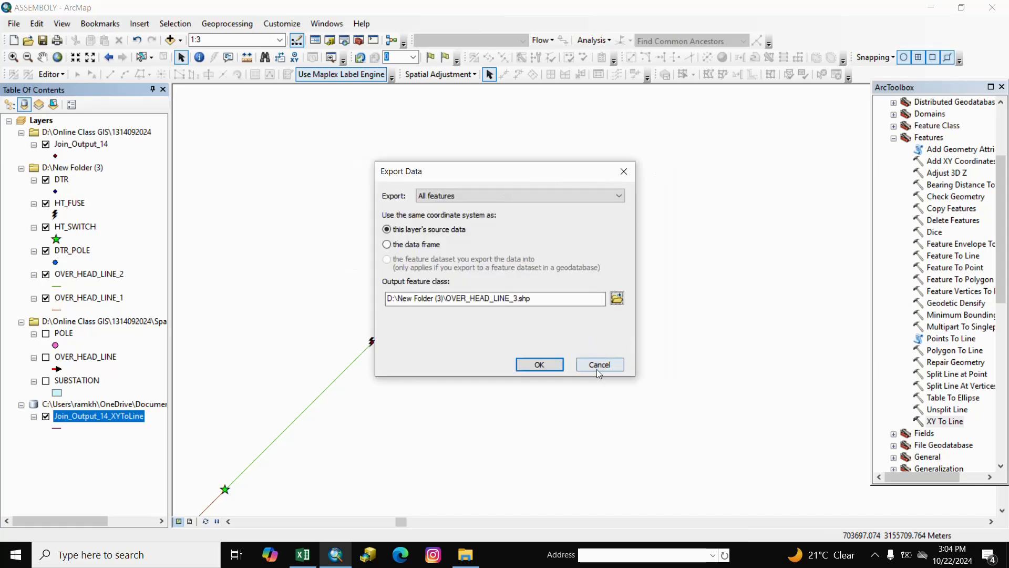
left_click(558, 369)
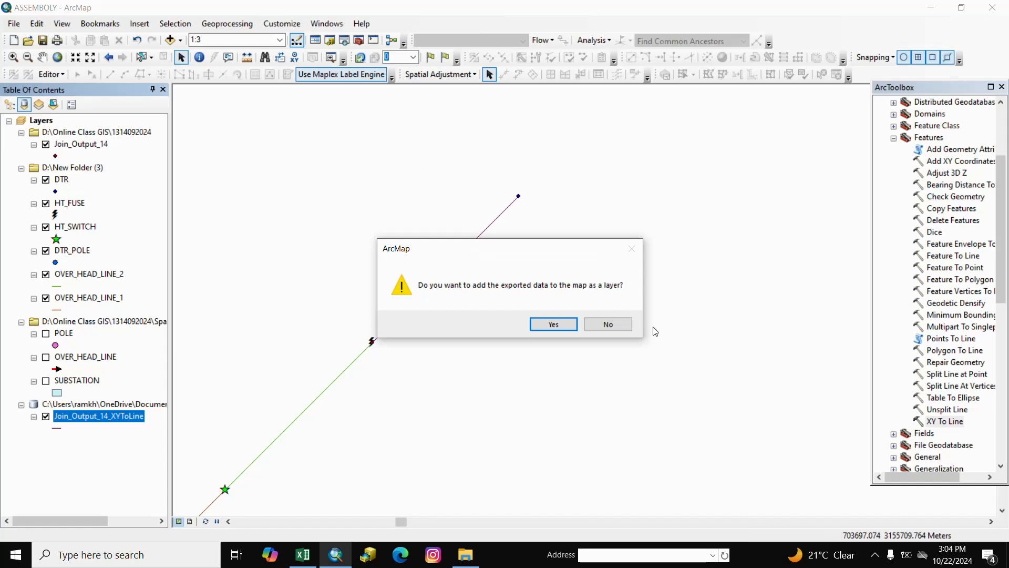
left_click(555, 326)
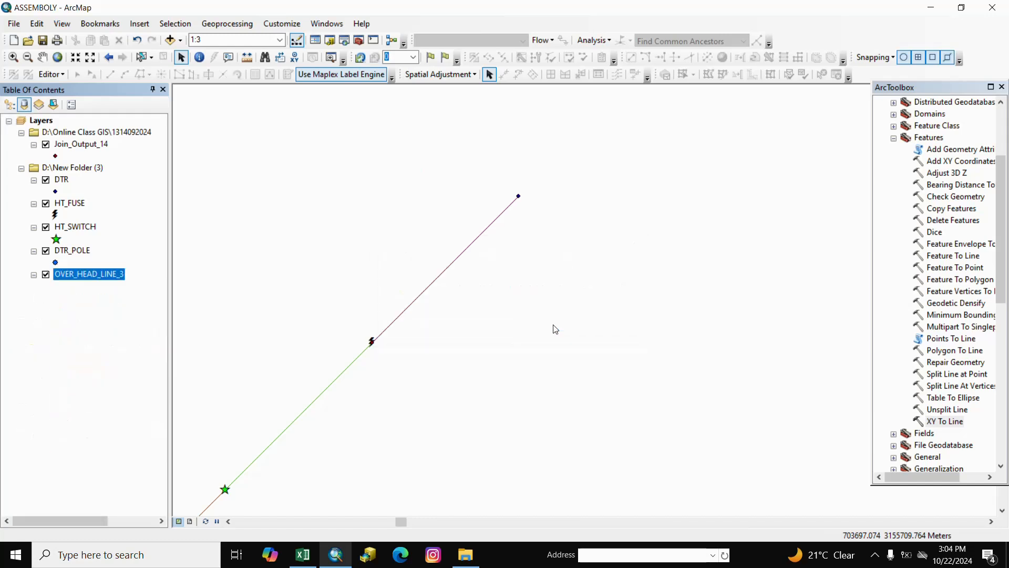
- Remove the Join_Output_14_XYToLine and Join_Output_14 layers from the map together with their source groups
right_click(84, 428)
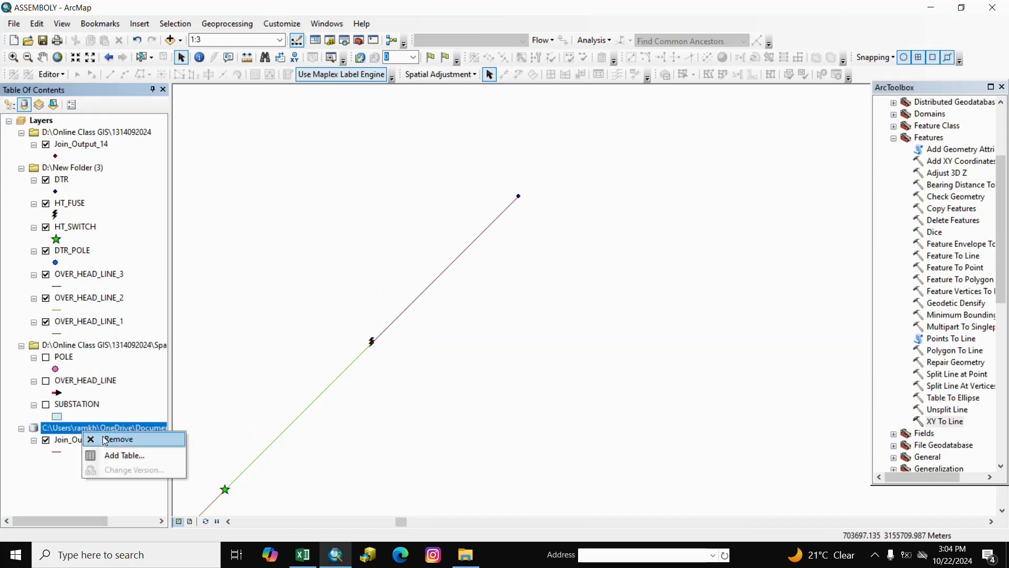
left_click(105, 441)
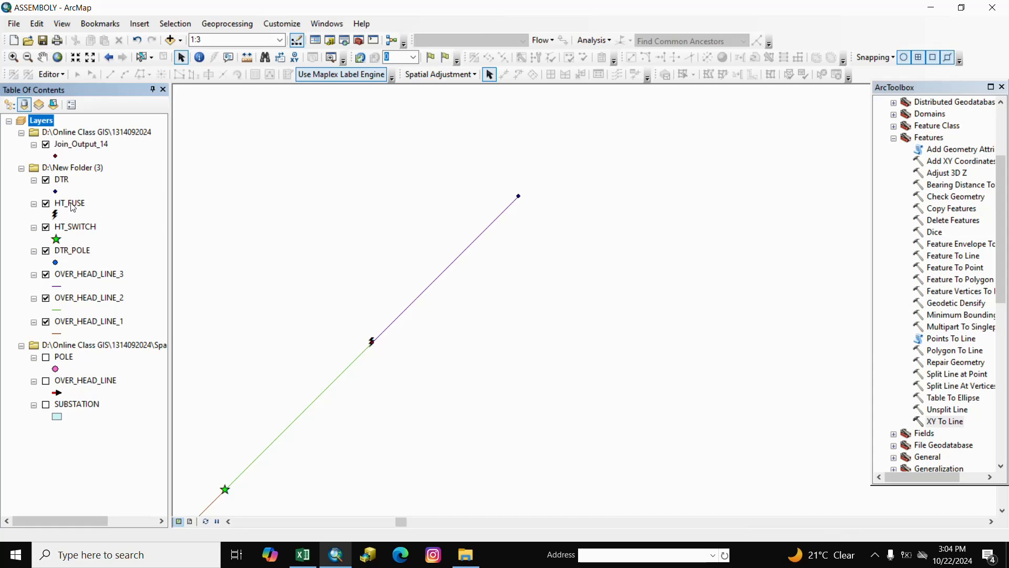
right_click(95, 132)
left_click(112, 138)
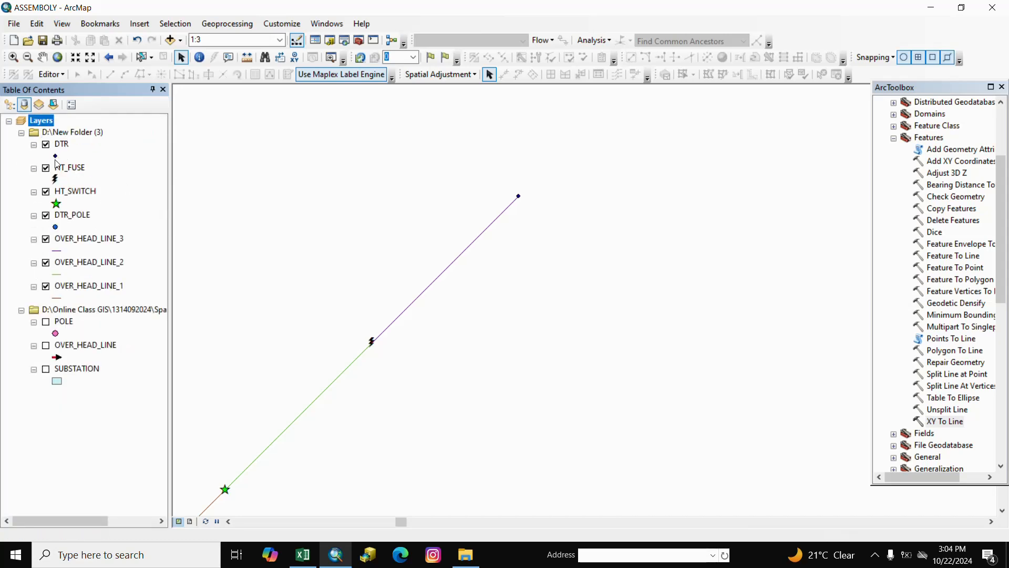
- Change the DTR layer's symbol to the green DistributionTransformer triangle at size 27
double_click(56, 157)
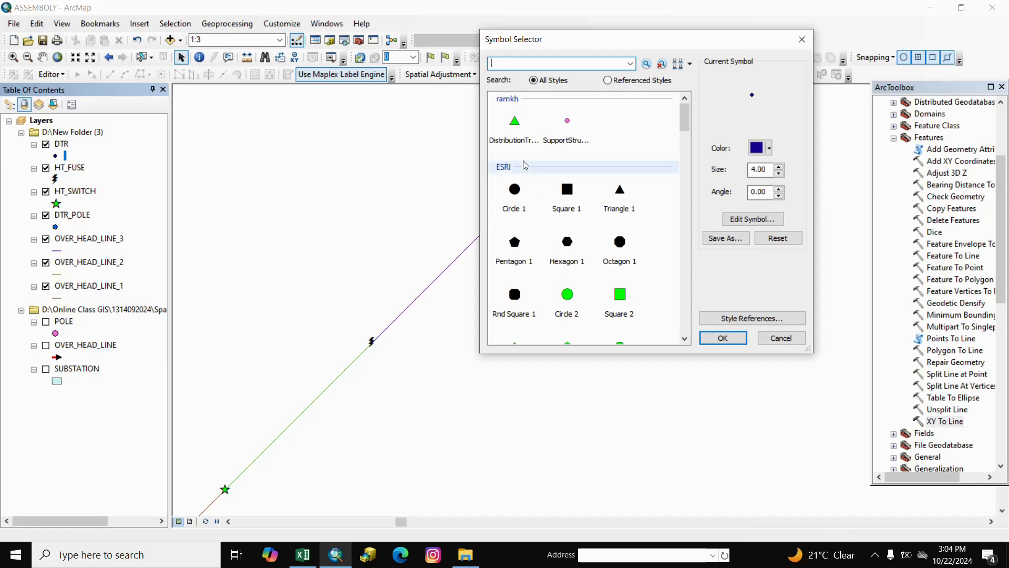
left_click(517, 122)
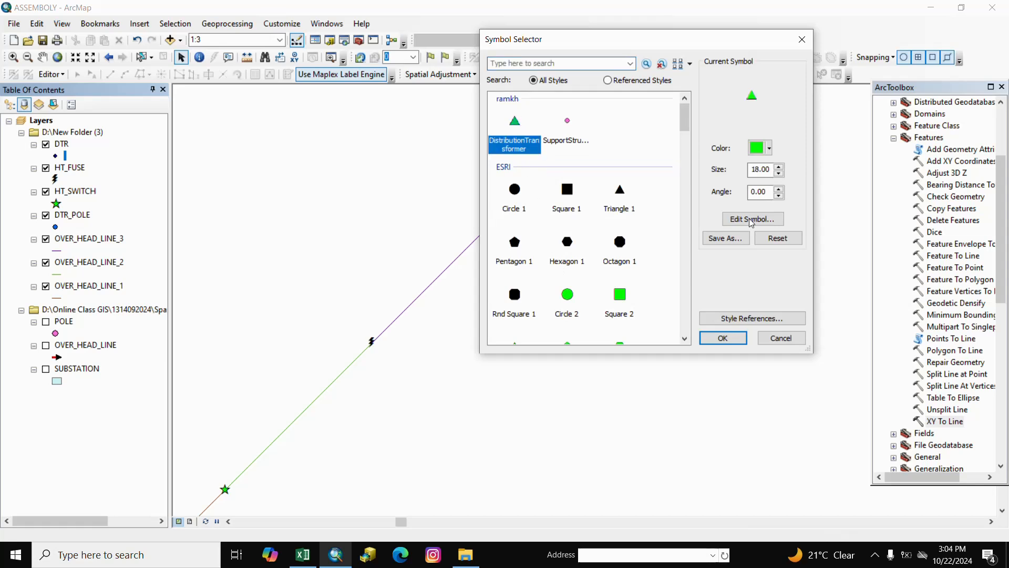
left_click(779, 167)
left_click(778, 167)
left_click(777, 166)
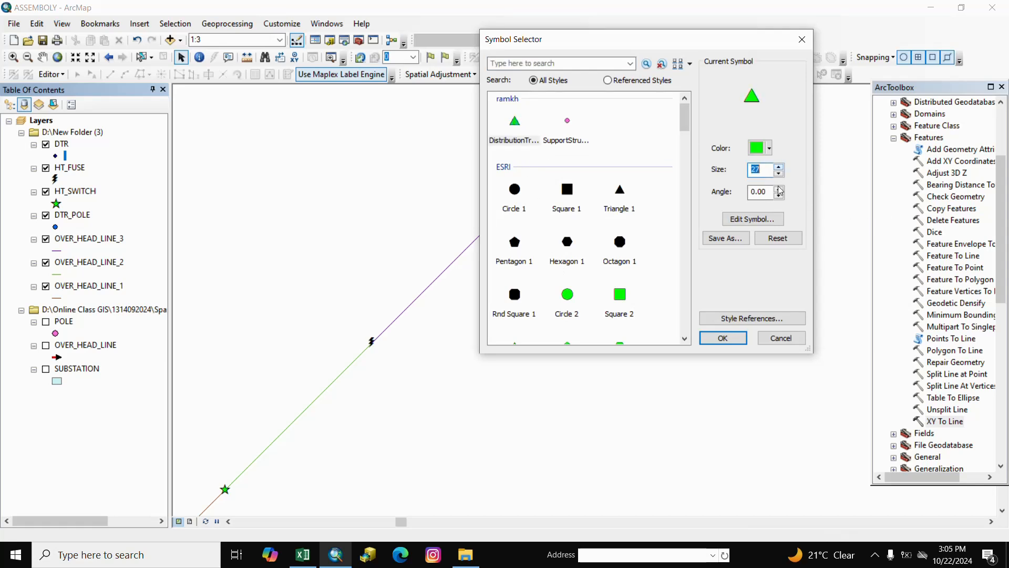
left_click(723, 338)
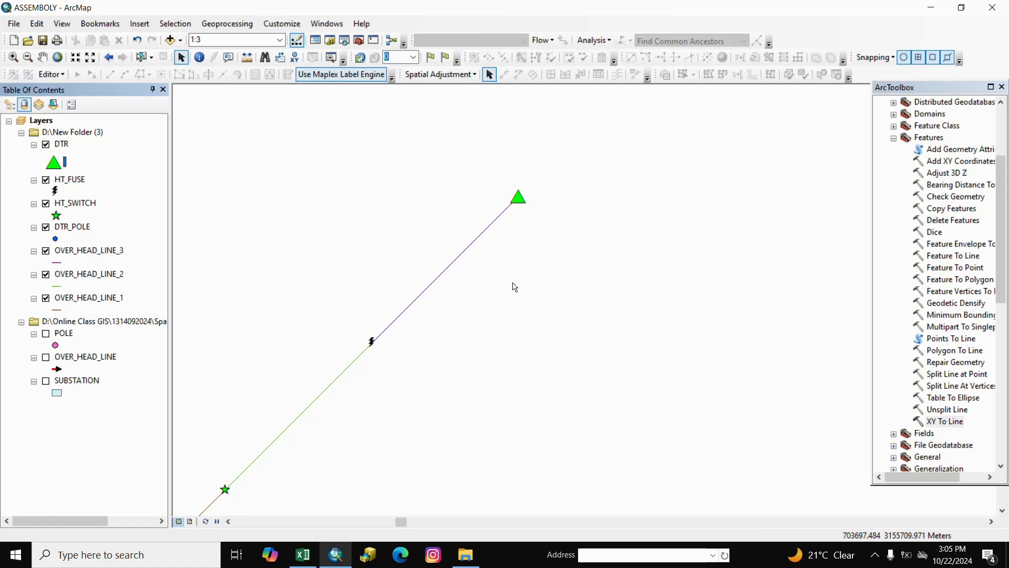
- Set the HT_FUSE layer's symbol size to 26
scroll(494, 288, "up", 2)
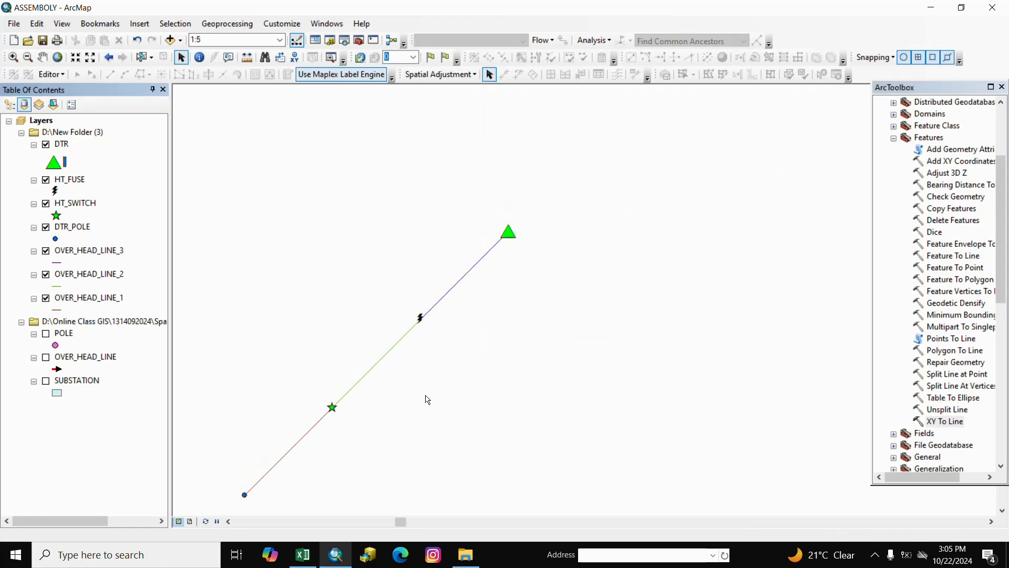
left_click(59, 192)
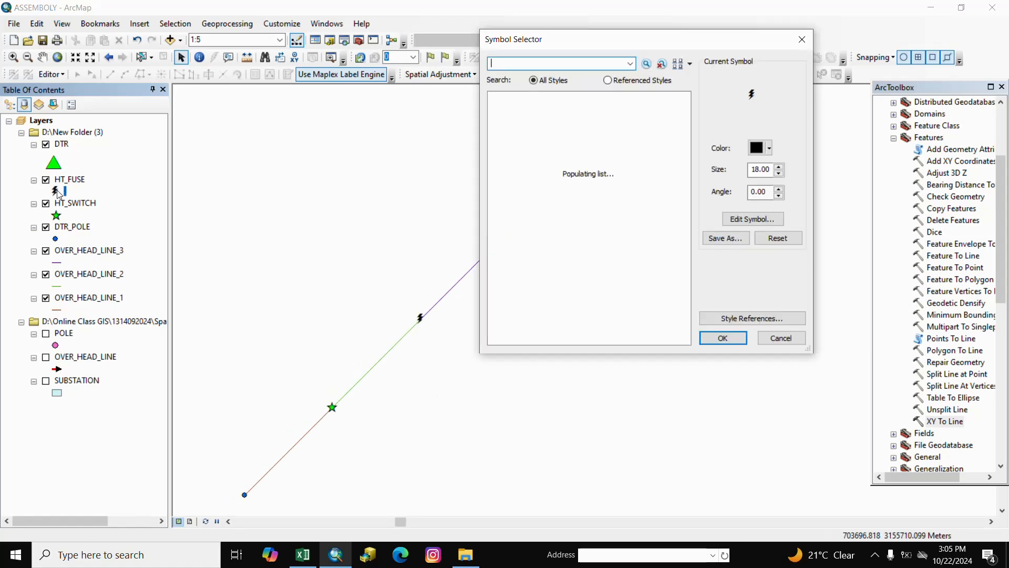
left_click(778, 167)
left_click(778, 167)
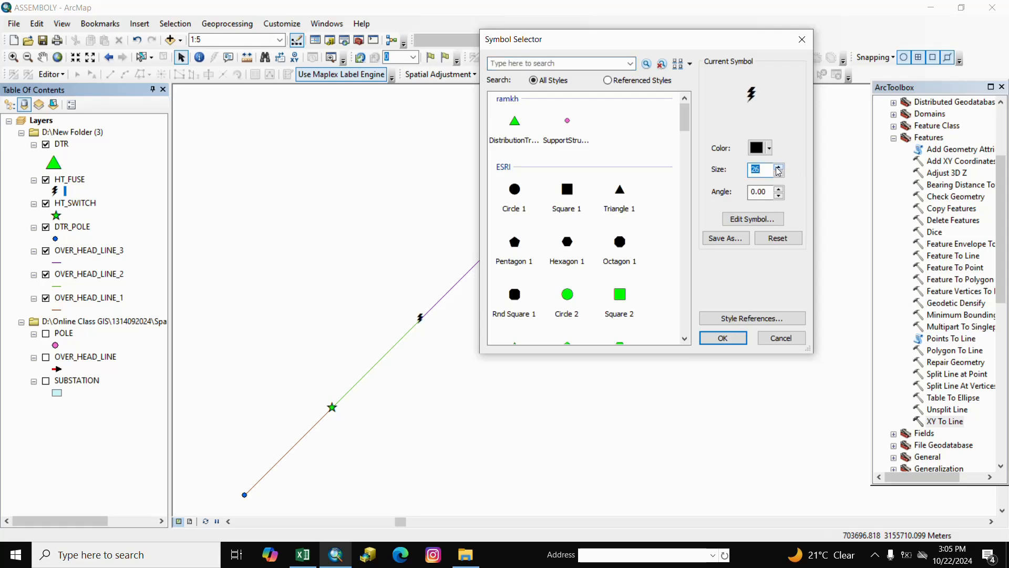
left_click(723, 338)
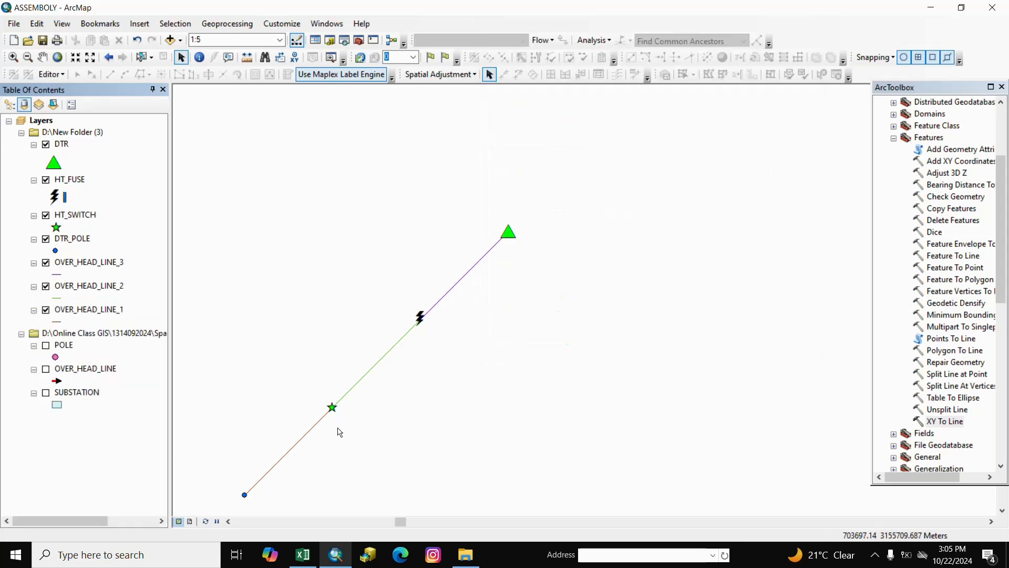
- Set the HT_SWITCH layer's star symbol size to 27
left_click(56, 227)
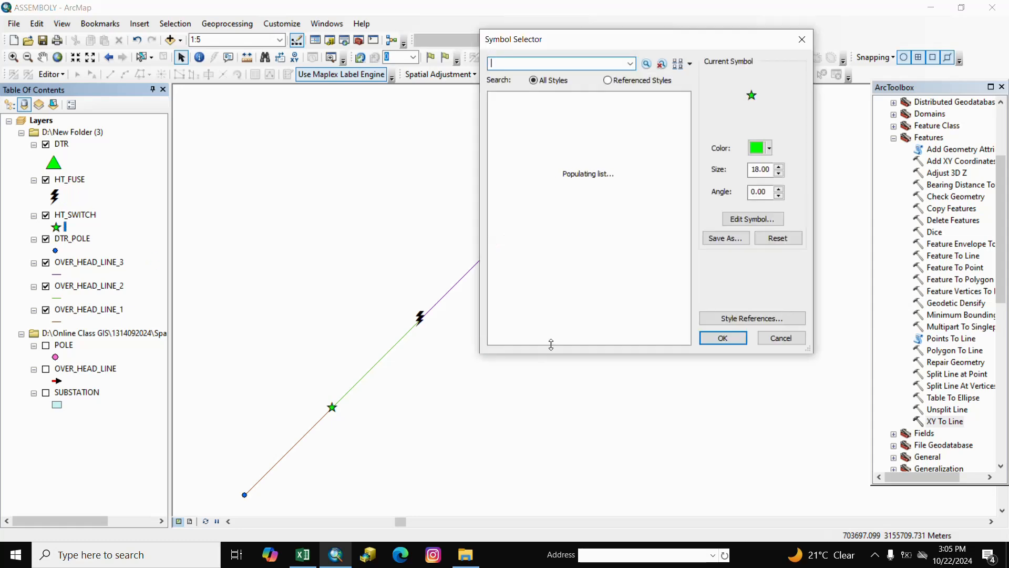
left_click(779, 167)
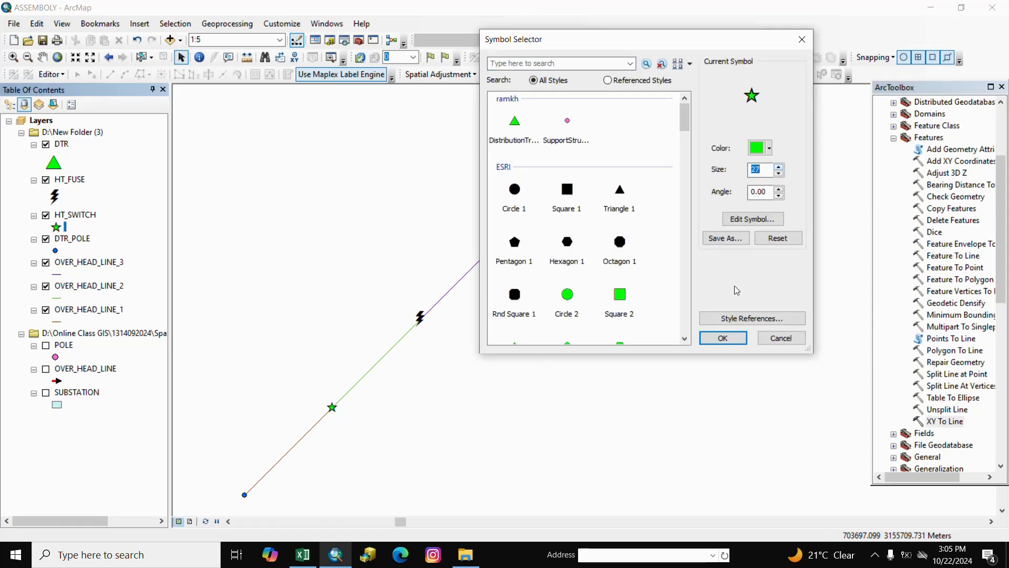
left_click(723, 337)
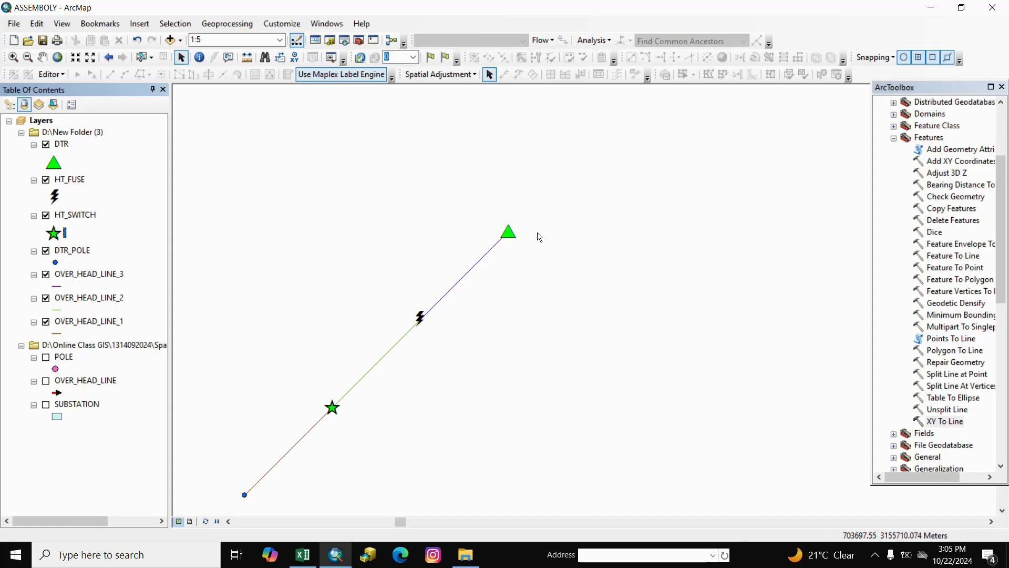
- Export all DTR features to D:\New Folder (3) as the shapefile LT_FUSE.shp and add it to the map
right_click(61, 146)
mouse_move(130, 371)
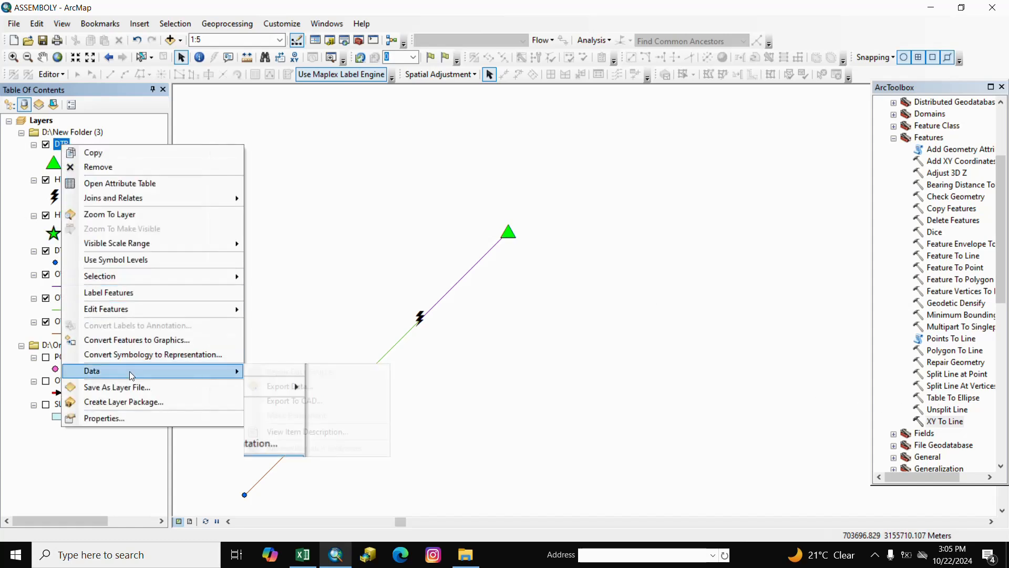
left_click(284, 386)
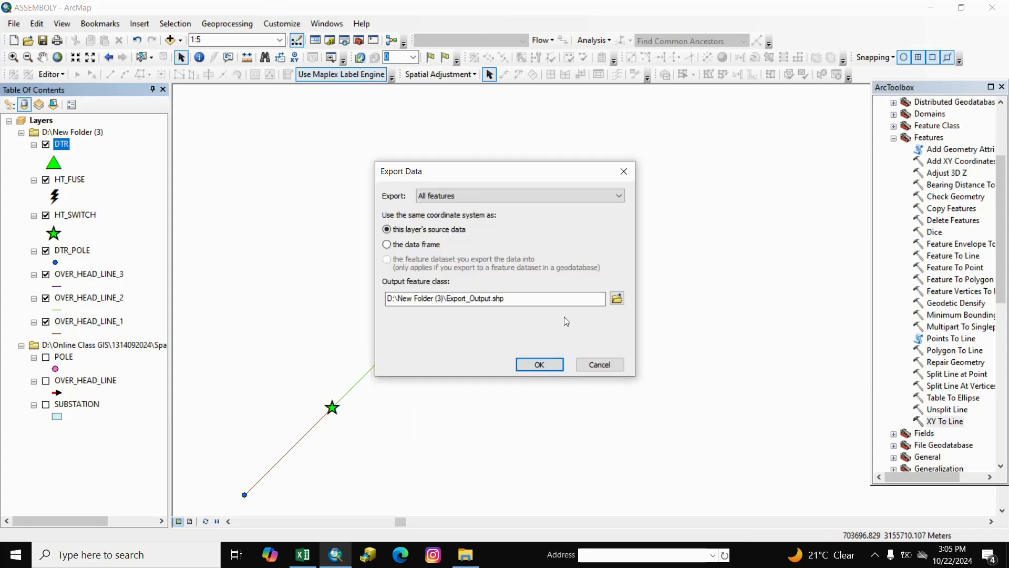
left_click(616, 297)
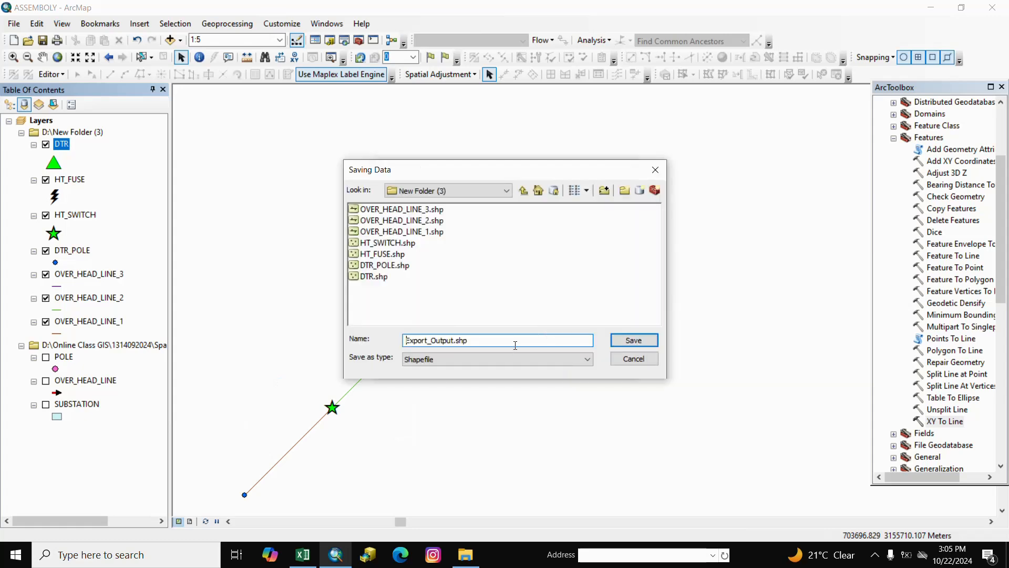
left_click_drag(516, 346, 422, 348)
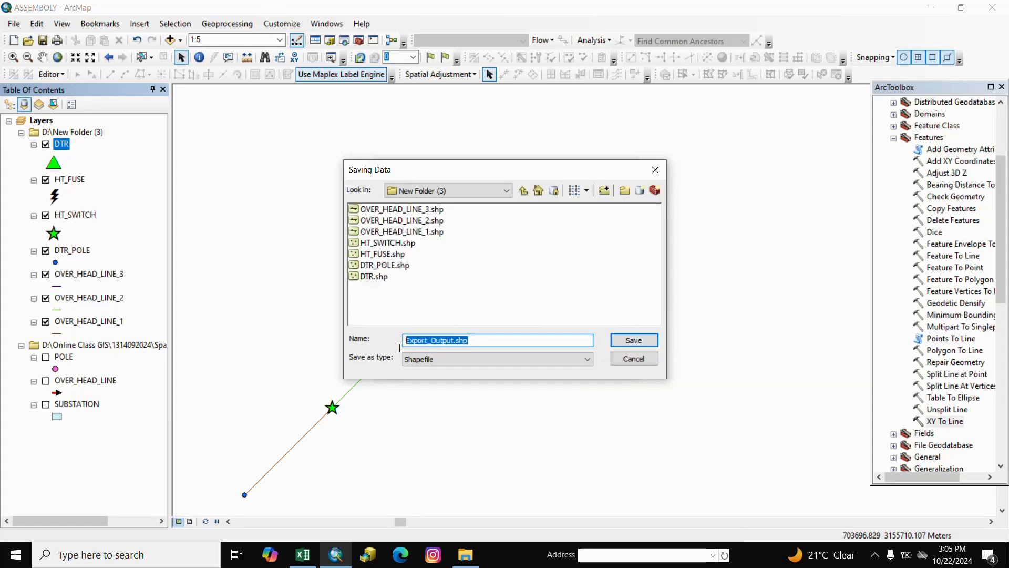
type("LT")
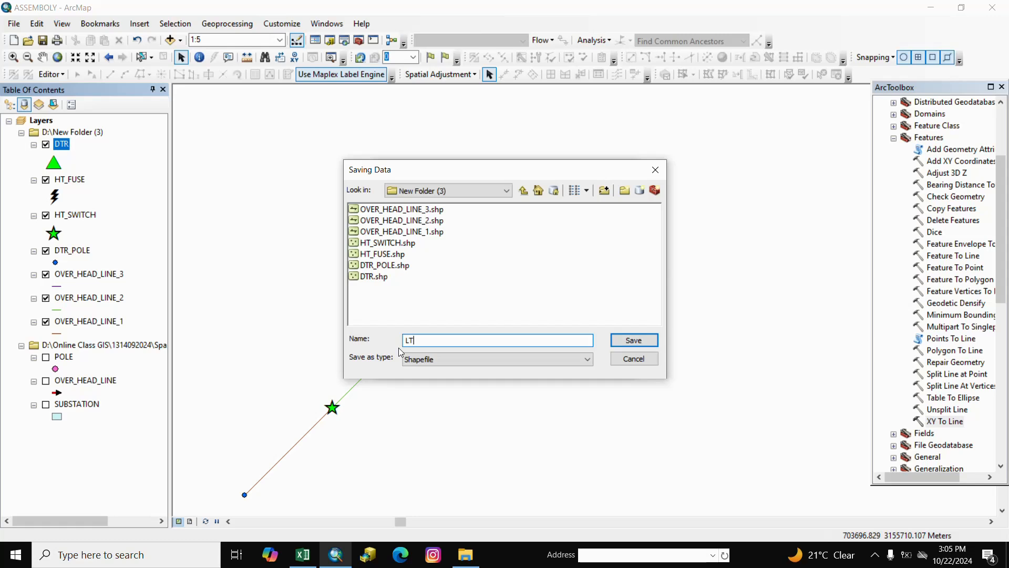
type("_FUSE")
left_click(631, 344)
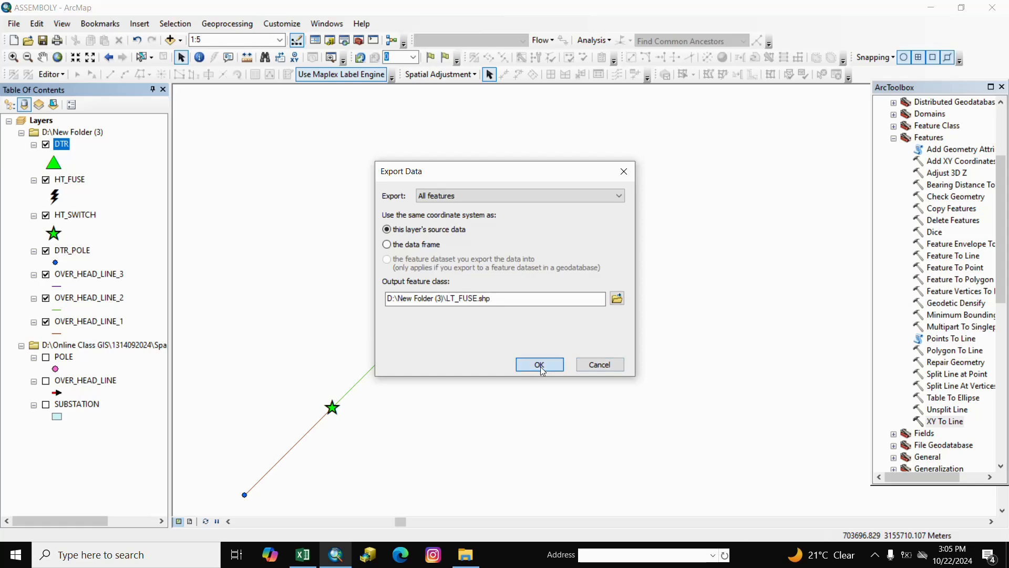
left_click(552, 366)
left_click(554, 324)
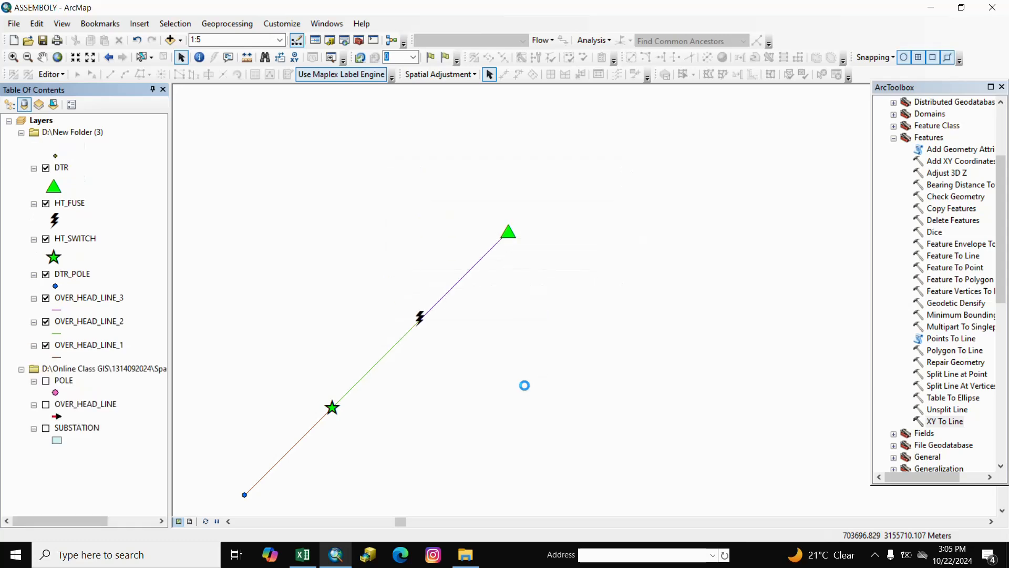
- Delete the POINT_X and POINT_Y fields from the LT_FUSE attribute table and close the table
left_click(63, 157)
right_click(76, 146)
left_click(126, 188)
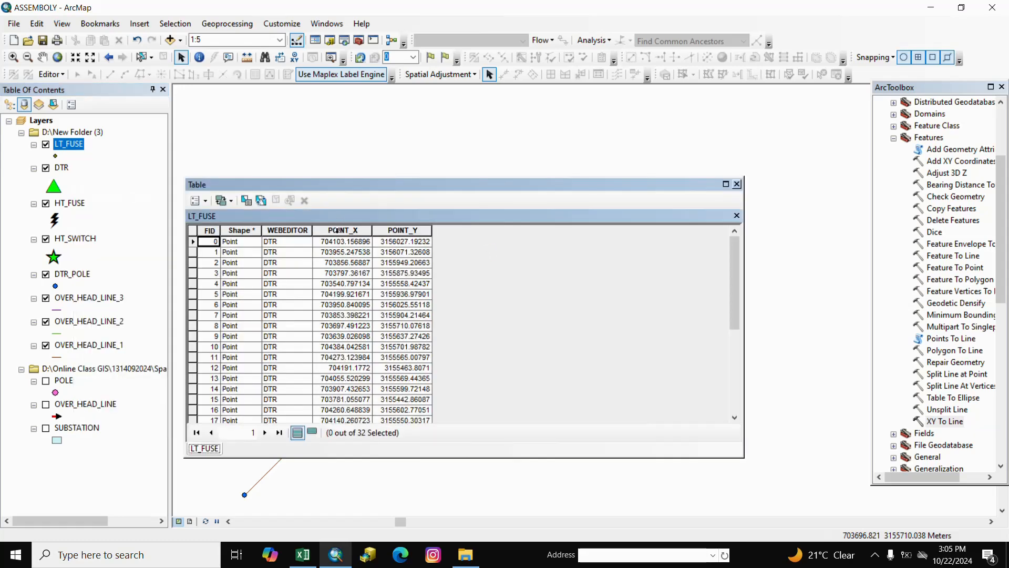
right_click(337, 230)
left_click(383, 375)
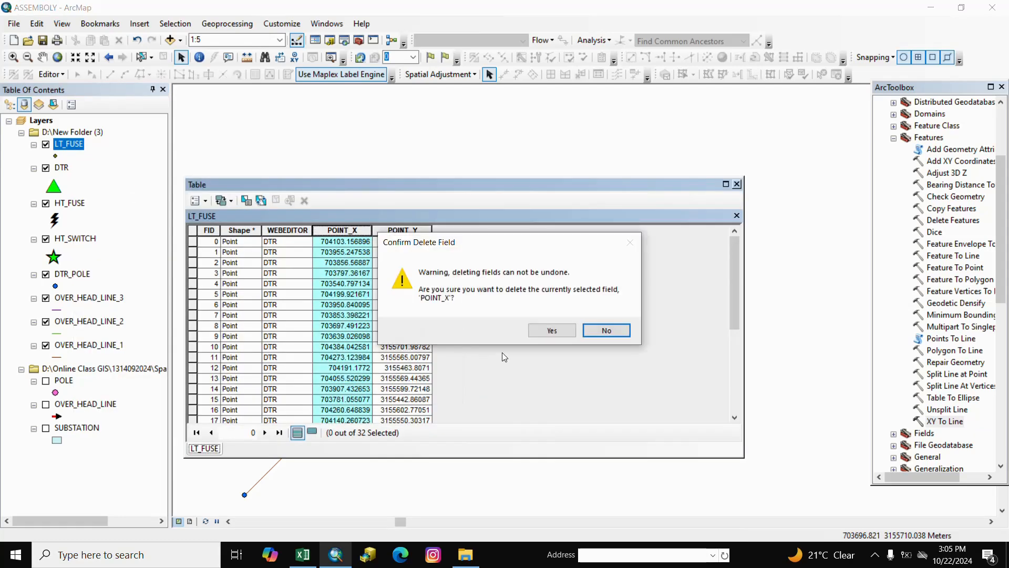
left_click(552, 330)
left_click(352, 230)
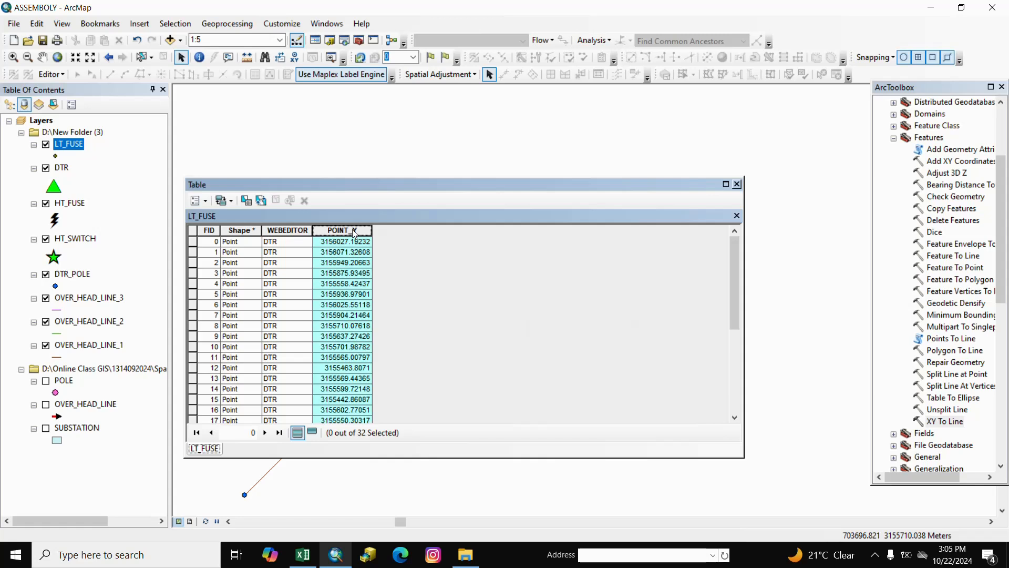
right_click(353, 230)
left_click(387, 376)
left_click(551, 335)
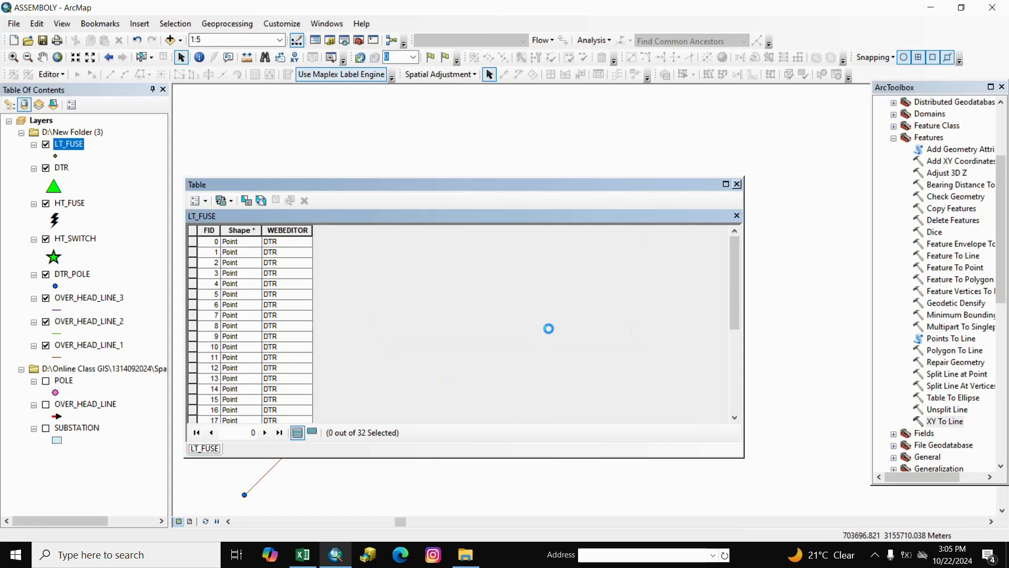
left_click(737, 183)
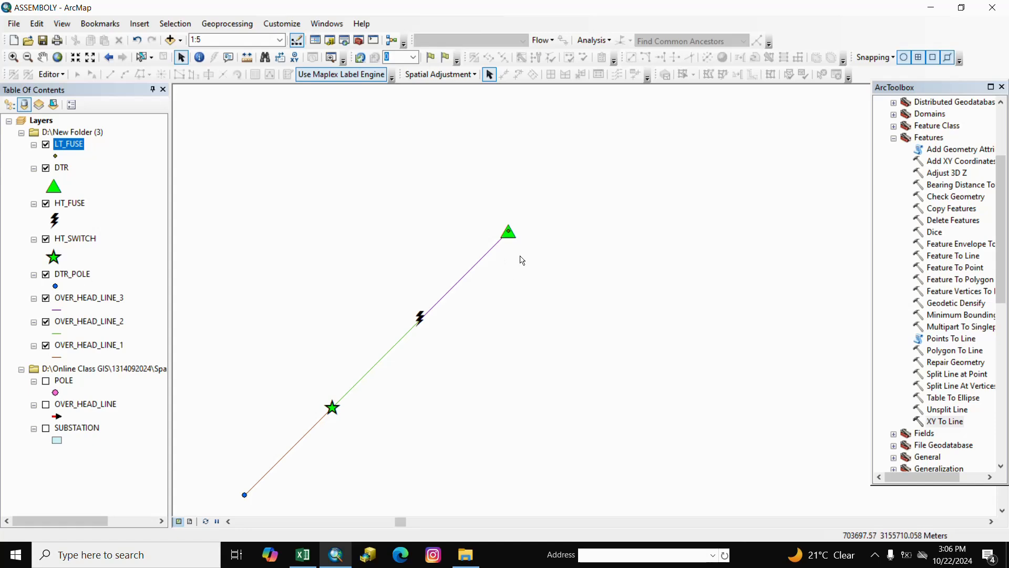
- Start an edit session on the D:\New Folder (3) workspace
left_click(51, 74)
right_click(57, 75)
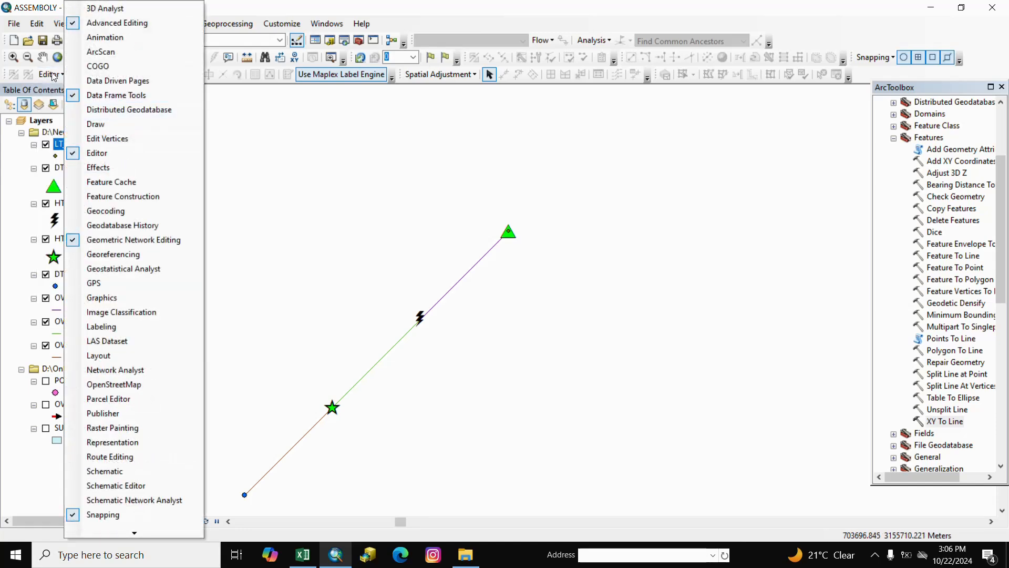
left_click(51, 74)
left_click(69, 91)
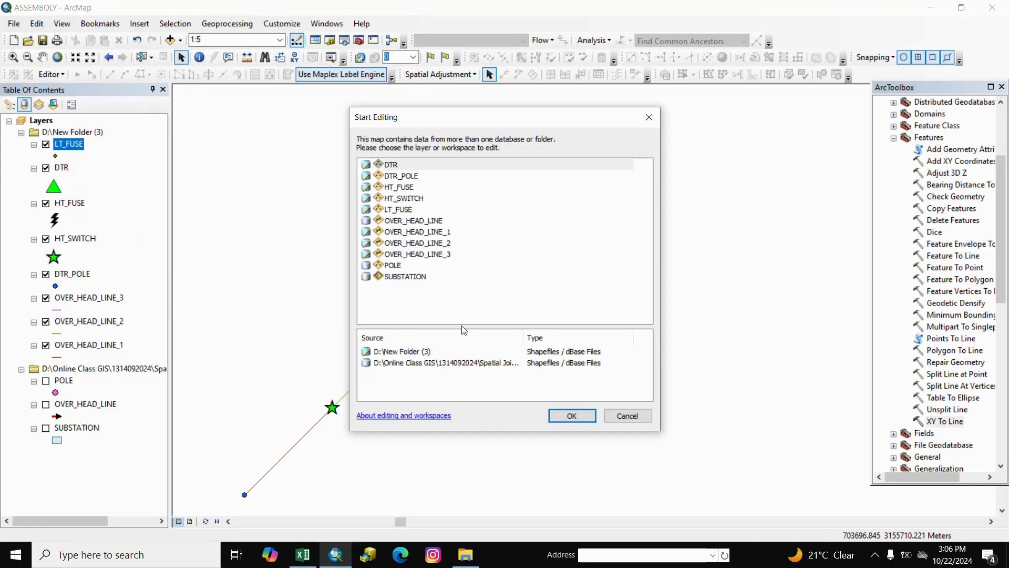
left_click(426, 352)
left_click(570, 416)
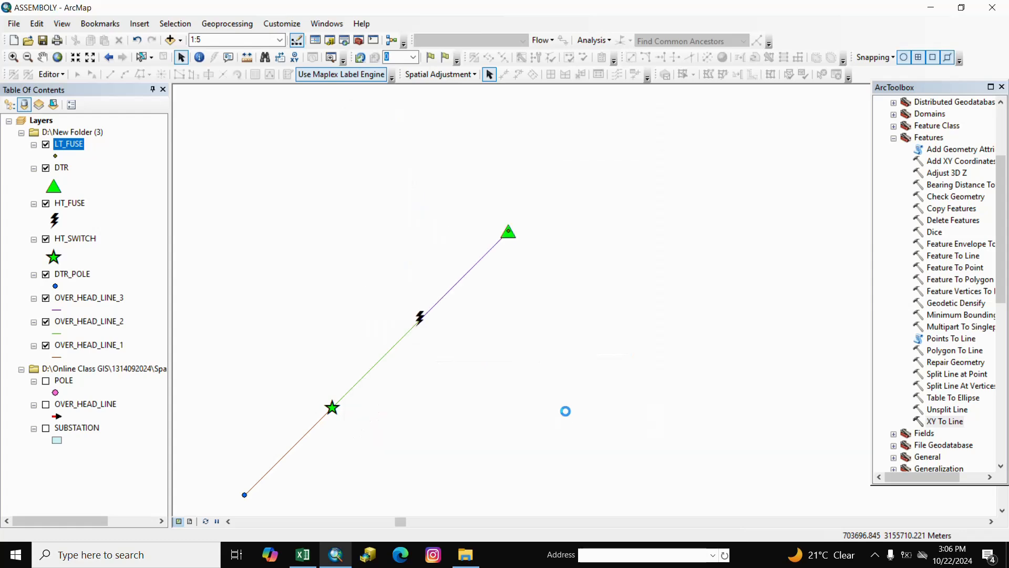
- Select all LT_FUSE records through the layer's attribute table and close the table
right_click(86, 147)
left_click(134, 181)
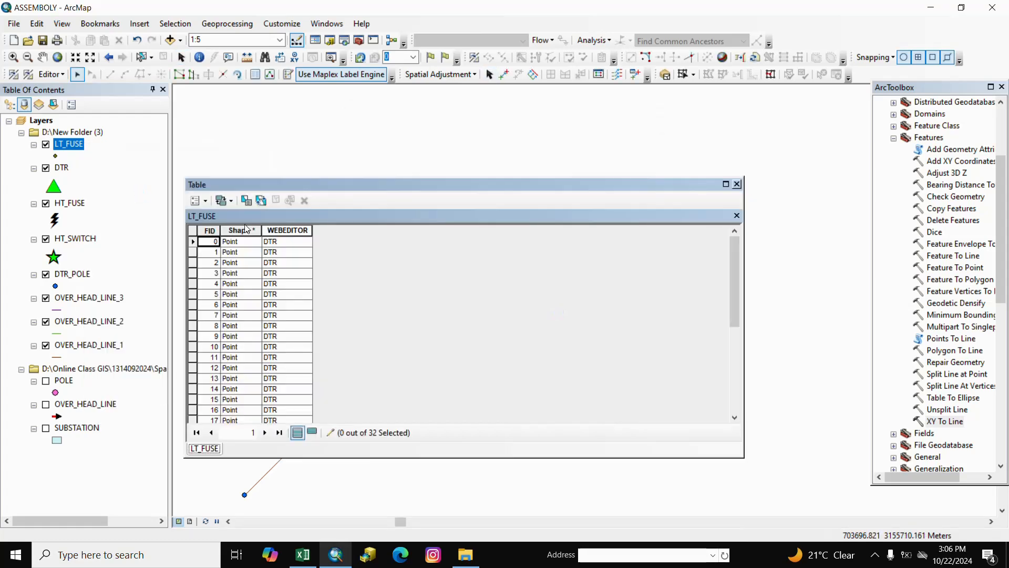
left_click(203, 201)
left_click(221, 277)
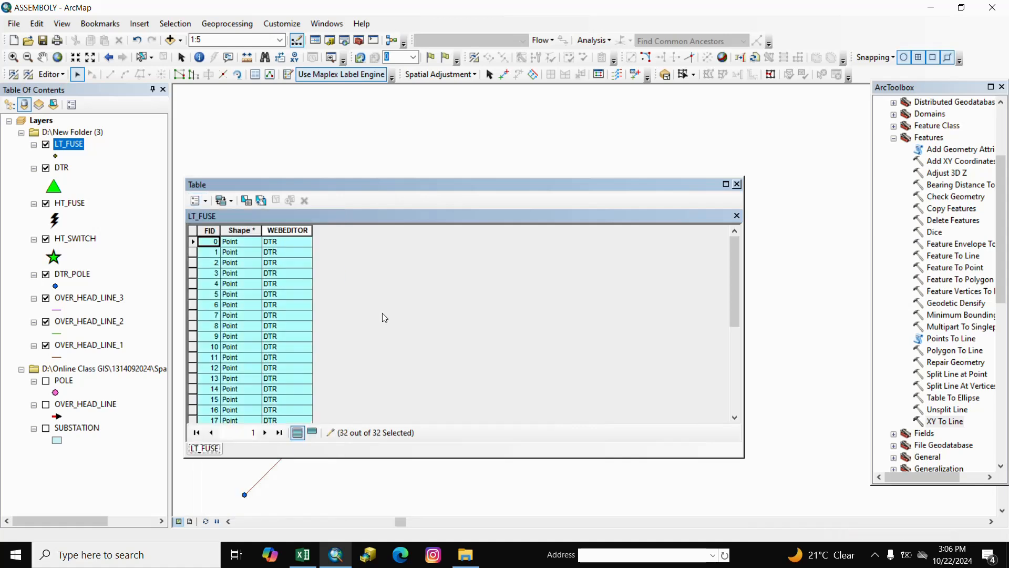
left_click(737, 184)
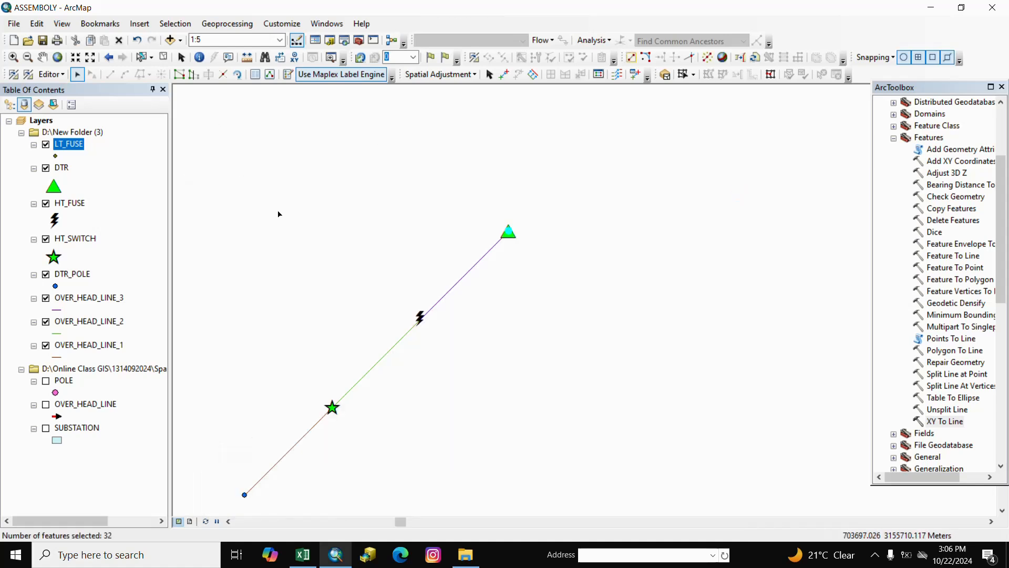
- Move the selected LT_FUSE points by a delta of 0.177 in both X and Y
left_click(51, 74)
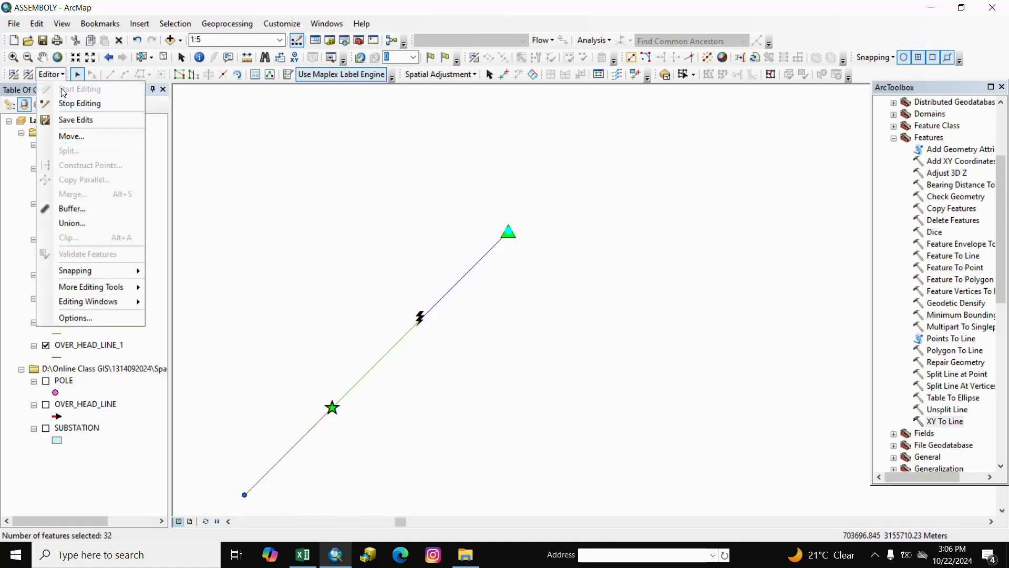
left_click(67, 137)
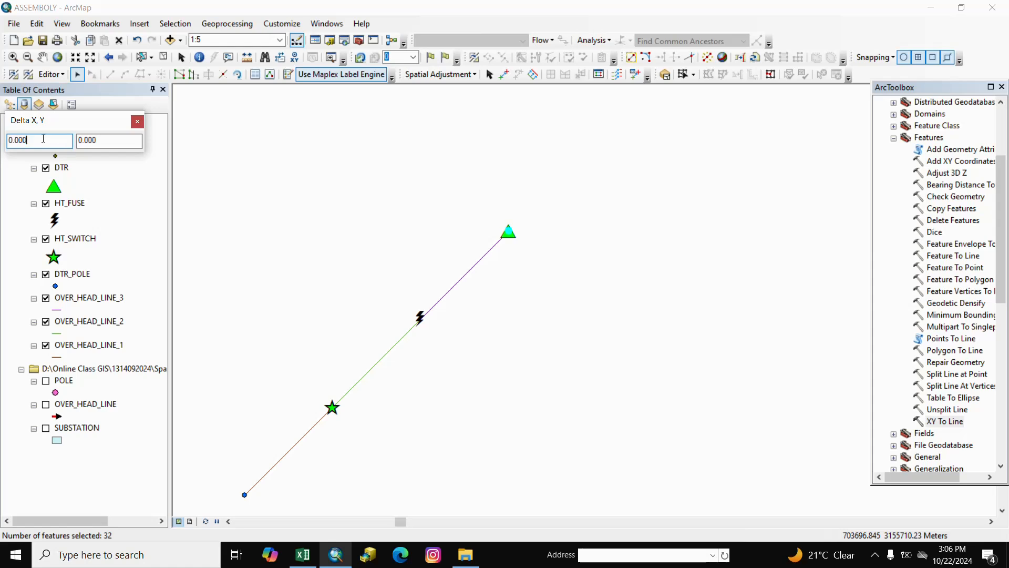
key("BackSpace")
key("BackSpace")
left_click(103, 140)
type(".17")
key("Return")
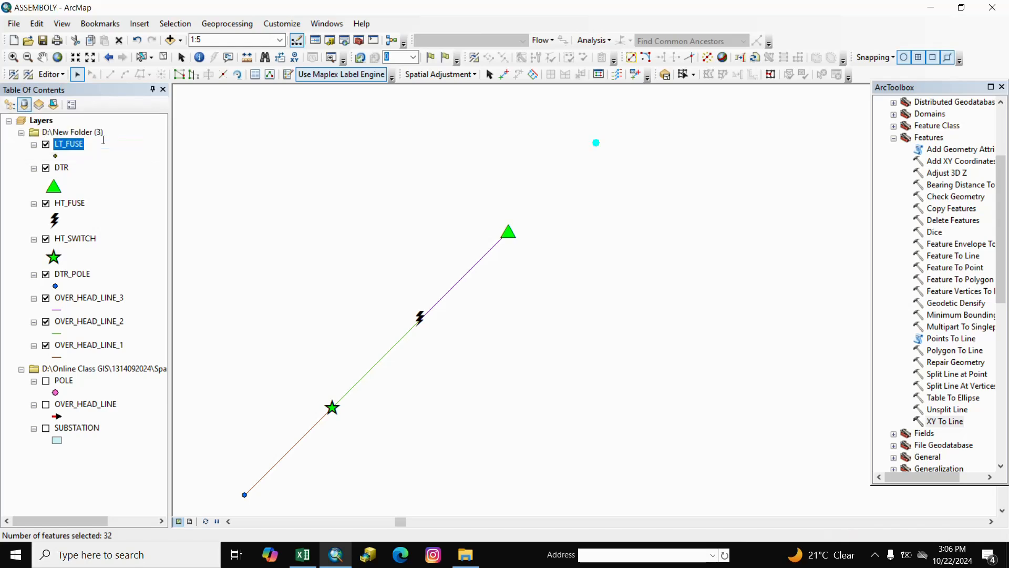
- Save the moved LT_FUSE points and stop the edit session
left_click(43, 57)
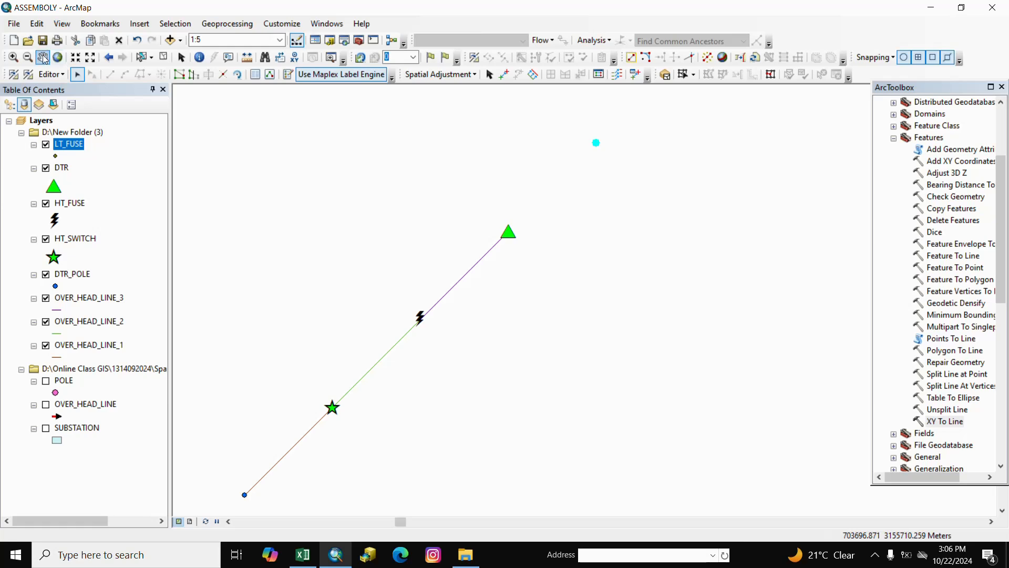
left_click_drag(653, 285, 613, 341)
right_click(612, 341)
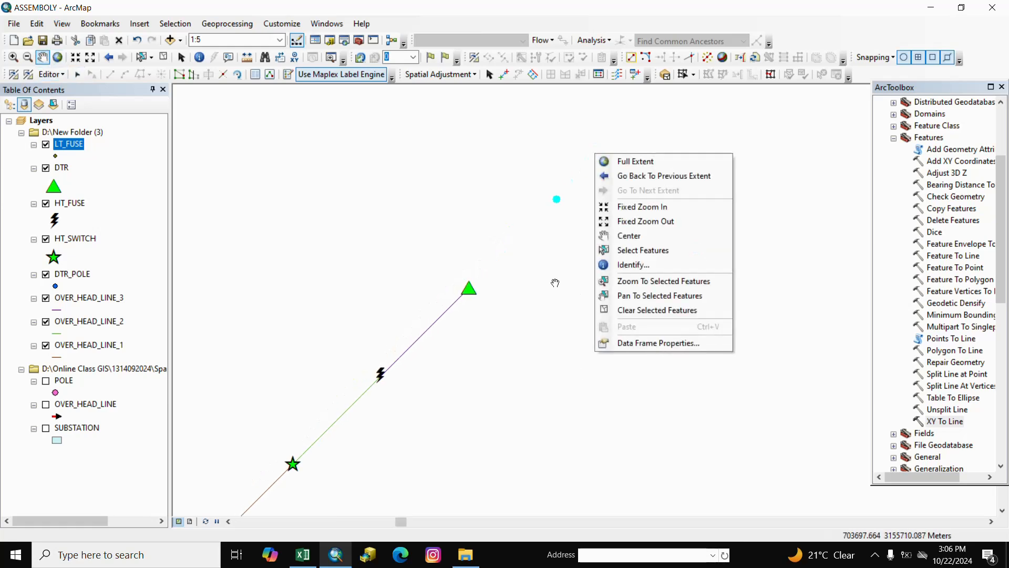
left_click_drag(556, 270, 586, 288)
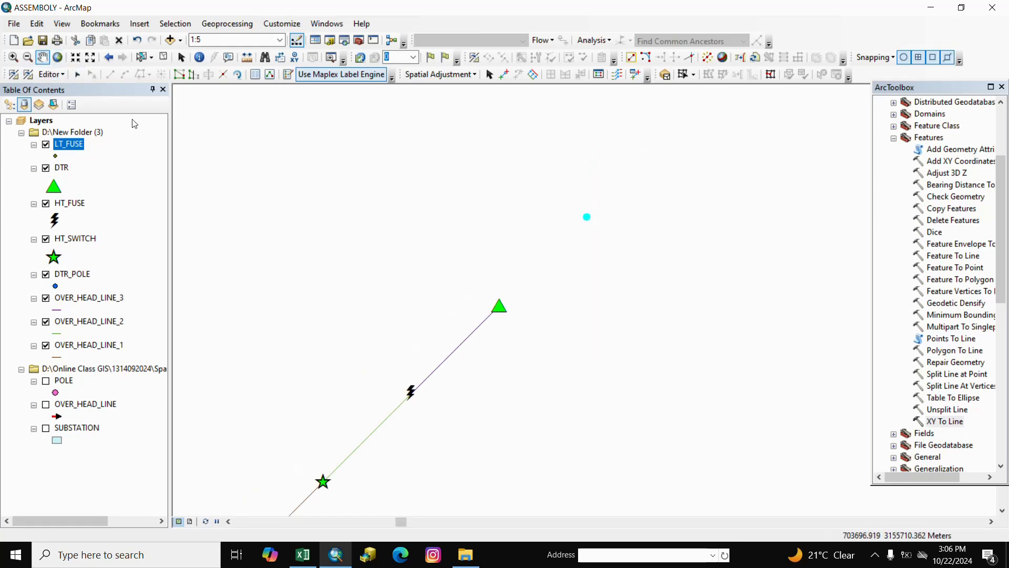
left_click(61, 75)
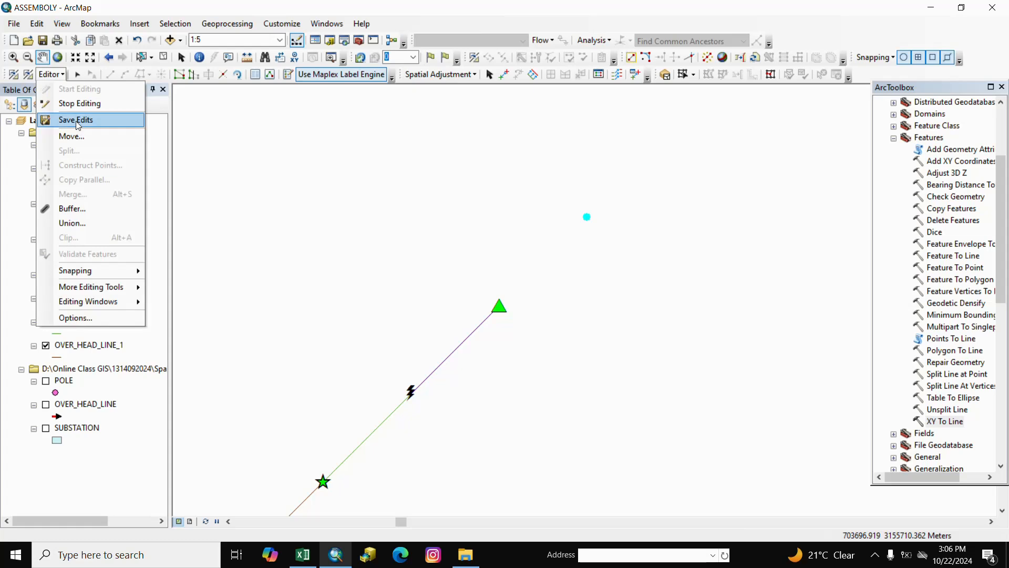
left_click(61, 77)
left_click(61, 77)
left_click(68, 102)
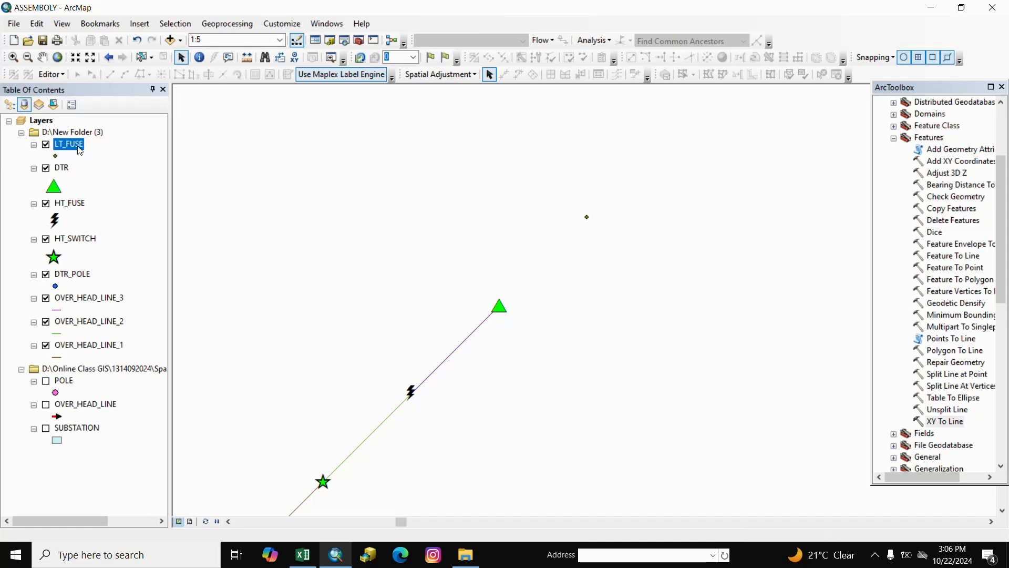
- Run the Add XY Coordinates tool on the LT_FUSE layer
double_click(950, 167)
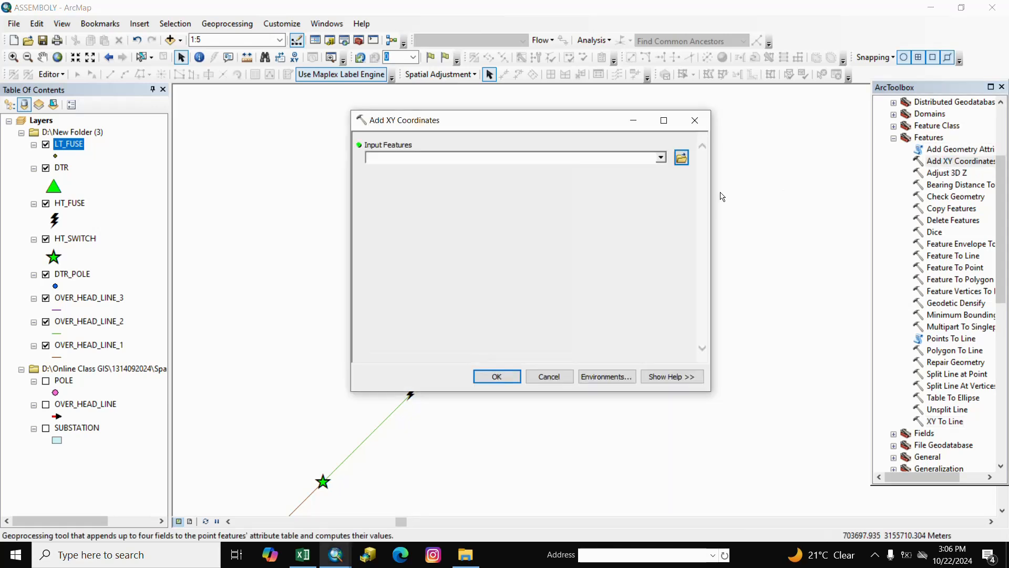
left_click(661, 158)
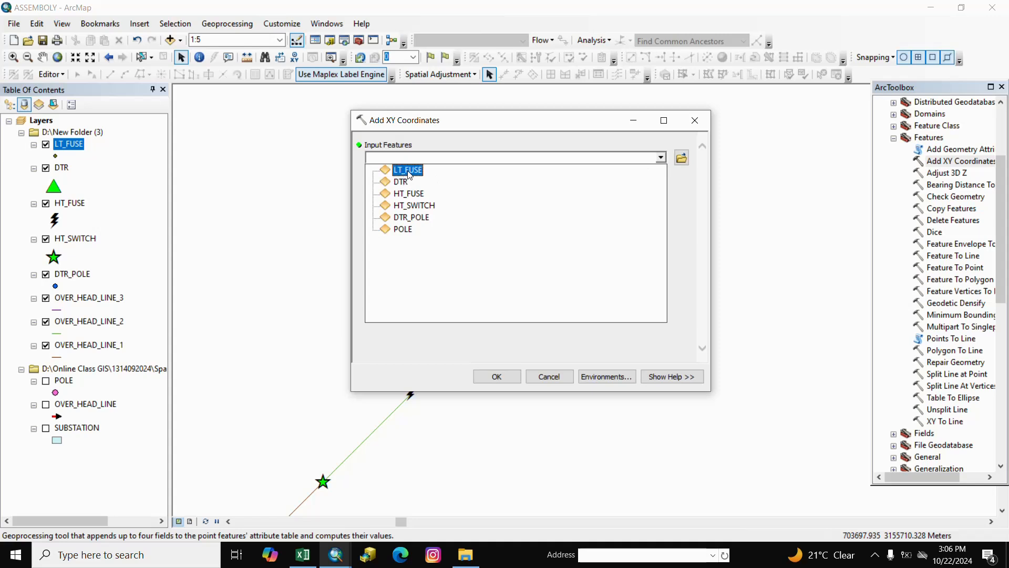
left_click(409, 170)
left_click(493, 377)
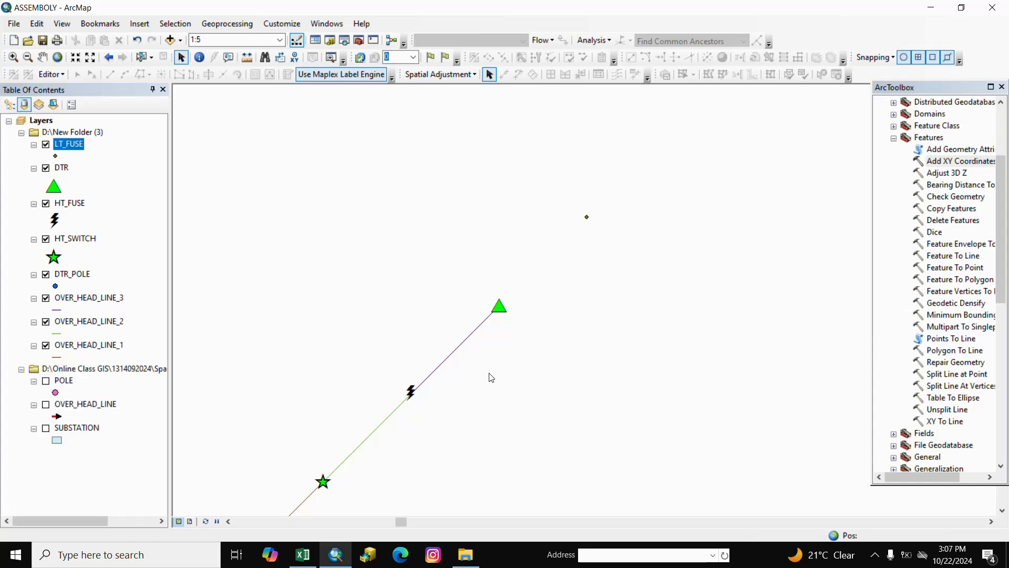
- Set the alias of the POINT_X field in the LT_FUSE attribute table to POINT_X_D
right_click(78, 146)
left_click(158, 181)
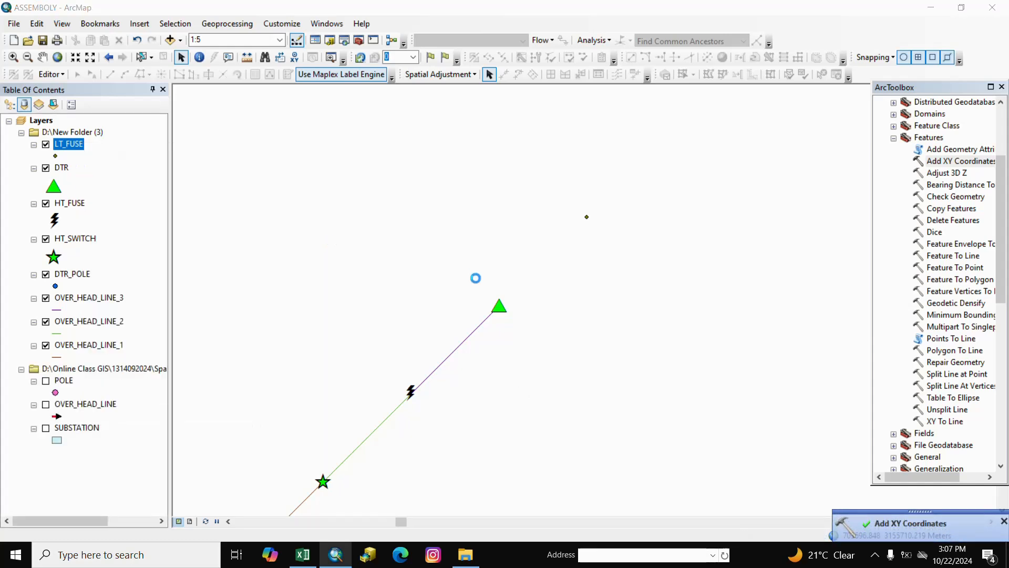
left_click(341, 230)
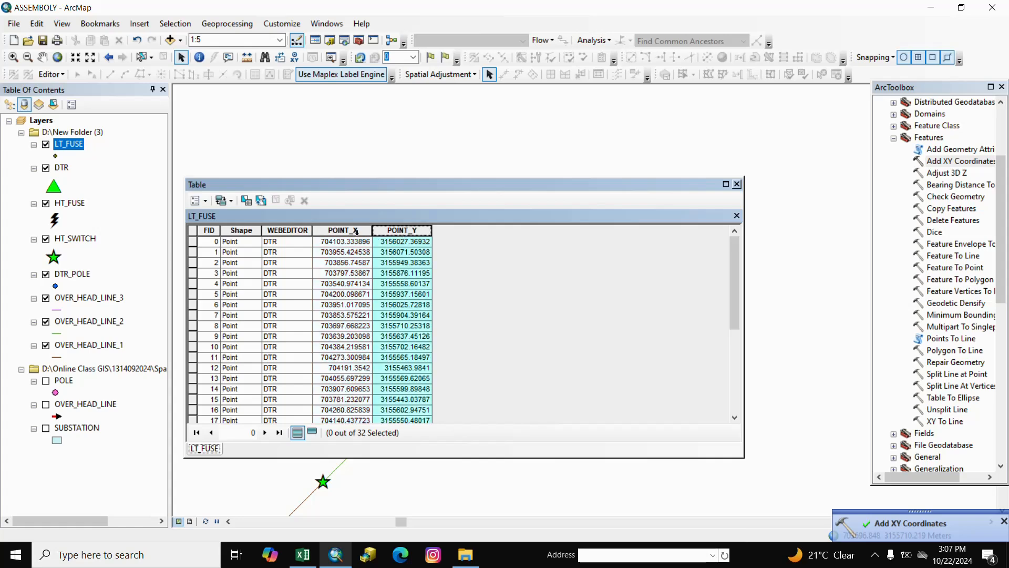
left_click(405, 231)
left_click(357, 231)
right_click(359, 232)
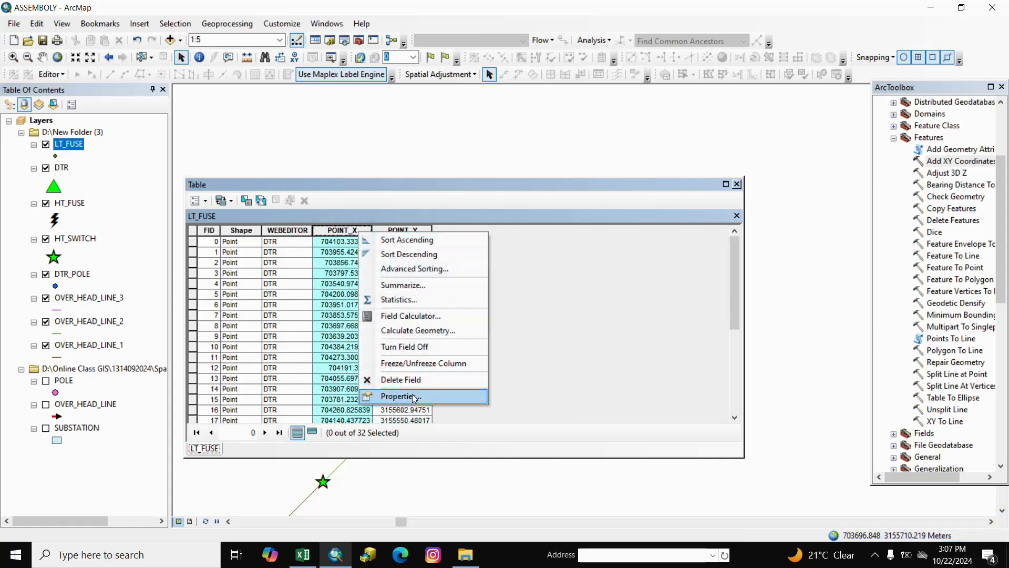
left_click(416, 398)
left_click(501, 179)
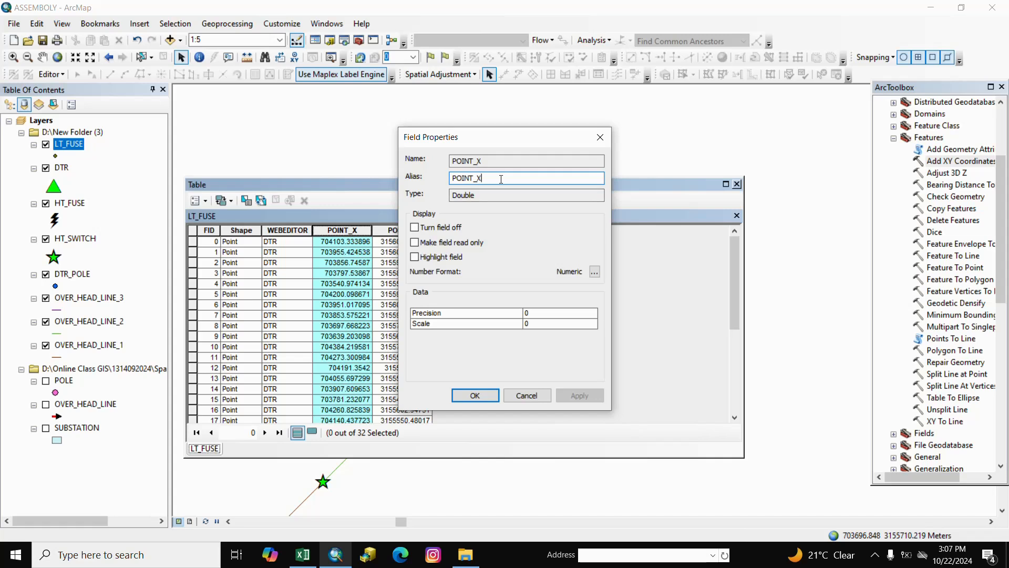
type("_D")
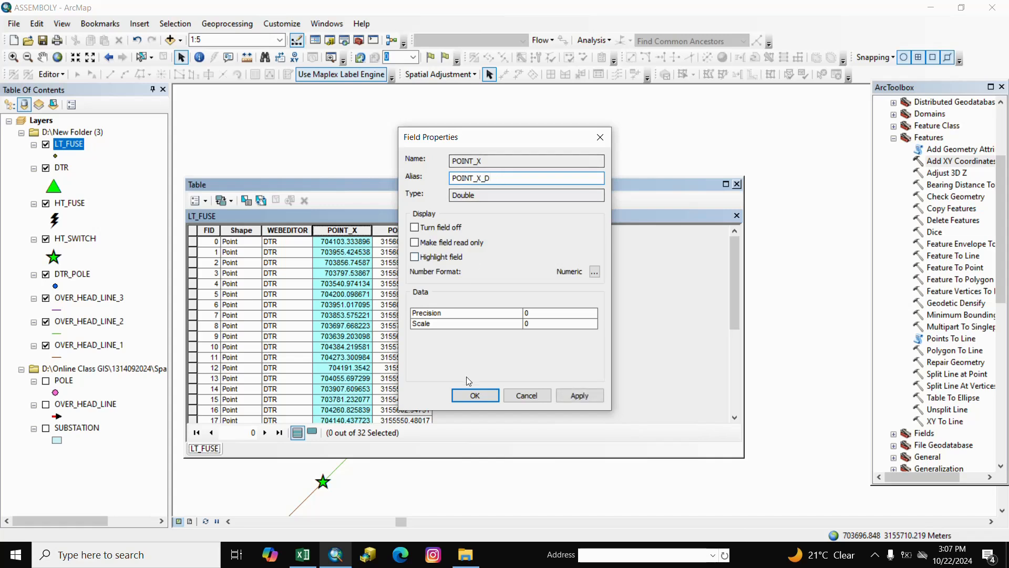
left_click(475, 396)
- Set the alias of the POINT_Y field in the LT_FUSE attribute table to POINT_Y_D and close the table
left_click(396, 230)
right_click(395, 230)
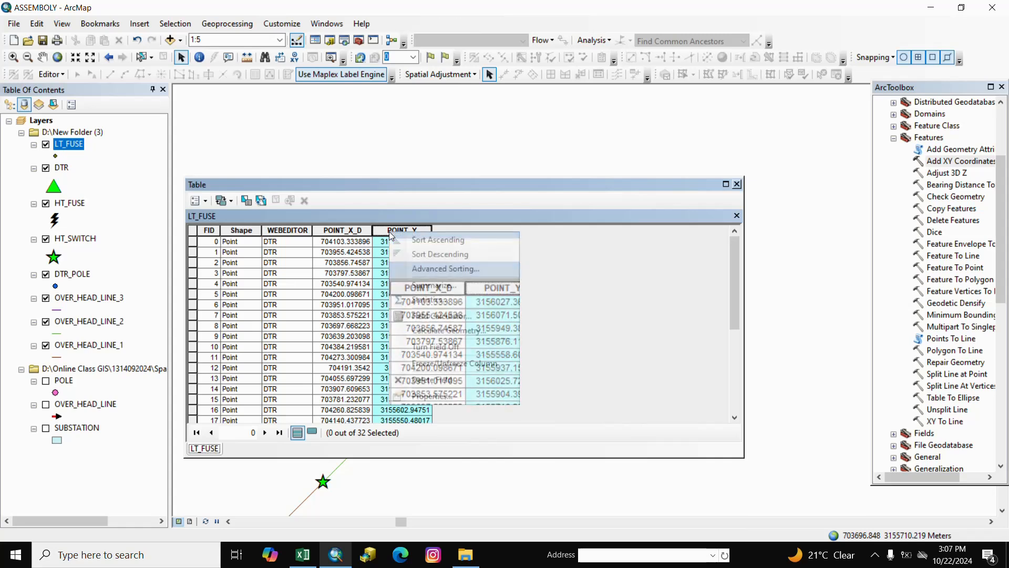
left_click(454, 396)
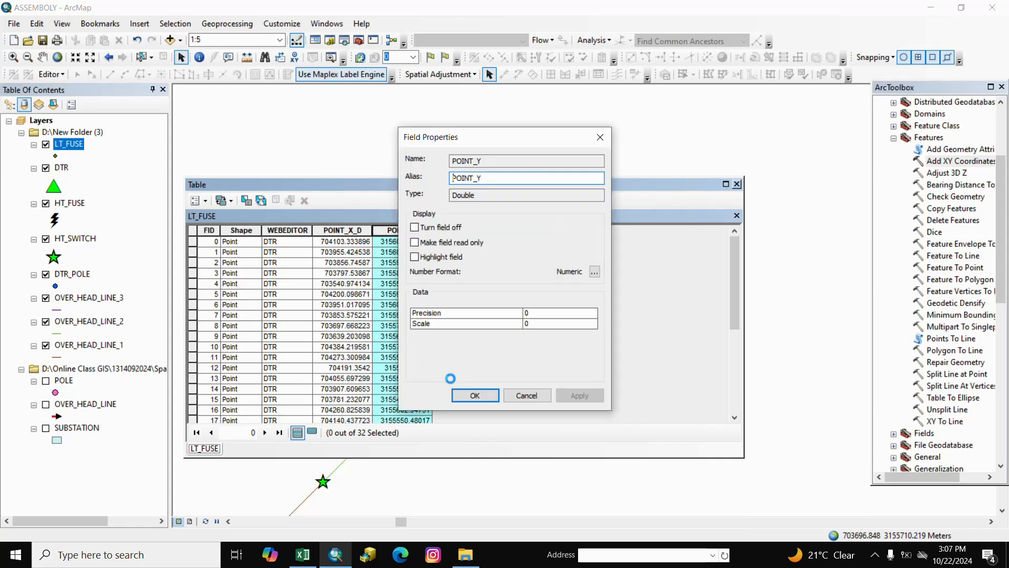
left_click(499, 178)
type("_")
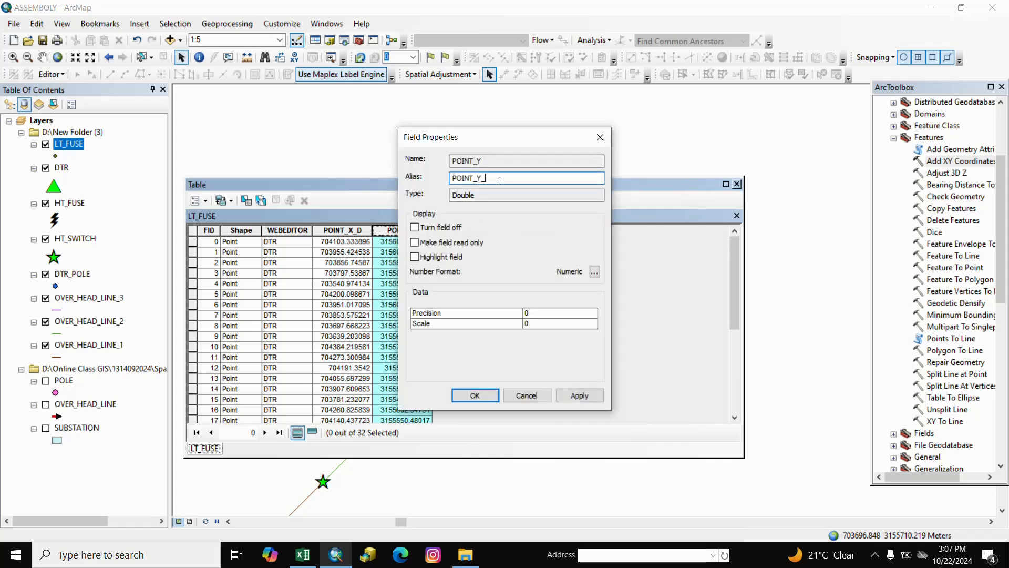
type("D")
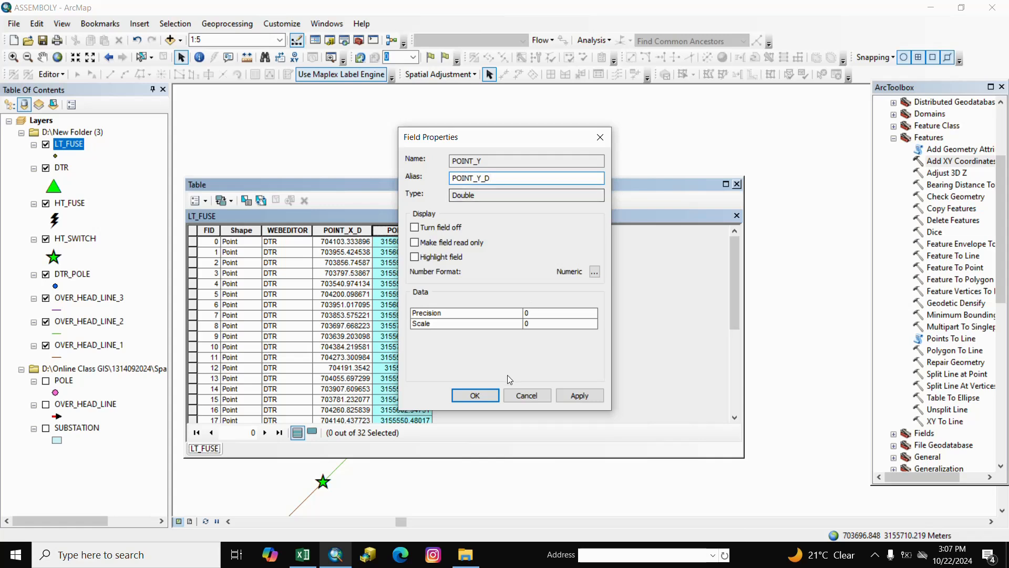
left_click(475, 395)
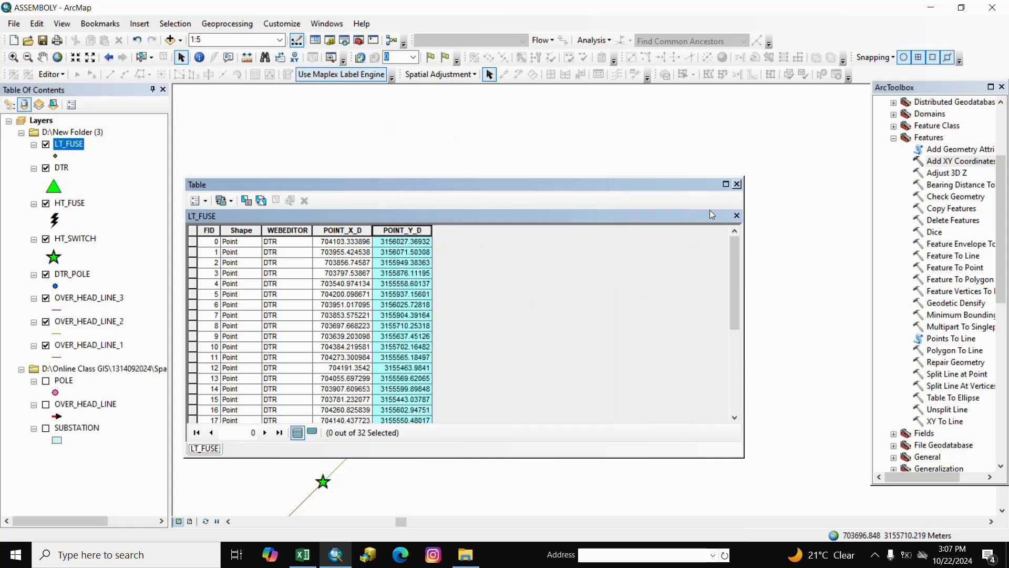
left_click(736, 184)
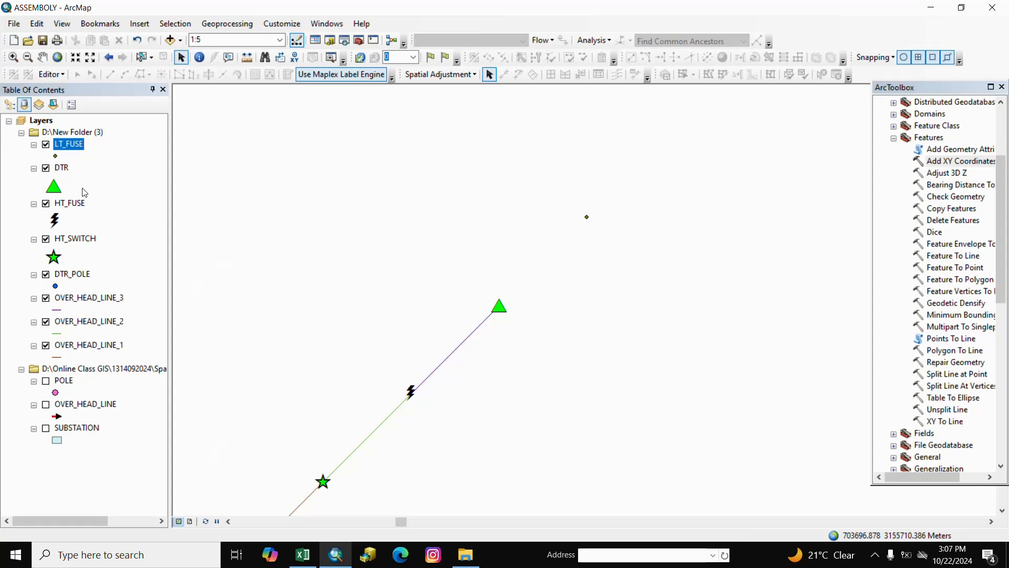
- Spatially join LT_FUSE to the DTR layer, giving each point all attributes of the closest point, with output Join_Output_15.shp
right_click(67, 169)
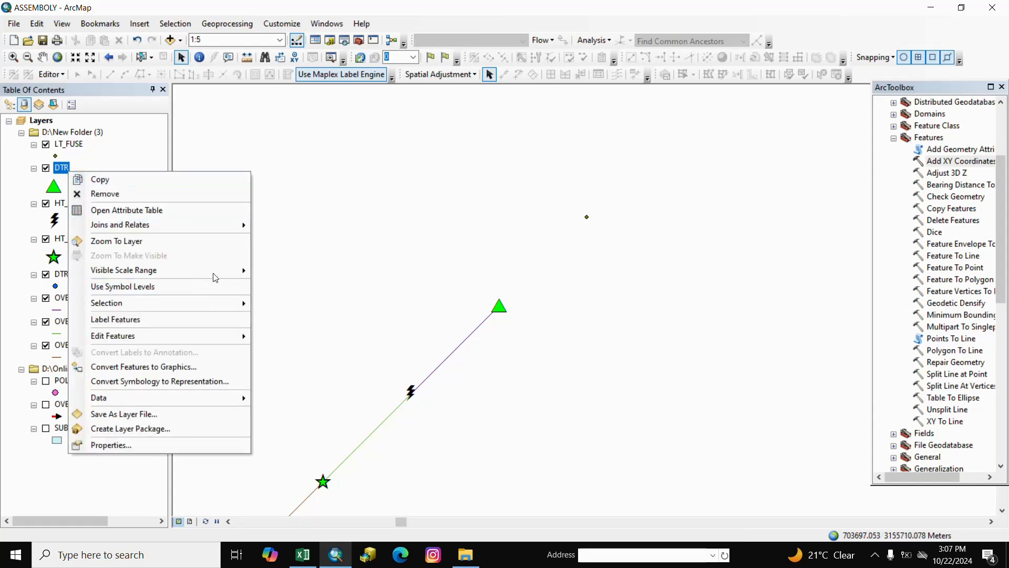
mouse_move(203, 225)
left_click(274, 229)
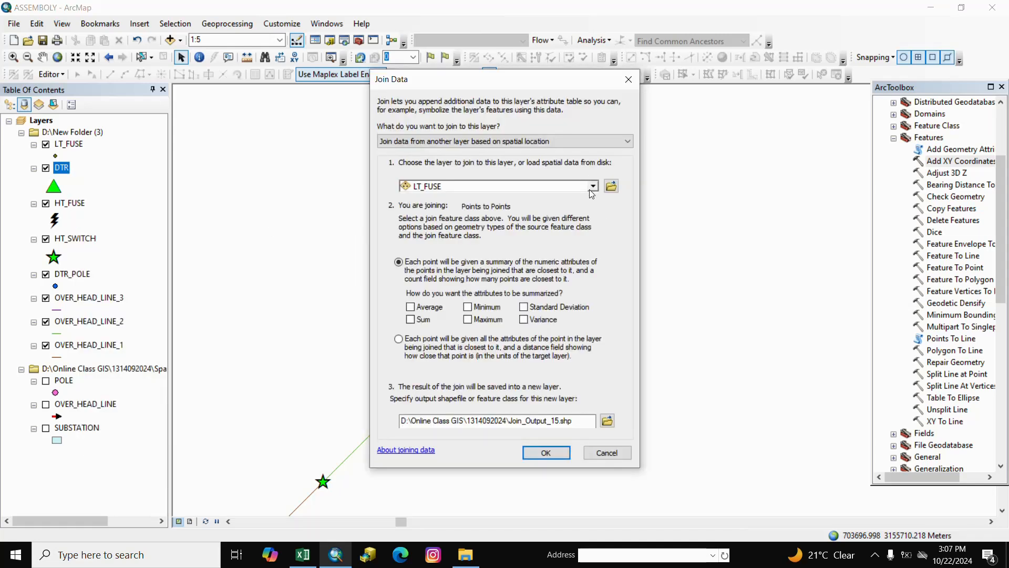
left_click(593, 186)
left_click(435, 200)
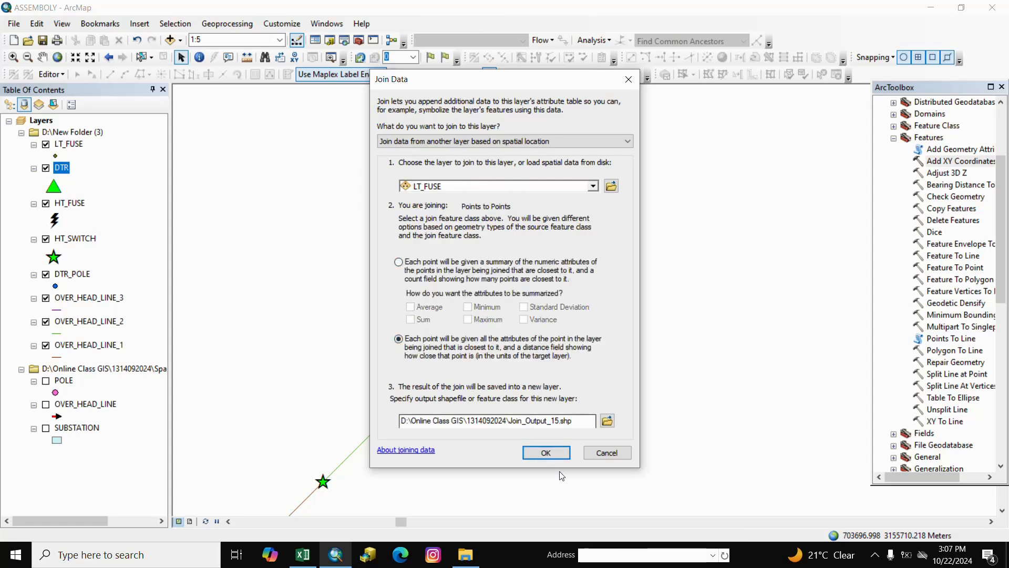
left_click(546, 453)
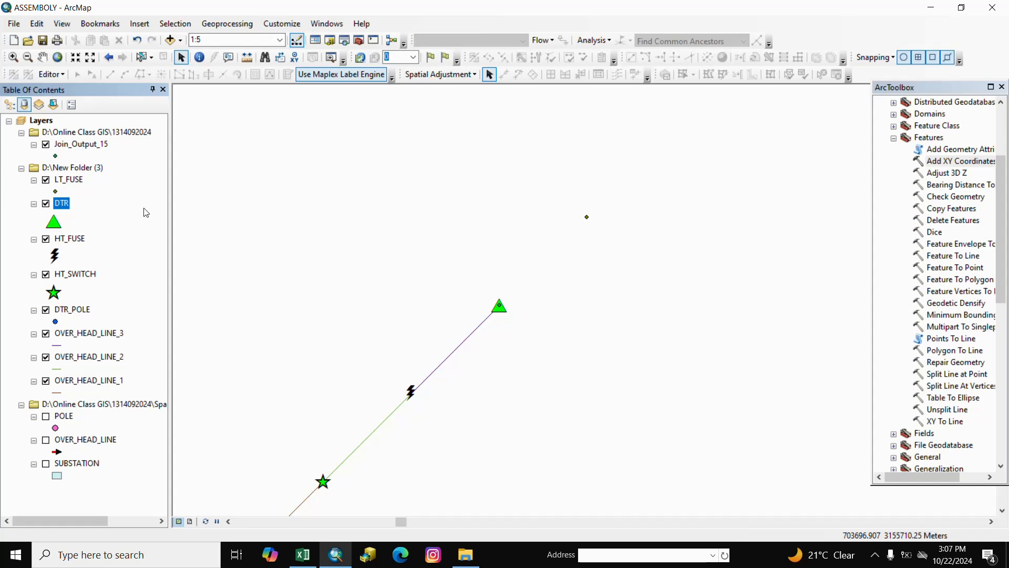
left_click(69, 145, "ctrl")
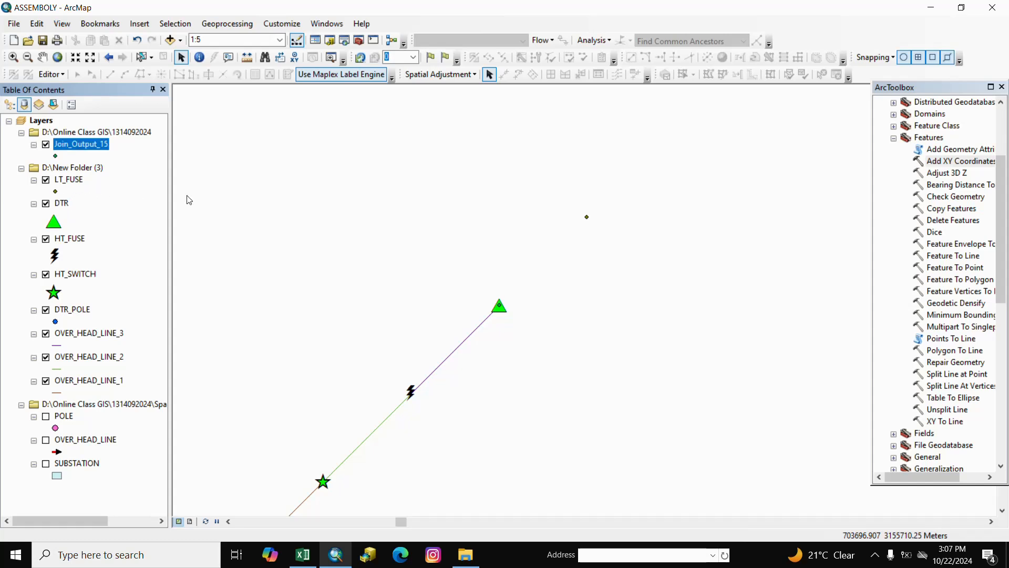
left_click(65, 256)
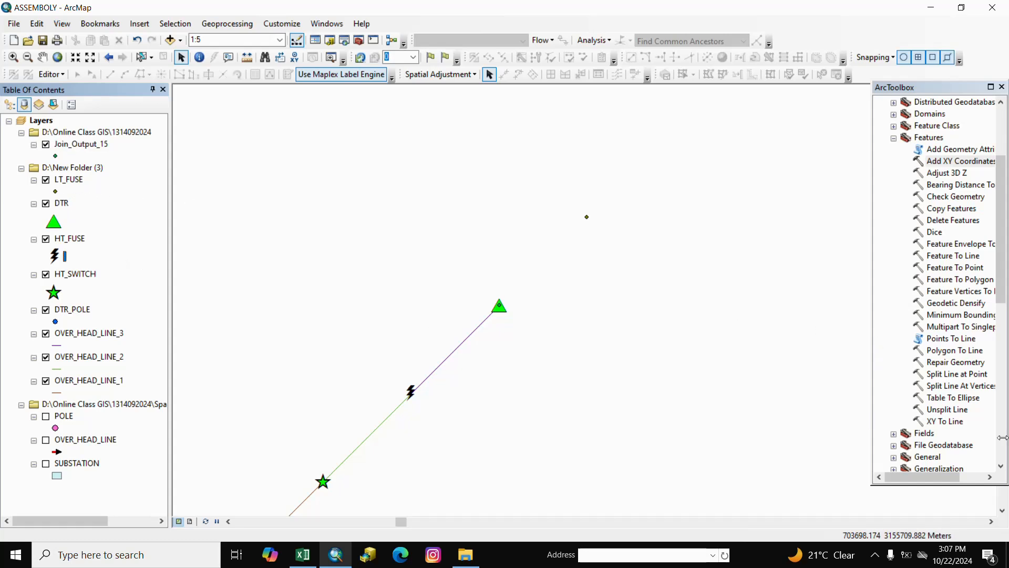
- Set up the XY To Line tool with Join_Output_15 as input, POINT_X as Start X Field and POINT_Y as Start Y Field
right_click(940, 424)
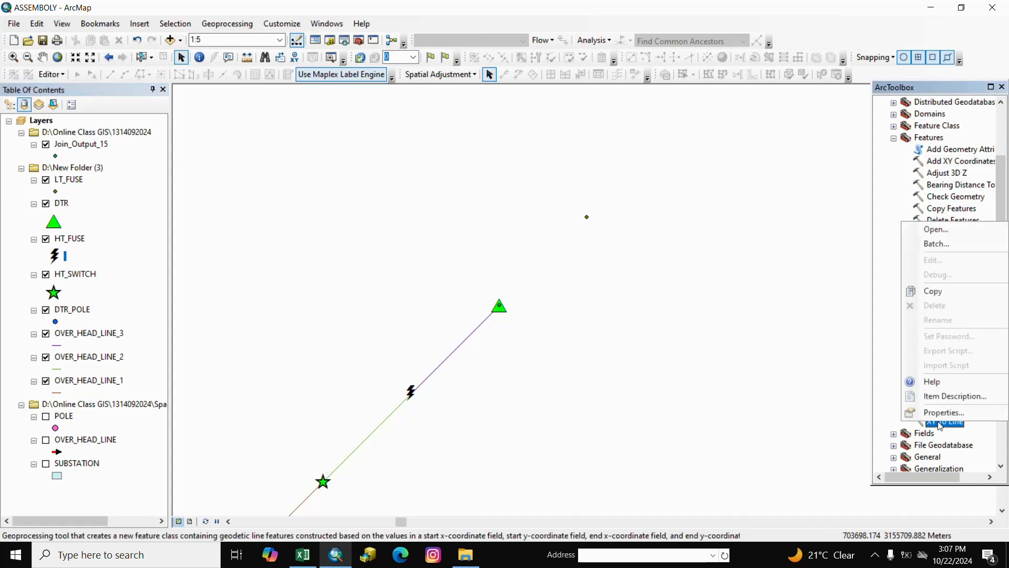
left_click(952, 438)
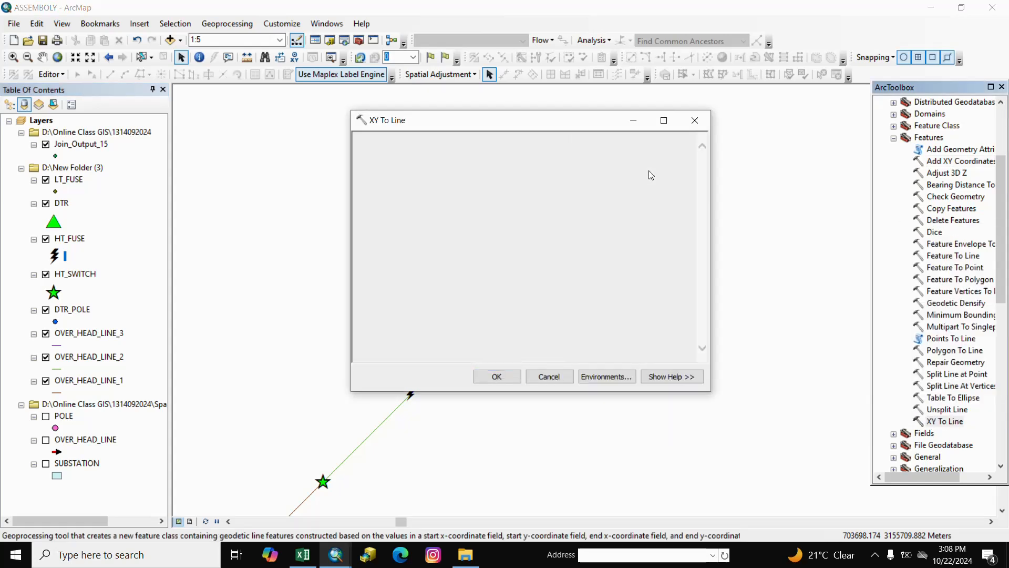
left_click(661, 157)
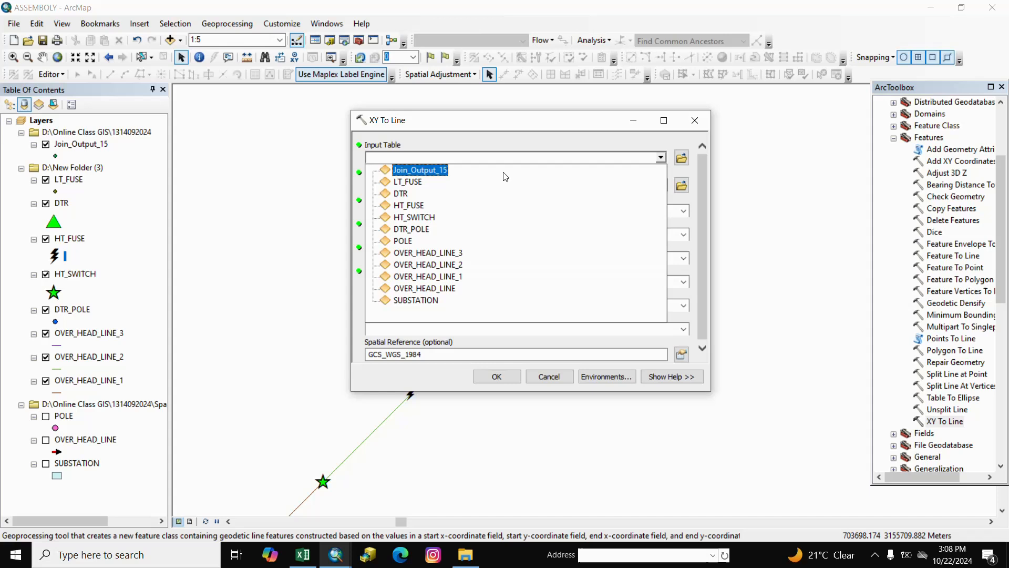
left_click(418, 172)
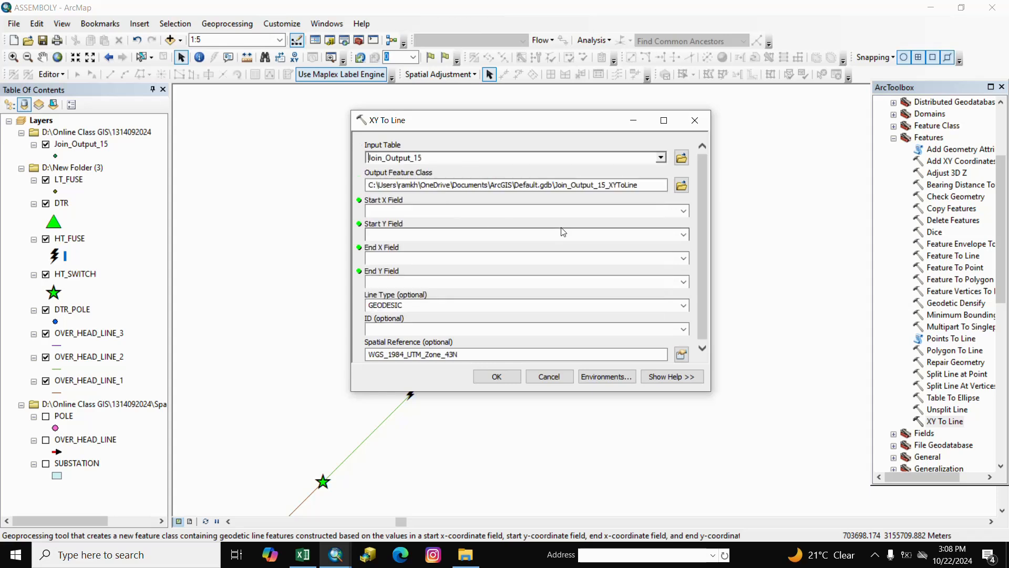
left_click(683, 211)
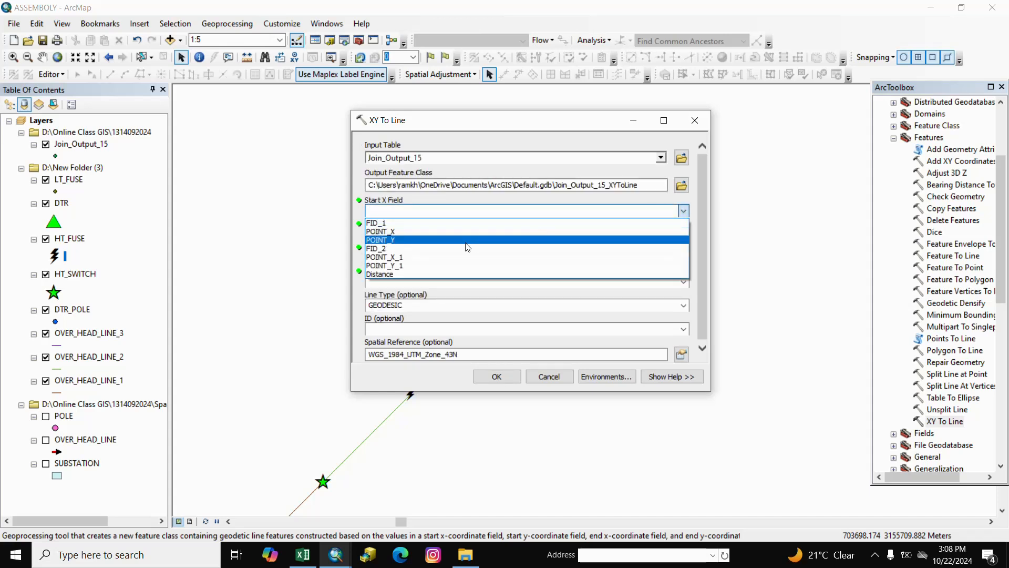
left_click(379, 232)
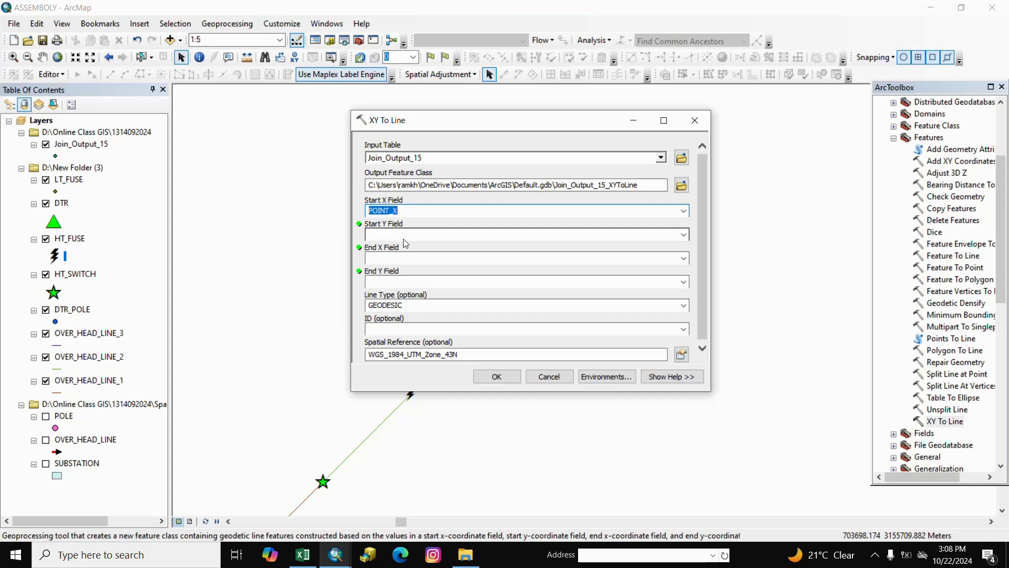
left_click(683, 232)
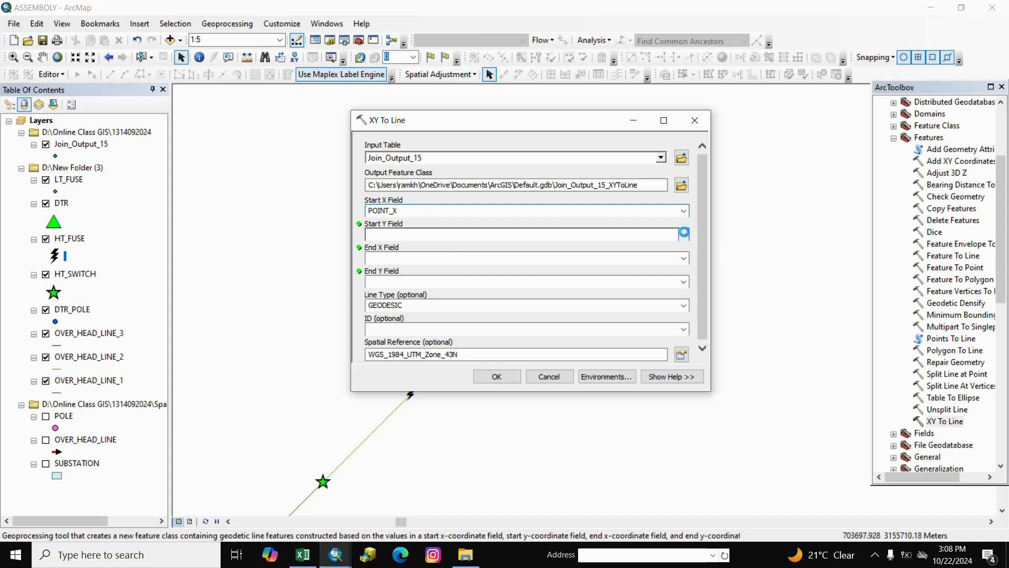
left_click(389, 268)
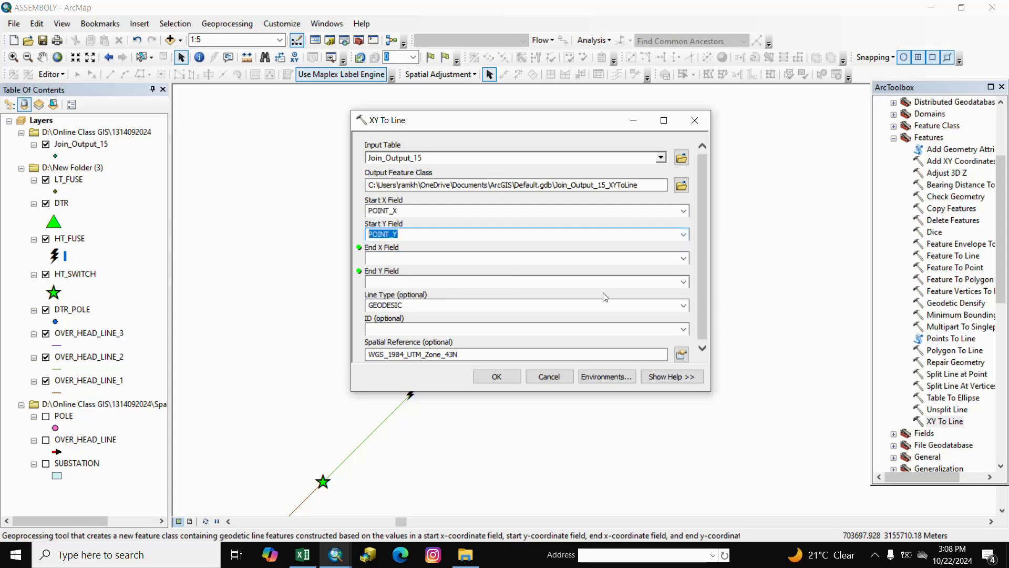
- Set End X Field to POINT_X_1 and End Y Field to POINT_Y_1, and run XY To Line
left_click(683, 258)
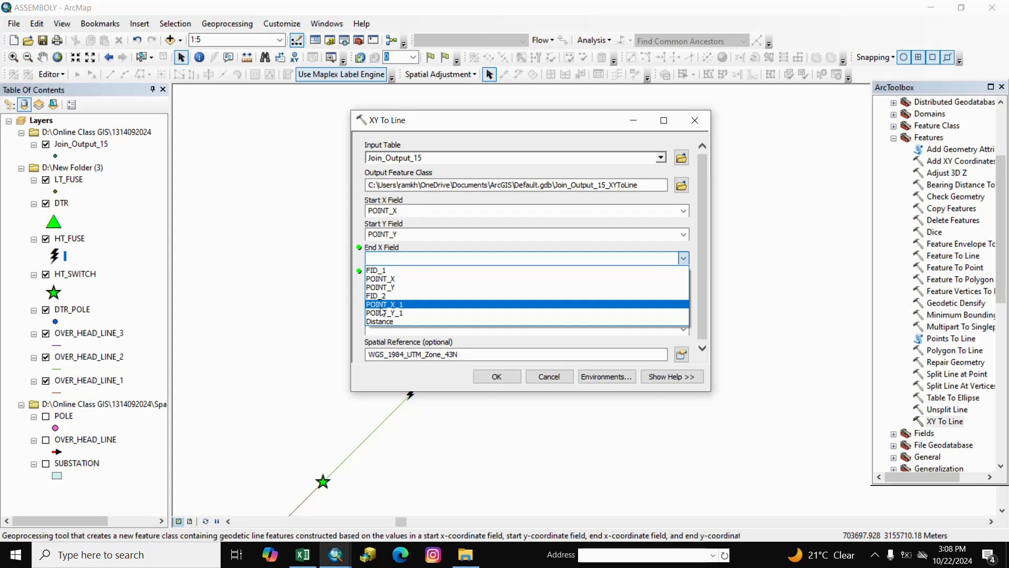
left_click(382, 306)
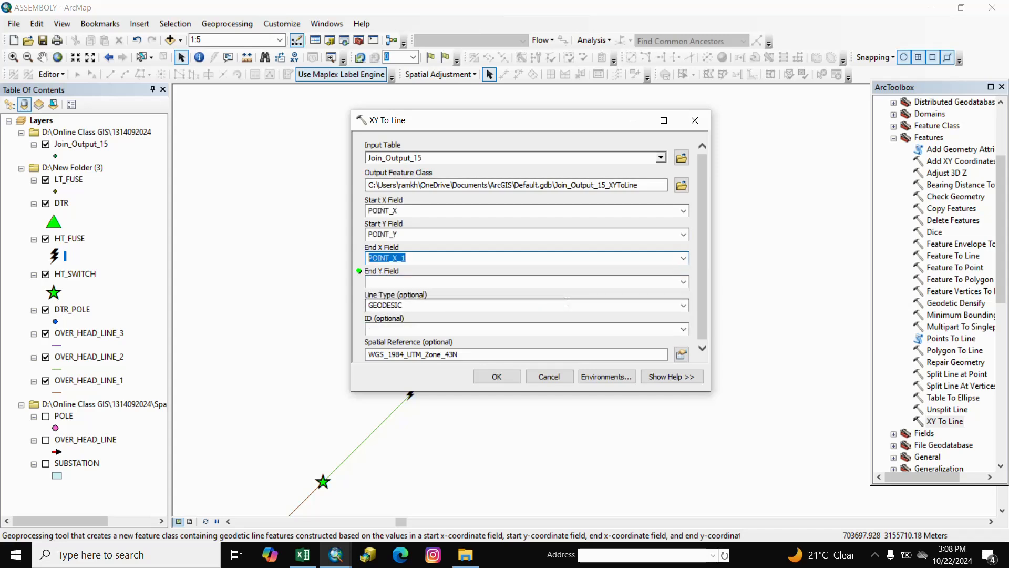
left_click(683, 282)
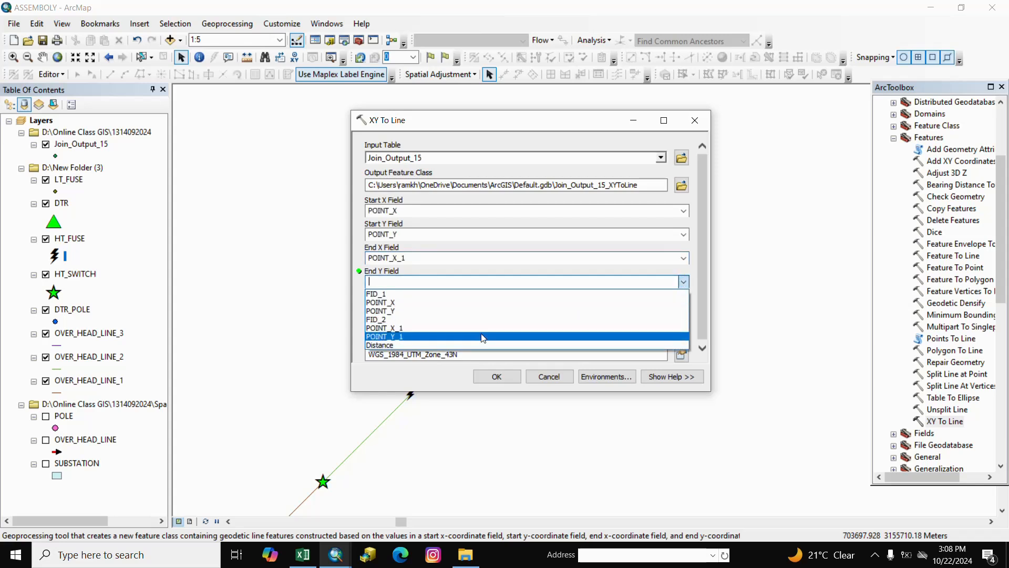
left_click(378, 337)
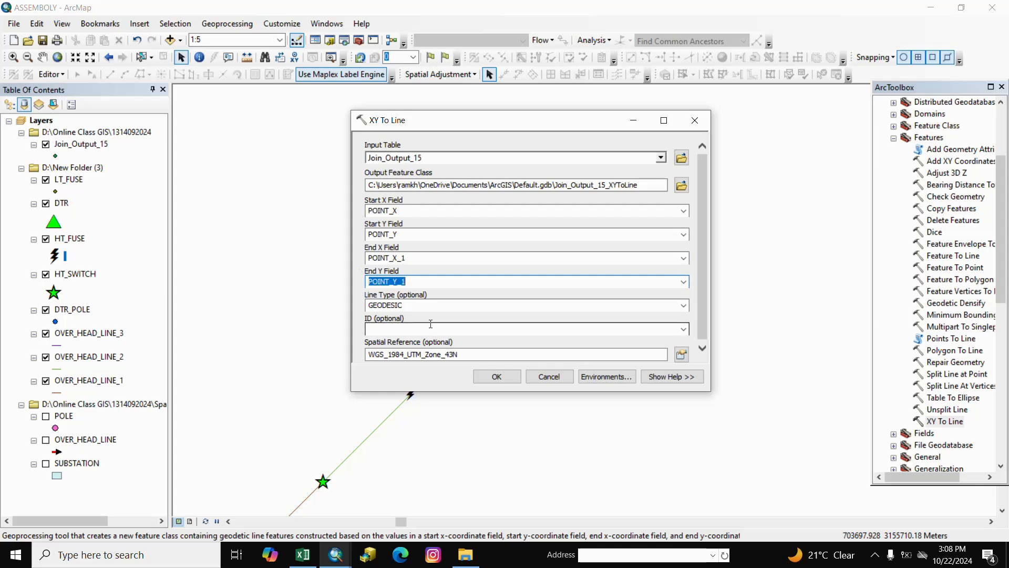
left_click(498, 377)
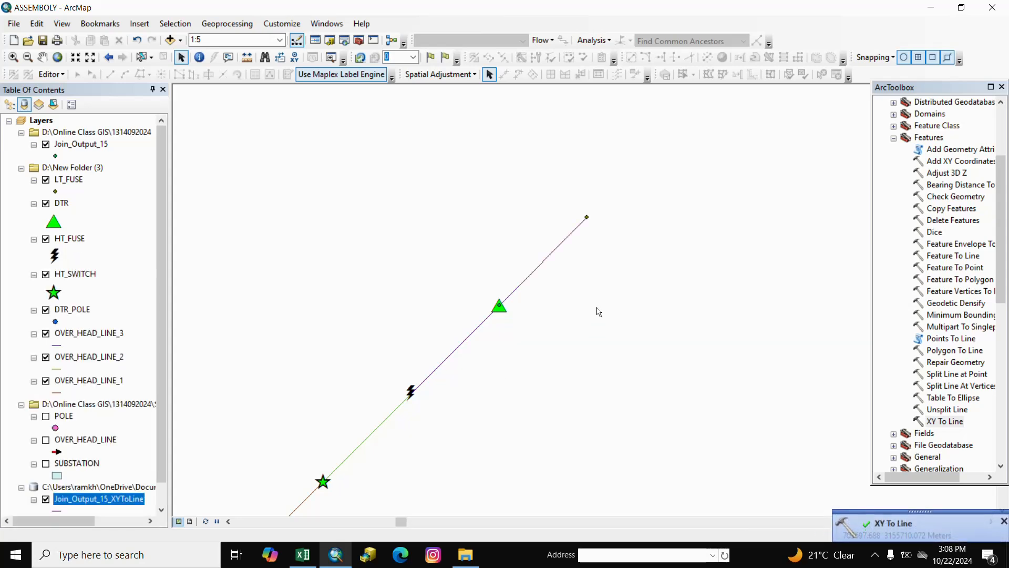
- Export all features of Join_Output_15_XYToLine as OVER_HEAD_LINE_4.shp in New Folder (3) and add it to the map
left_click(43, 57)
left_click_drag(500, 323, 592, 307)
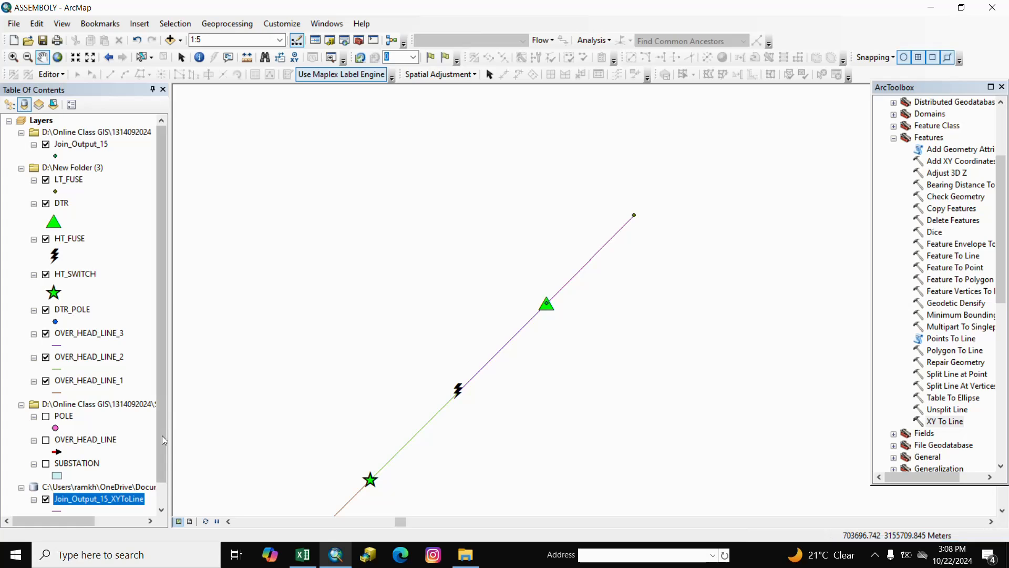
scroll(157, 467, "down", 1)
right_click(116, 475)
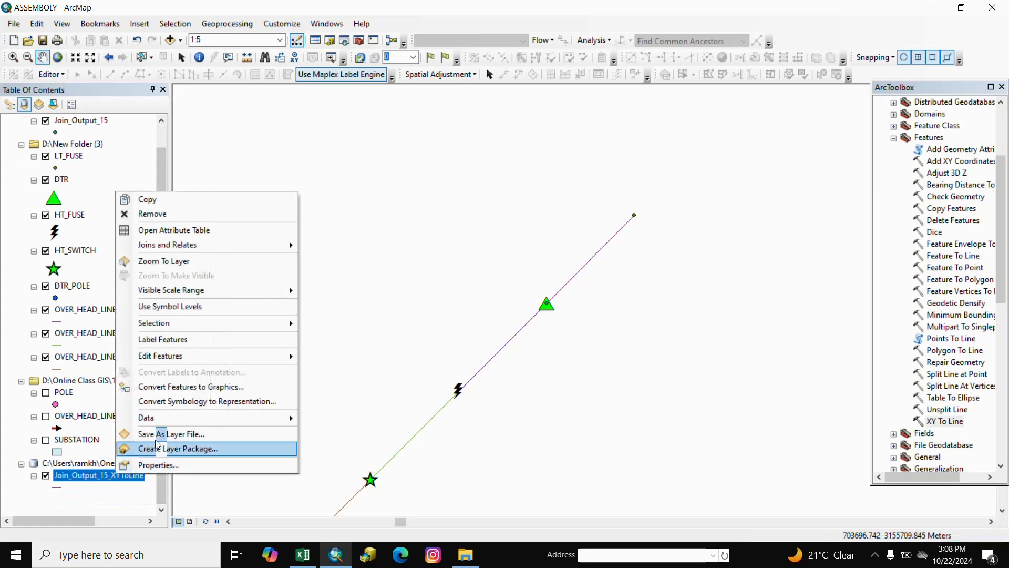
mouse_move(158, 423)
left_click(326, 433)
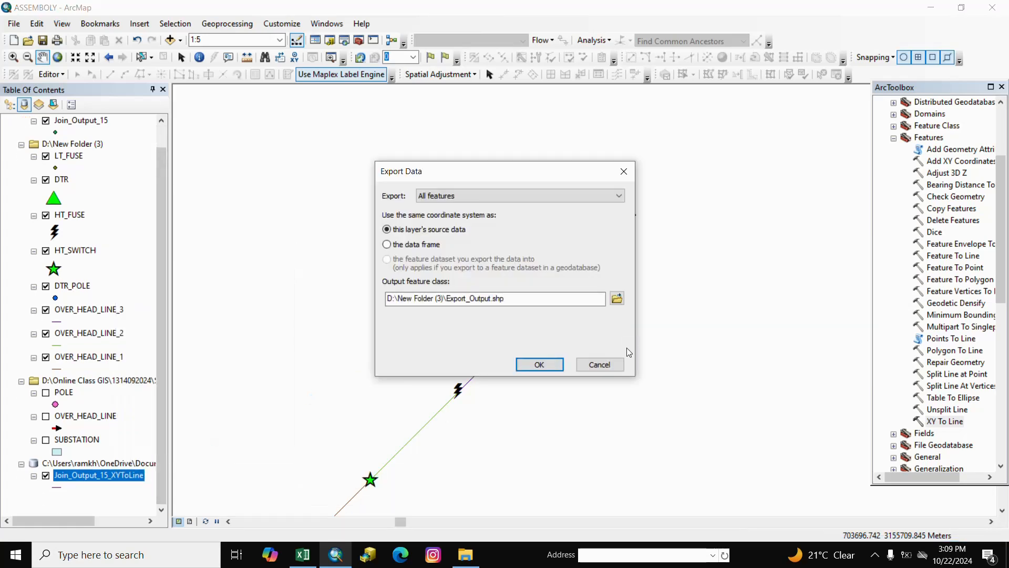
left_click(618, 299)
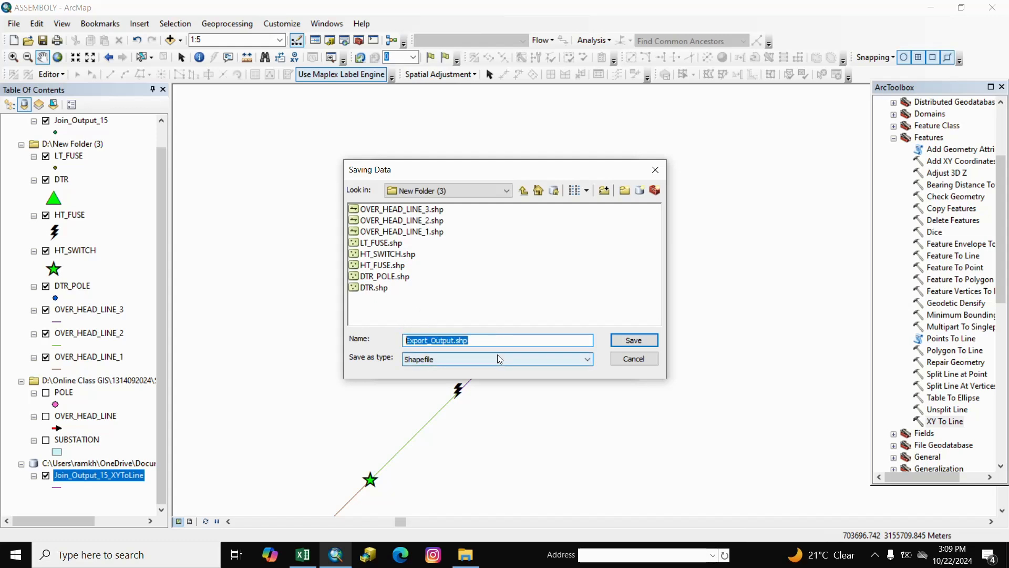
left_click(403, 209)
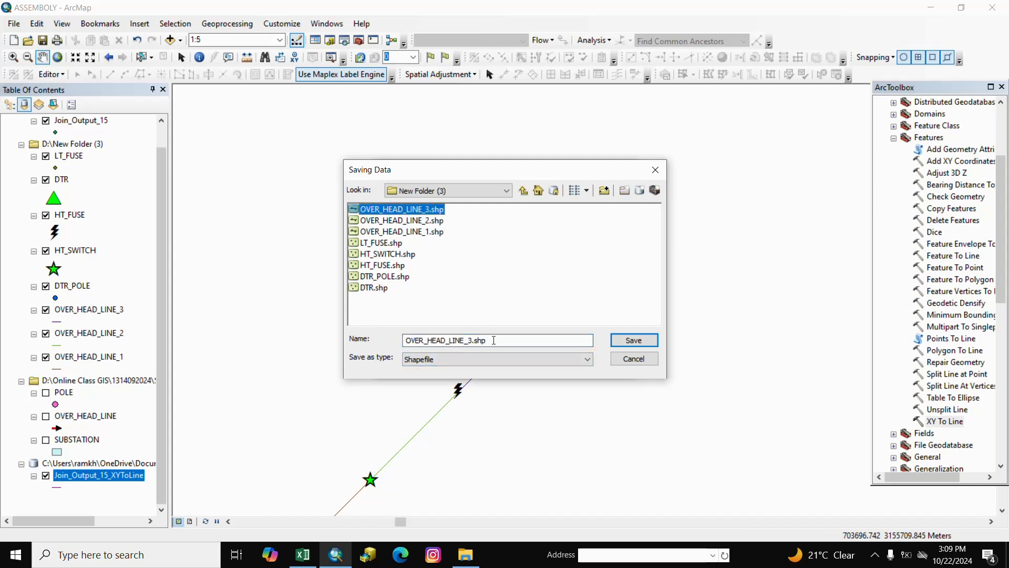
left_click(471, 342)
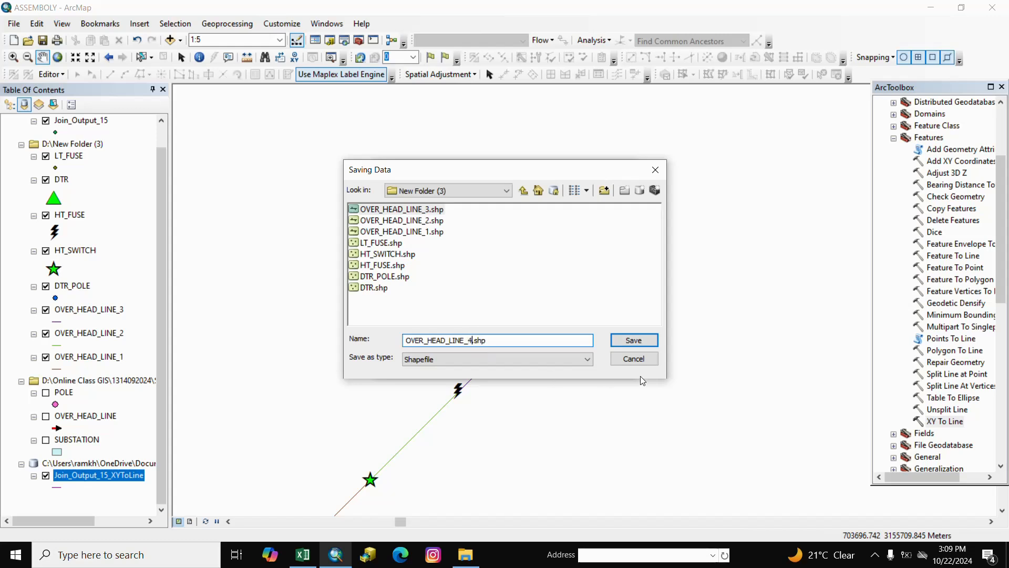
left_click(633, 341)
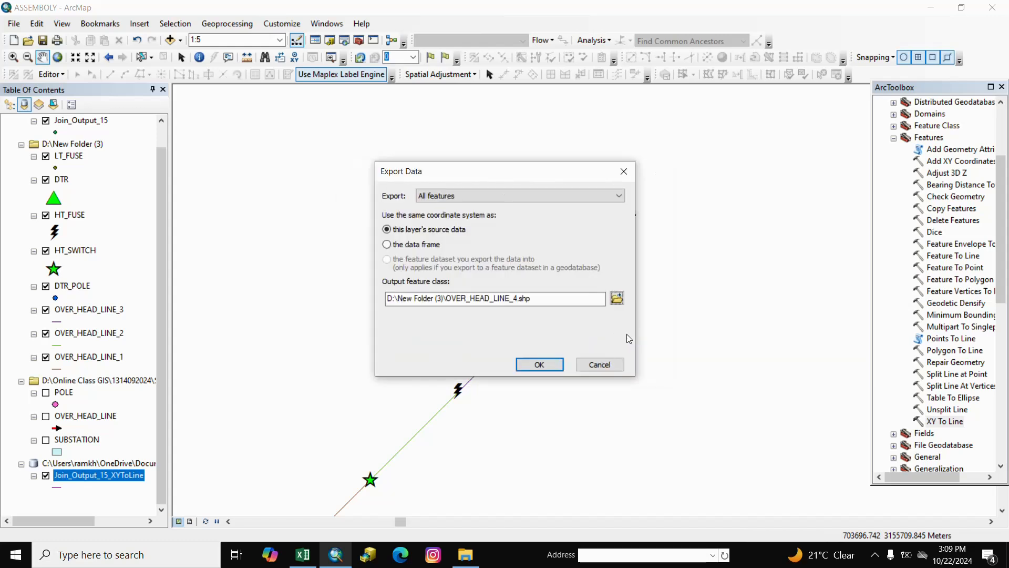
left_click(534, 364)
left_click(548, 325)
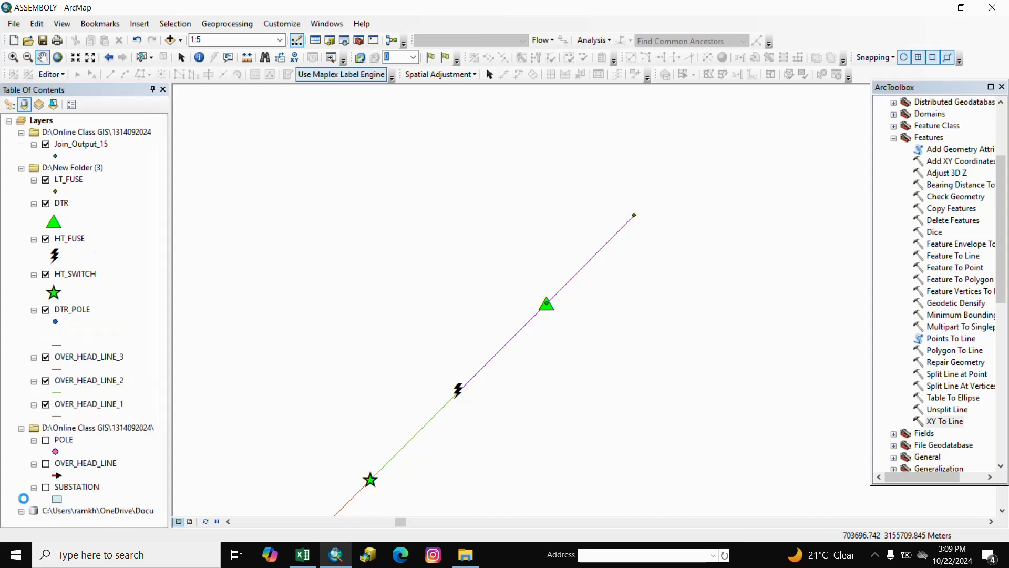
- Remove the temporary XY To Line output group and the Join_Output_15 source group from the map
right_click(79, 485)
left_click(101, 491)
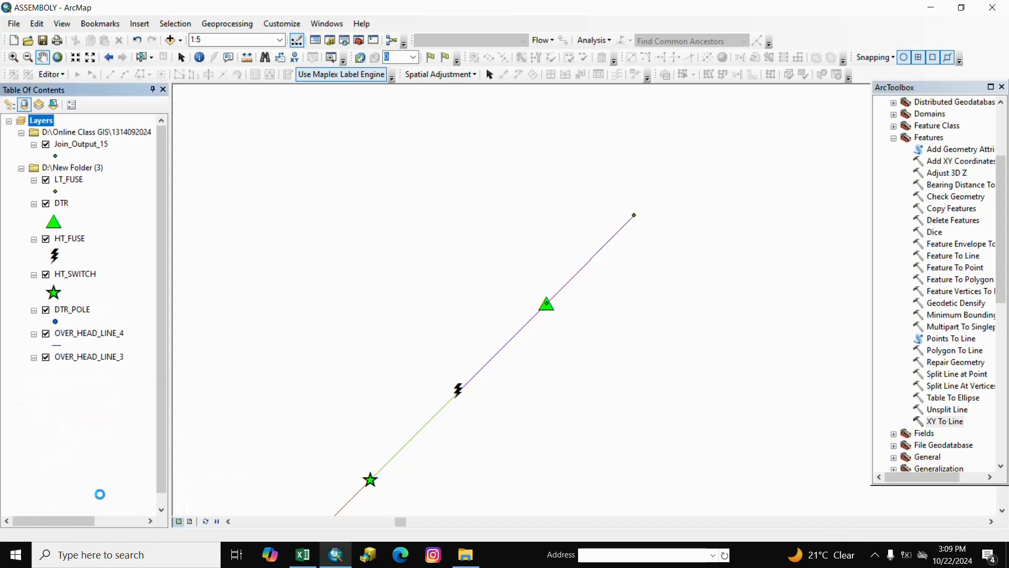
scroll(96, 370, "down", 1)
right_click(87, 126)
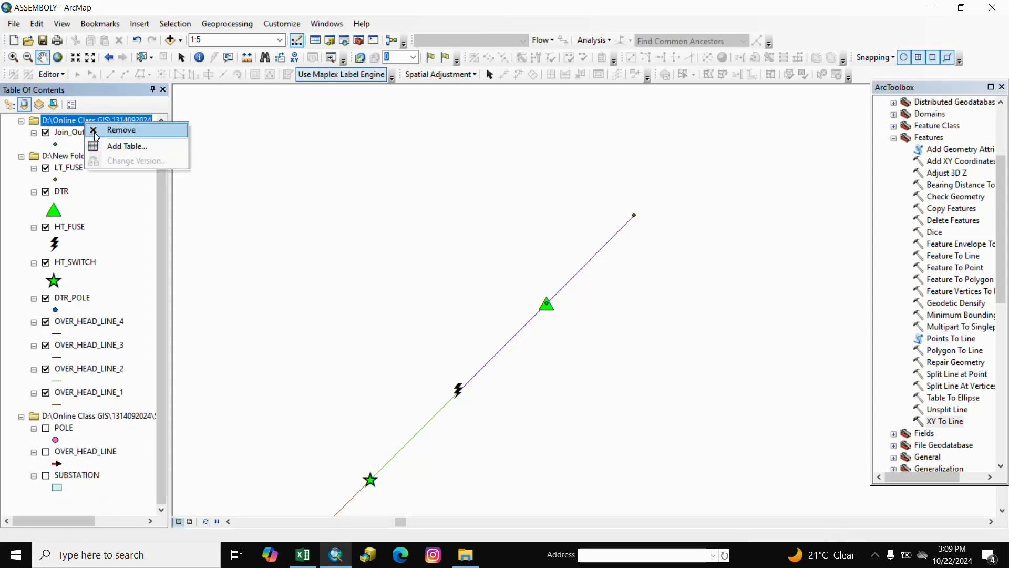
left_click(107, 129)
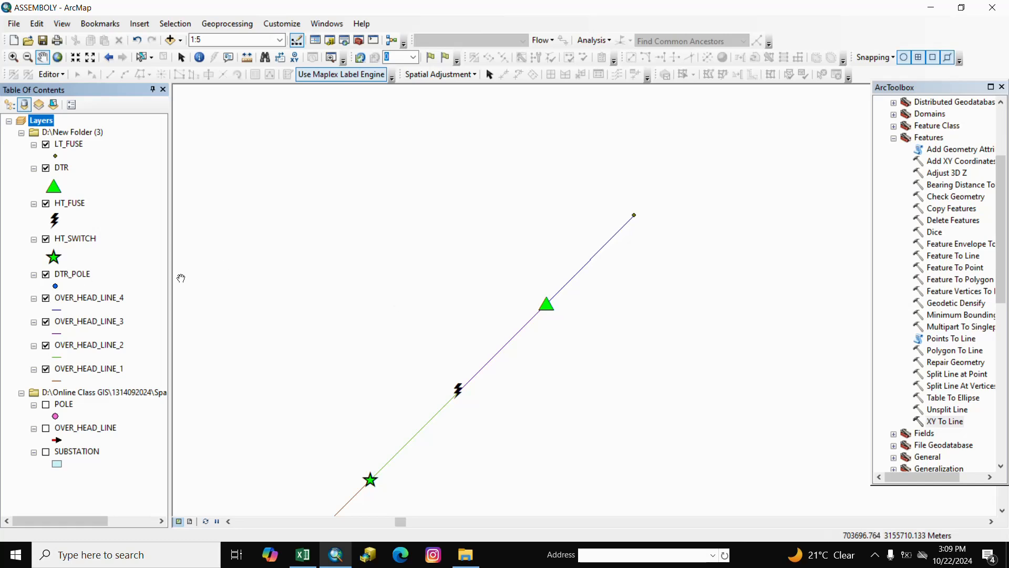
- Change the LT_FUSE point symbol to the black School 1 marker
left_click(55, 220)
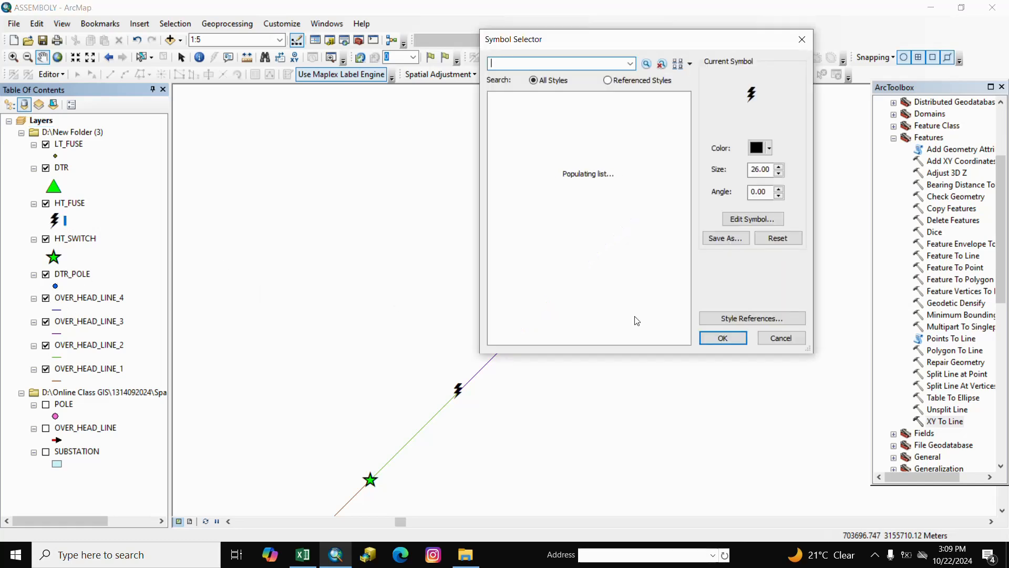
left_click(802, 39)
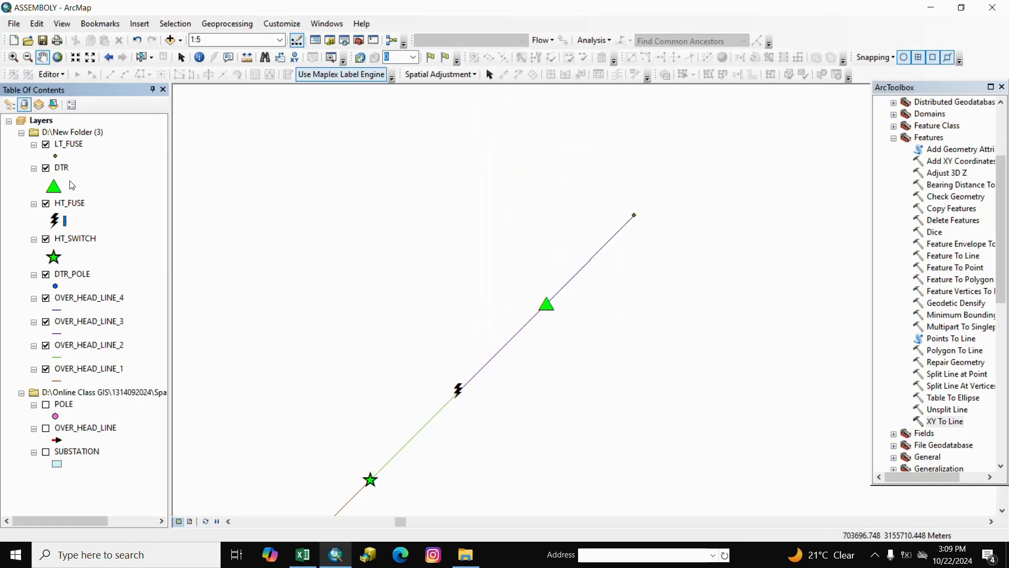
left_click(55, 156)
left_click_drag(688, 117, 686, 221)
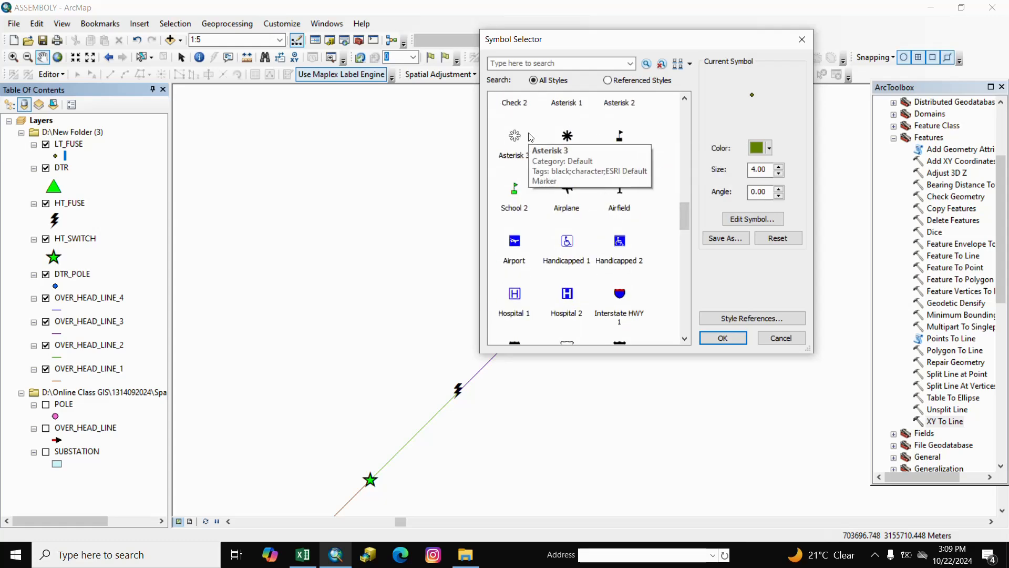
left_click(619, 136)
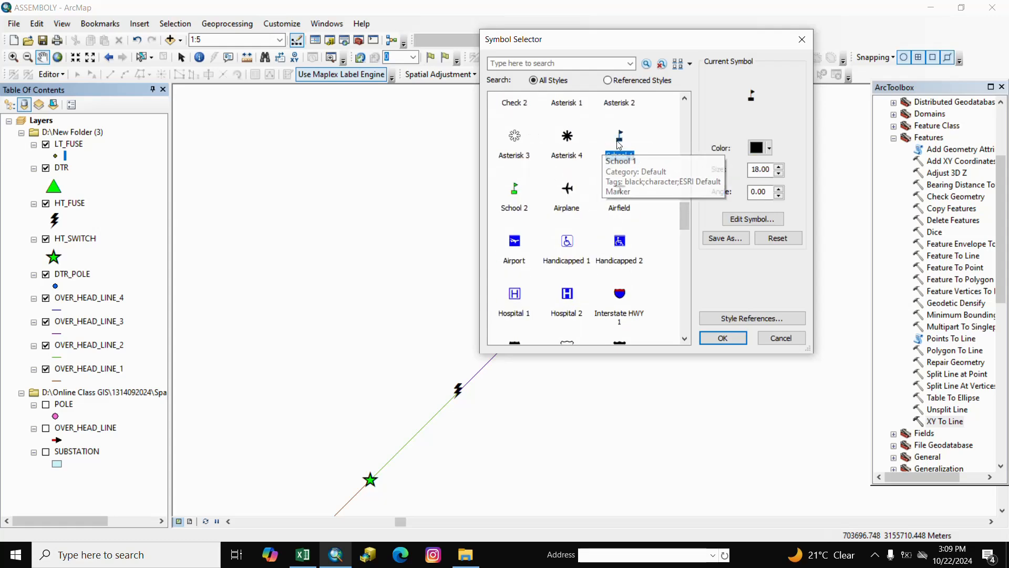
left_click(723, 338)
left_click_drag(665, 266, 626, 316)
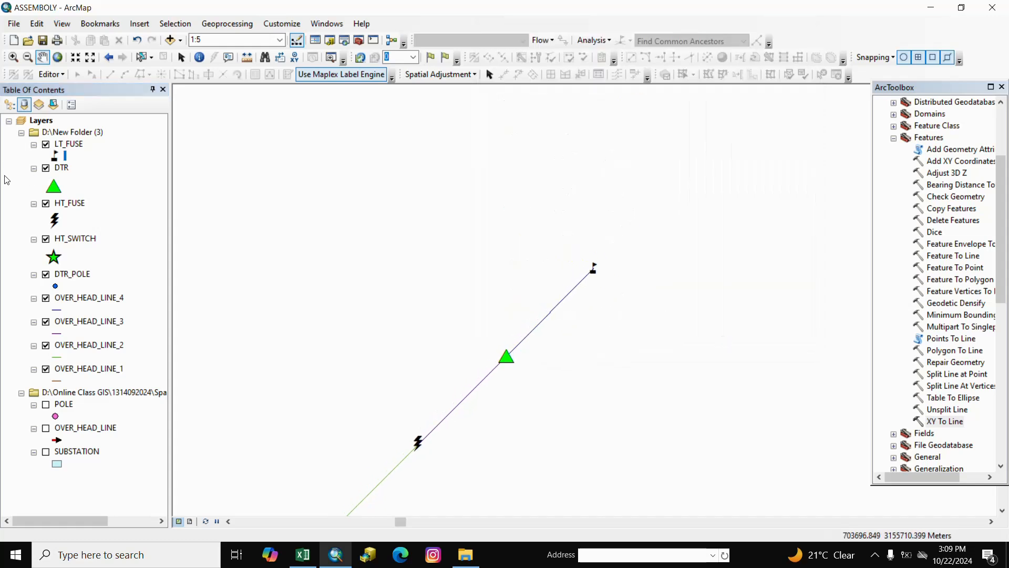
- Enlarge the LT_FUSE marker symbol to a size of about 24
left_click(54, 156)
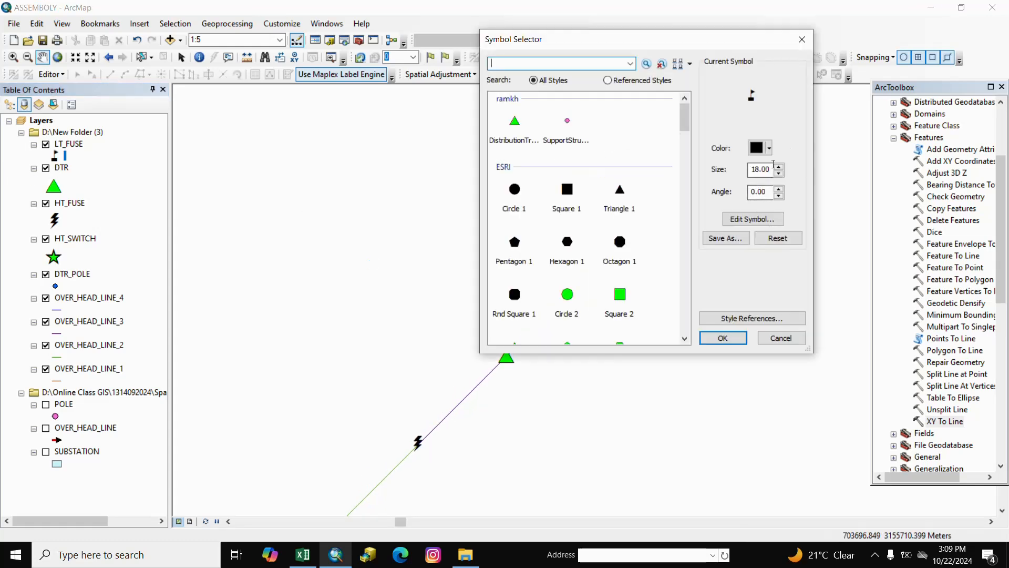
double_click(768, 169)
type("23")
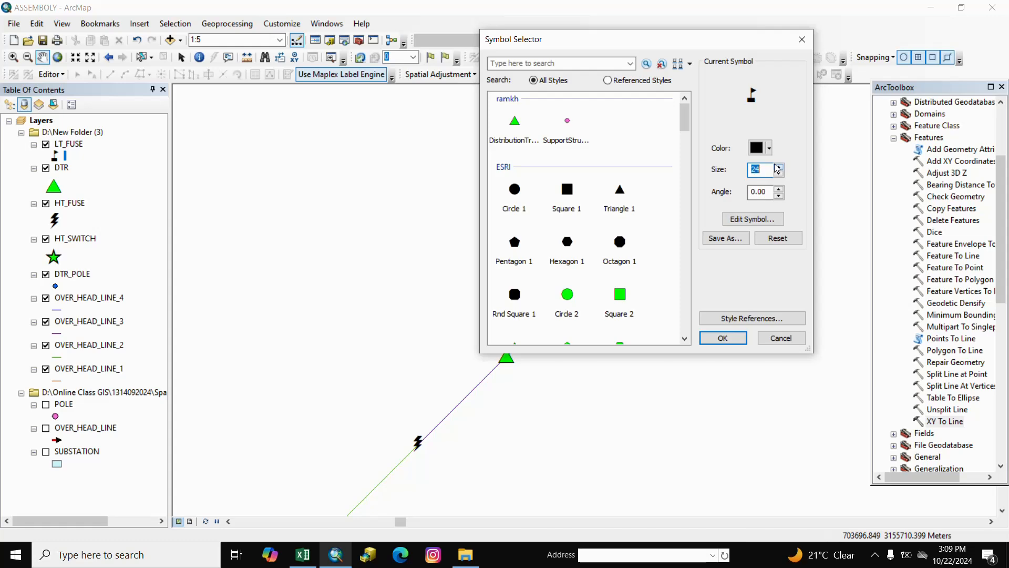
left_click(777, 166)
left_click(729, 336)
left_click_drag(620, 318, 554, 369)
right_click(541, 344)
left_click(488, 430)
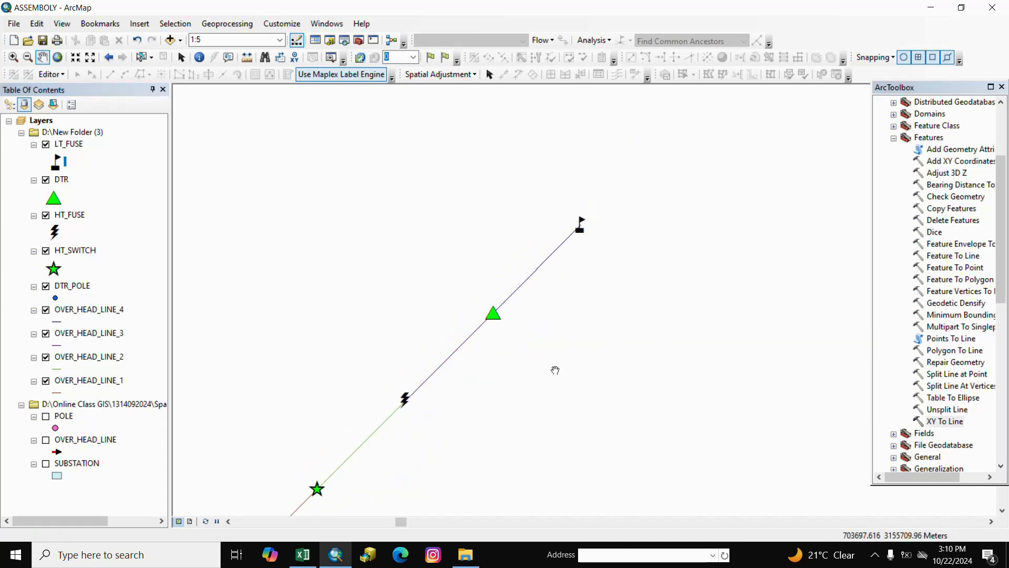
- Export all features of LT_FUSE as a shapefile named METER in New Folder (3) and add it to the map
right_click(73, 147)
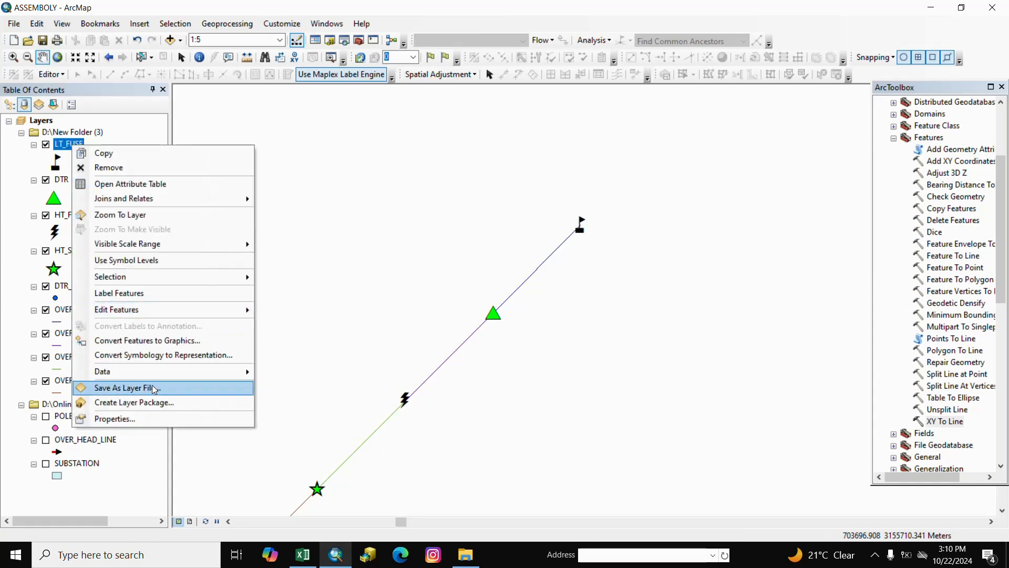
mouse_move(178, 376)
left_click(291, 389)
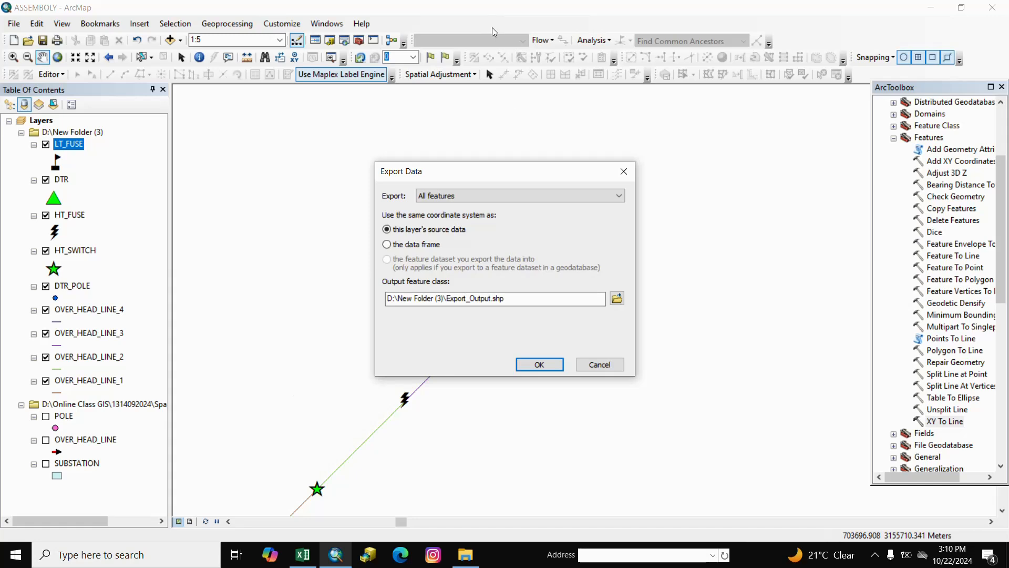
left_click(617, 298)
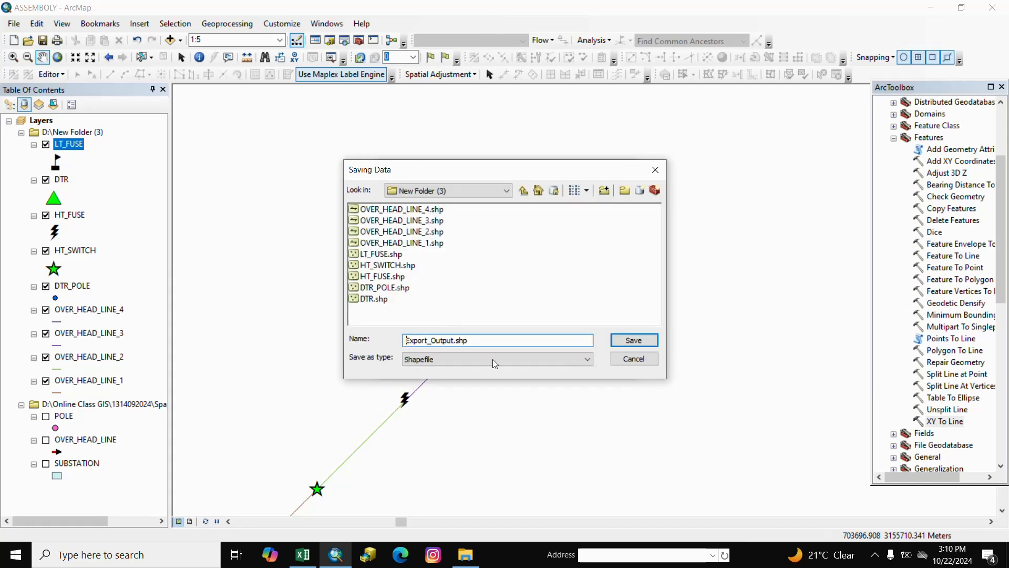
left_click_drag(469, 341, 377, 316)
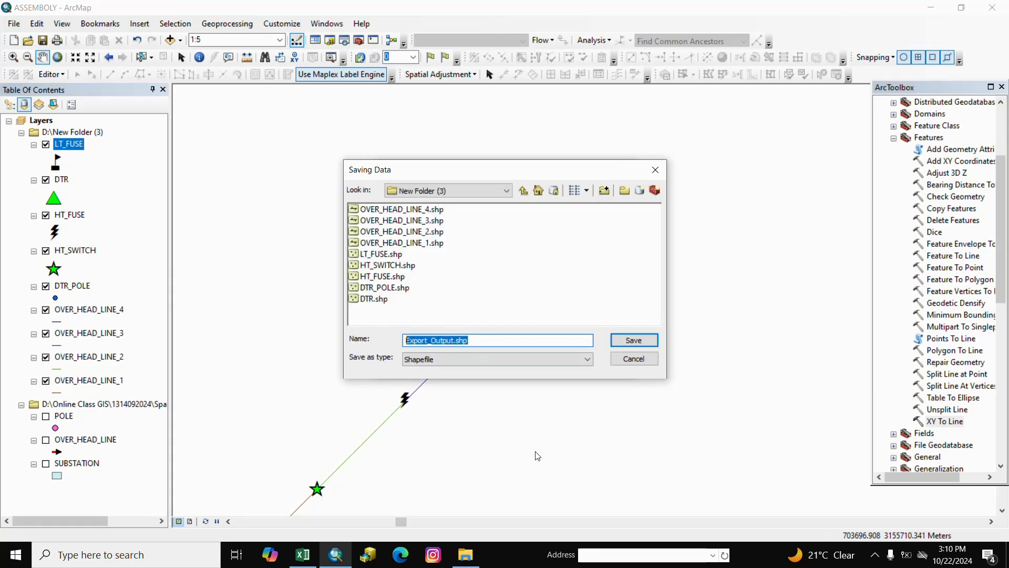
type("METER")
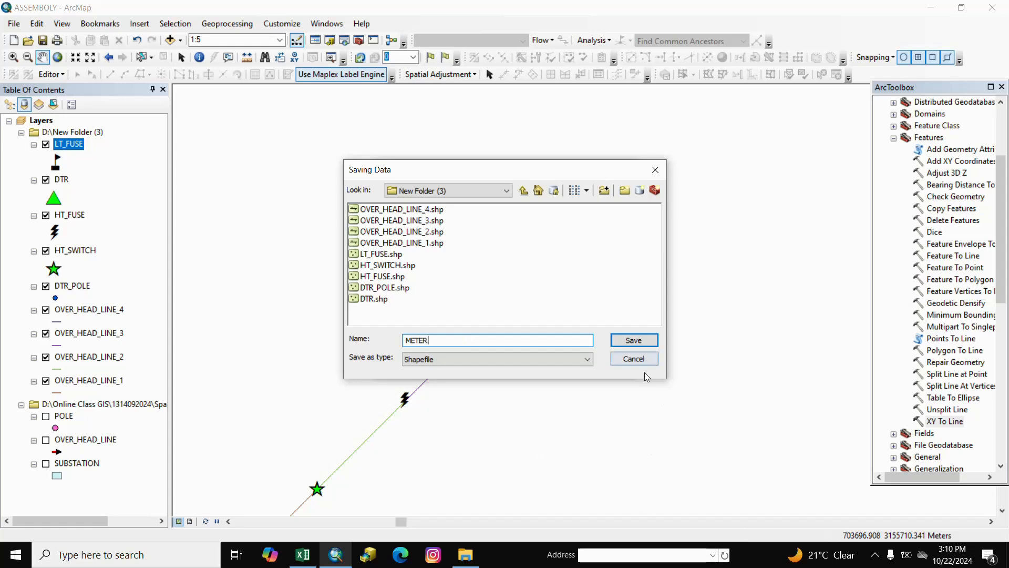
left_click(633, 341)
left_click(538, 363)
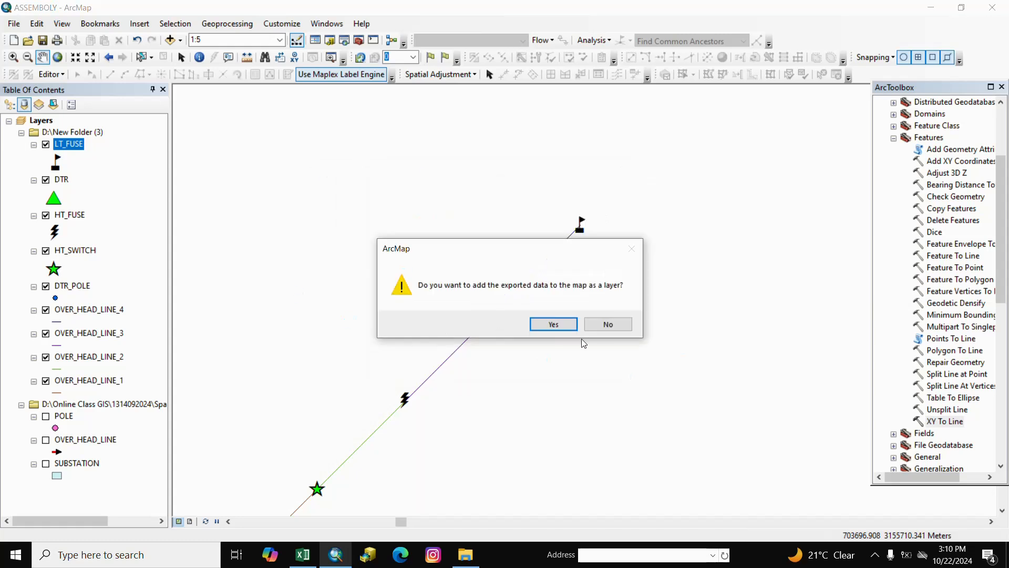
left_click(556, 324)
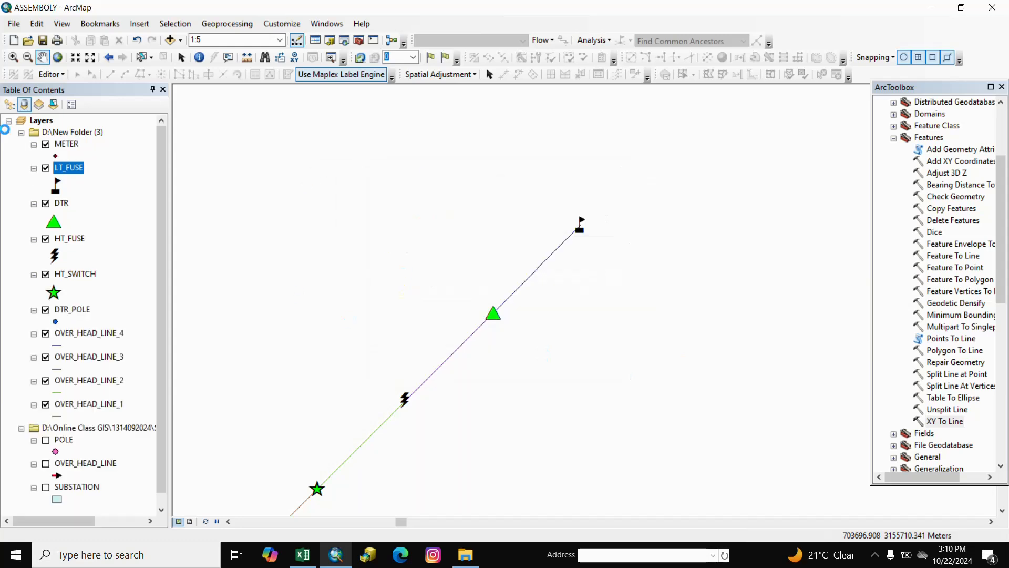
- Delete the POINT_X and POINT_Y fields from the METER attribute table and close the table
left_click(121, 199)
right_click(71, 144)
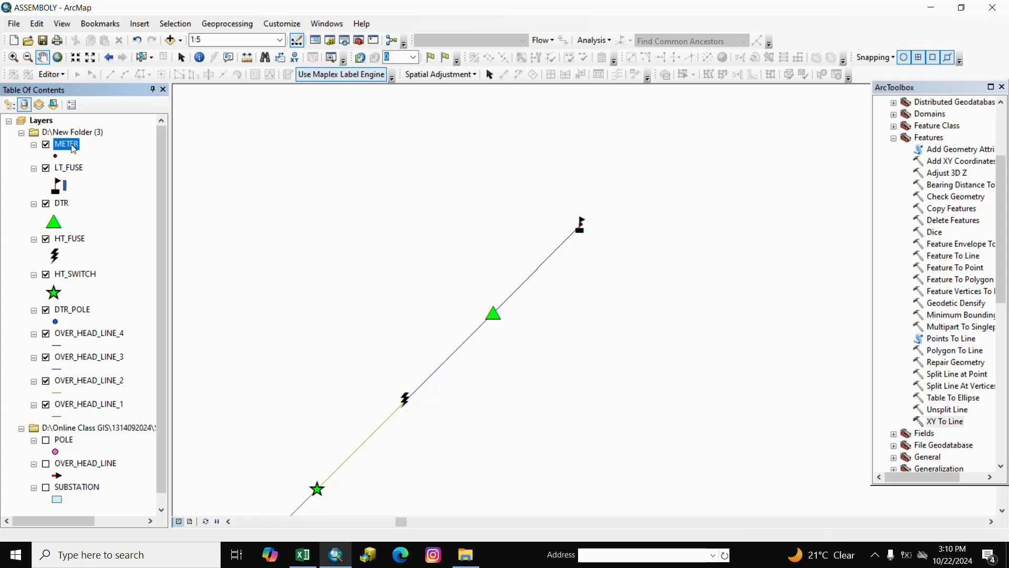
left_click(147, 180)
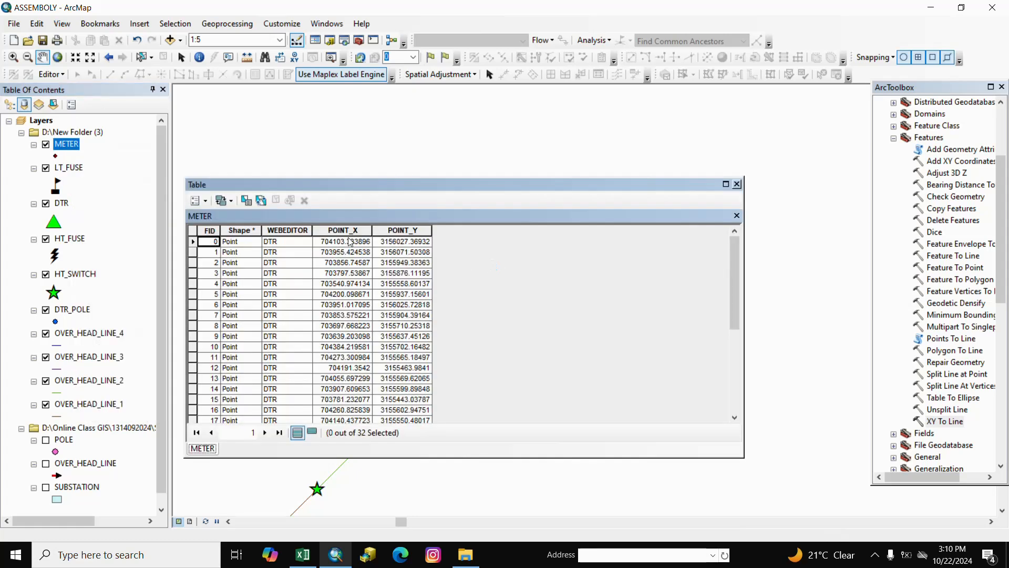
left_click(341, 229)
right_click(340, 230)
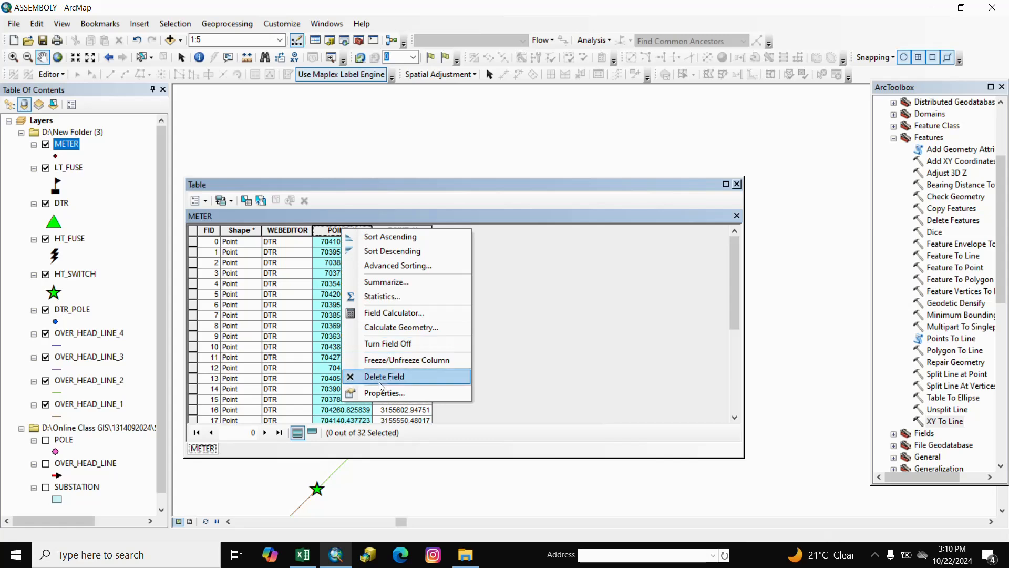
left_click(387, 376)
left_click(561, 335)
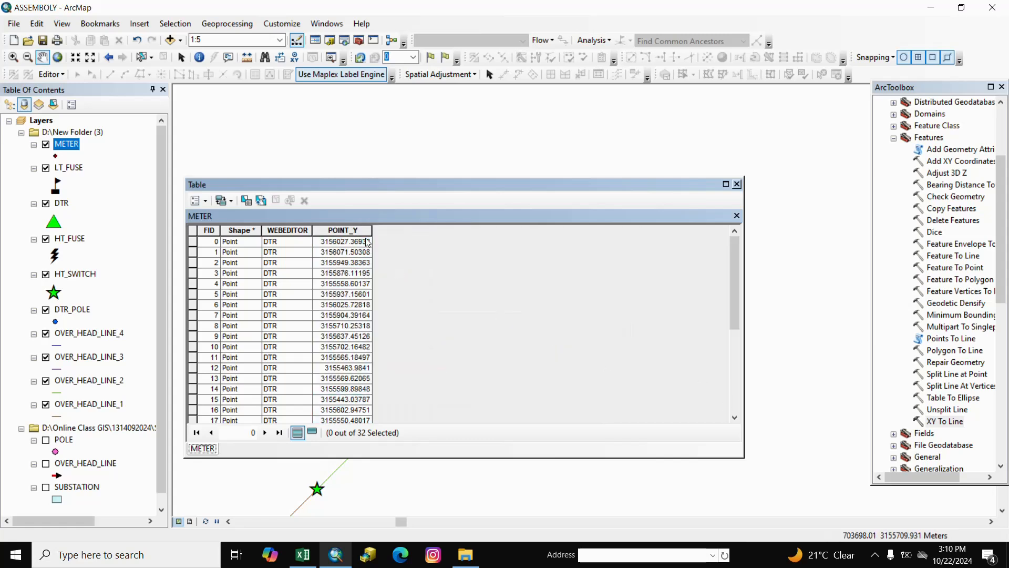
right_click(353, 230)
left_click(391, 379)
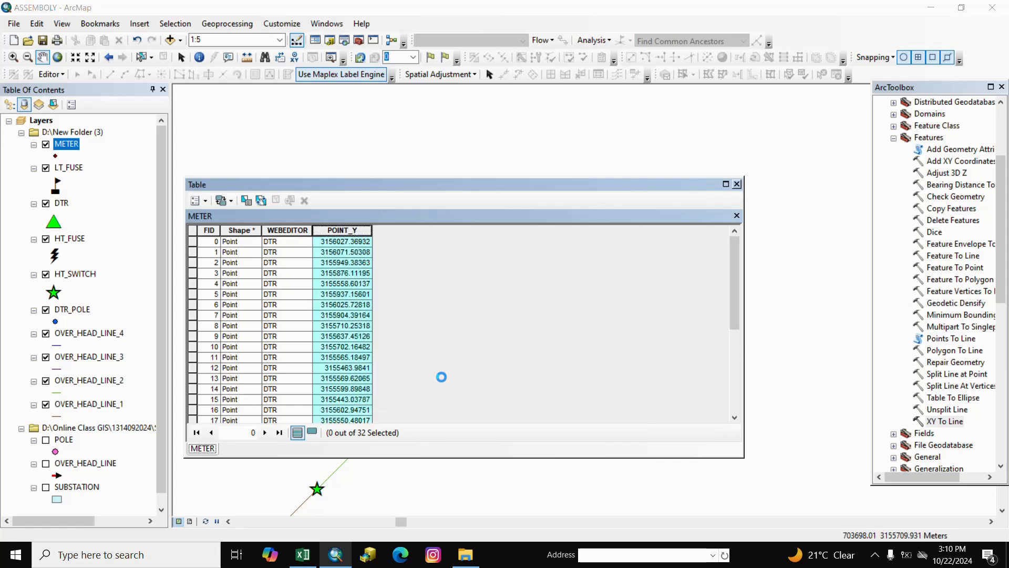
left_click(538, 334)
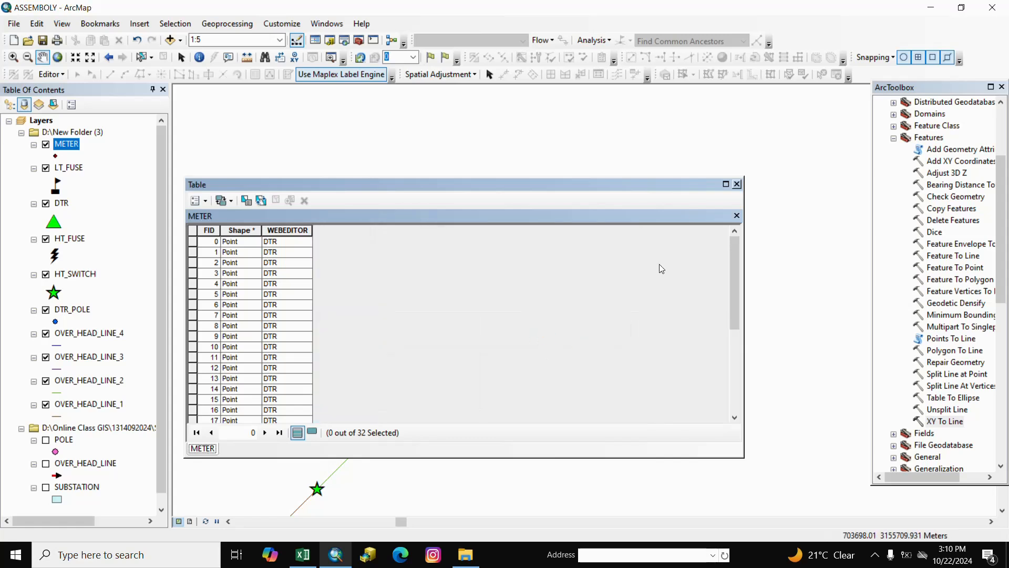
left_click(737, 185)
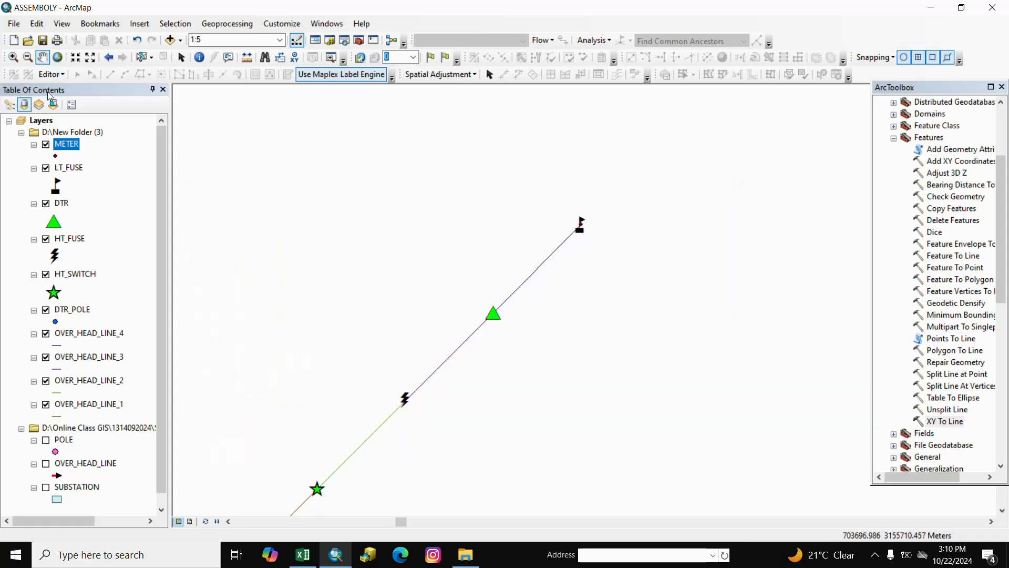
- Start an edit session on the D:\New Folder (3) shapefile workspace
left_click(51, 74)
left_click(63, 90)
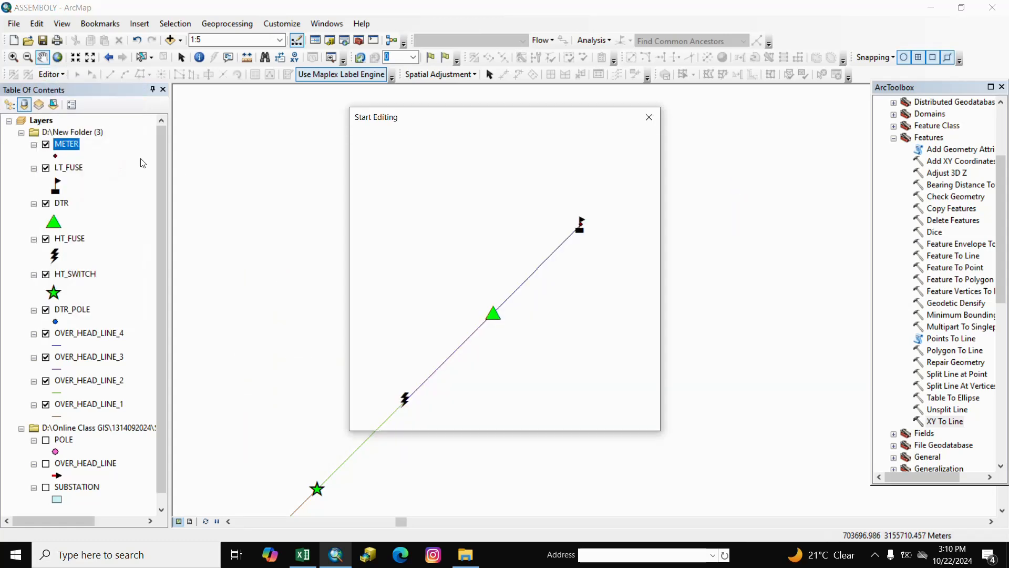
left_click(399, 352)
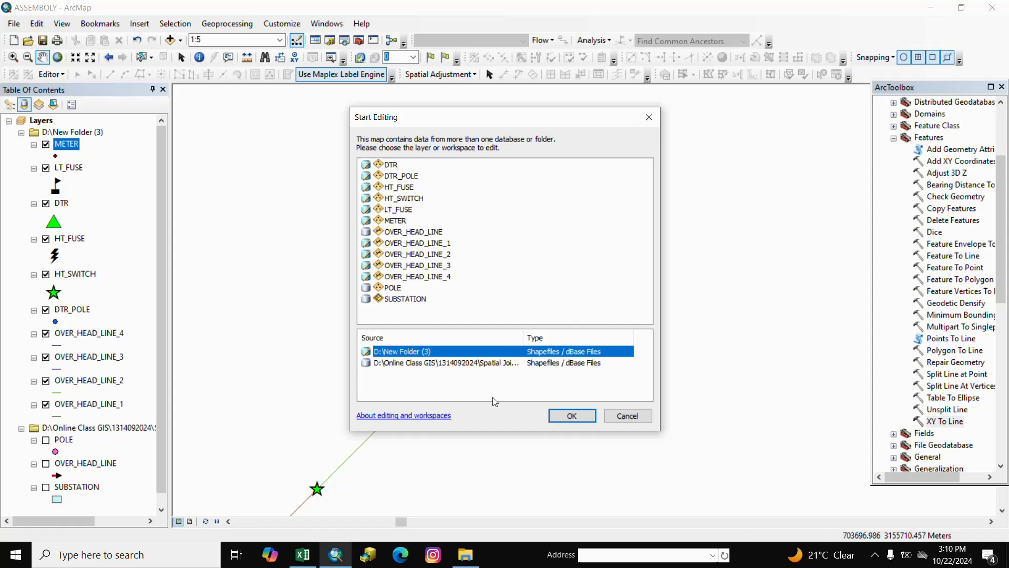
left_click(571, 416)
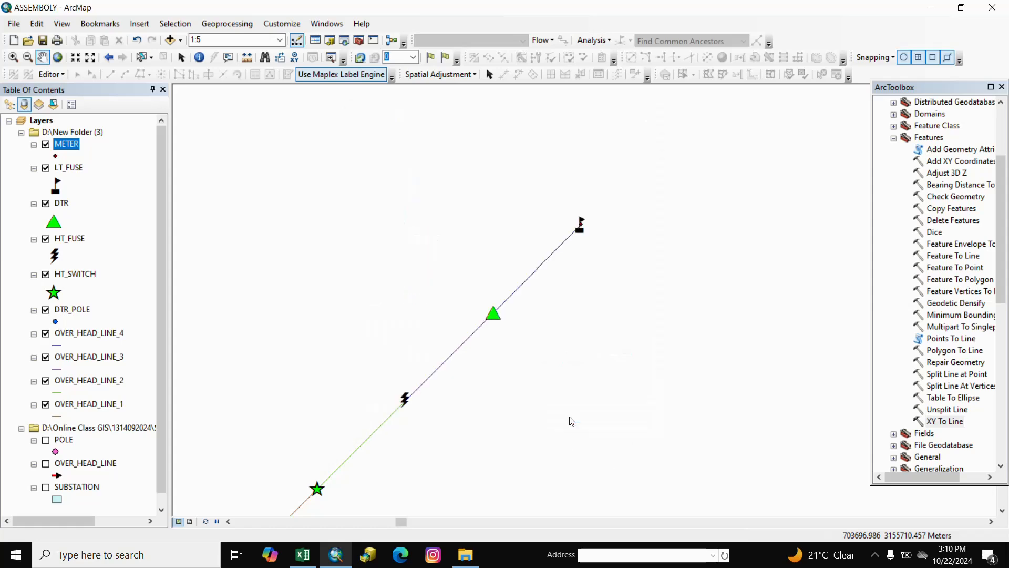
- Select all records in the METER attribute table and close the table
right_click(74, 147)
left_click(106, 180)
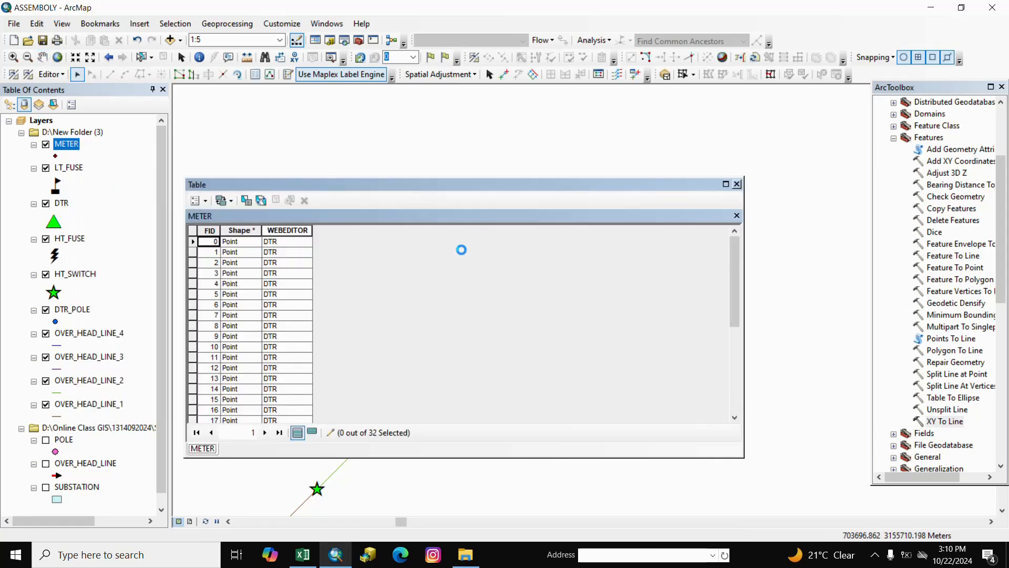
left_click(204, 201)
left_click(233, 275)
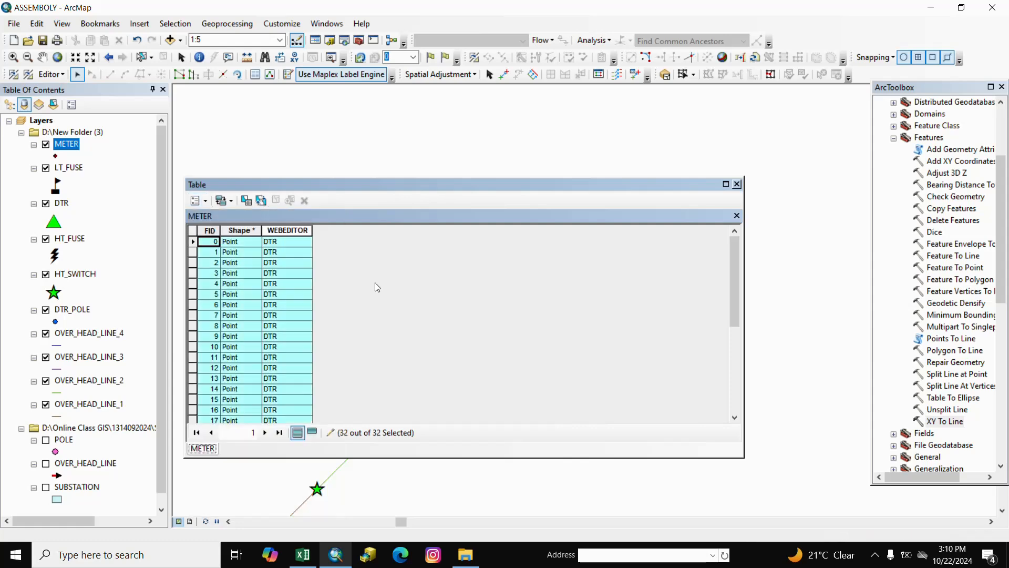
left_click(737, 185)
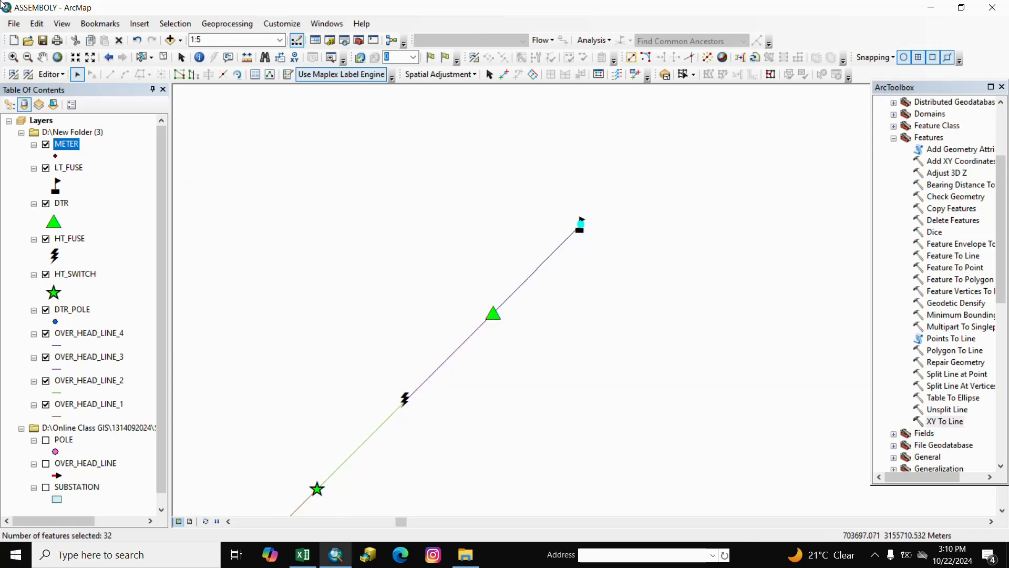
- Move the selected METER points by a delta X of 0.177 and an equal delta Y
left_click(63, 78)
right_click(56, 74)
key("Escape")
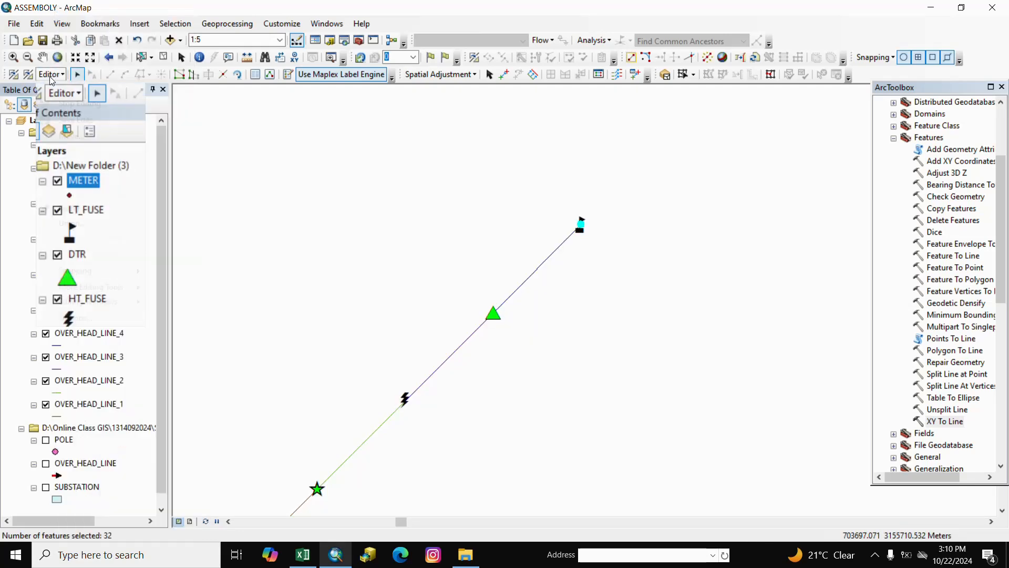
left_click(51, 74)
left_click(69, 136)
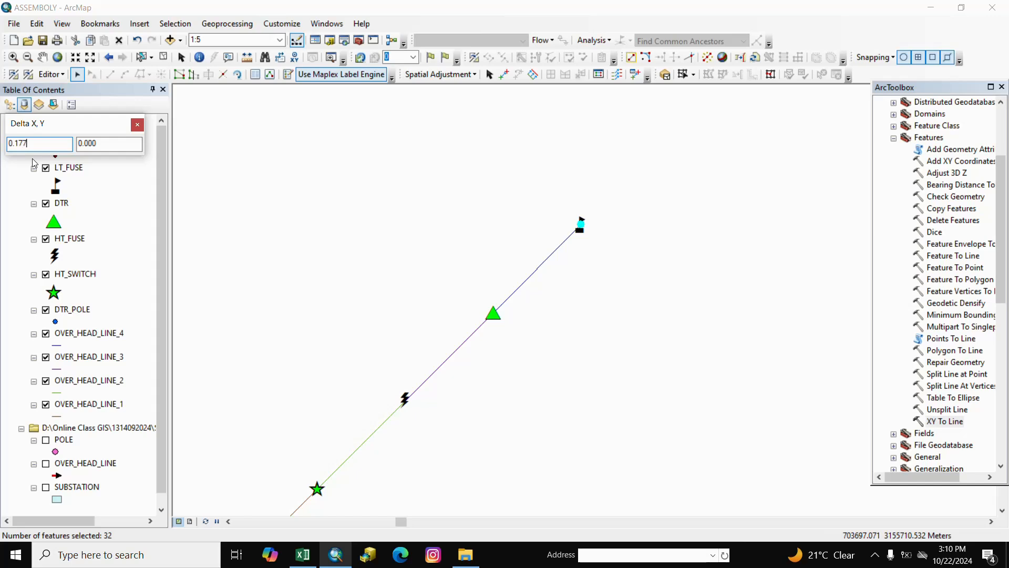
left_click(104, 145)
right_click(104, 145)
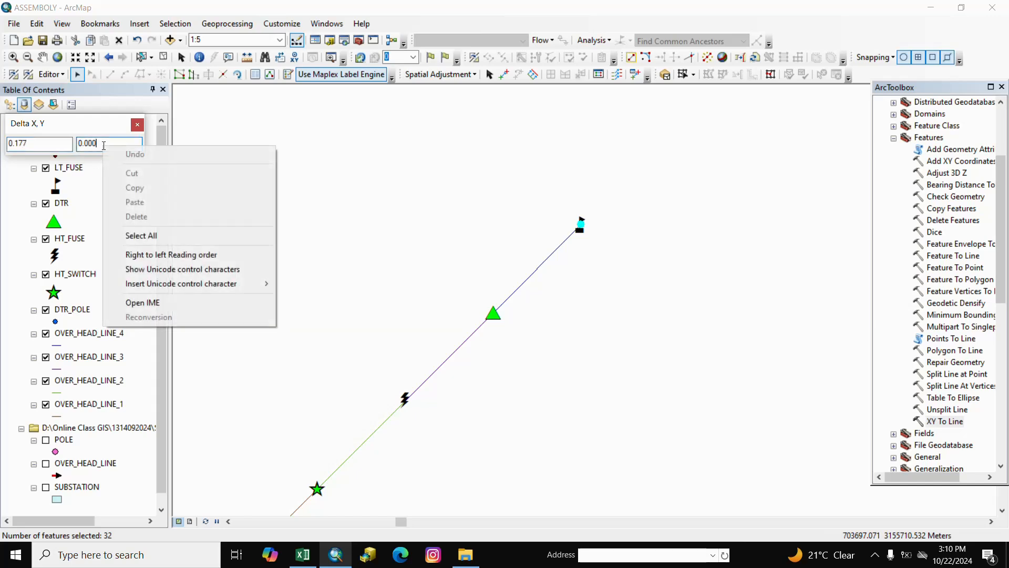
left_click(81, 144)
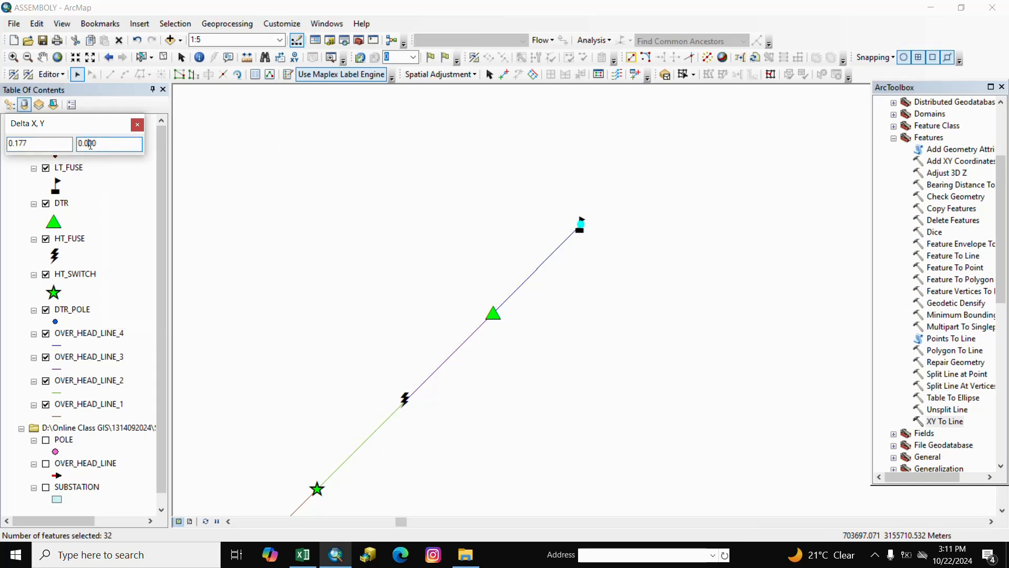
right_click(106, 147)
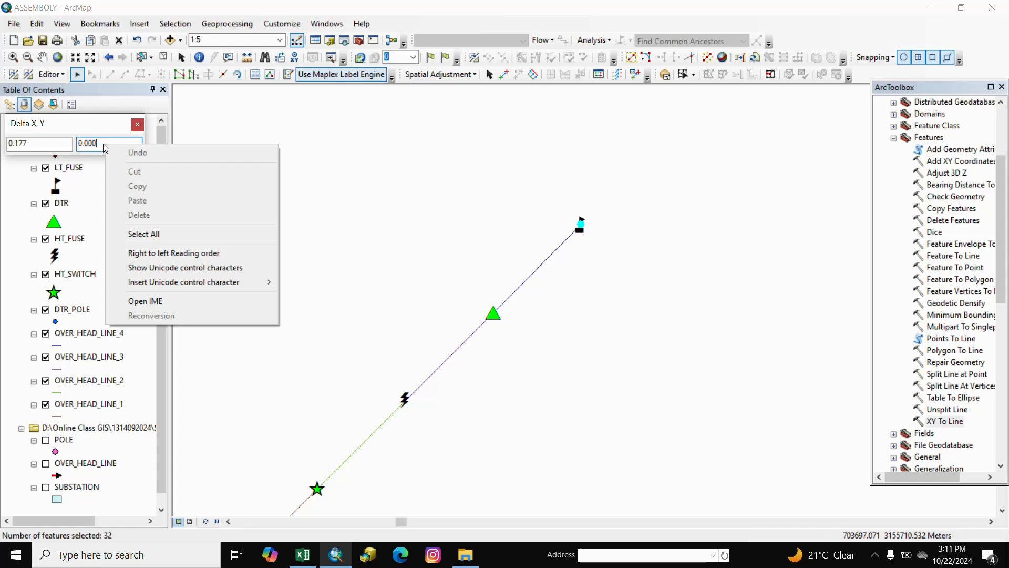
right_click(90, 144)
left_click(84, 142)
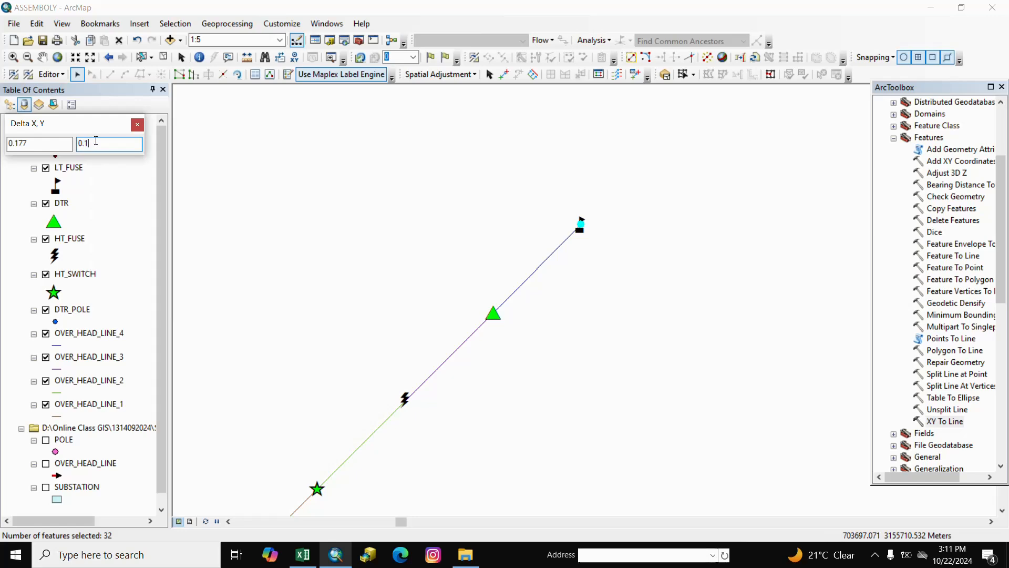
key("Return")
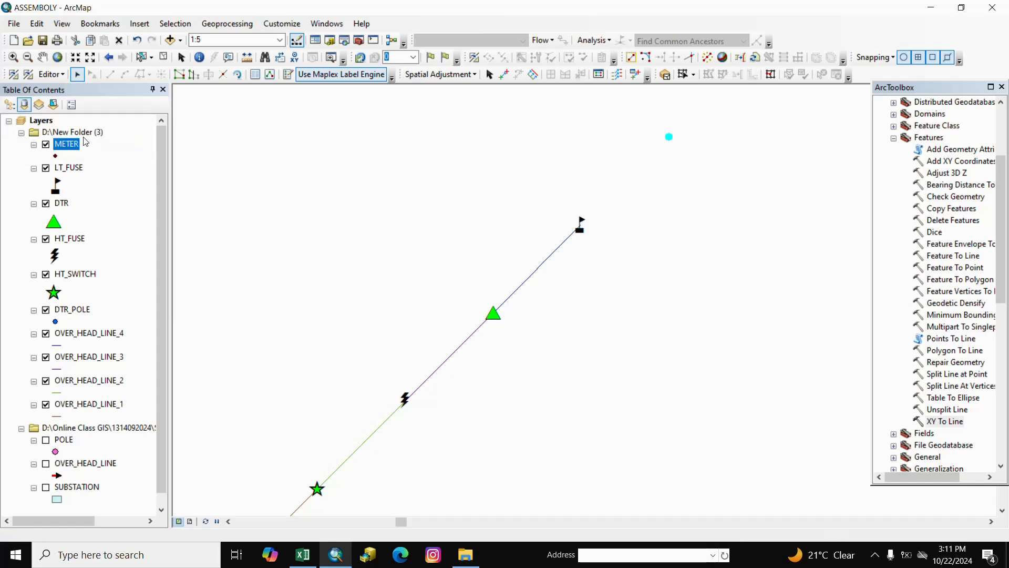
- Clear the METER point selection and stop the edit session
left_click(42, 56)
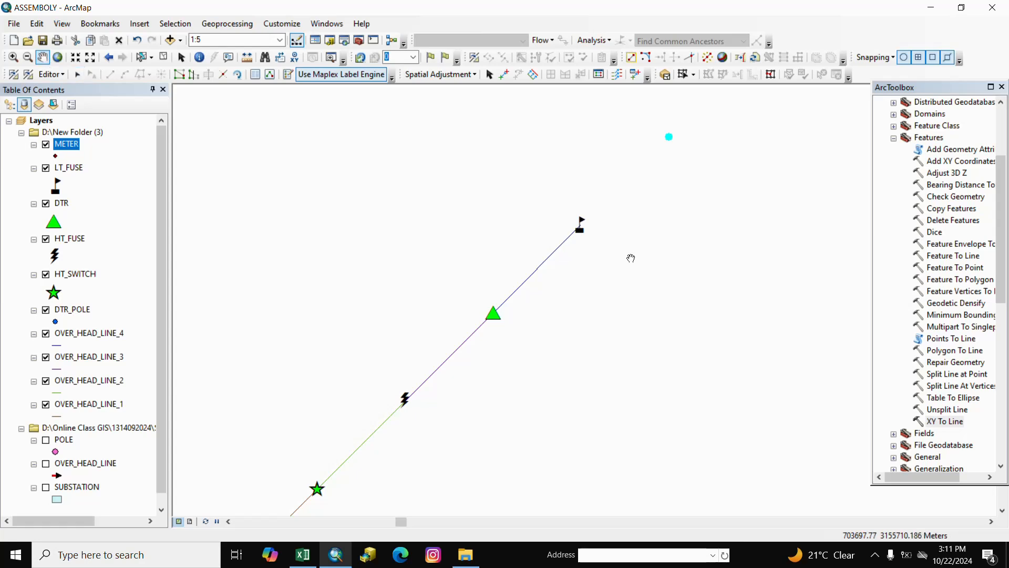
left_click_drag(631, 255, 556, 296)
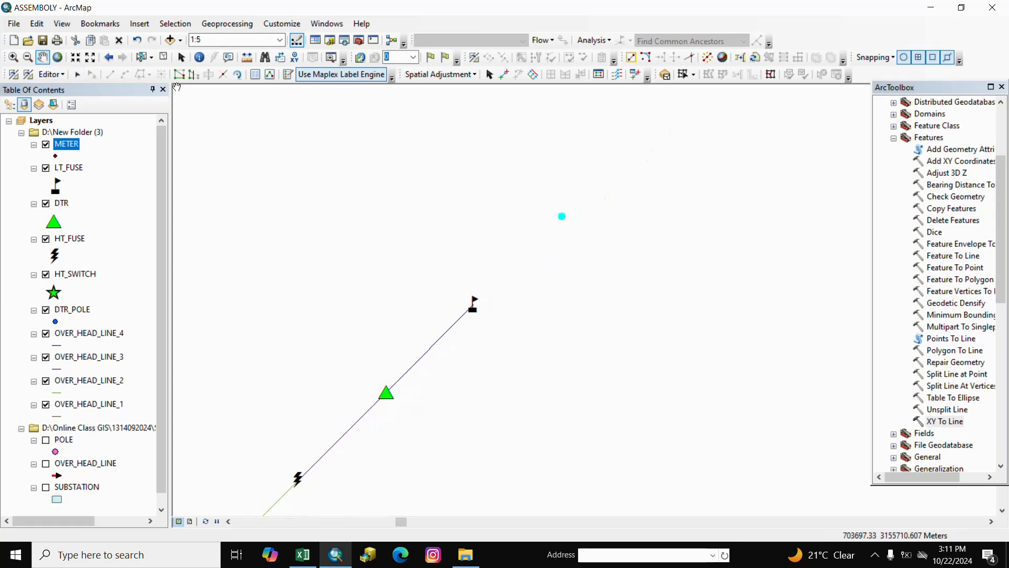
left_click(63, 78)
right_click(60, 82)
left_click(58, 79)
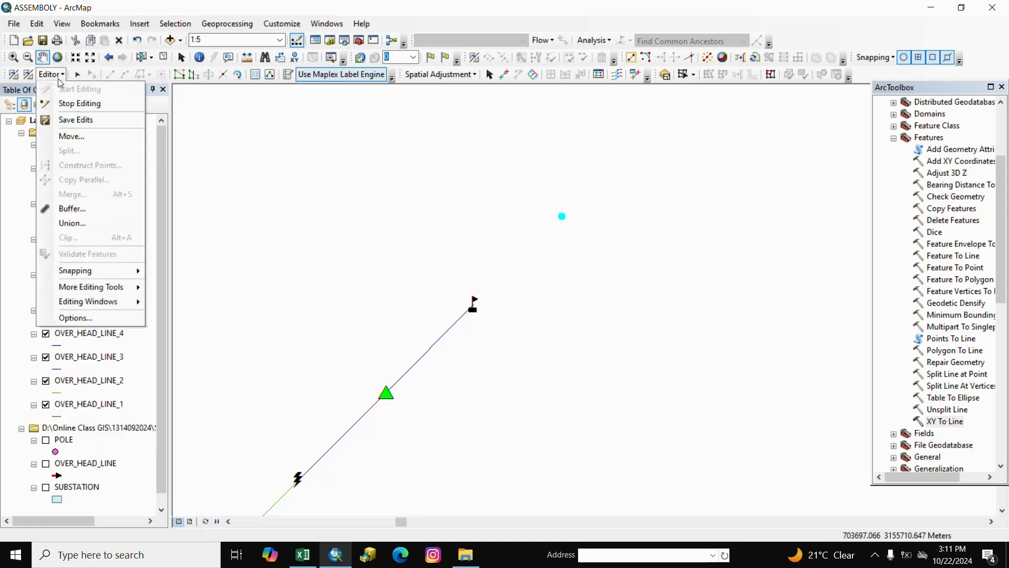
left_click(76, 102)
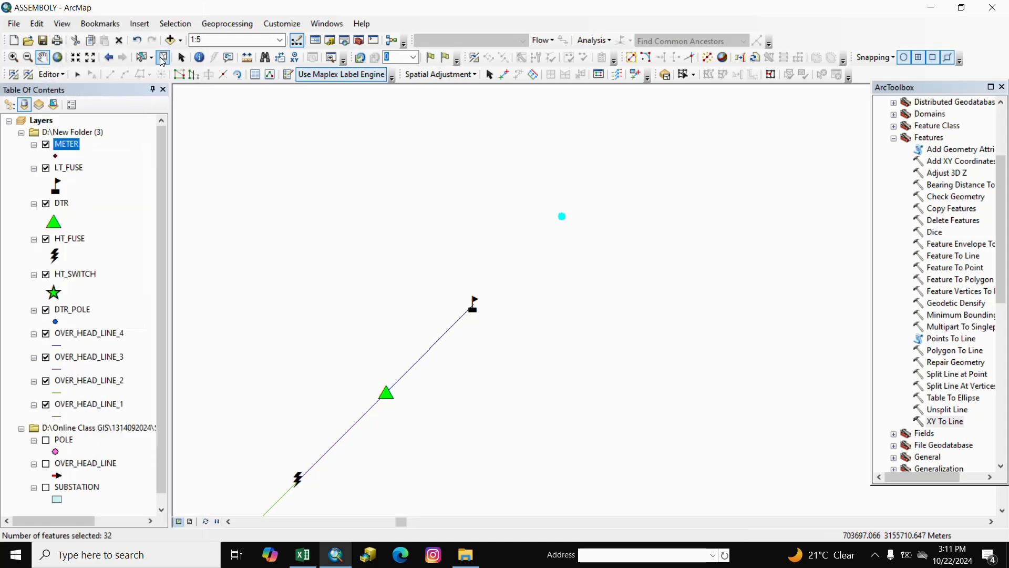
left_click(162, 57)
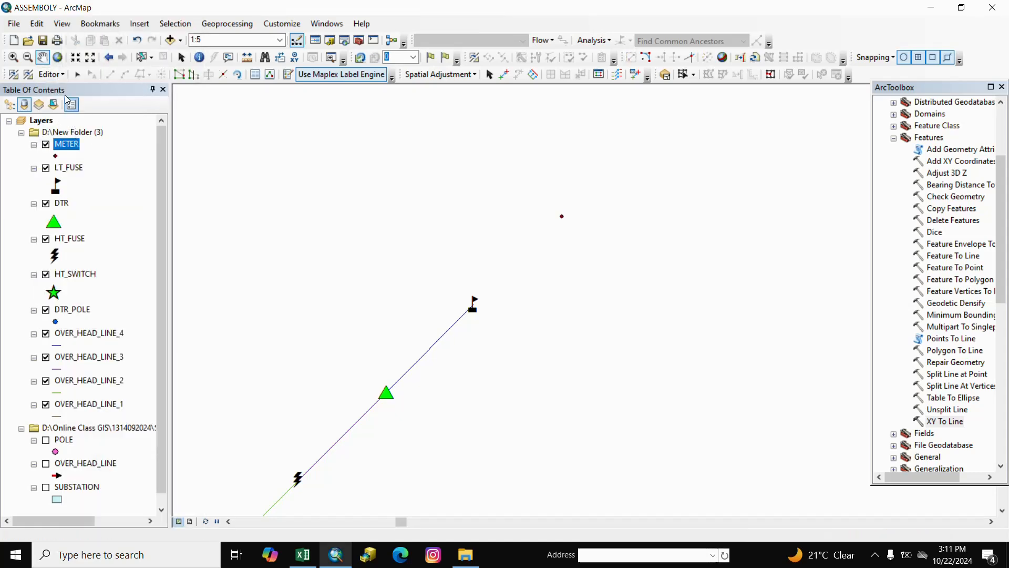
left_click(55, 75)
right_click(60, 82)
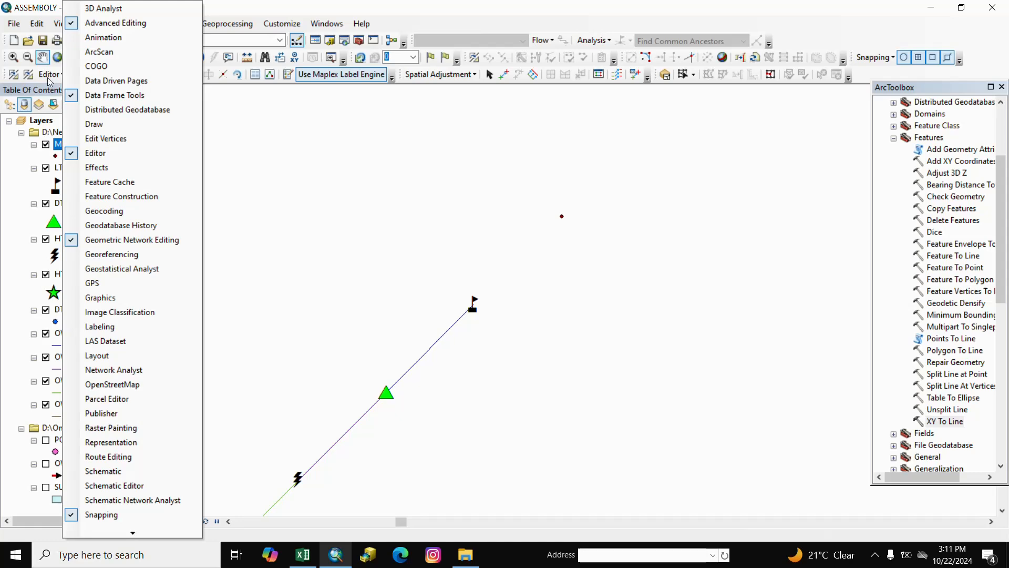
right_click(47, 79)
left_click(44, 78)
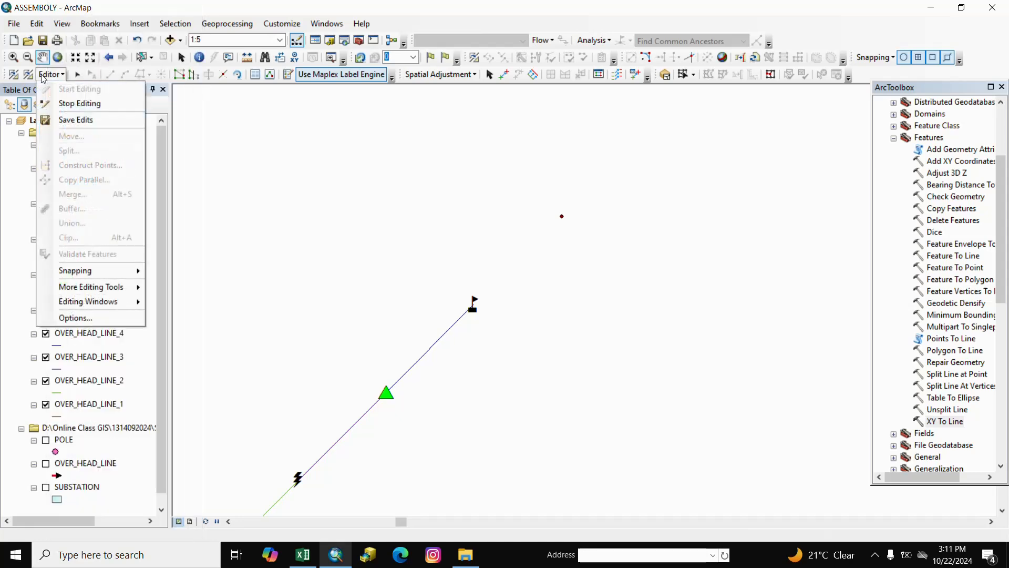
left_click(79, 103)
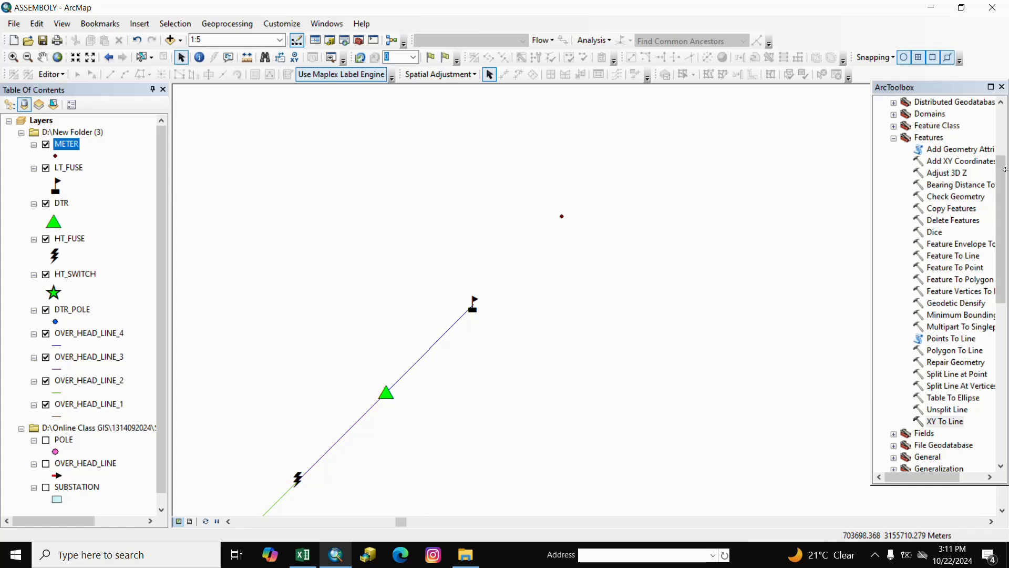
- Run Add XY Coordinates on the METER layer
double_click(942, 163)
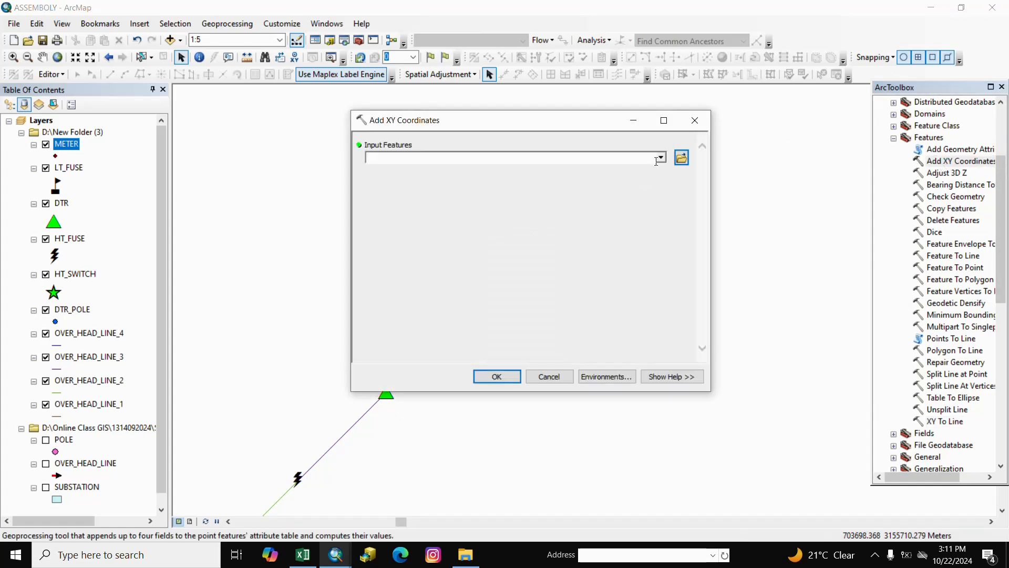
left_click(660, 158)
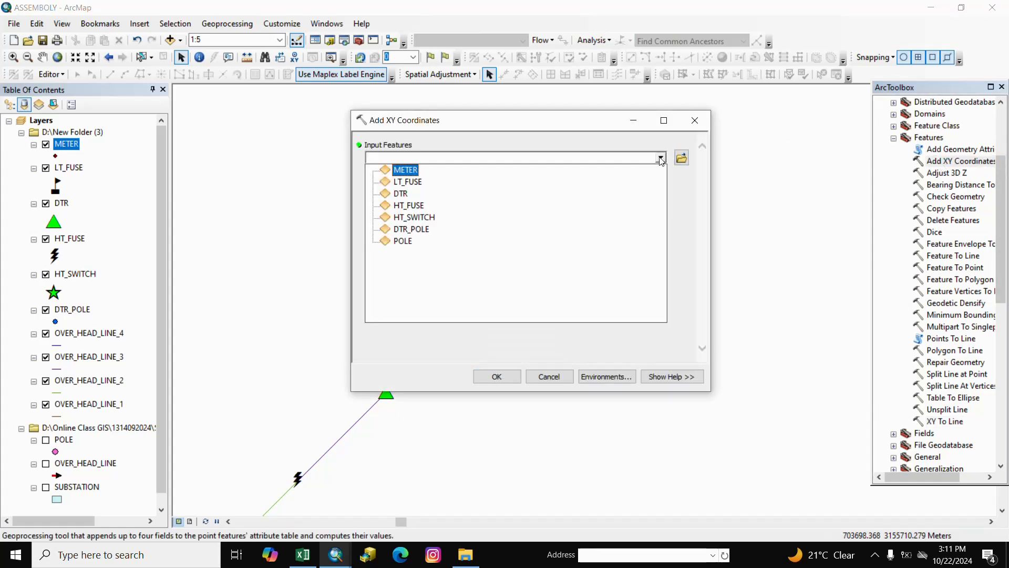
left_click(405, 174)
left_click(497, 376)
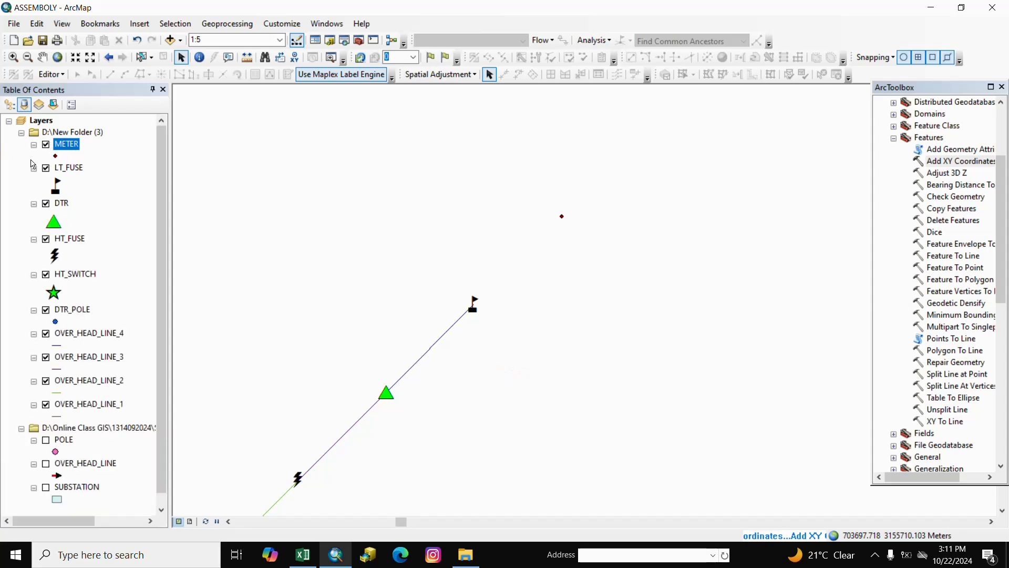
- Open the METER attribute table and set the POINT_X field's alias to POINT_X_E
right_click(79, 153)
left_click(100, 185)
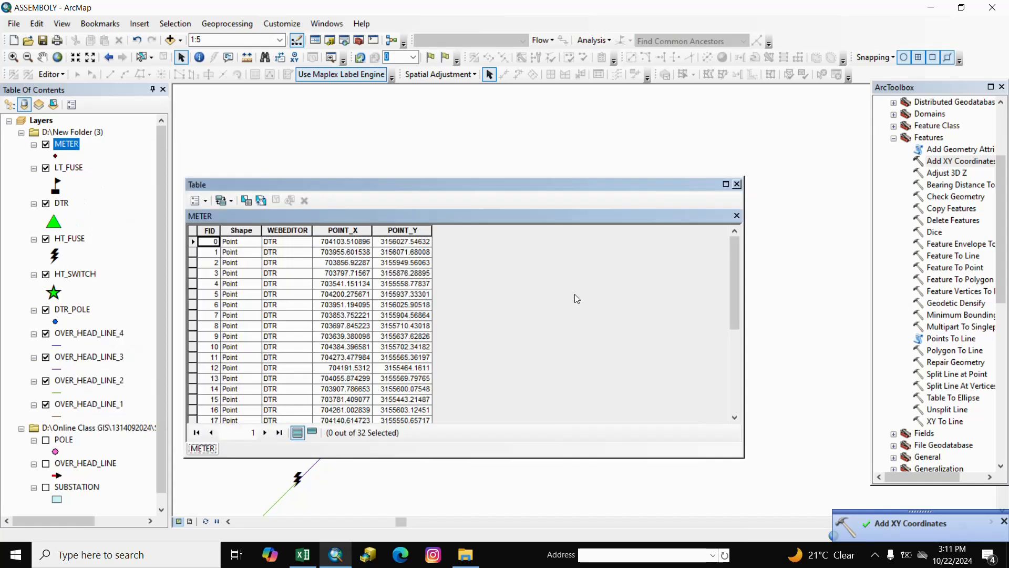
left_click(342, 230)
left_click(408, 231)
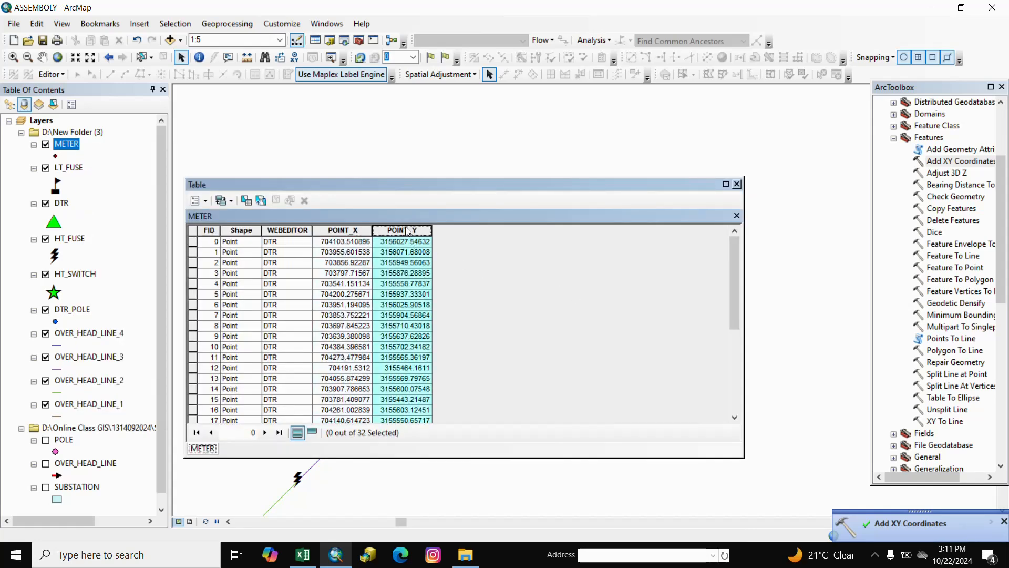
left_click(360, 230)
right_click(368, 232)
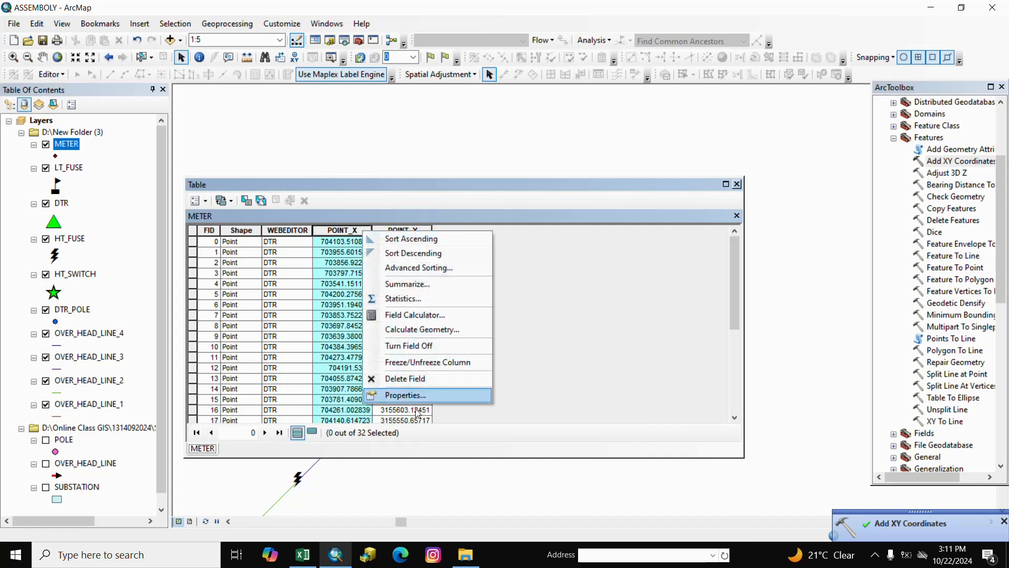
left_click(411, 395)
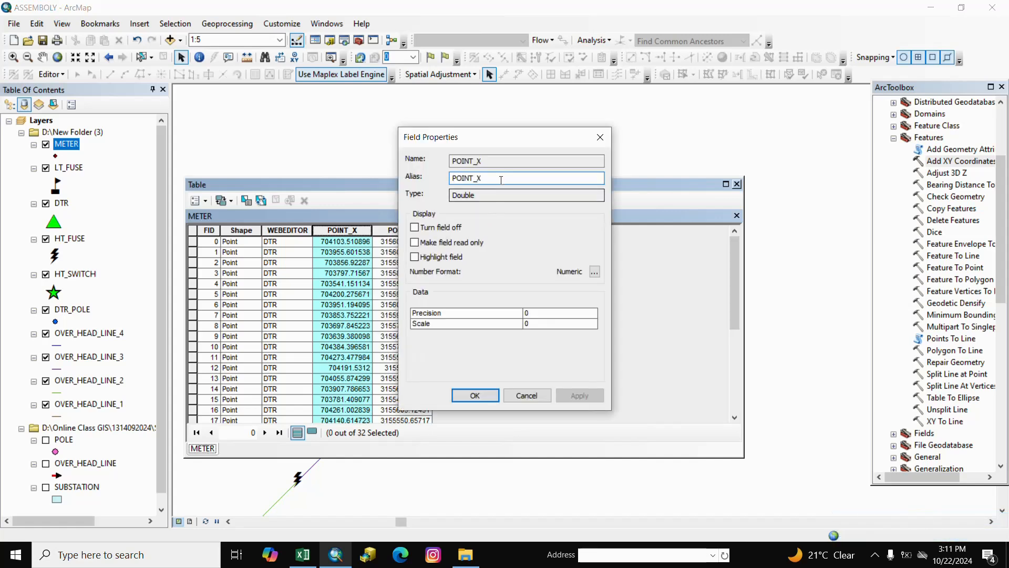
left_click(501, 180)
type("_E")
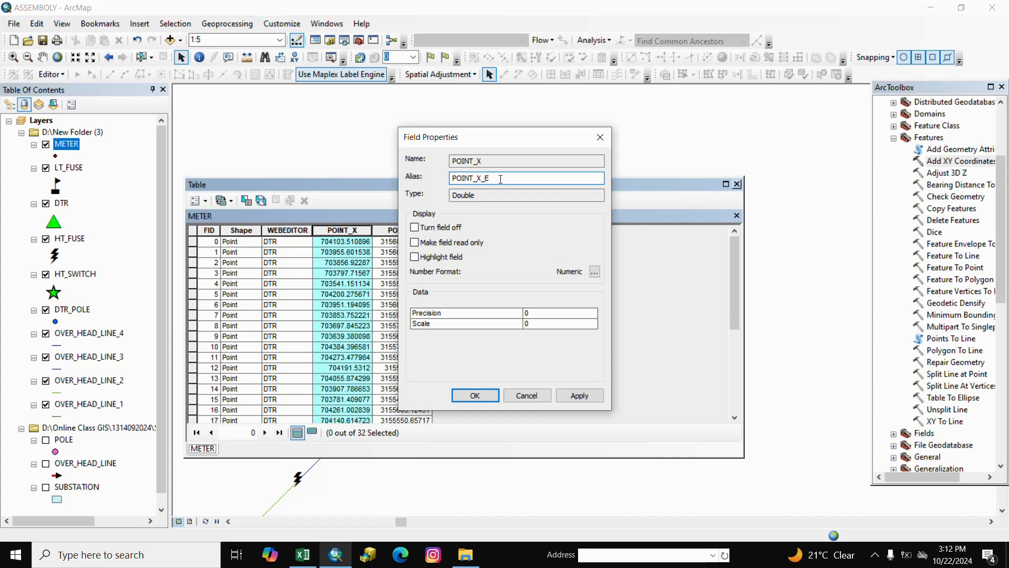
left_click(475, 395)
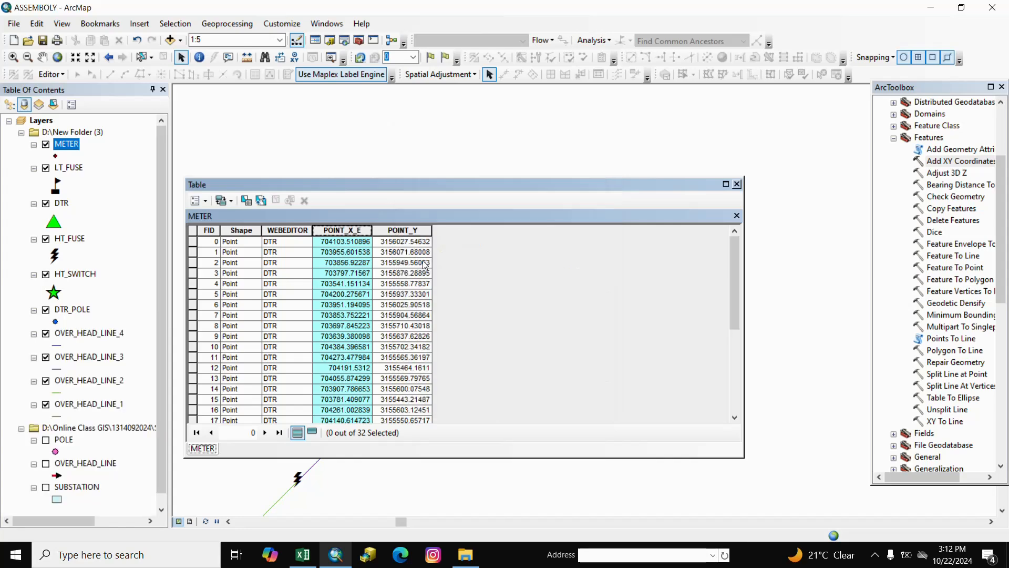
- Set the POINT_Y field's alias to POINT_Y_E and close the METER attribute table
left_click(409, 231)
right_click(409, 231)
left_click(462, 398)
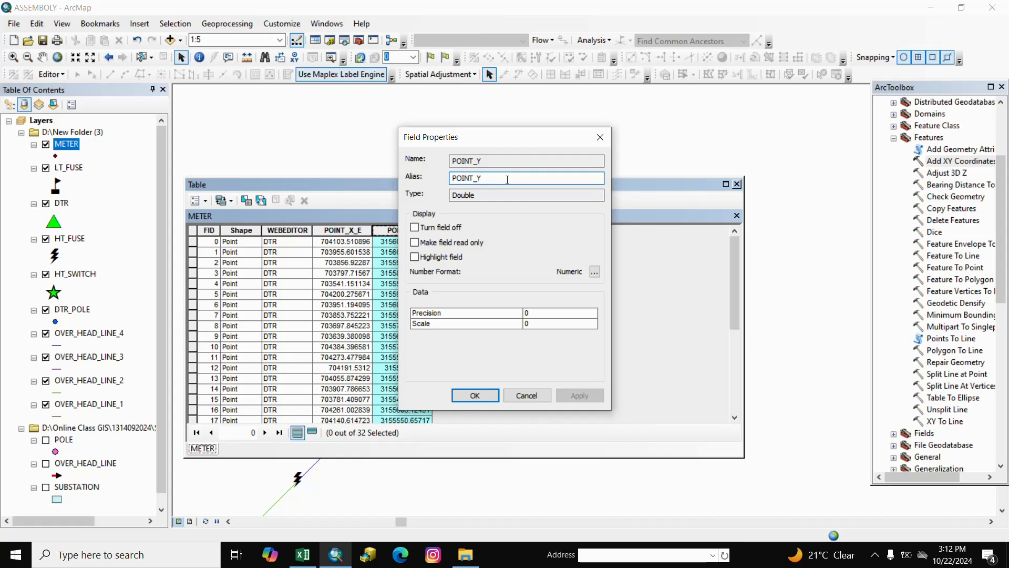
type("_E")
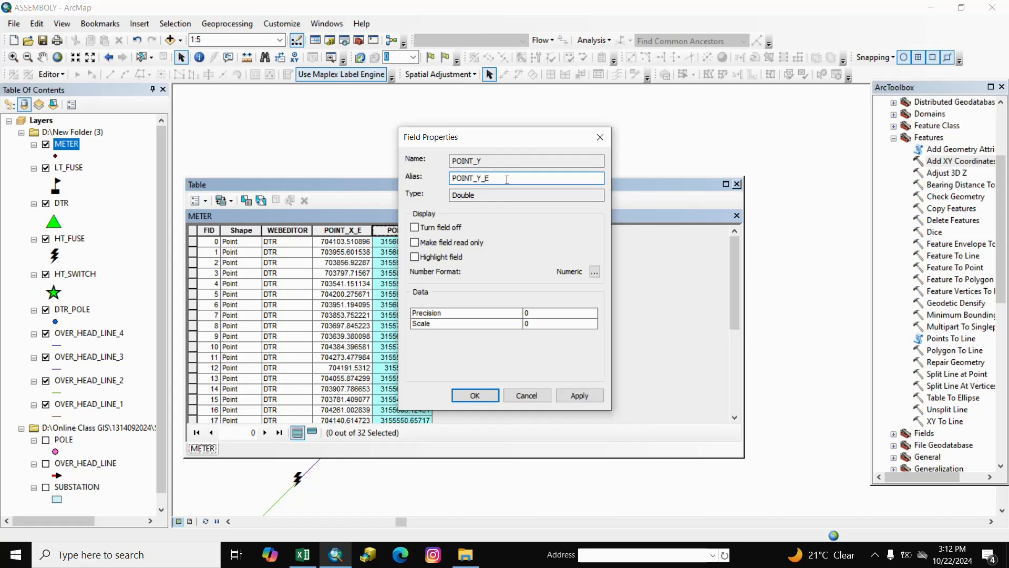
left_click(475, 395)
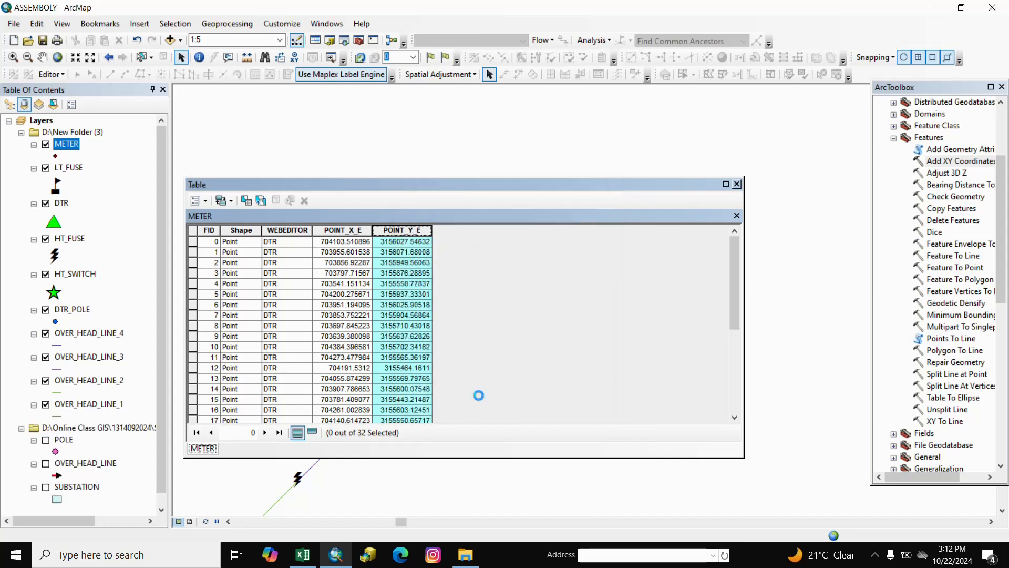
left_click(737, 183)
- Spatially join METER to LT_FUSE, giving each point all attributes of the closest point, with output shapefile Join_Output_16.shp
right_click(75, 168)
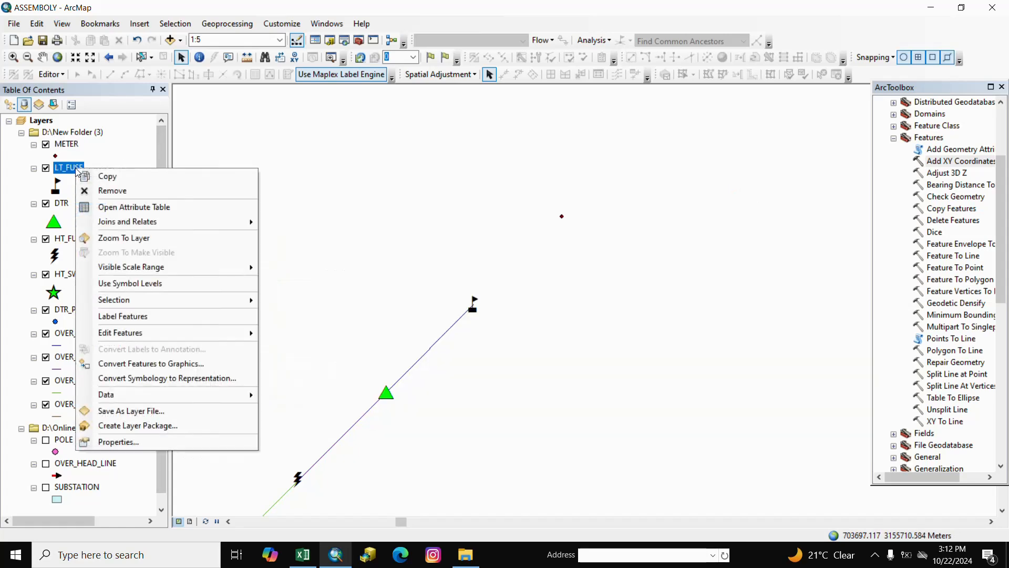
mouse_move(101, 232)
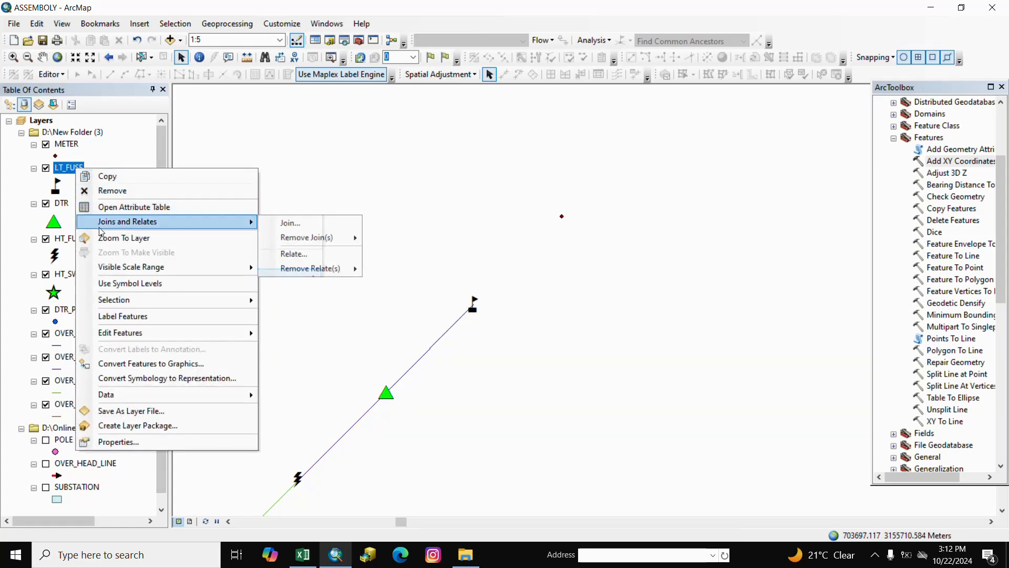
left_click(292, 222)
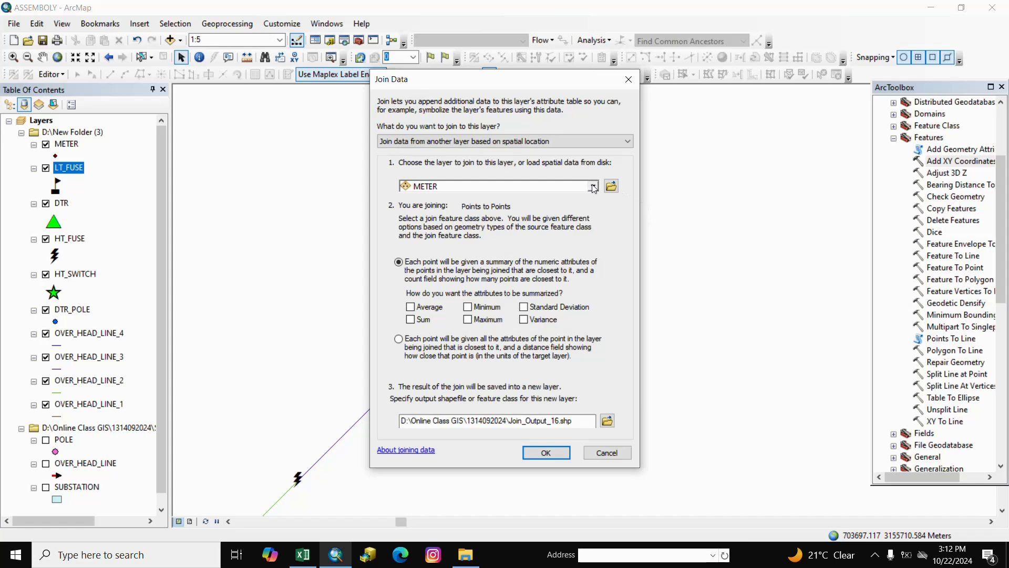
left_click(398, 339)
left_click(547, 453)
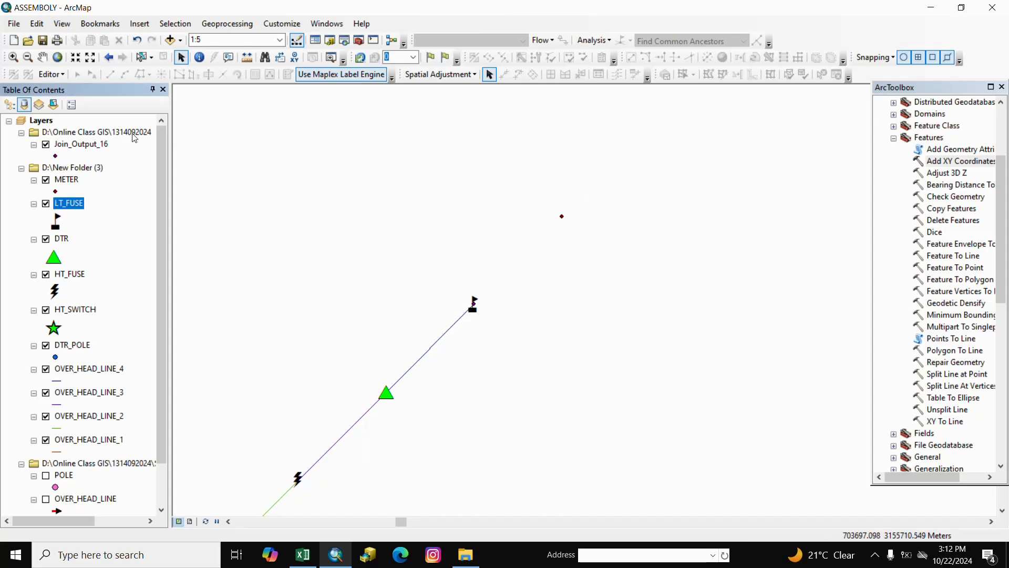
- Start XY To Line on Join_Output_16 with POINT_X as the Start X Field and POINT_Y as the Start Y Field
right_click(84, 145)
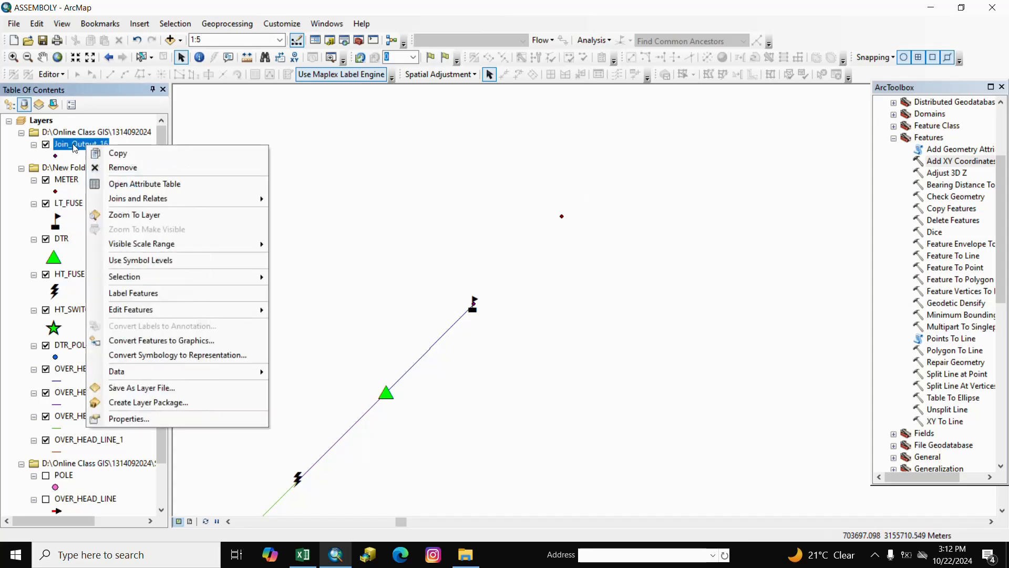
left_click(62, 164)
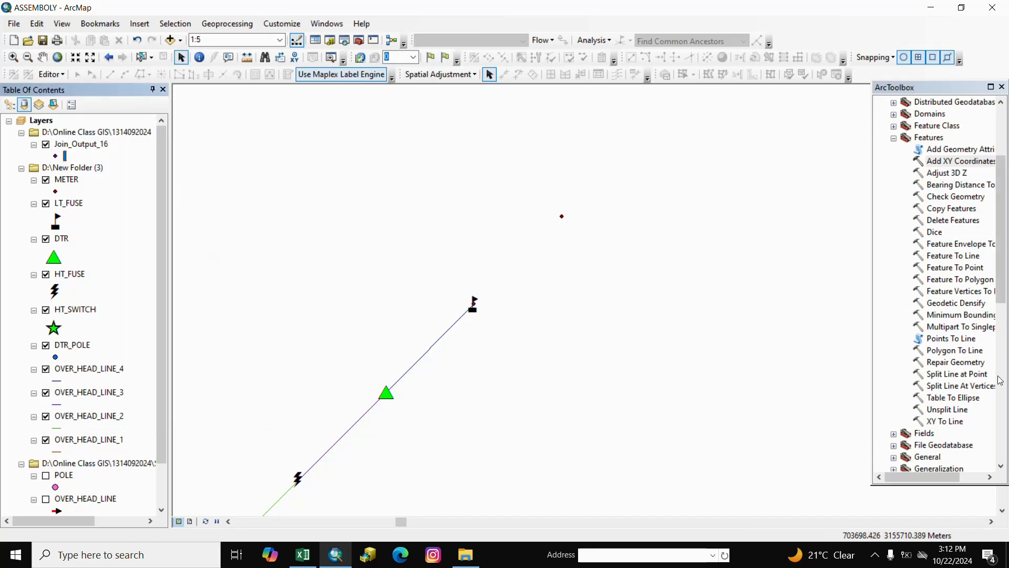
left_click(940, 422)
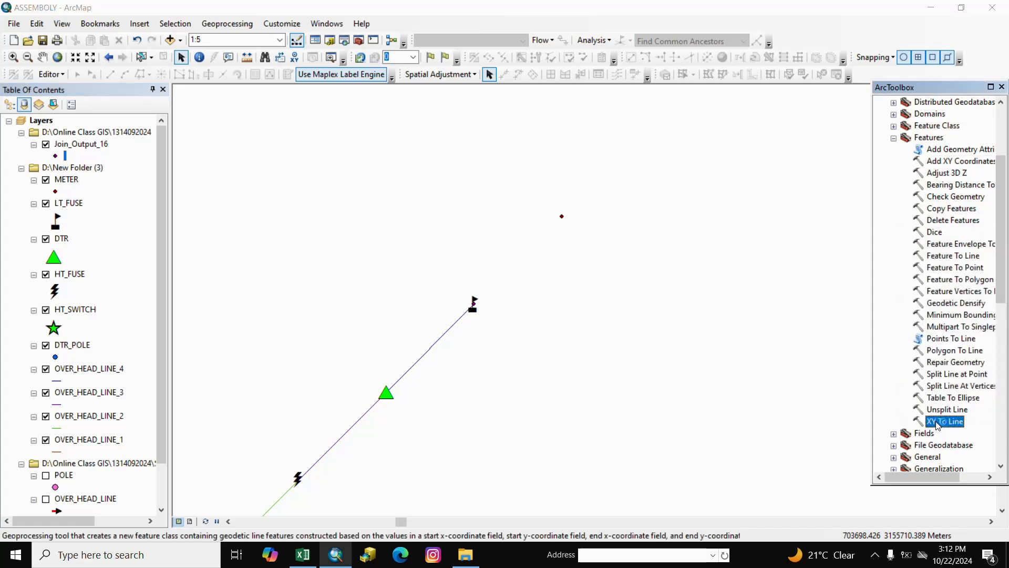
double_click(938, 424)
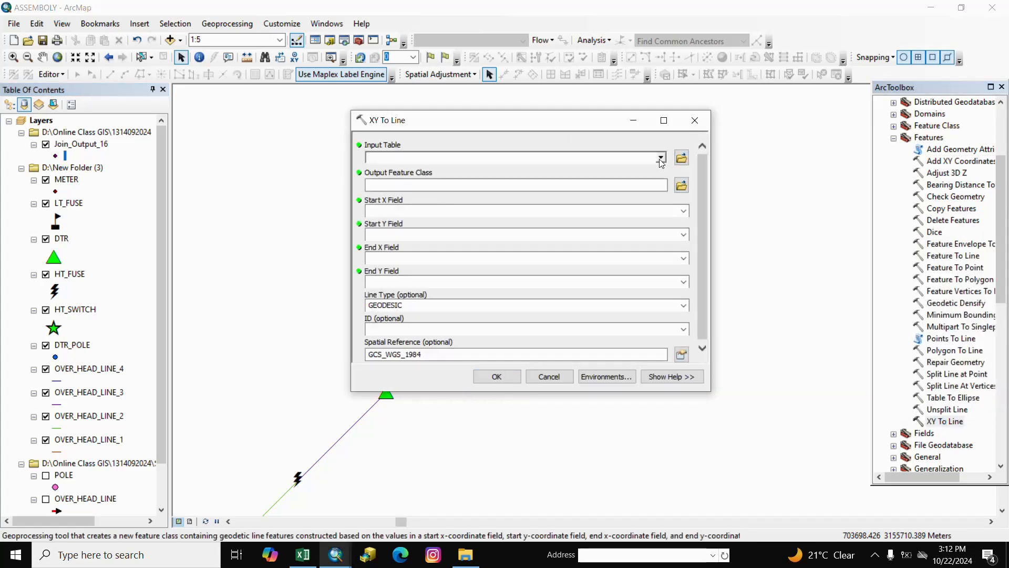
left_click(660, 157)
left_click(429, 171)
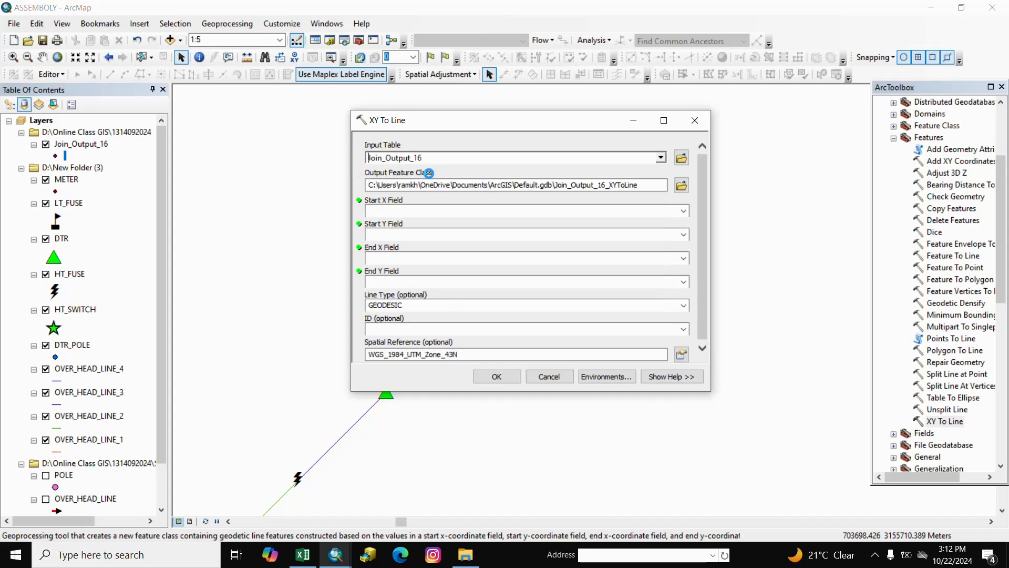
left_click(683, 211)
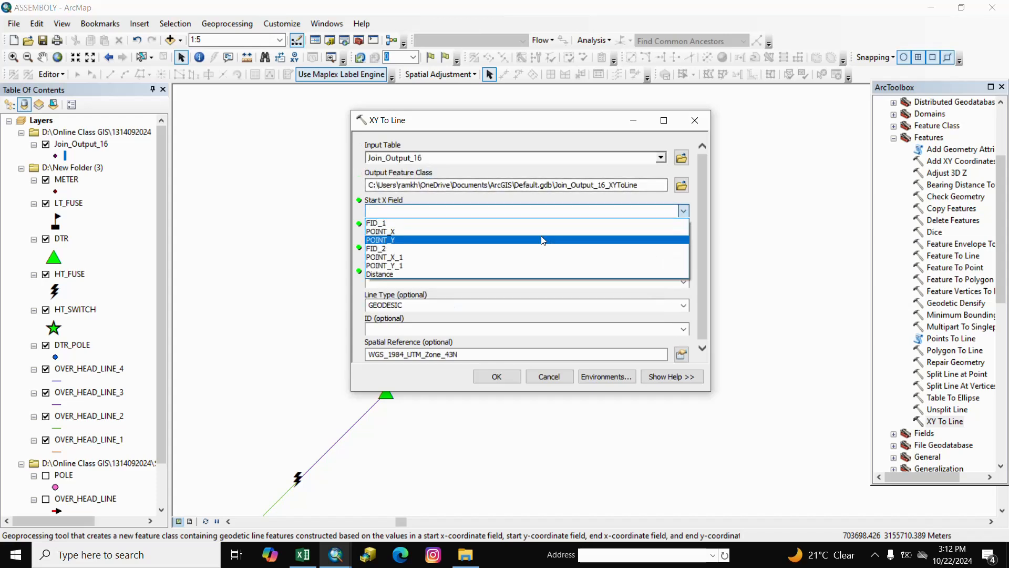
left_click(396, 232)
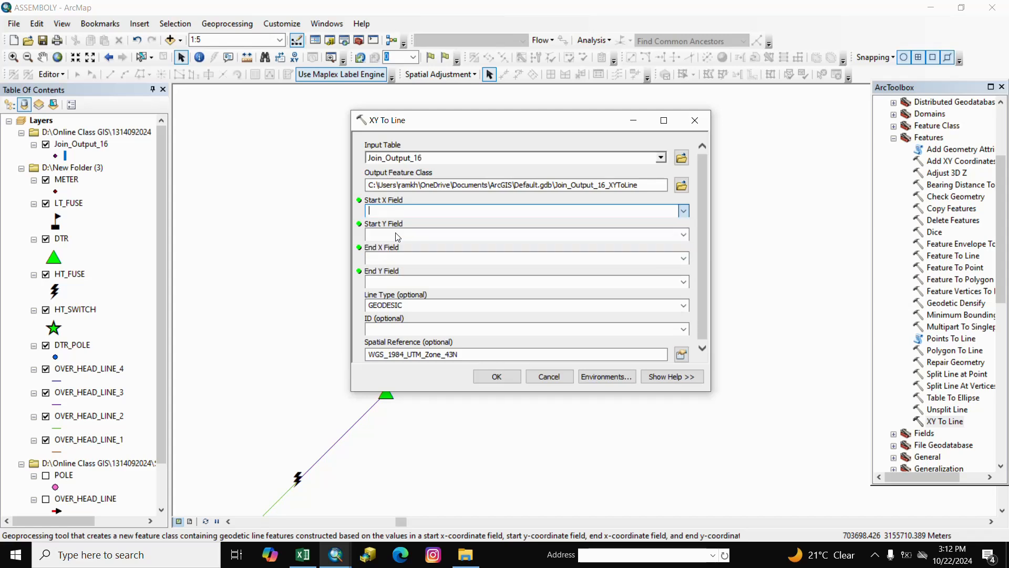
left_click(684, 237)
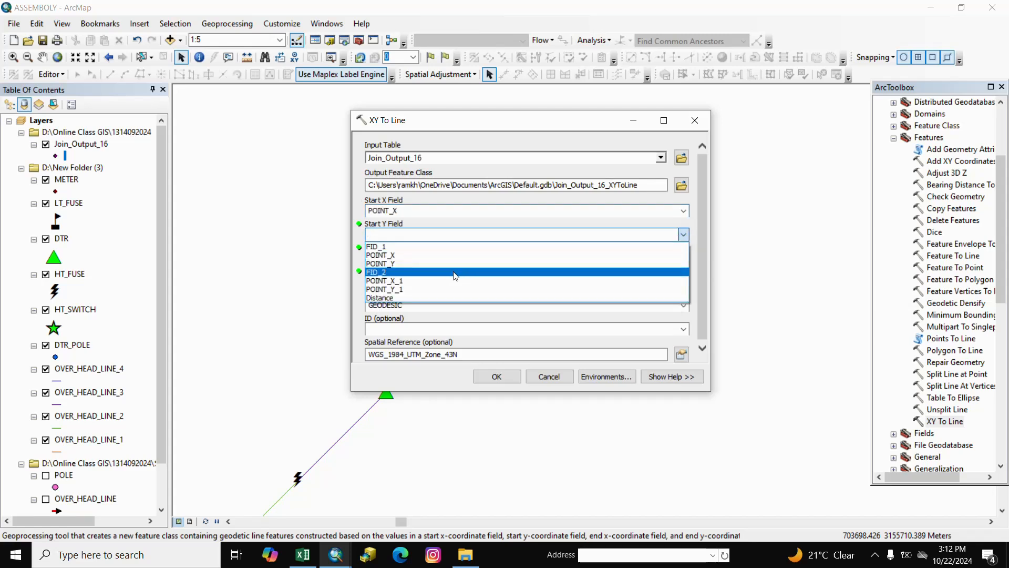
left_click(390, 265)
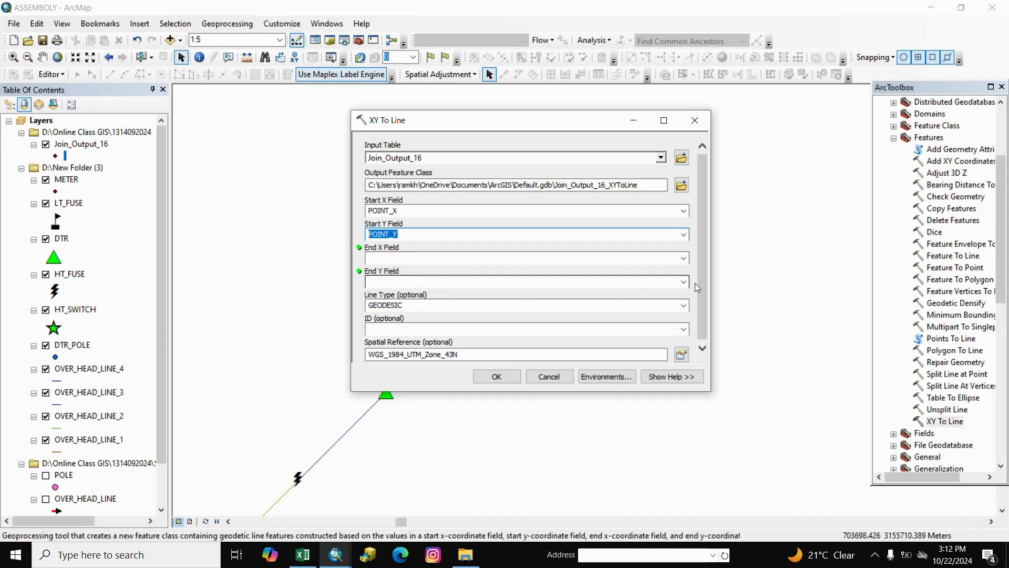
- Set the End X Field to POINT_X_1 and the End Y Field to POINT_Y_1, and run XY To Line
left_click(685, 264)
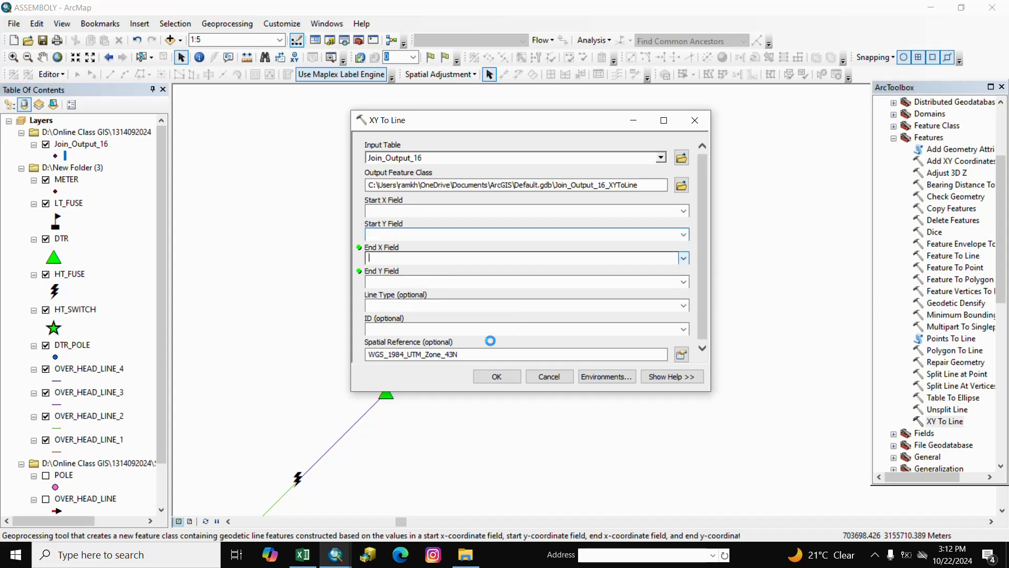
left_click(683, 258)
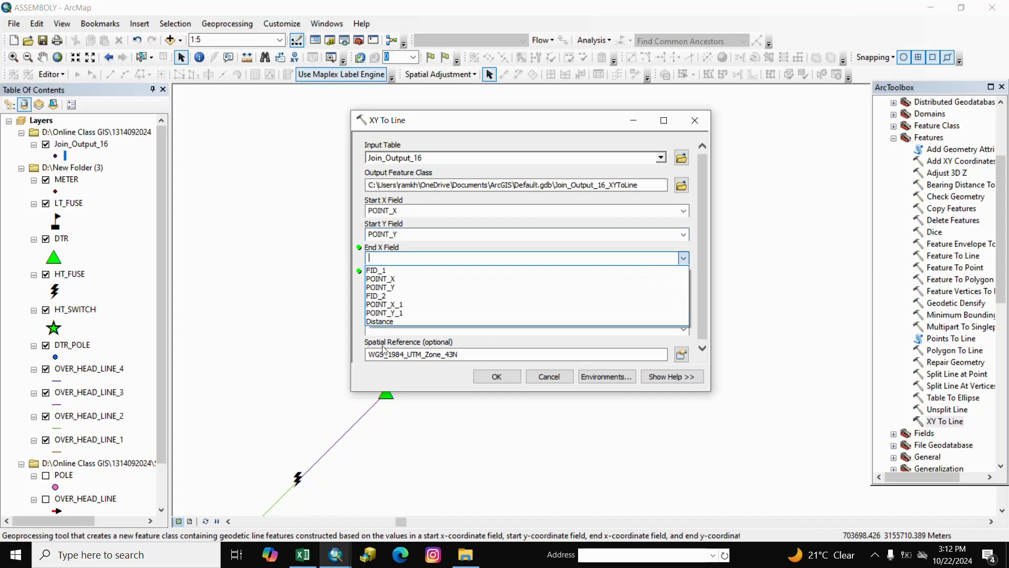
left_click(386, 304)
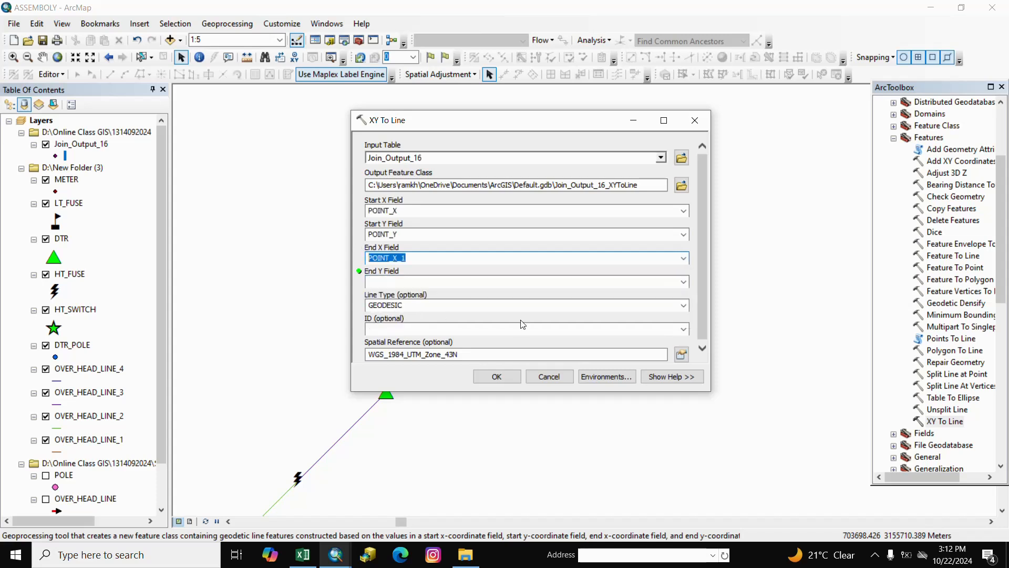
left_click(682, 282)
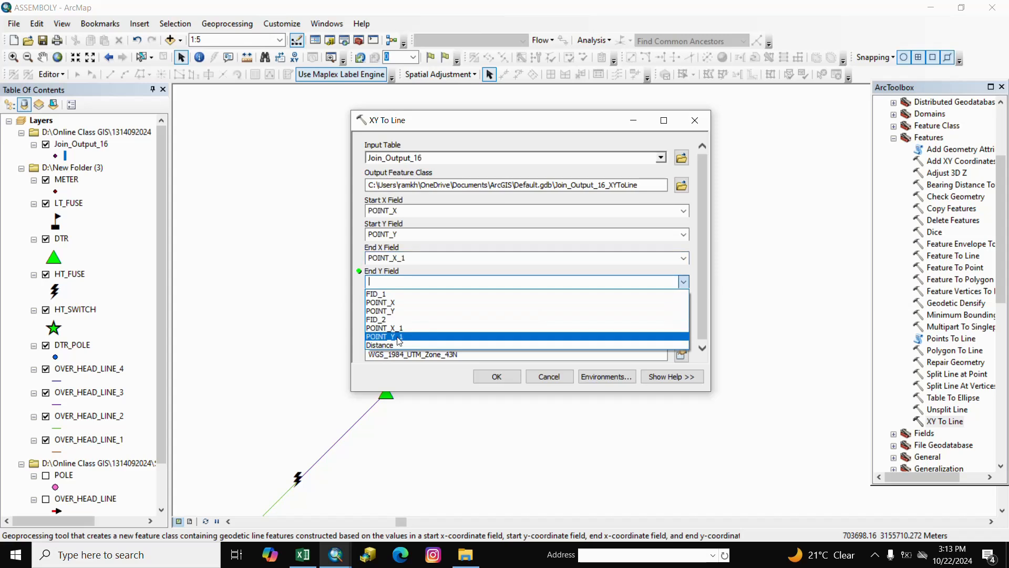
left_click(373, 336)
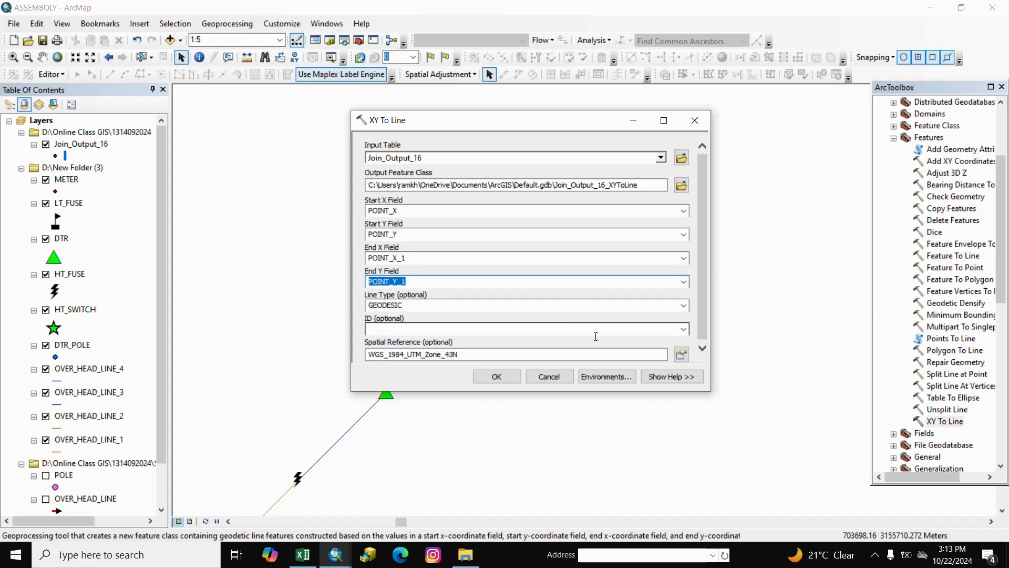
left_click(497, 380)
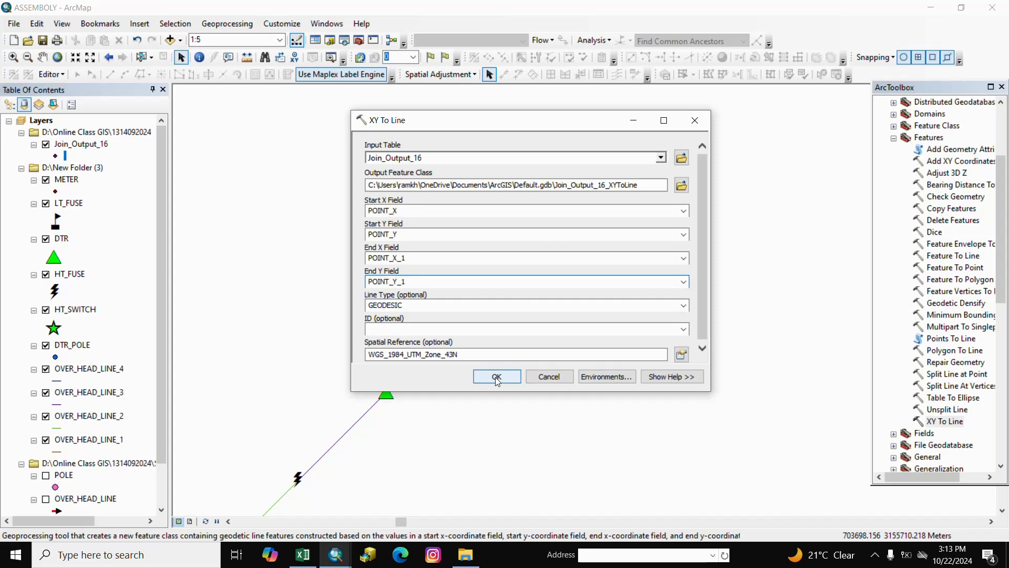
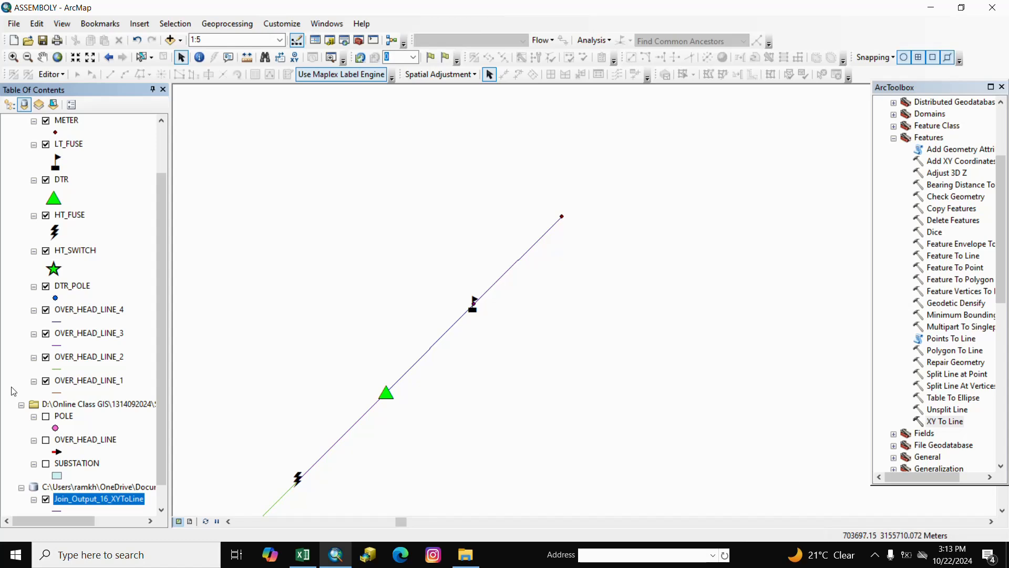
- Export all features of Join_Output_16_XYToLine to OVER_HEAD_LINE_5.shp in D:\New Folder (3) and add the shapefile to the map
scroll(132, 441, "down", 2)
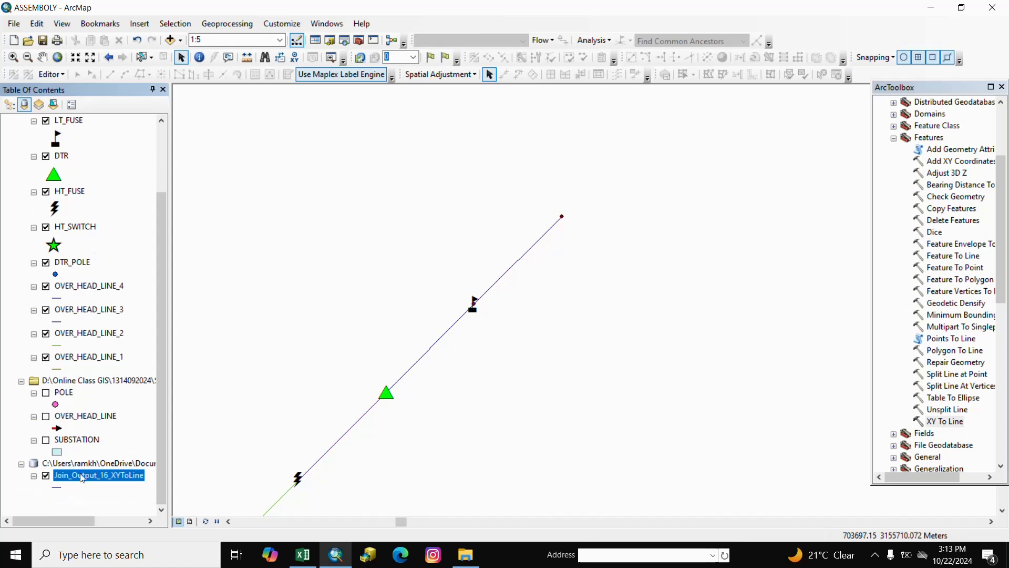
right_click(82, 478)
mouse_move(112, 417)
left_click(294, 432)
left_click(616, 299)
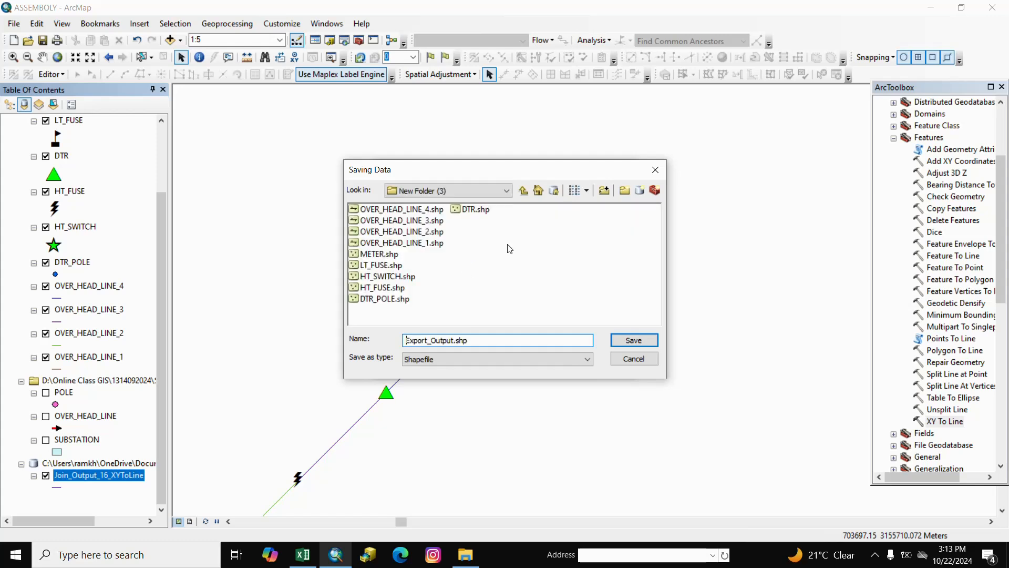
left_click(408, 211)
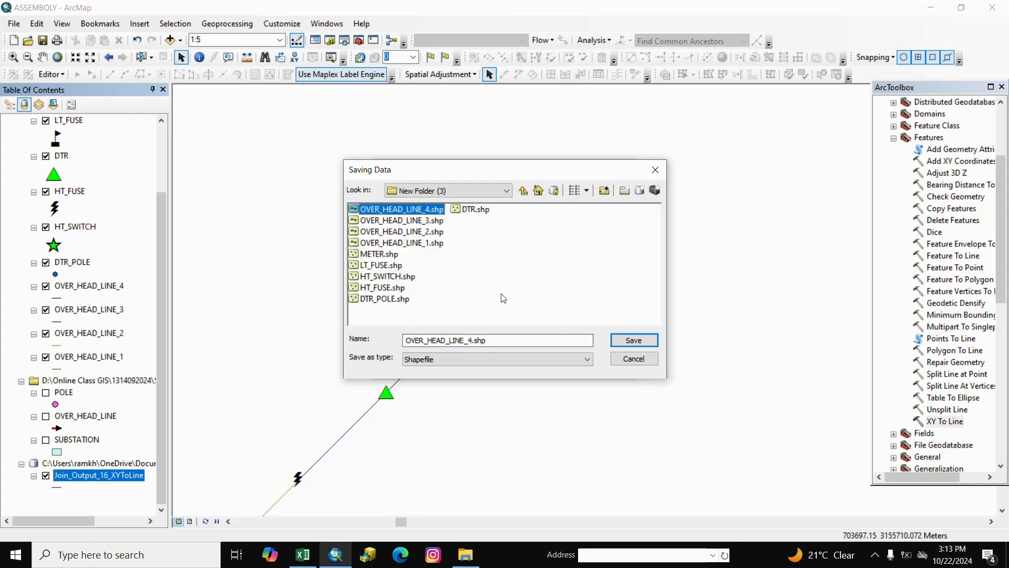
left_click(472, 340)
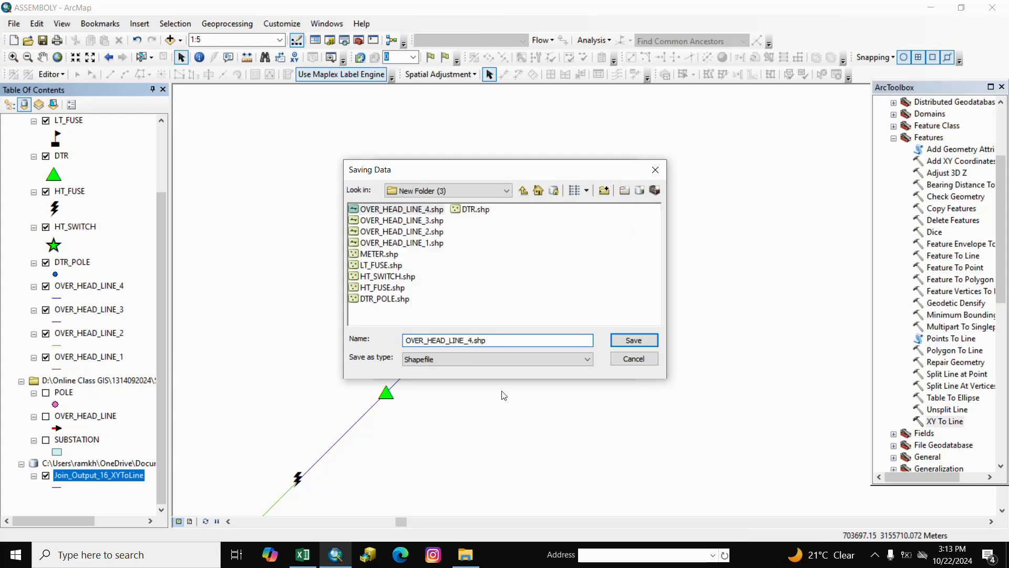
key("BackSpace")
left_click(634, 340)
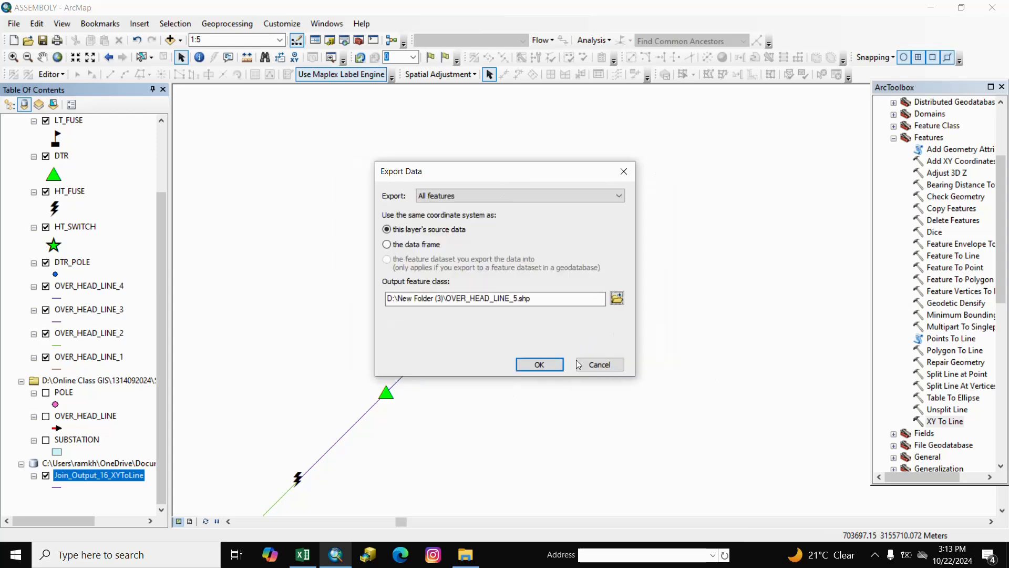
left_click(539, 367)
left_click(548, 324)
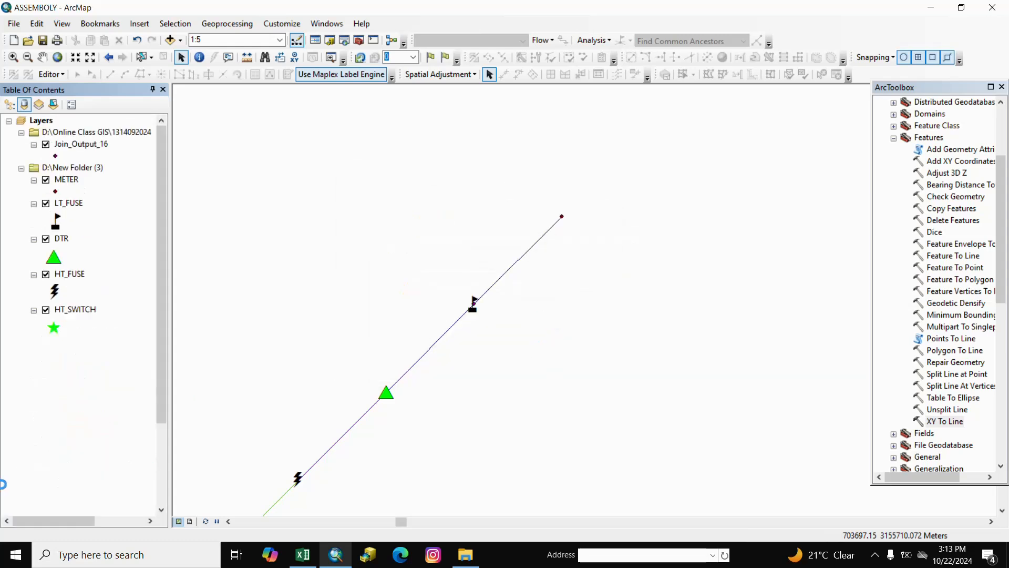
- Remove the geodatabase group holding Join_Output_16_XYToLine and the folder group holding Join_Output_16 from the map
right_click(76, 487)
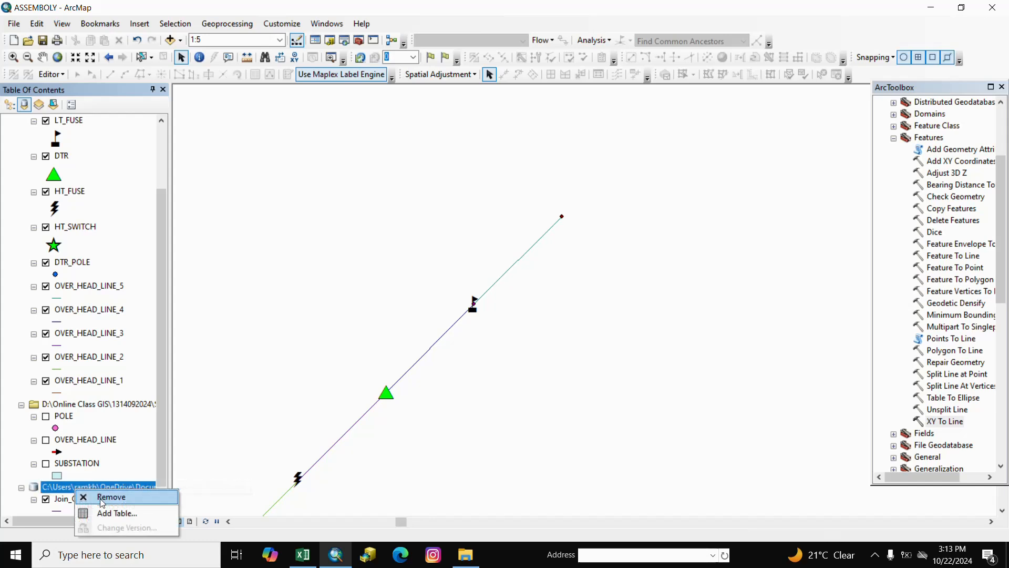
key("Escape")
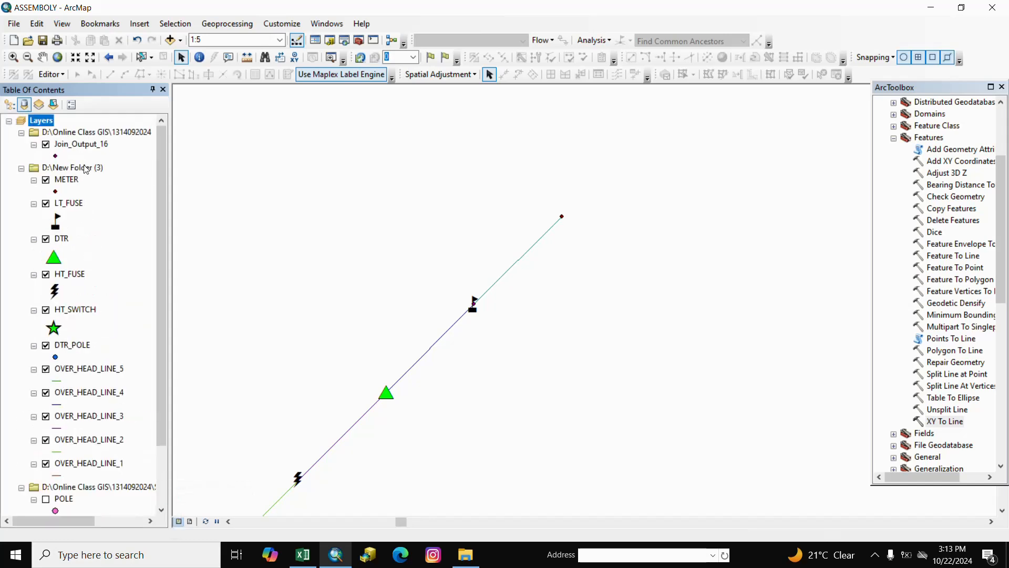
right_click(72, 135)
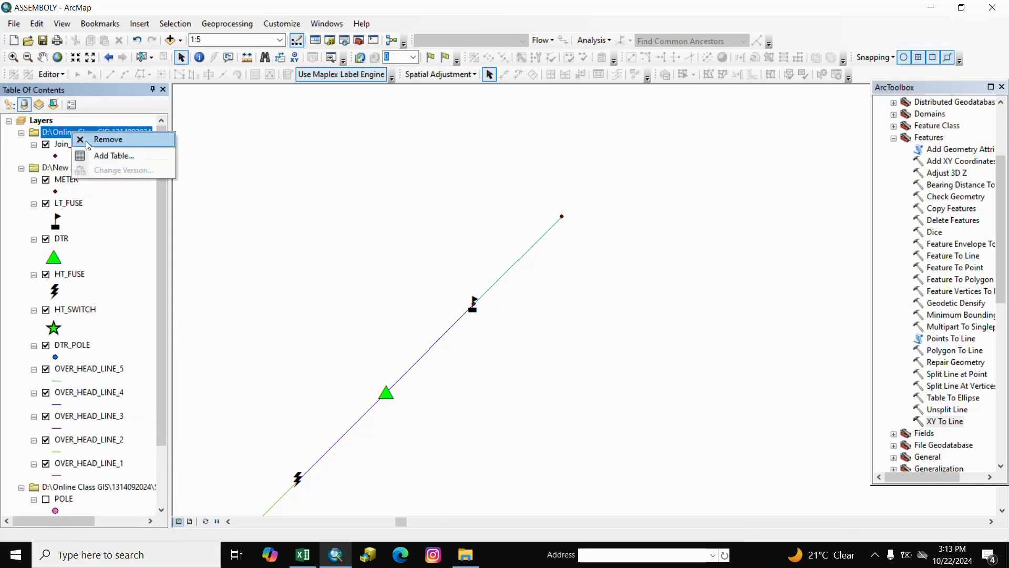
left_click(105, 143)
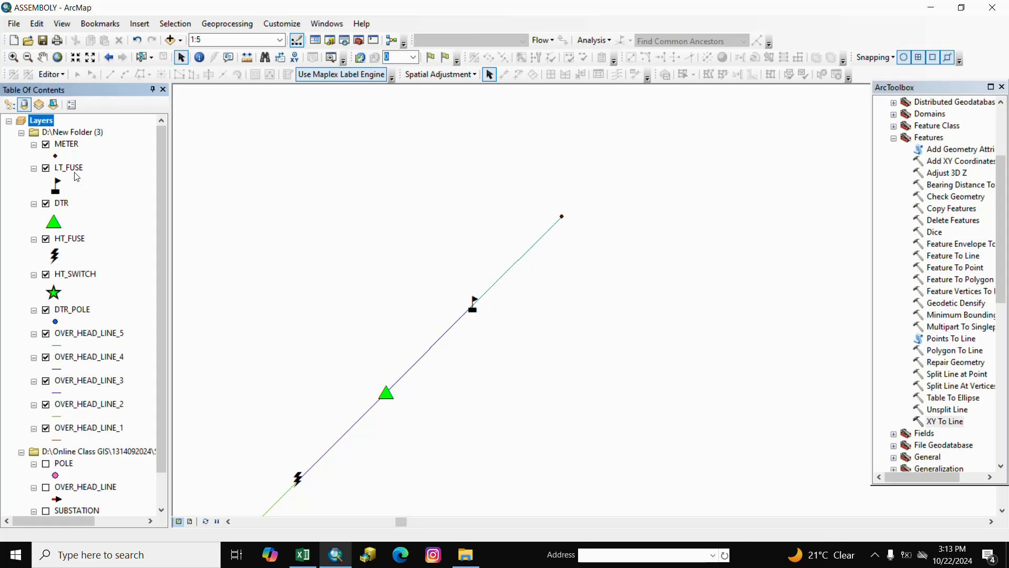
- Change the METER layer's symbol to Square 1 with size 26
double_click(55, 157)
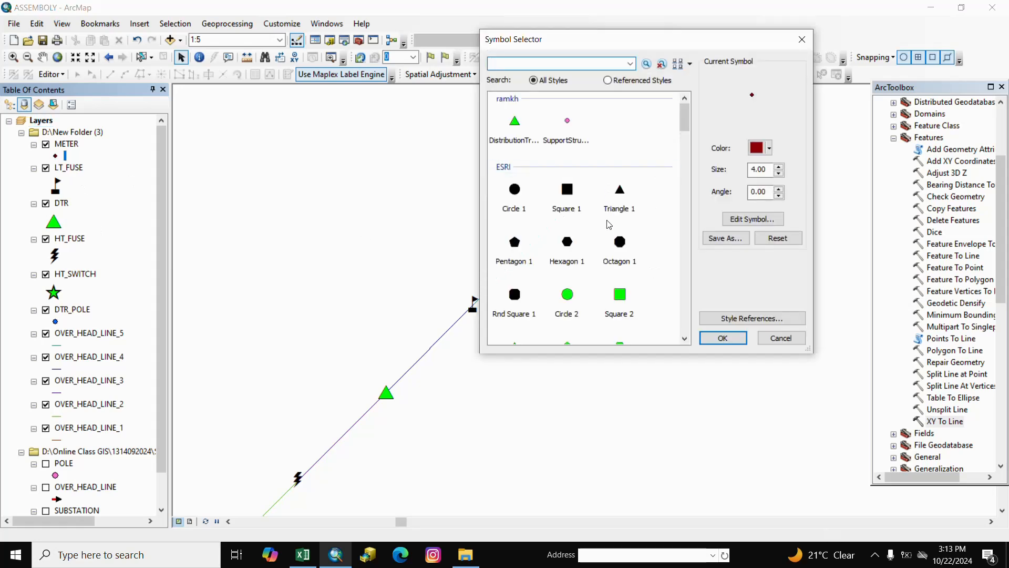
left_click(567, 190)
left_click(722, 338)
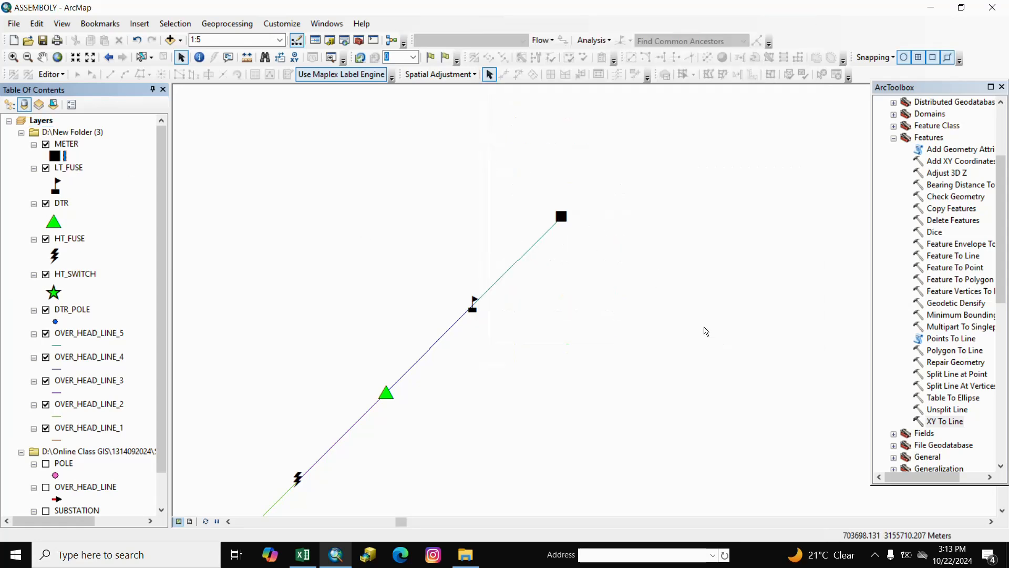
double_click(59, 161)
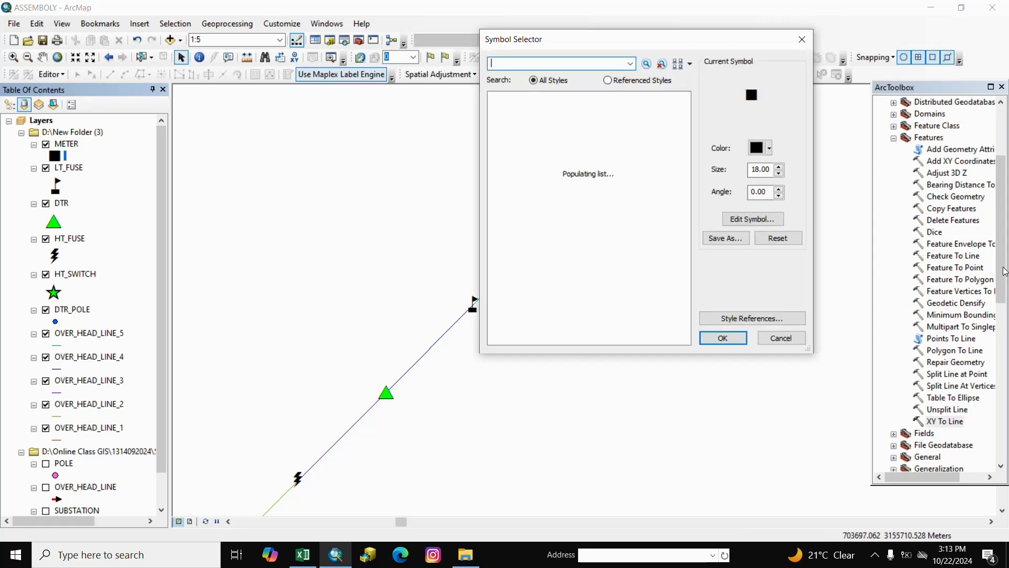
left_click(778, 167)
left_click(778, 167)
left_click(778, 167)
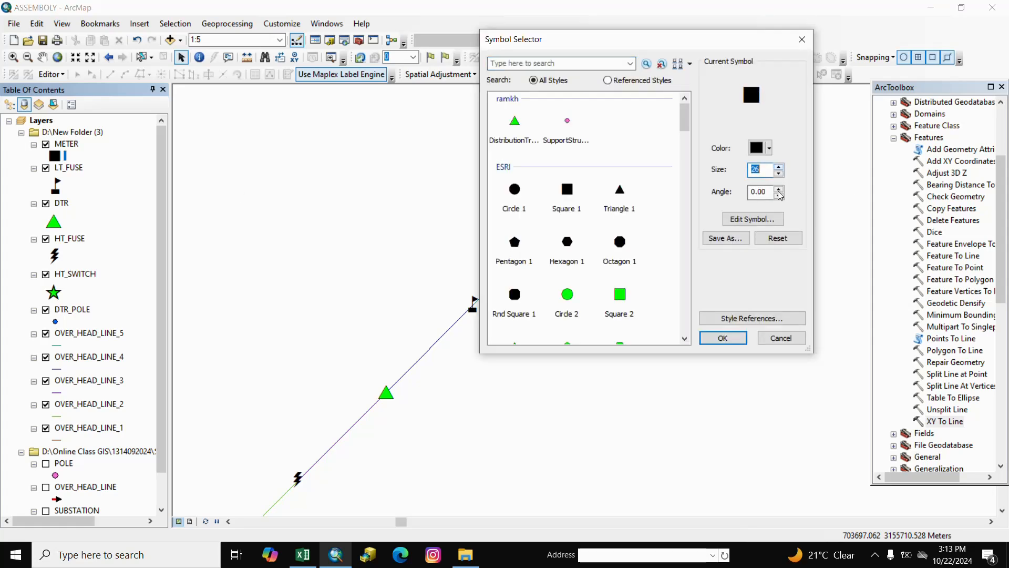
left_click(723, 338)
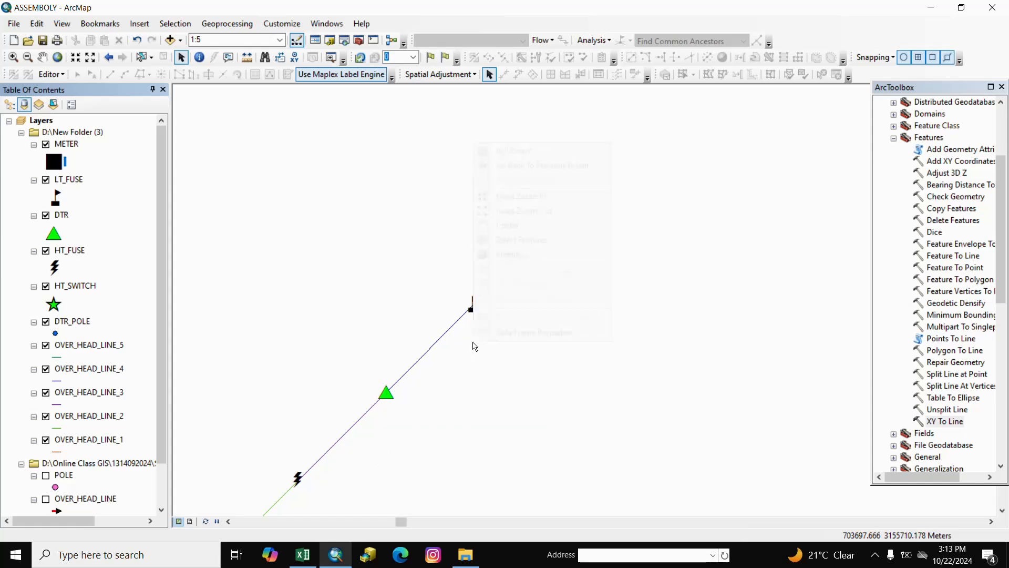
key("Escape")
scroll(472, 310, "up", 2)
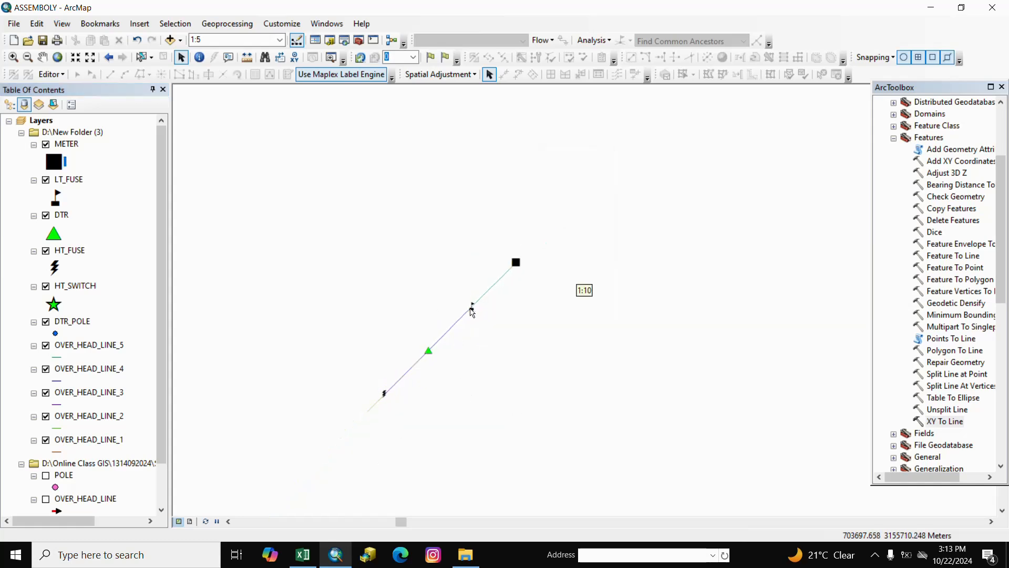
right_click(44, 61)
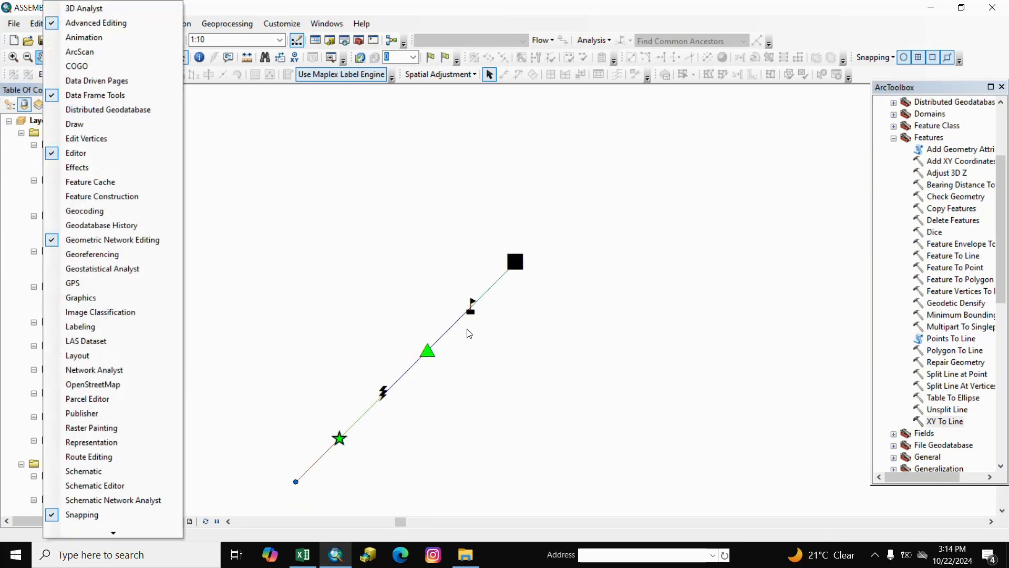
left_click(614, 21)
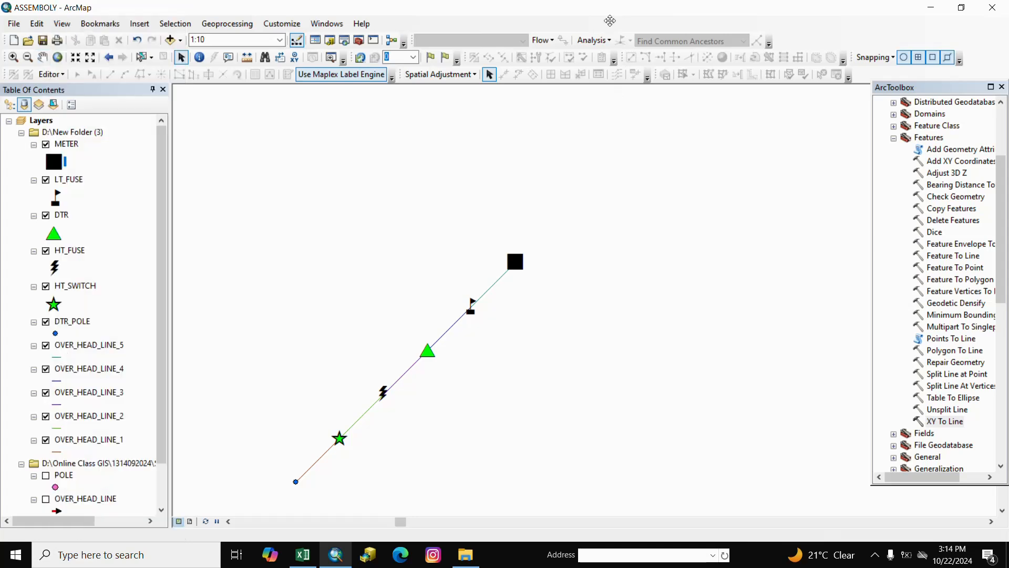
left_click(46, 61)
scroll(517, 318, "up", 1)
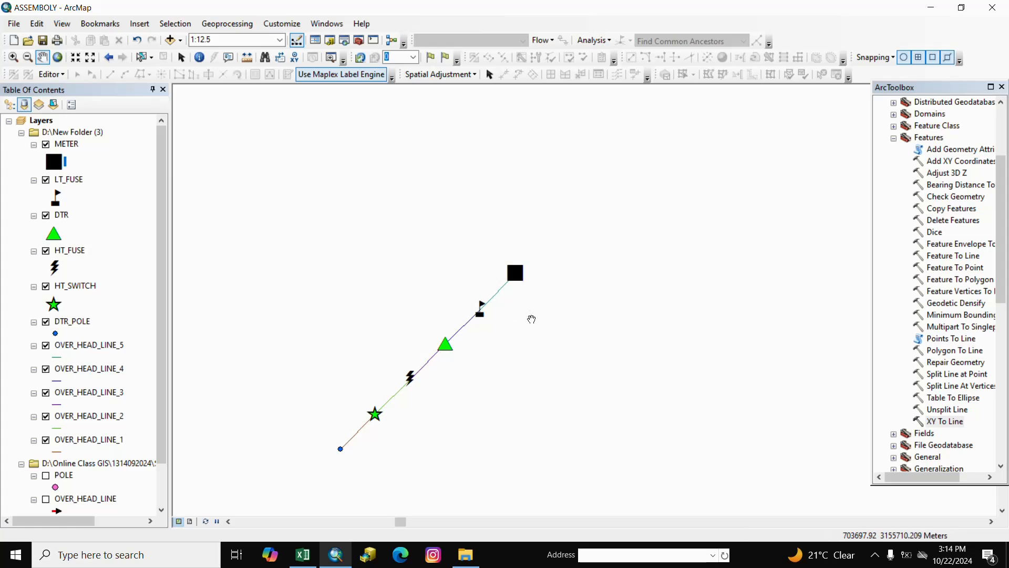
- Examine the symbolized METER assemblies across the map at wide and close scales, and close the toolbox window
scroll(534, 331, "up", 5)
scroll(523, 379, "up", 5)
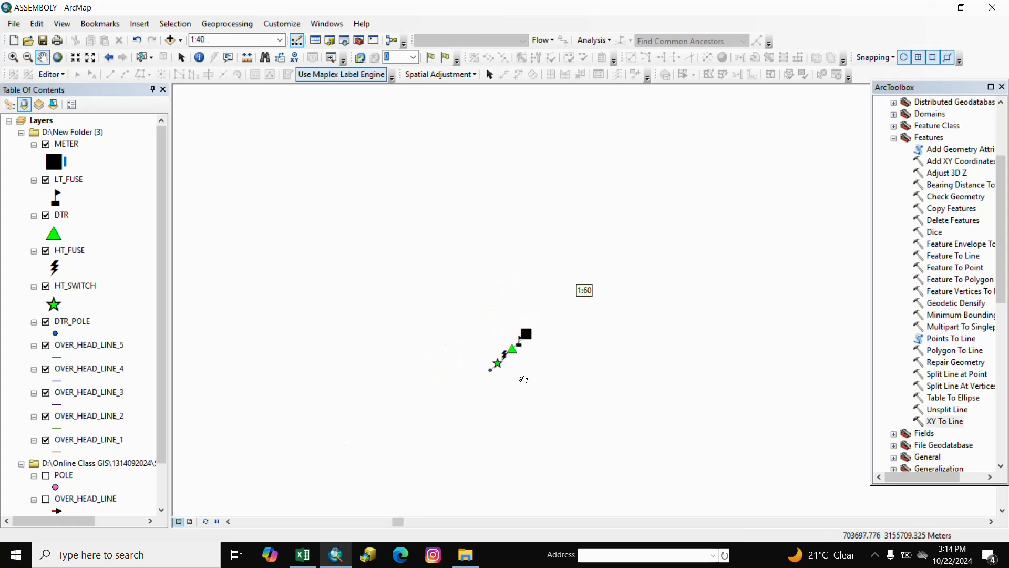
right_click(538, 317)
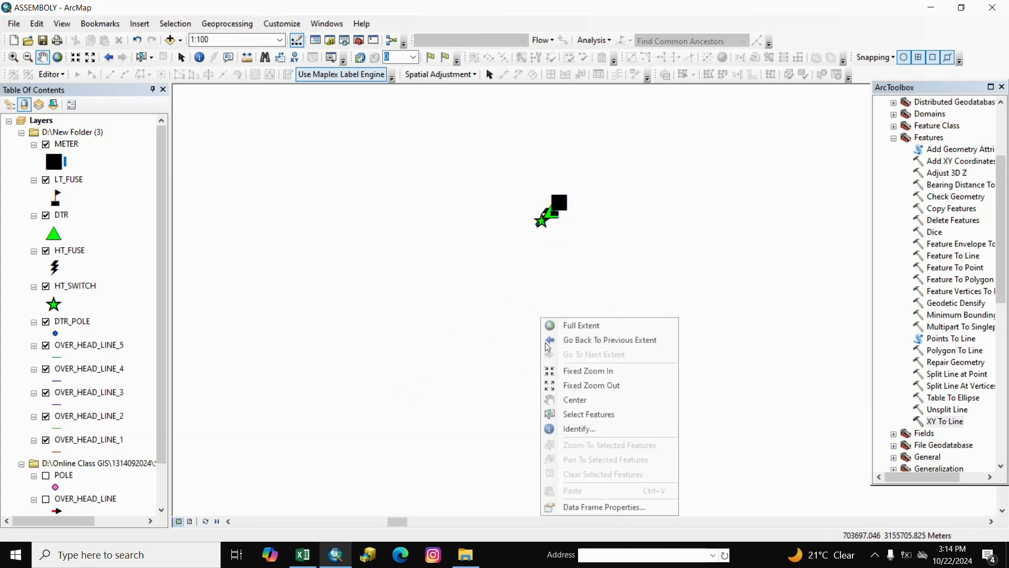
left_click(447, 346)
scroll(447, 346, "up", 3)
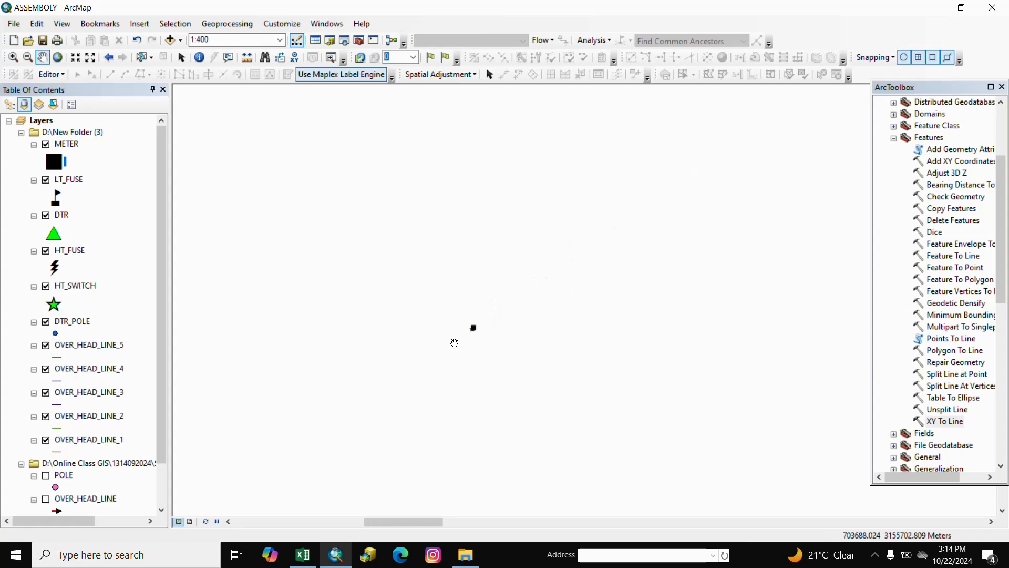
scroll(454, 342, "up", 3)
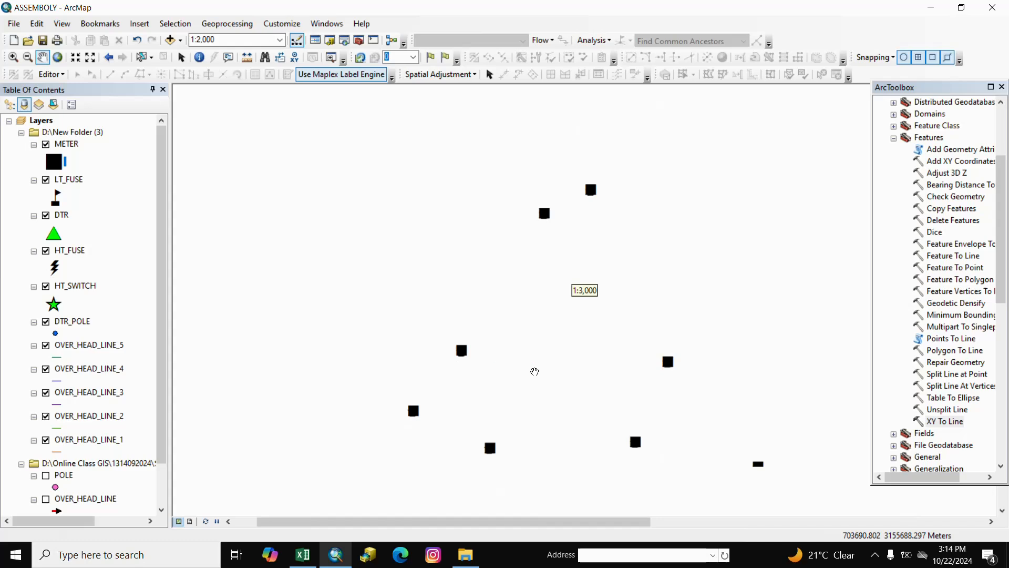
left_click_drag(651, 398, 557, 387)
right_click(403, 338)
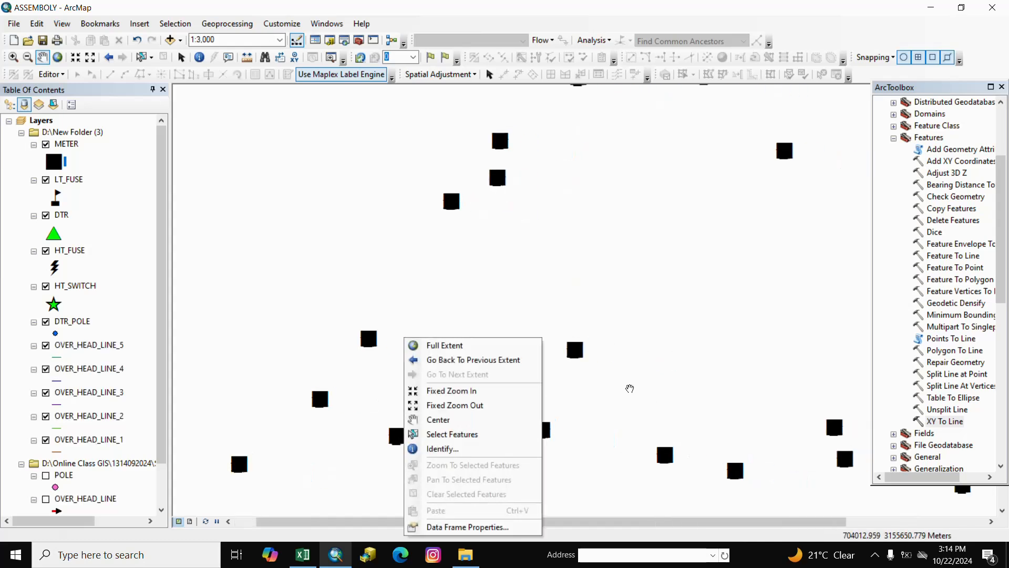
left_click_drag(629, 388, 494, 303)
right_click(493, 303)
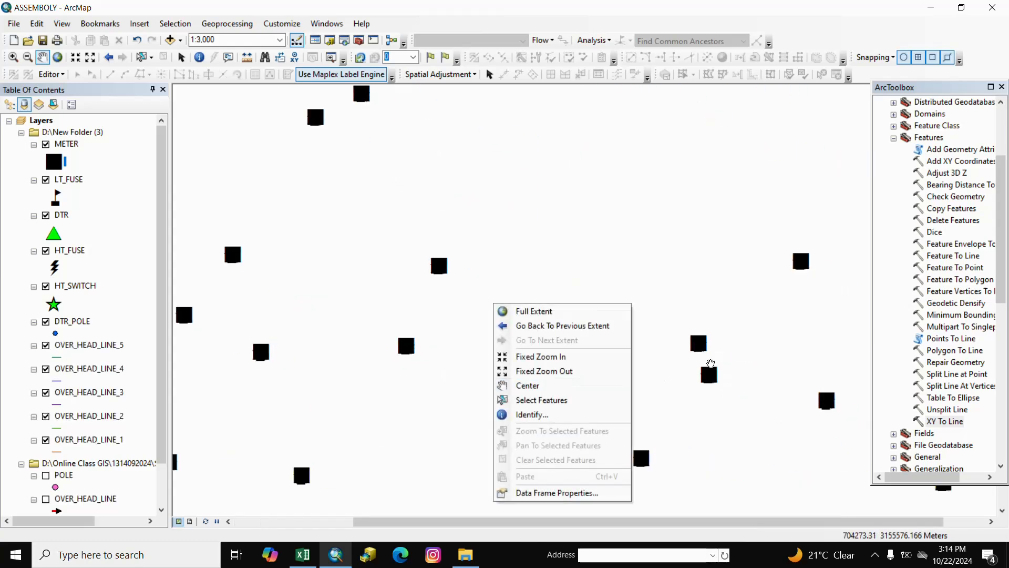
left_click(671, 340)
scroll(709, 352, "up", 1)
scroll(709, 351, "up", 5)
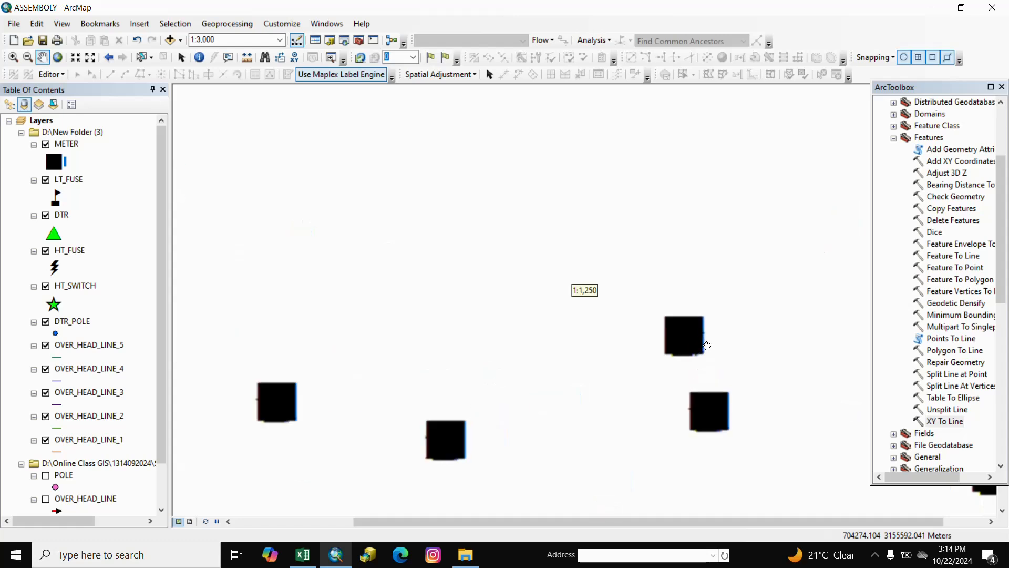
scroll(680, 336, "up", 8)
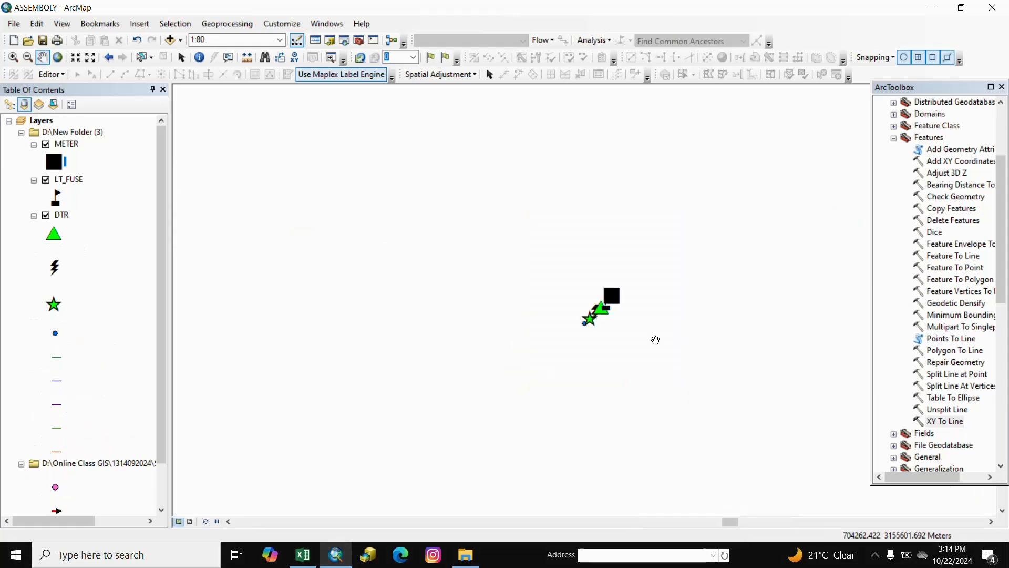
scroll(624, 323, "up", 5)
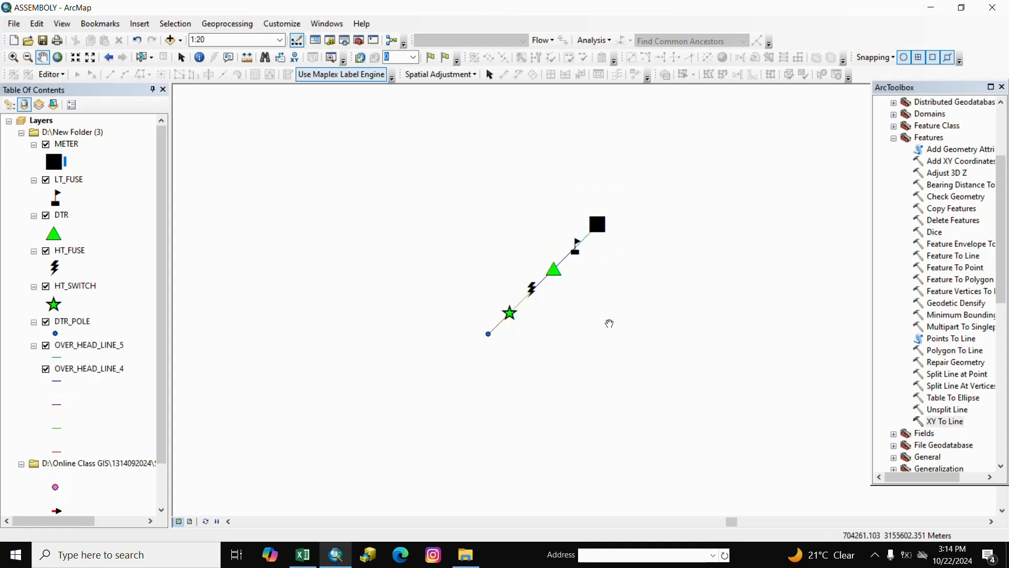
scroll(609, 347, "down", 5)
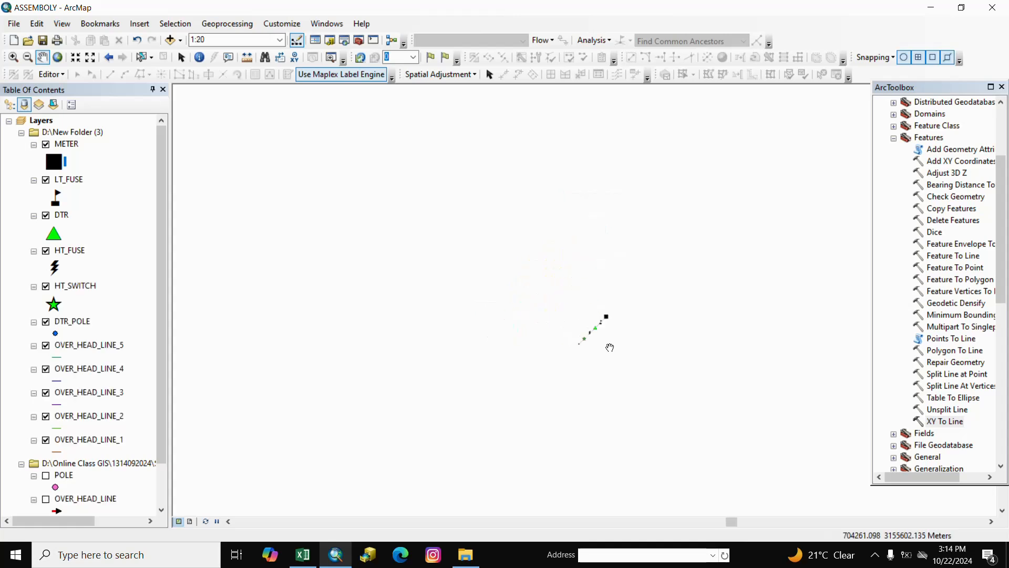
scroll(609, 347, "down", 3)
scroll(615, 367, "down", 3)
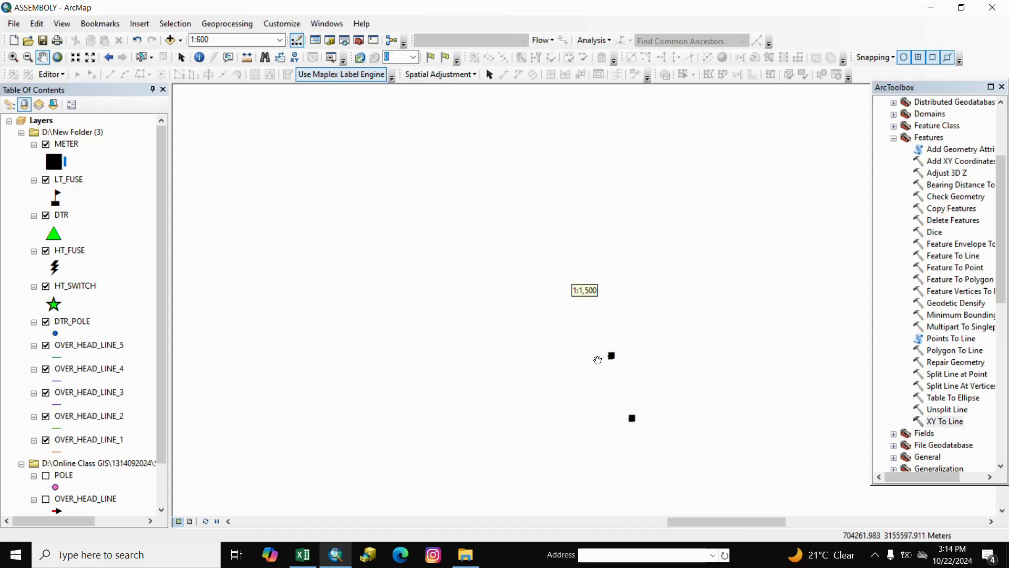
left_click(1003, 87)
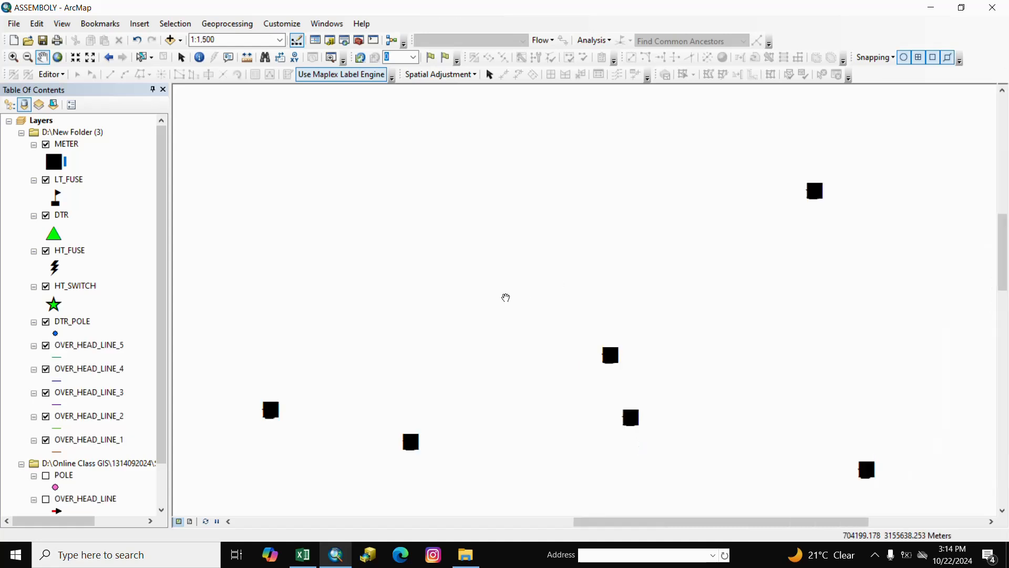
scroll(142, 410, "down", 3)
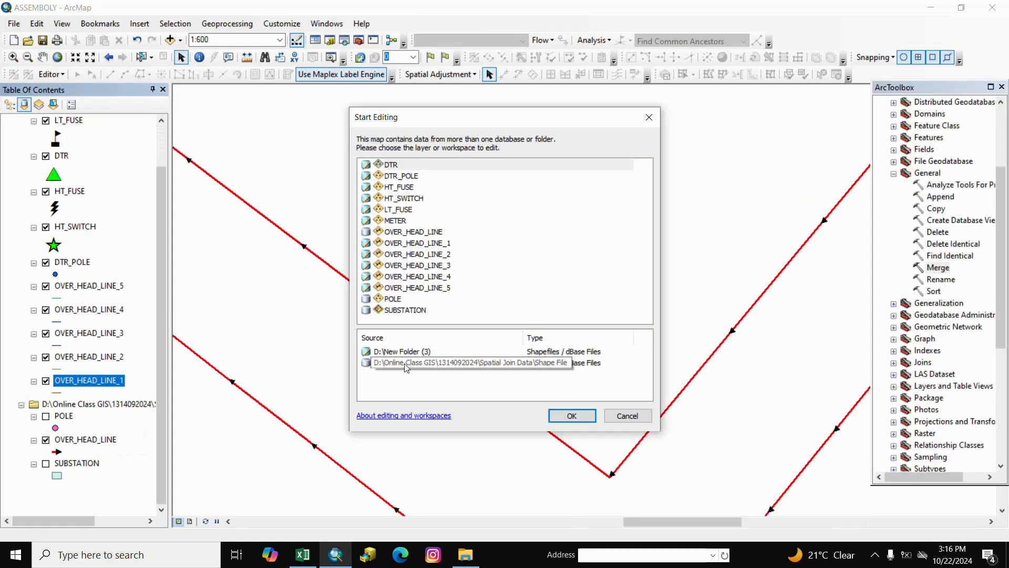
- Start editing the Spatial Join Data shapefile workspace and select all records of OVER_HEAD_LINE_1
left_click(406, 363)
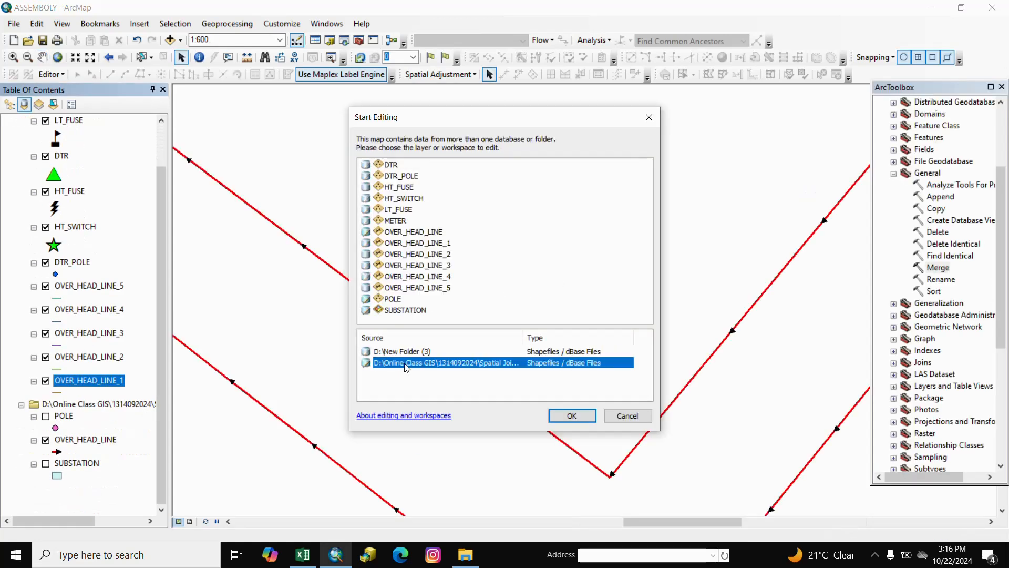
left_click(570, 416)
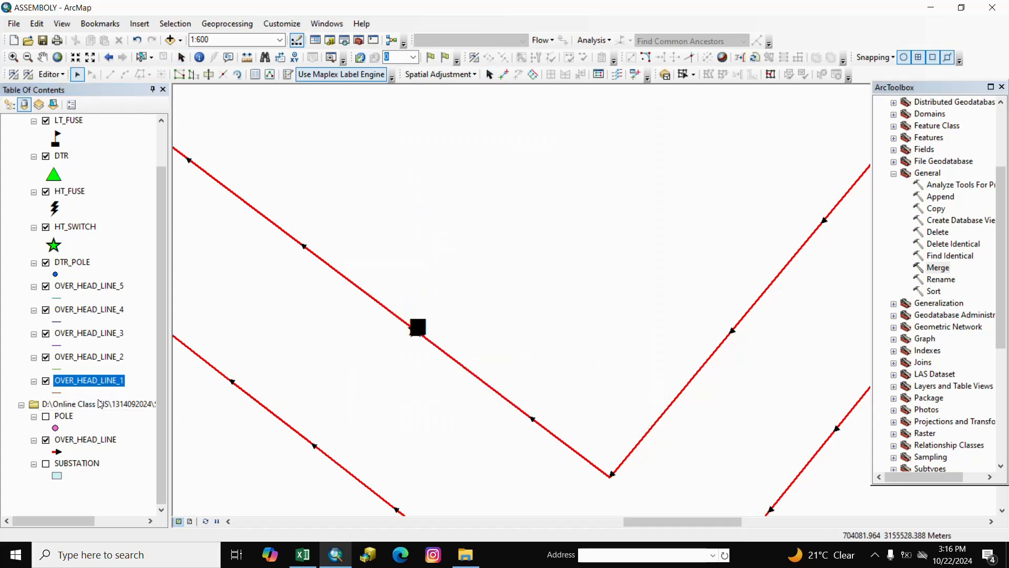
left_click(124, 440)
right_click(100, 381)
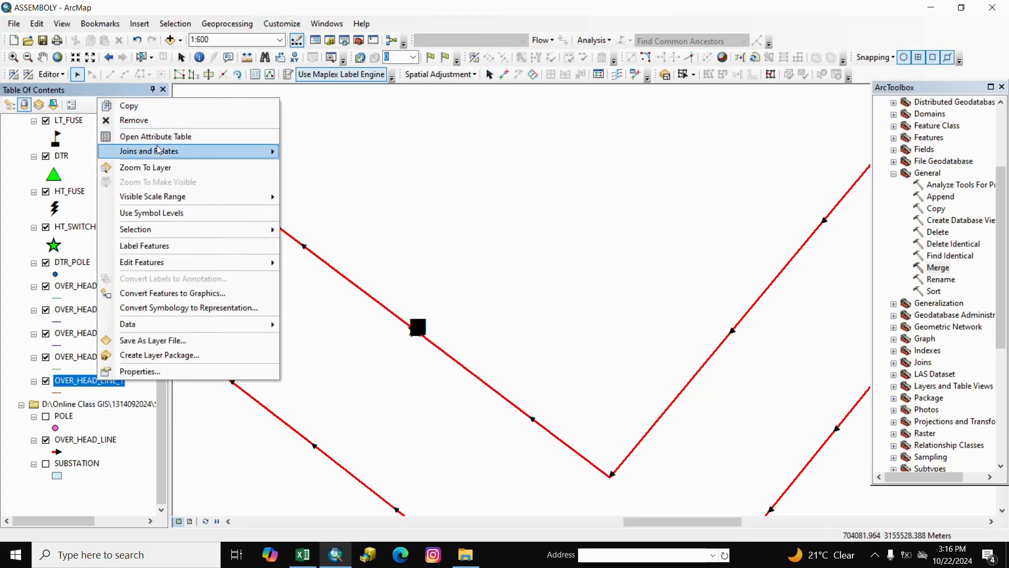
left_click(169, 137)
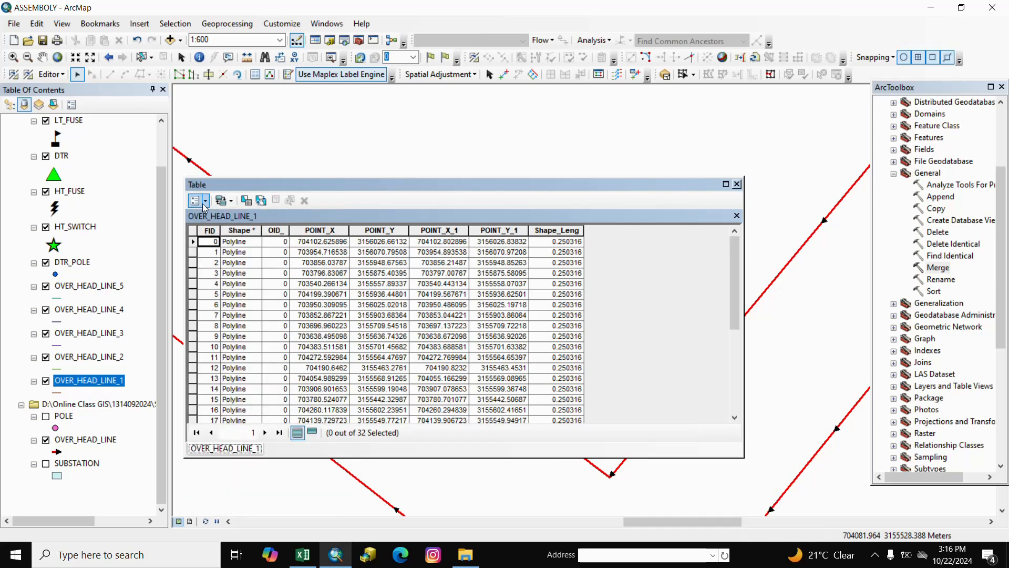
left_click(205, 202)
left_click(231, 273)
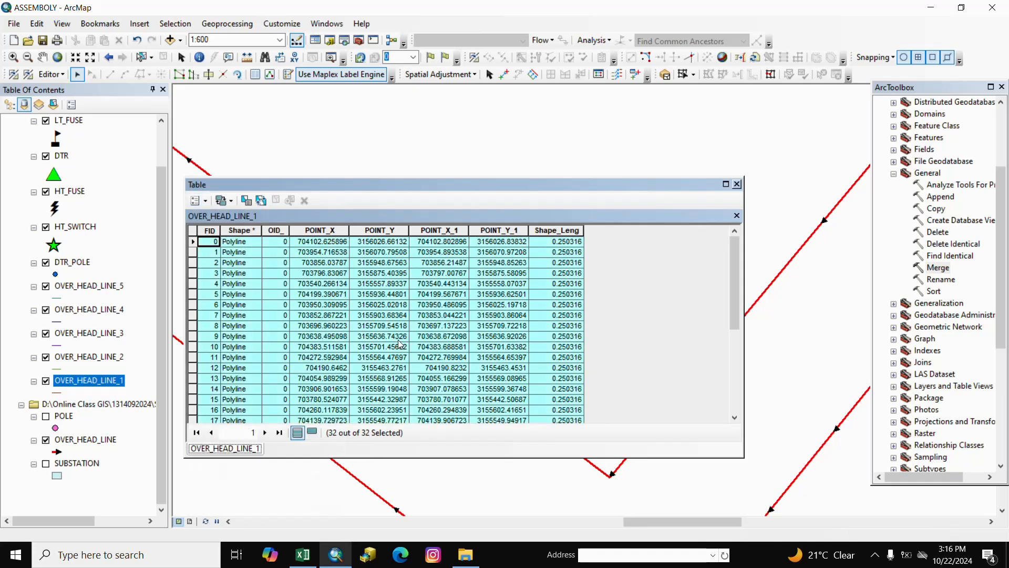
left_click(737, 184)
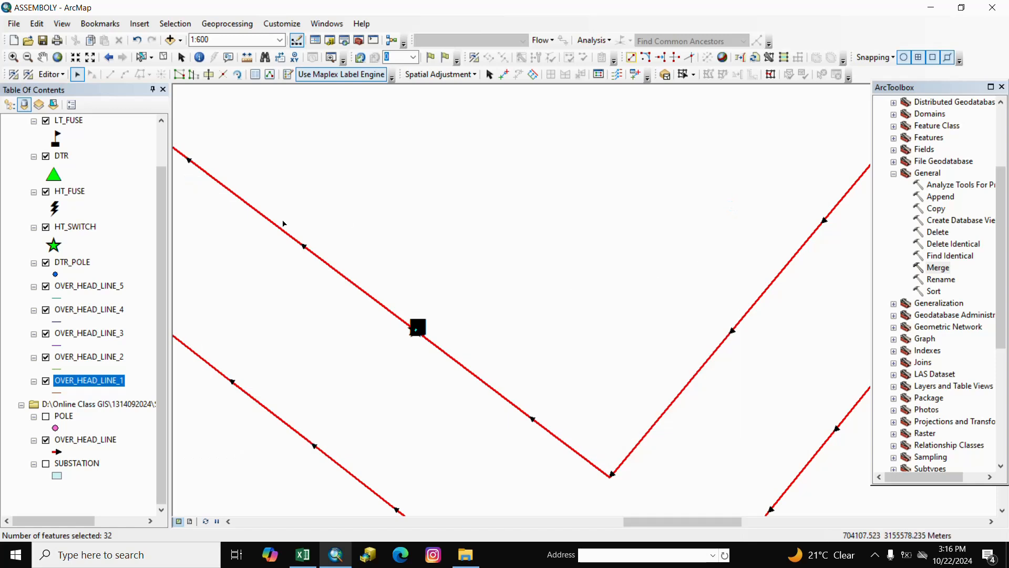
- Copy the selected OVER_HEAD_LINE_1 features and paste them into the OVER_HEAD_LINE layer
left_click(92, 40)
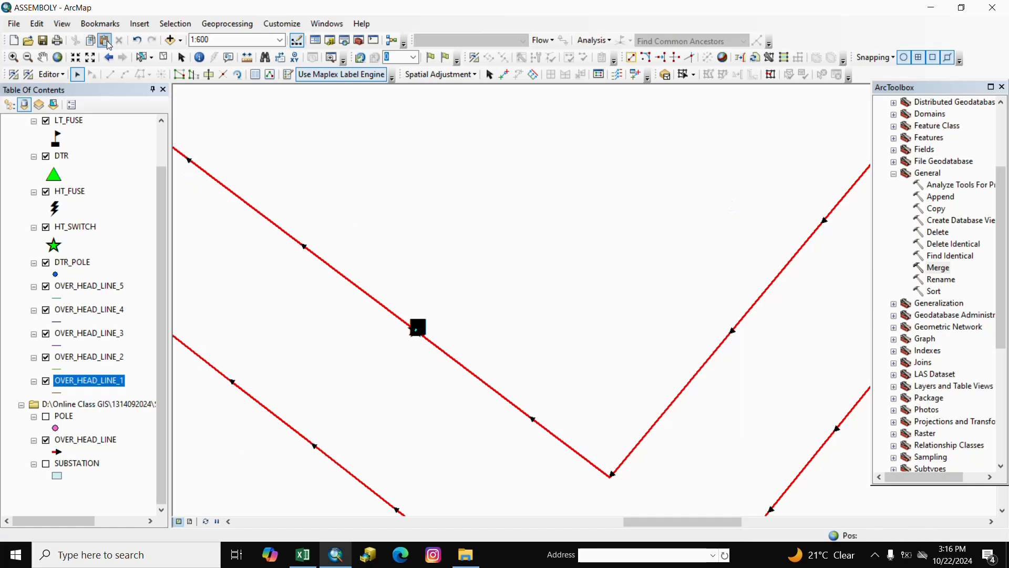
left_click(105, 40)
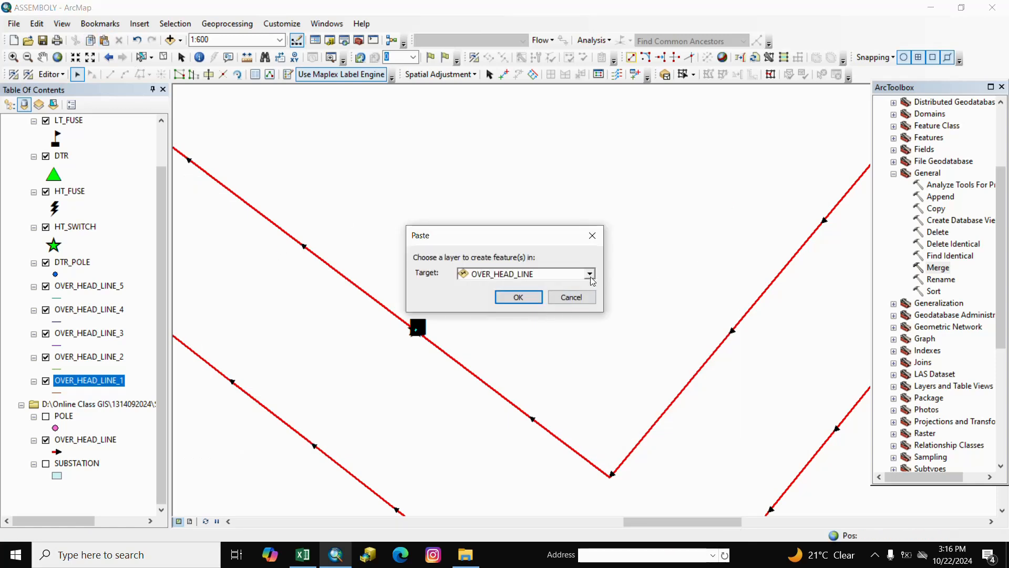
left_click(590, 274)
left_click(518, 288)
left_click(521, 295)
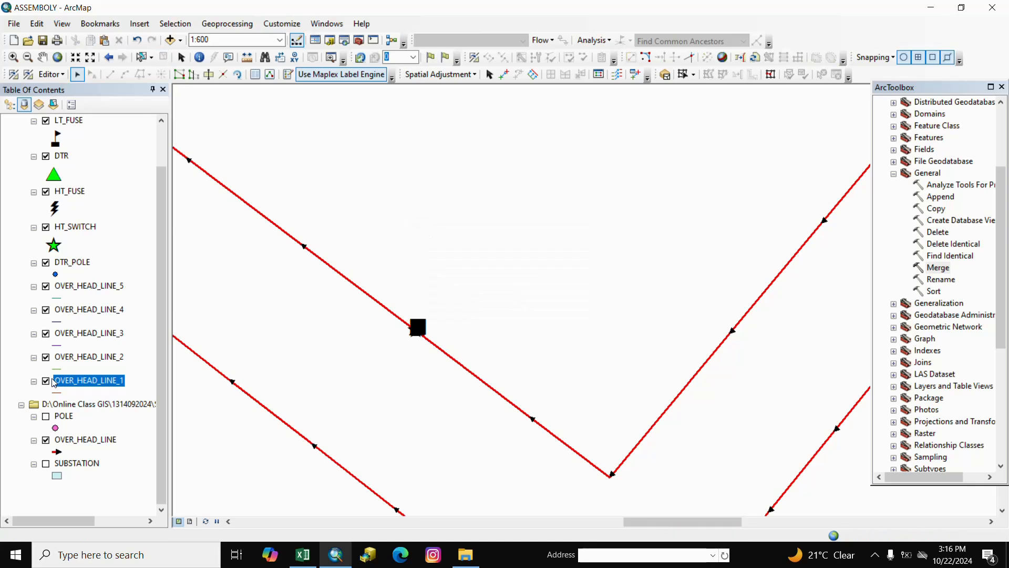
- Hide OVER_HEAD_LINE_1, and copy all OVER_HEAD_LINE_2 features into the OVER_HEAD_LINE layer
right_click(96, 366)
left_click(175, 114)
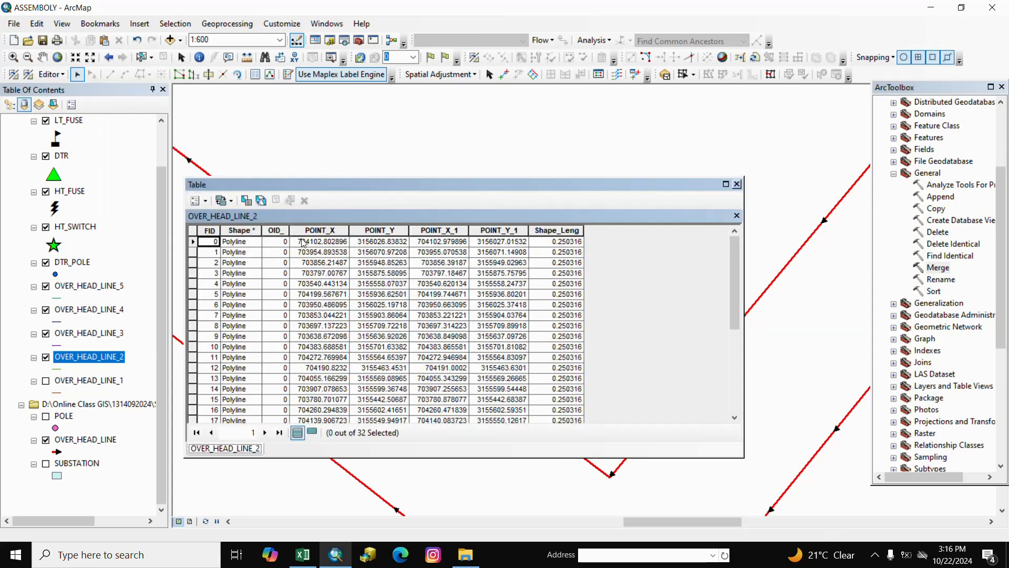
left_click(196, 200)
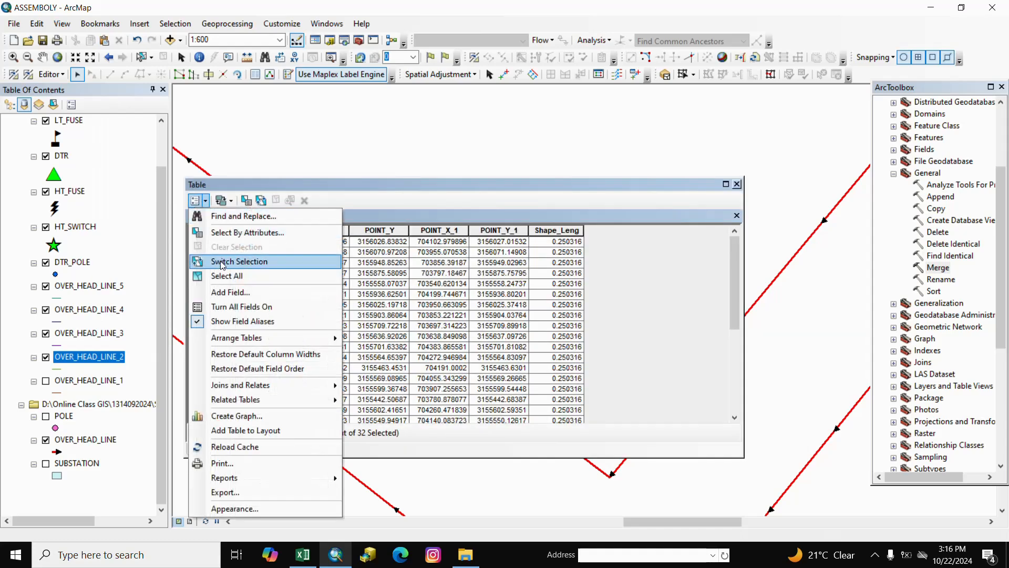
left_click(234, 325)
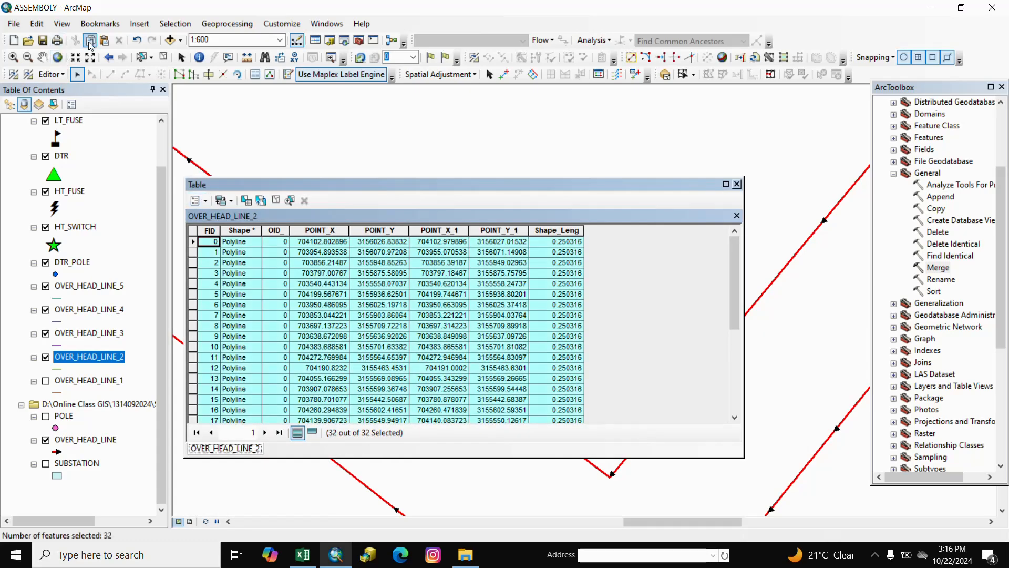
left_click(90, 44)
left_click(104, 41)
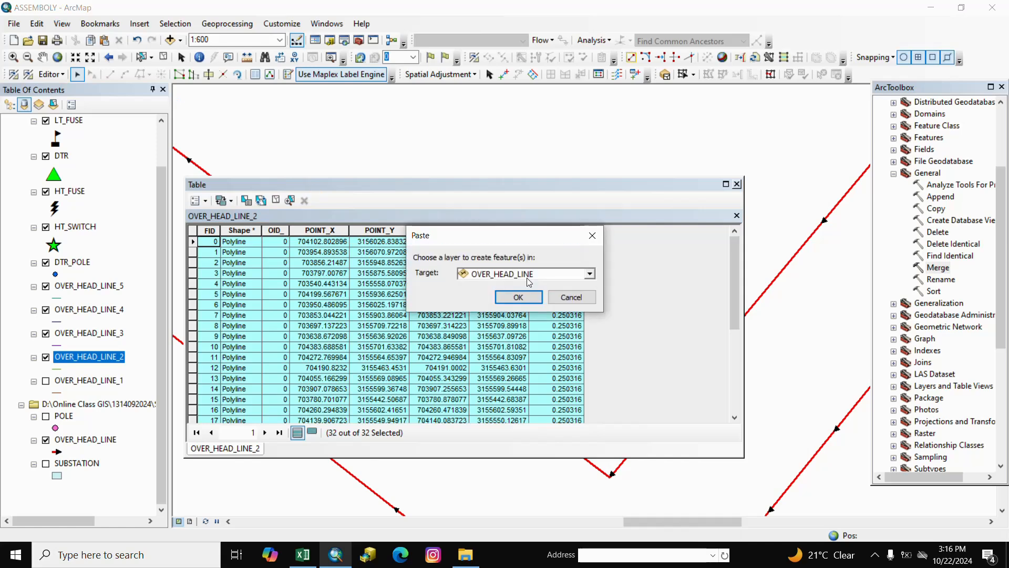
left_click(520, 297)
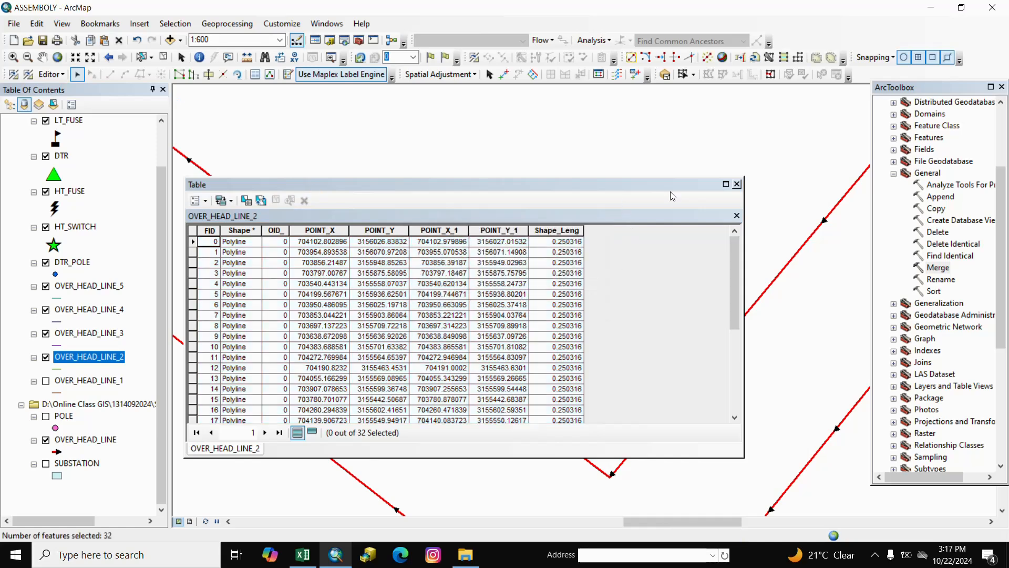
left_click(737, 184)
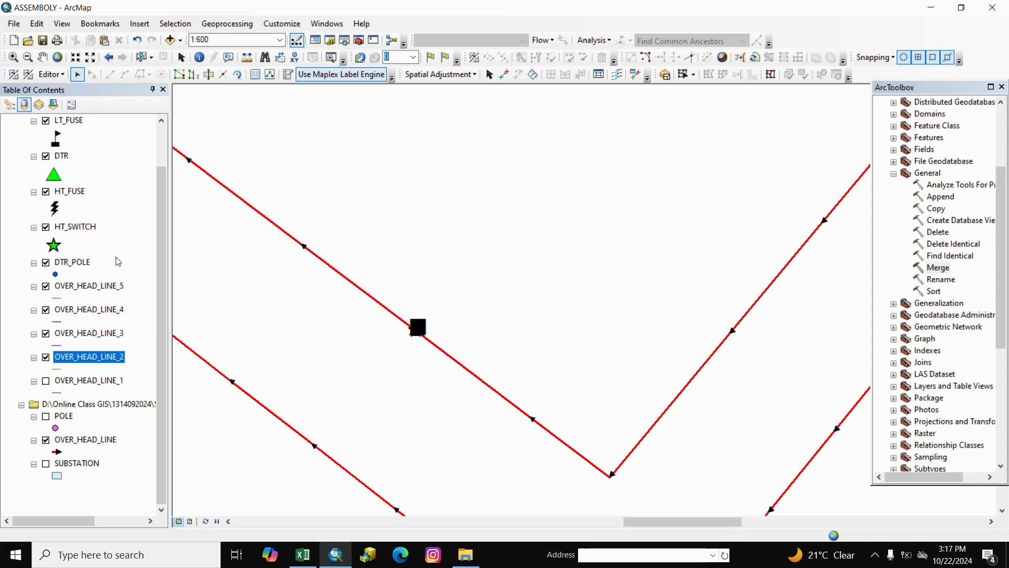
- Hide OVER_HEAD_LINE_2, and copy all OVER_HEAD_LINE_3 features into the OVER_HEAD_LINE layer
left_click(95, 332)
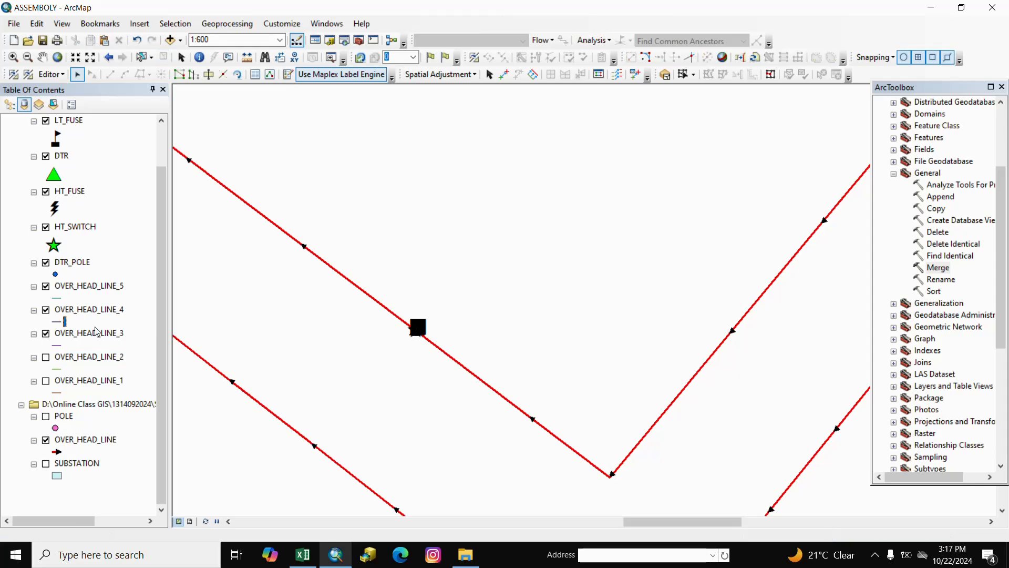
right_click(95, 332)
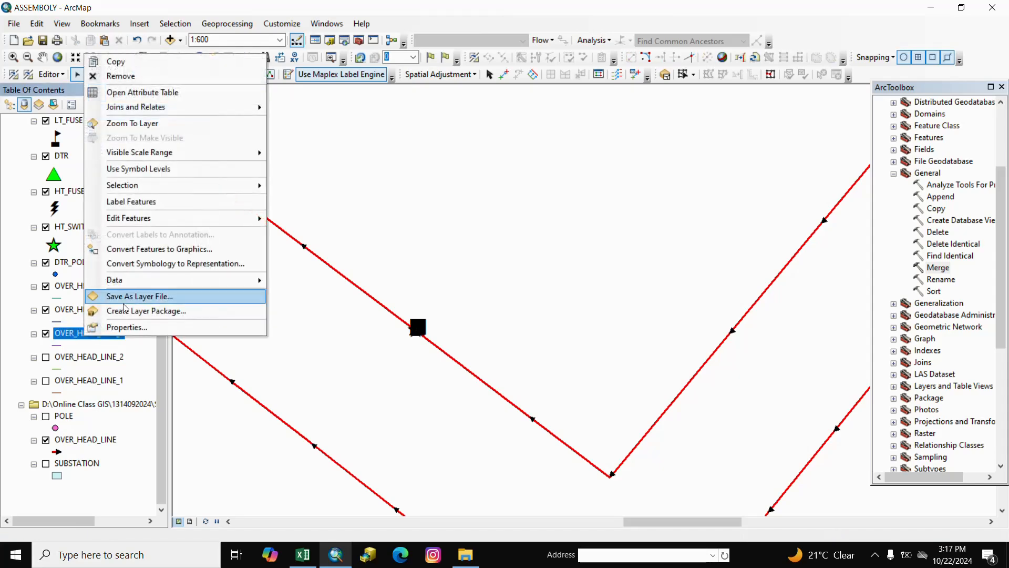
left_click(136, 95)
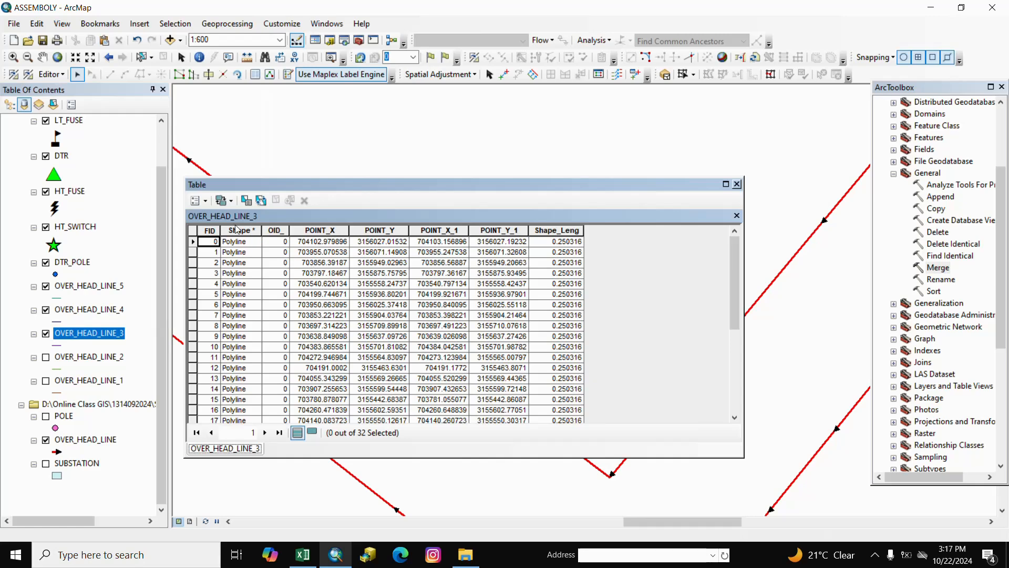
left_click(205, 201)
left_click(230, 276)
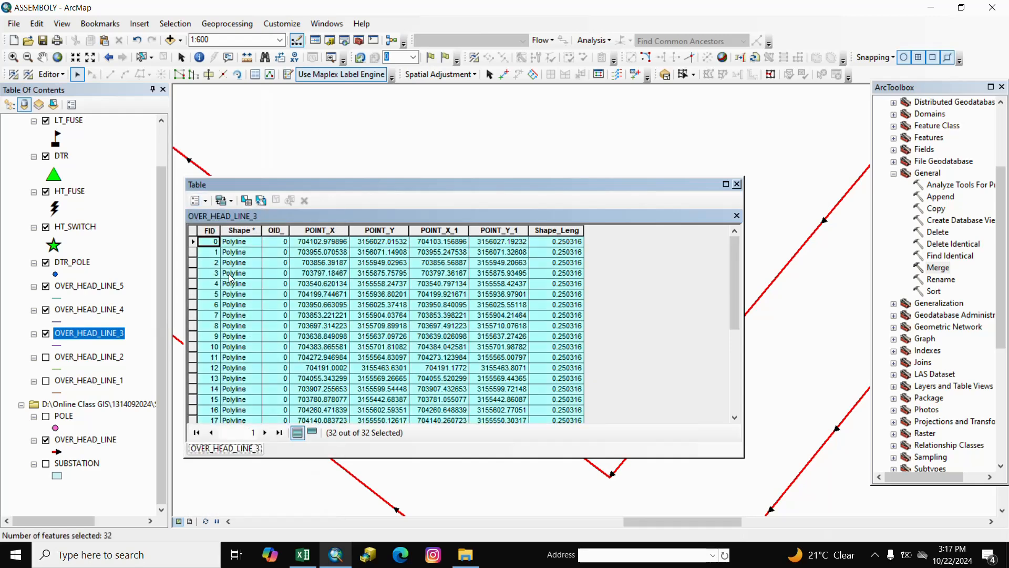
left_click(90, 40)
left_click(104, 39)
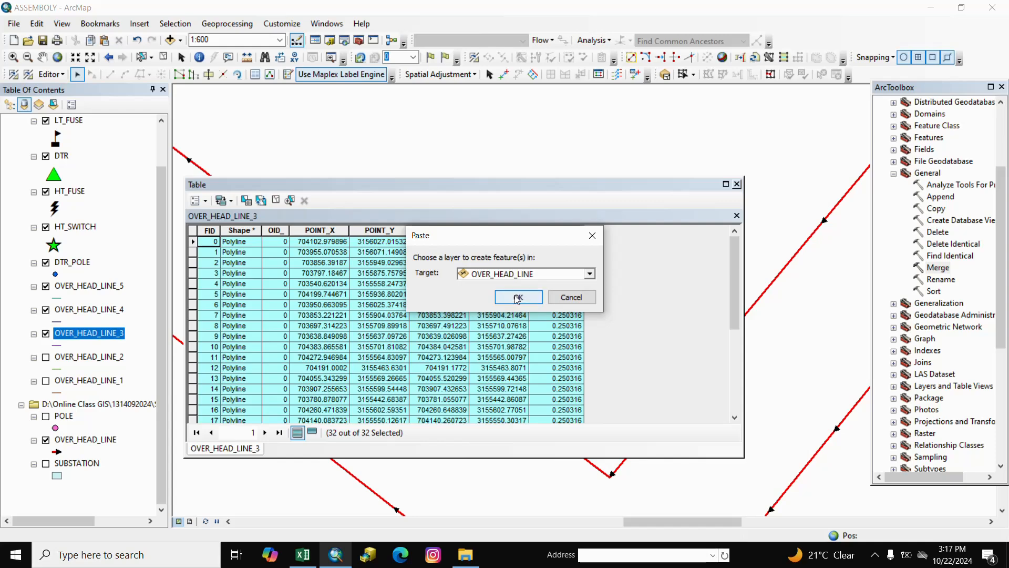
left_click(518, 292)
left_click(737, 184)
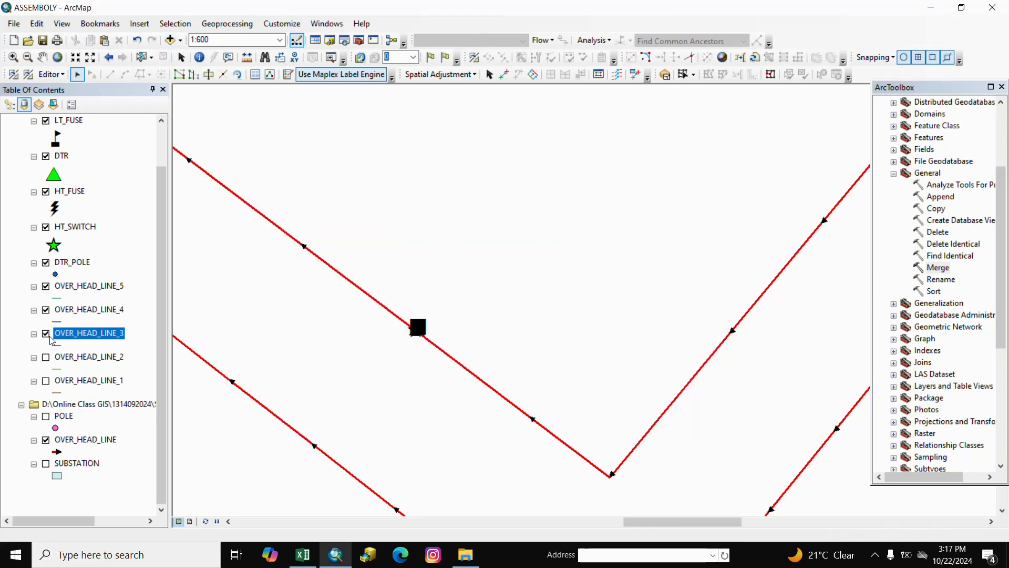
- Hide OVER_HEAD_LINE_3, and copy all OVER_HEAD_LINE_4 features into the OVER_HEAD_LINE layer
right_click(79, 315)
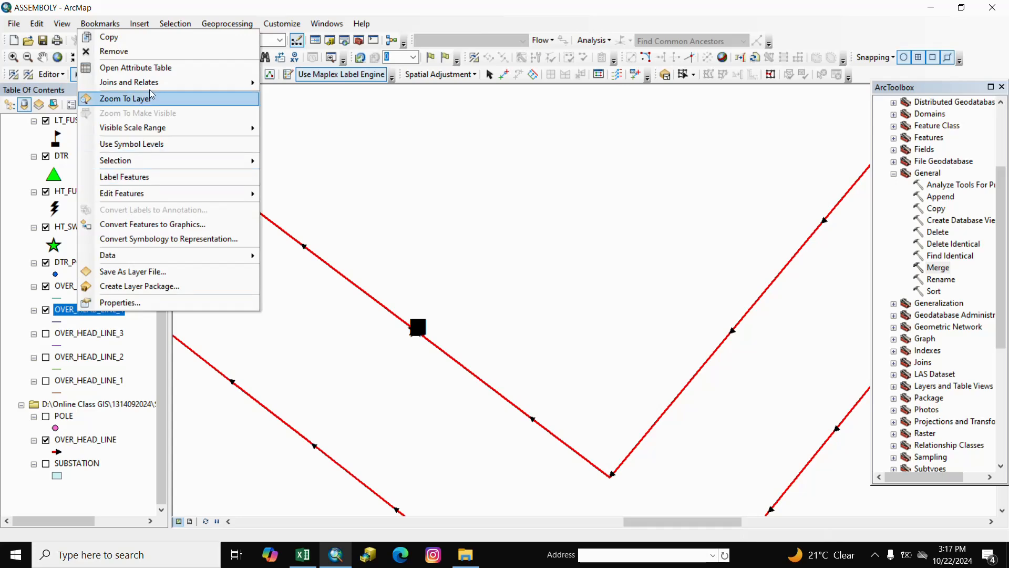
left_click(130, 67)
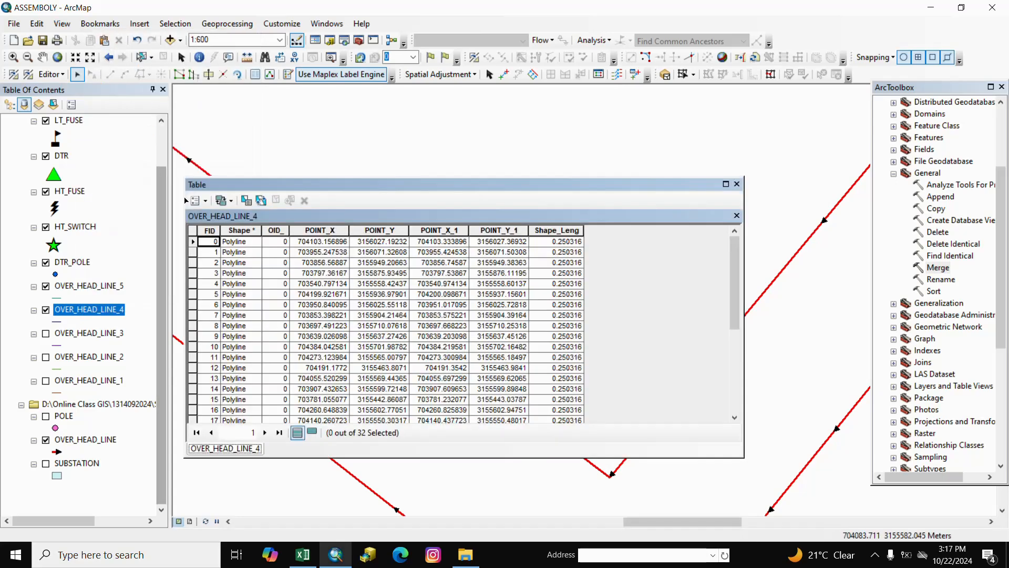
left_click(206, 201)
left_click(237, 269)
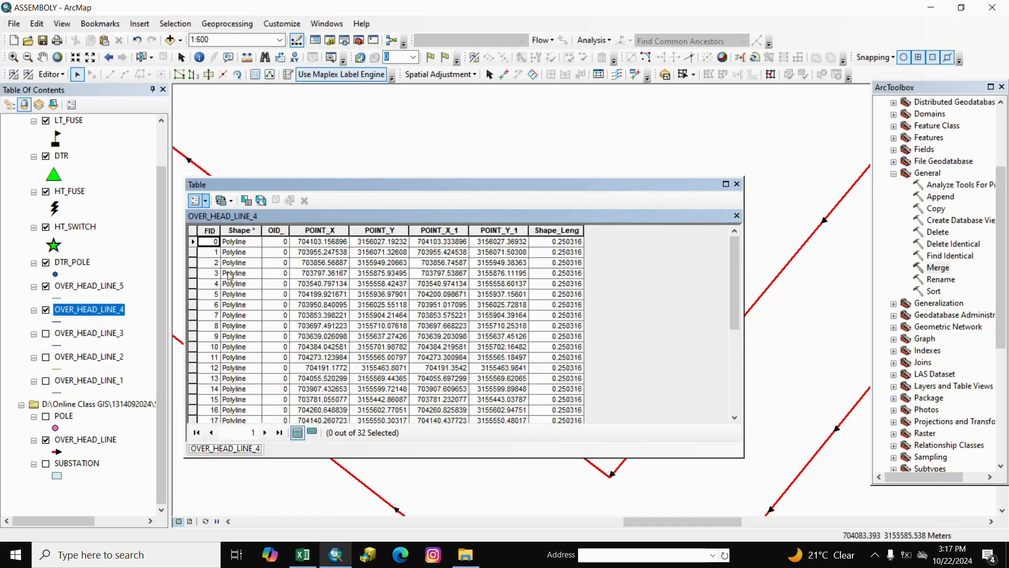
left_click(104, 40)
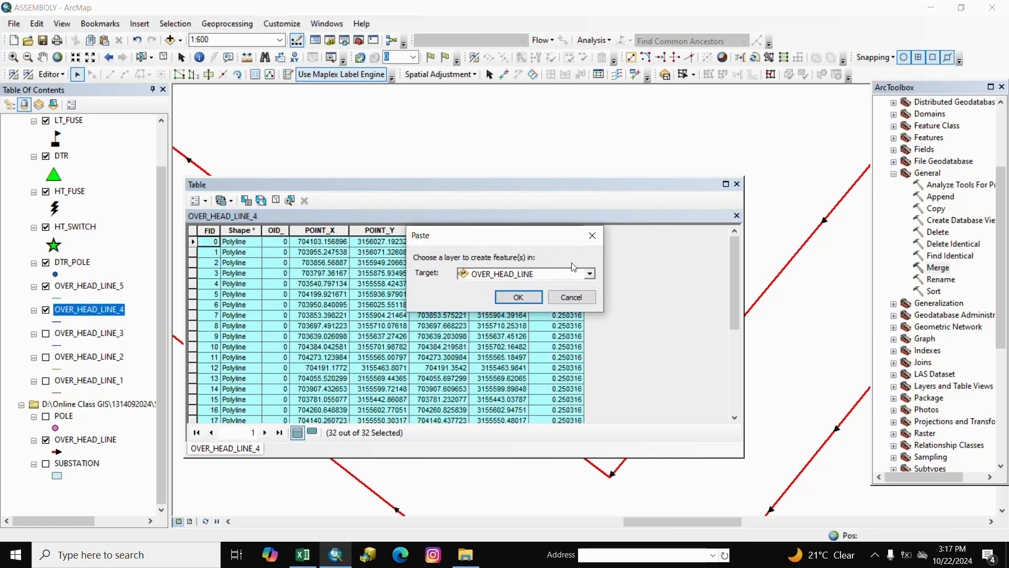
left_click(518, 297)
left_click(738, 184)
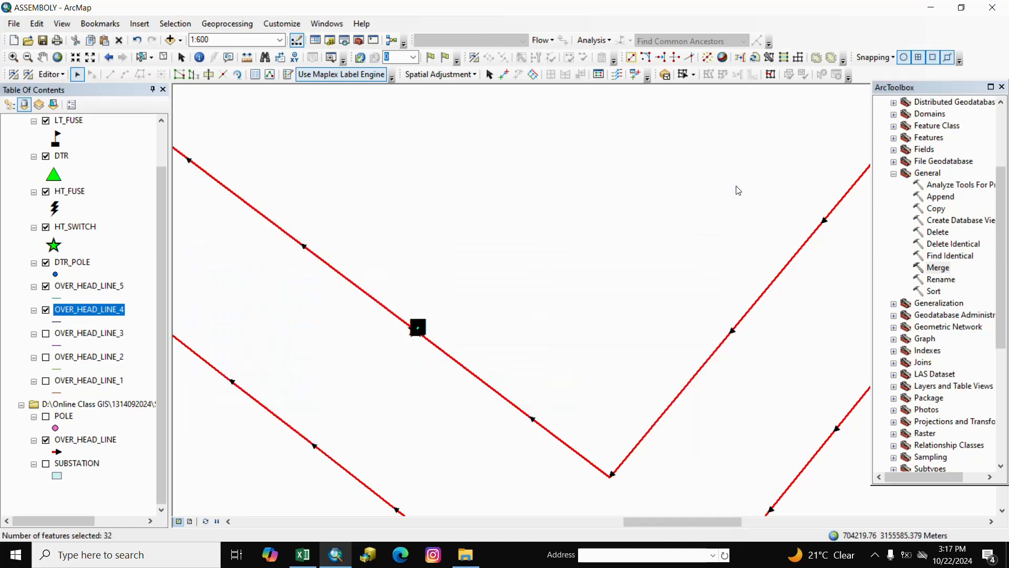
left_click(164, 58)
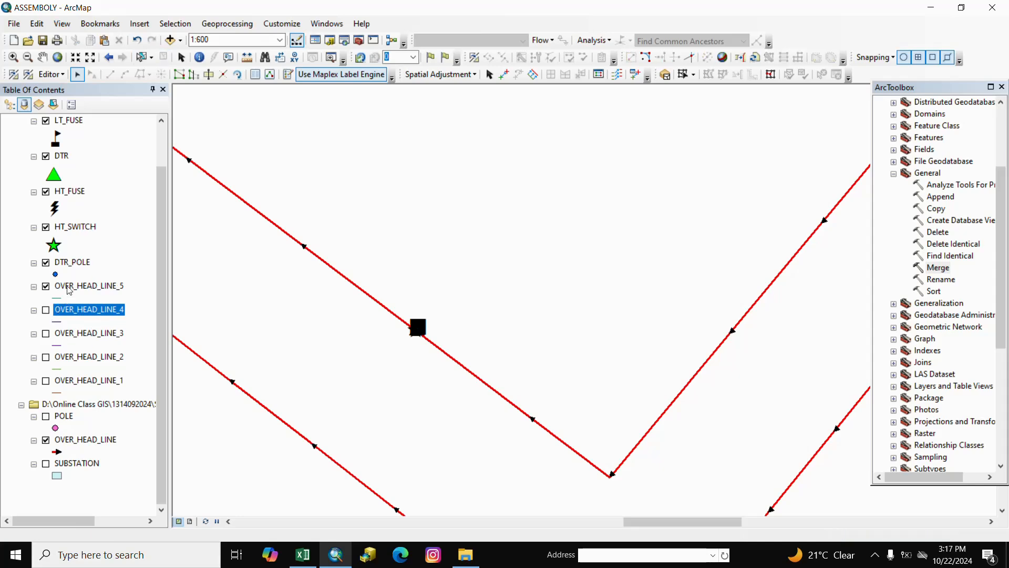
- Copy all OVER_HEAD_LINE_5 features into the OVER_HEAD_LINE layer, hiding both OVER_HEAD_LINE_4 and OVER_HEAD_LINE_5
right_click(68, 290)
left_click(140, 42)
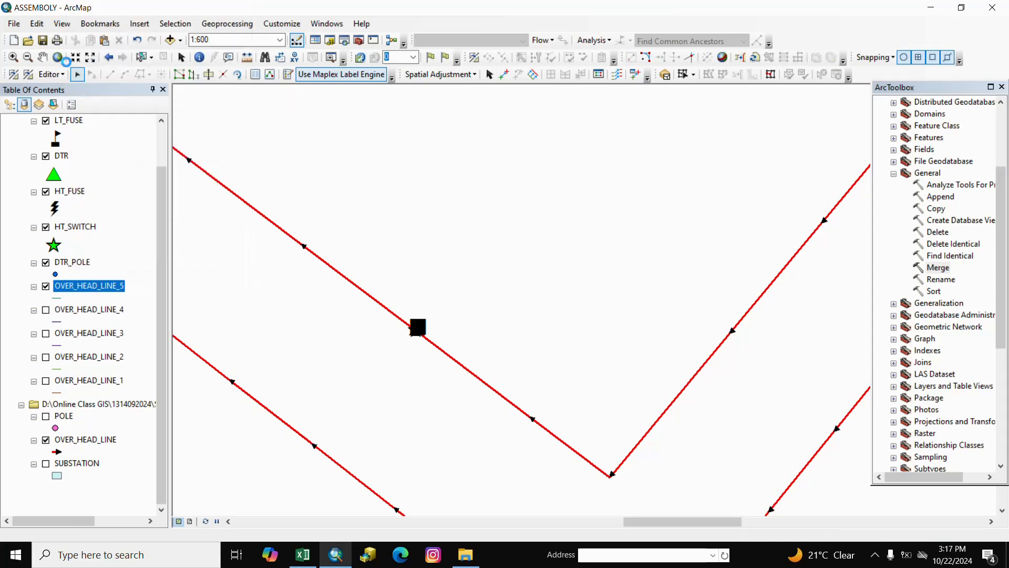
left_click(205, 200)
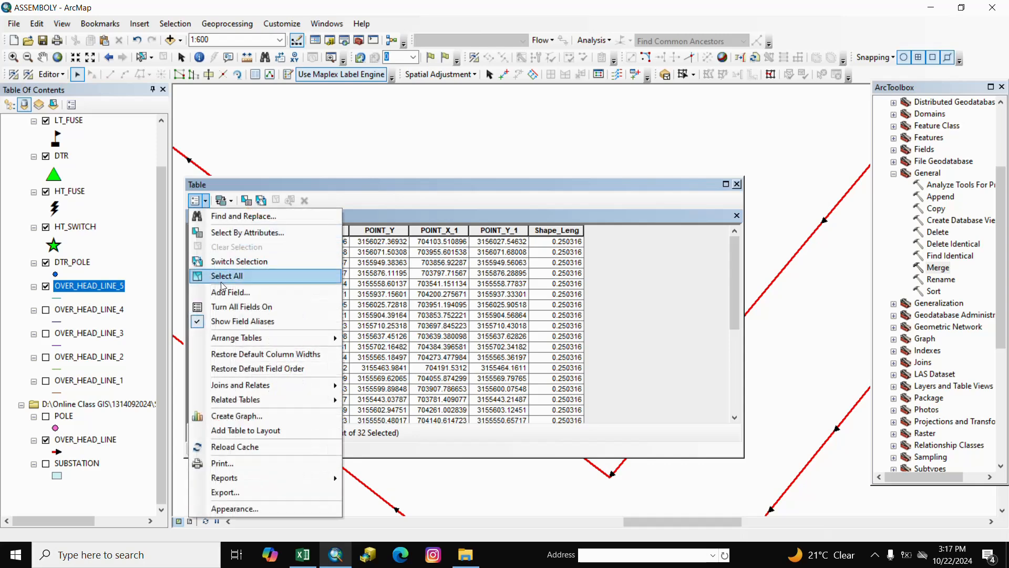
left_click(231, 281)
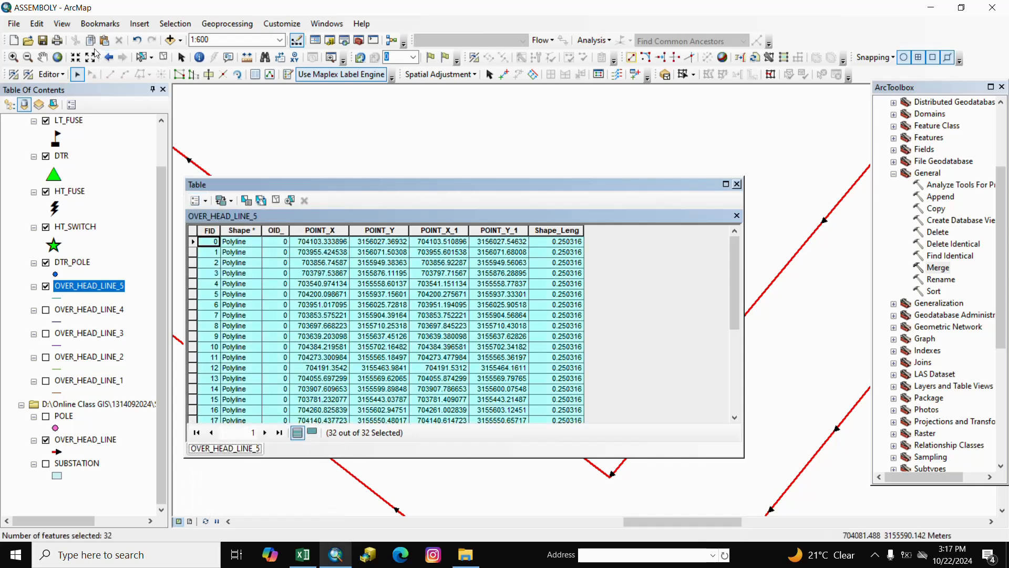
right_click(90, 44)
left_click(86, 42)
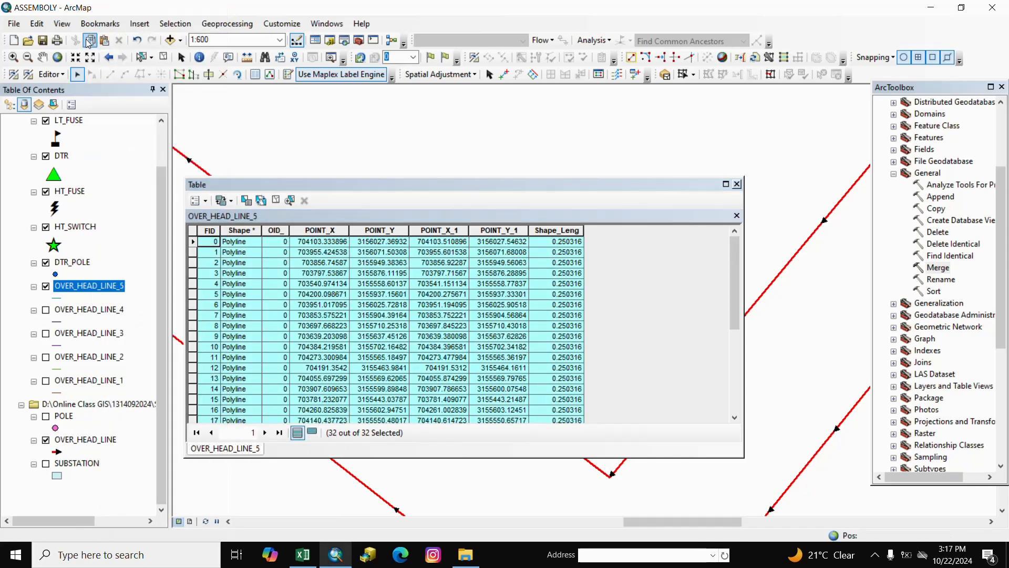
left_click(104, 41)
left_click(534, 297)
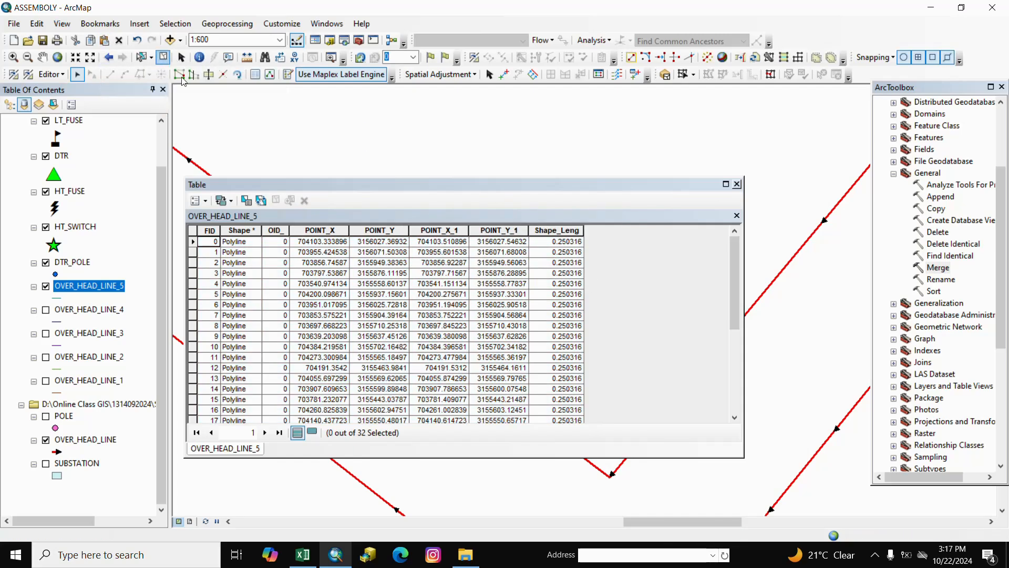
left_click(736, 185)
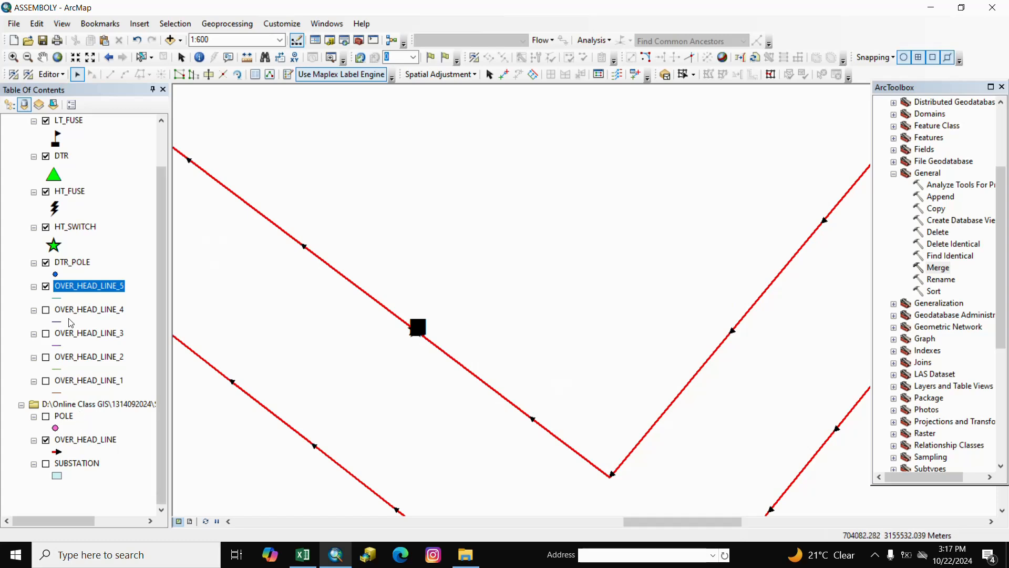
left_click(46, 287)
- Remove the five layers OVER_HEAD_LINE_1 to OVER_HEAD_LINE_5 from the map
scroll(379, 374, "up", 4)
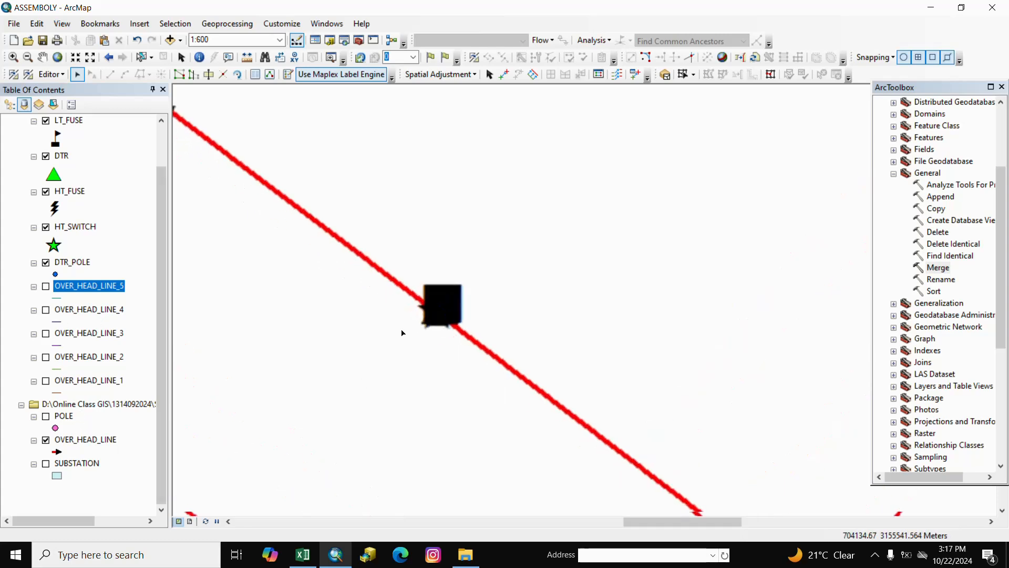
scroll(490, 335, "up", 4)
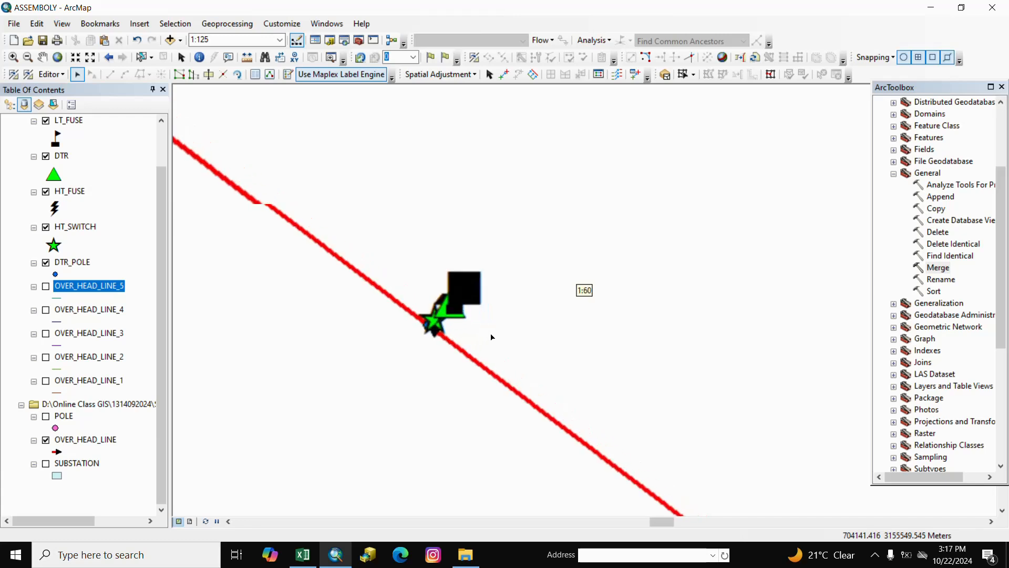
scroll(436, 318, "up", 2)
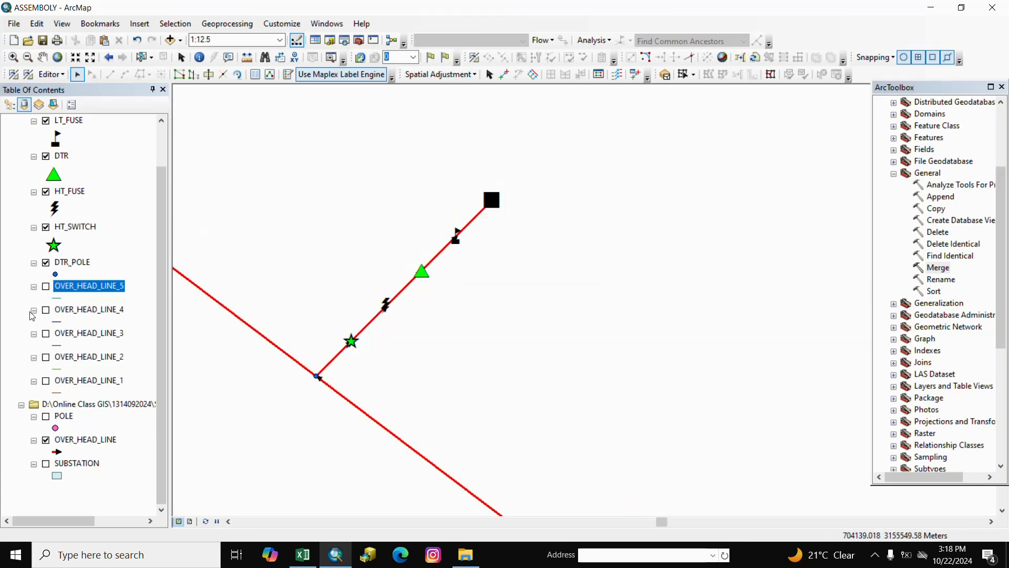
left_click(88, 310, "ctrl")
left_click(92, 334, "ctrl")
left_click(88, 358, "ctrl")
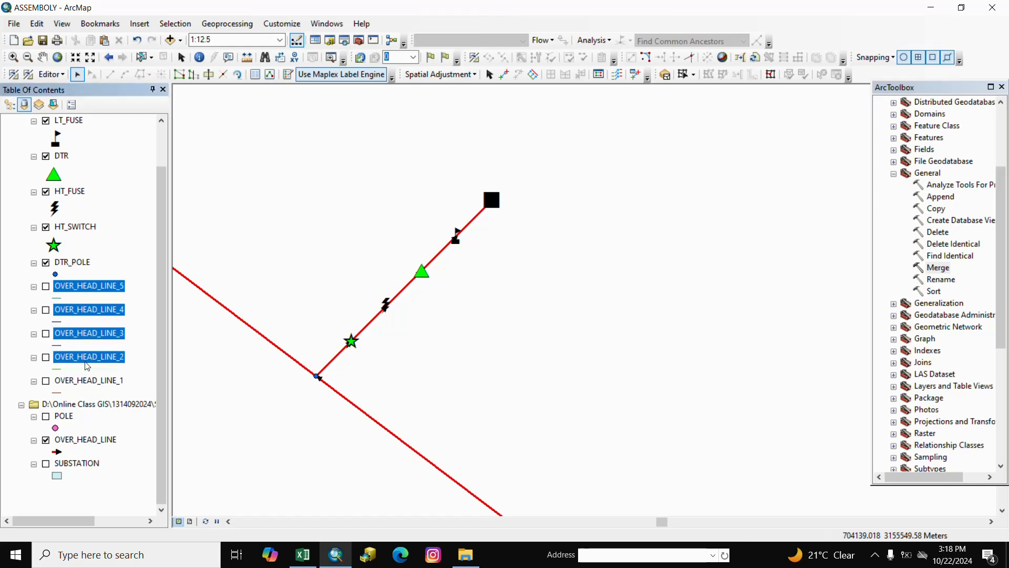
left_click(102, 385, "ctrl")
right_click(108, 288)
left_click(135, 310)
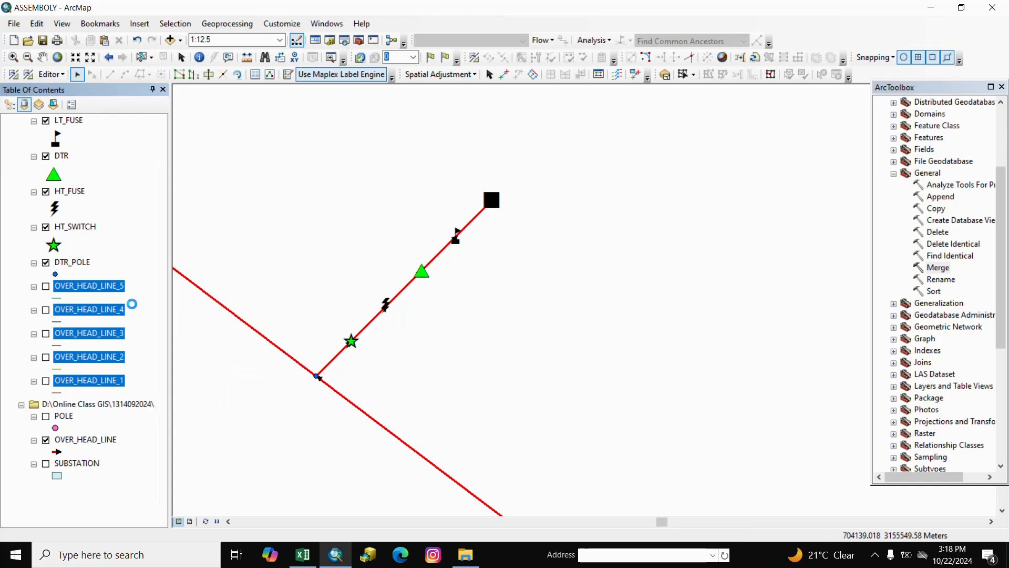
left_click(122, 262)
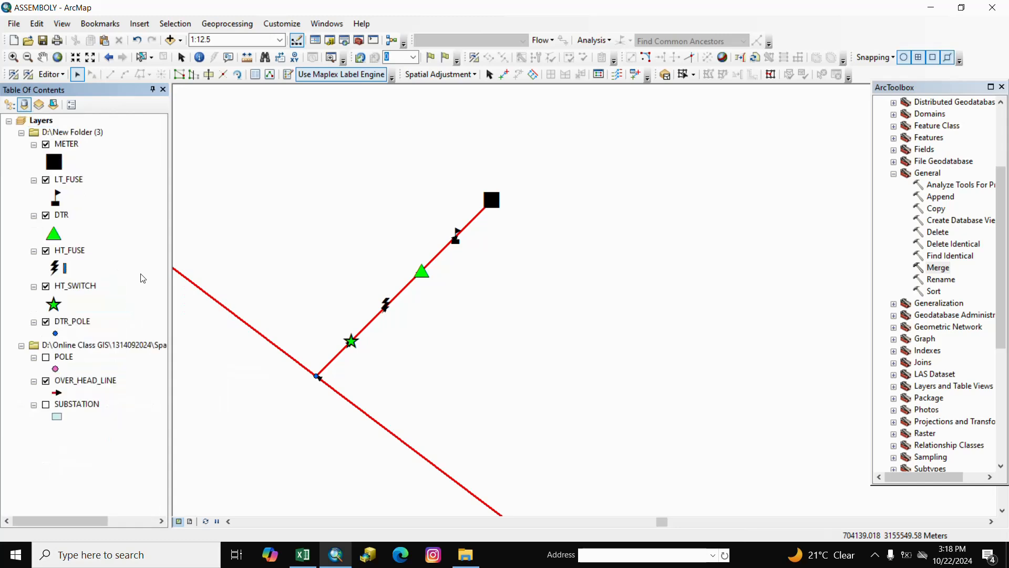
- Remove the DTR_POLE layer from the map and show the POLE layer
right_click(80, 326)
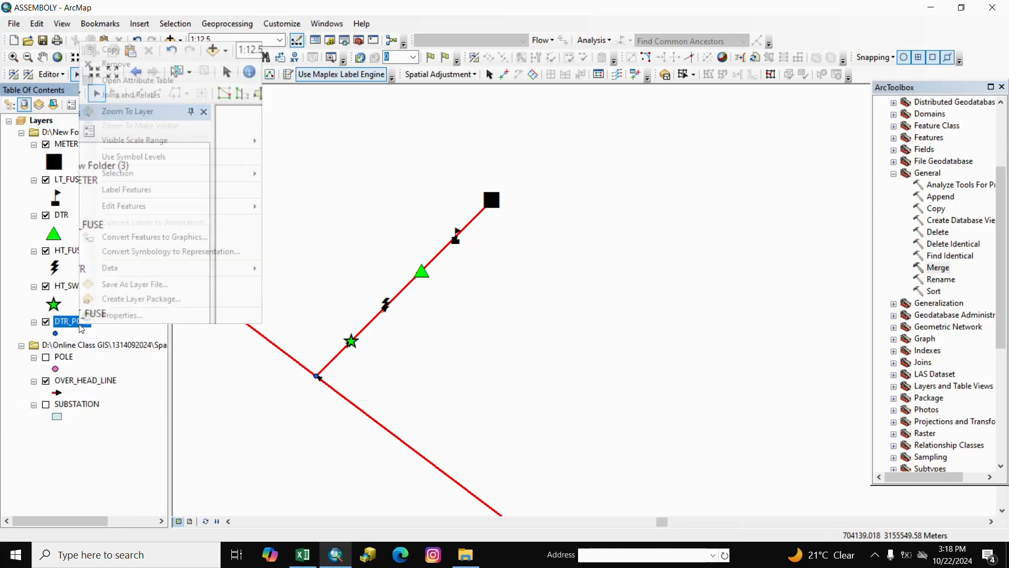
left_click(131, 65)
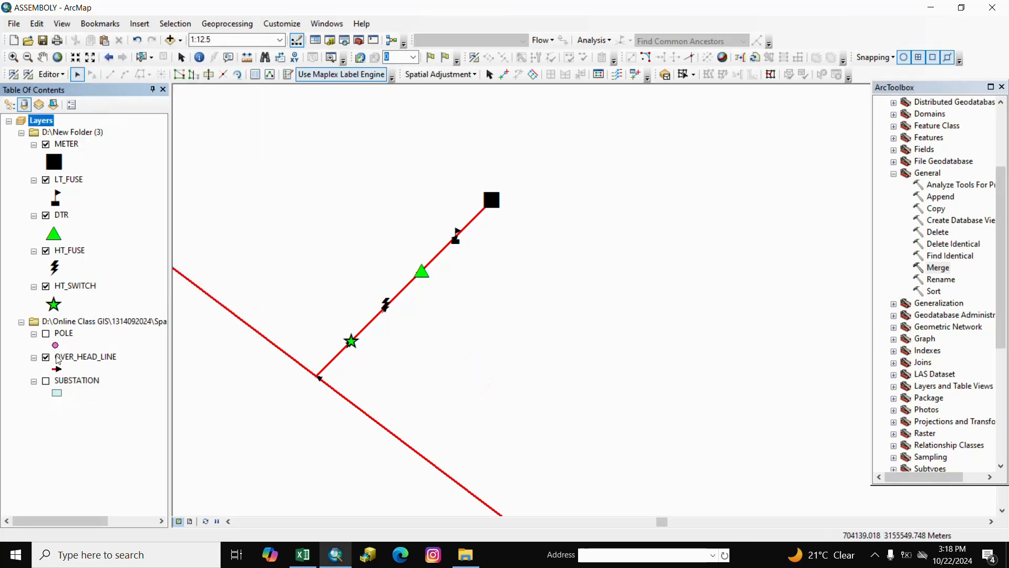
left_click(45, 334)
- Examine the DTR assembly at its pole and the placement of all assemblies across the whole pole network
scroll(446, 356, "up", 3)
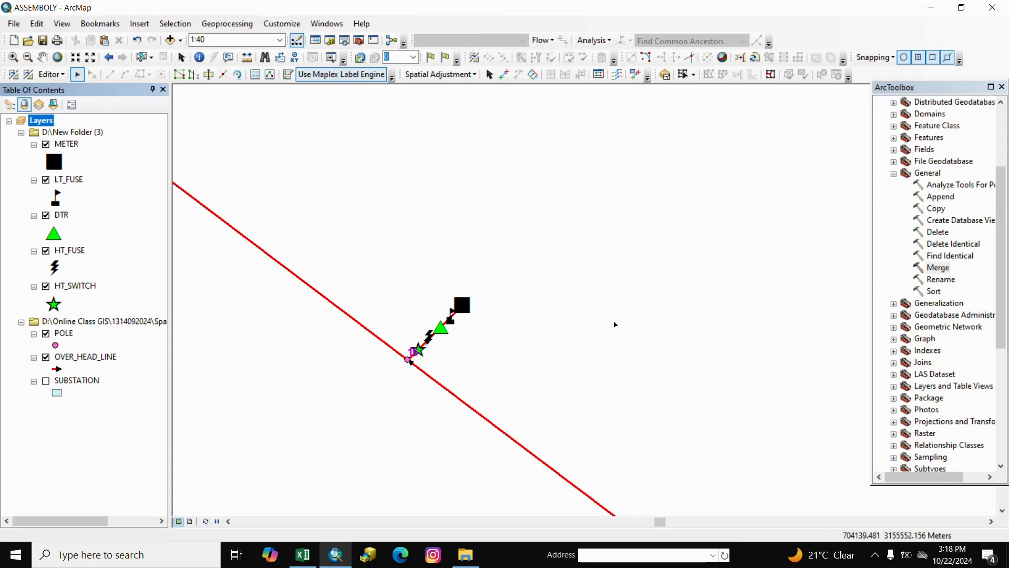
left_click(42, 57)
left_click_drag(546, 365, 521, 310)
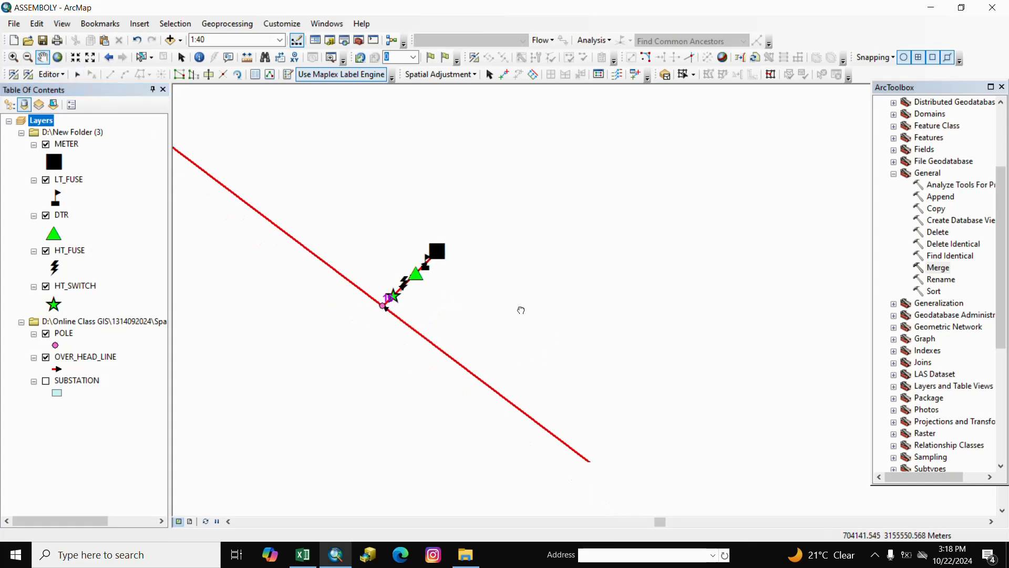
right_click(521, 311)
left_click_drag(313, 295, 455, 295)
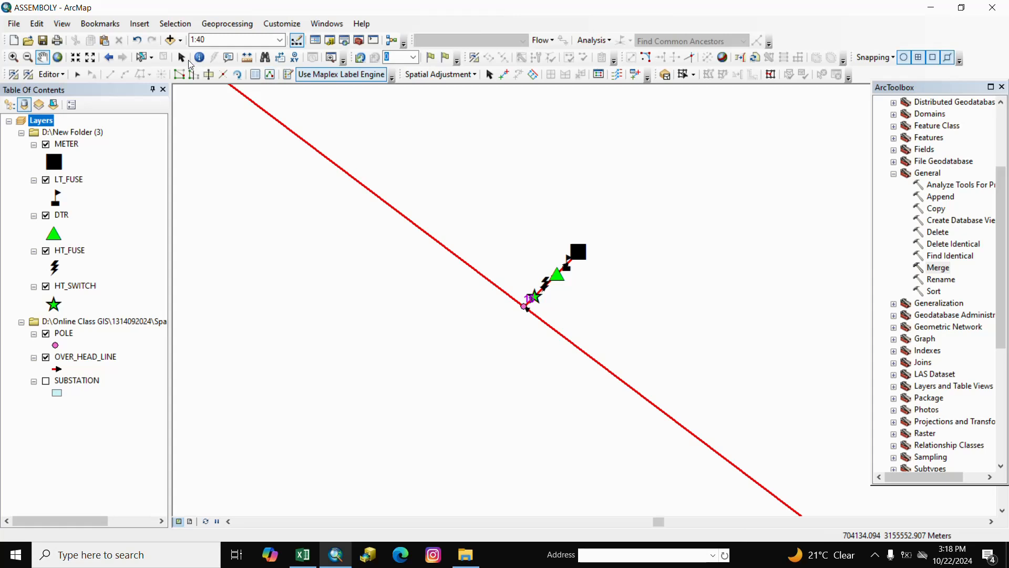
left_click(179, 58)
scroll(541, 340, "down", 5)
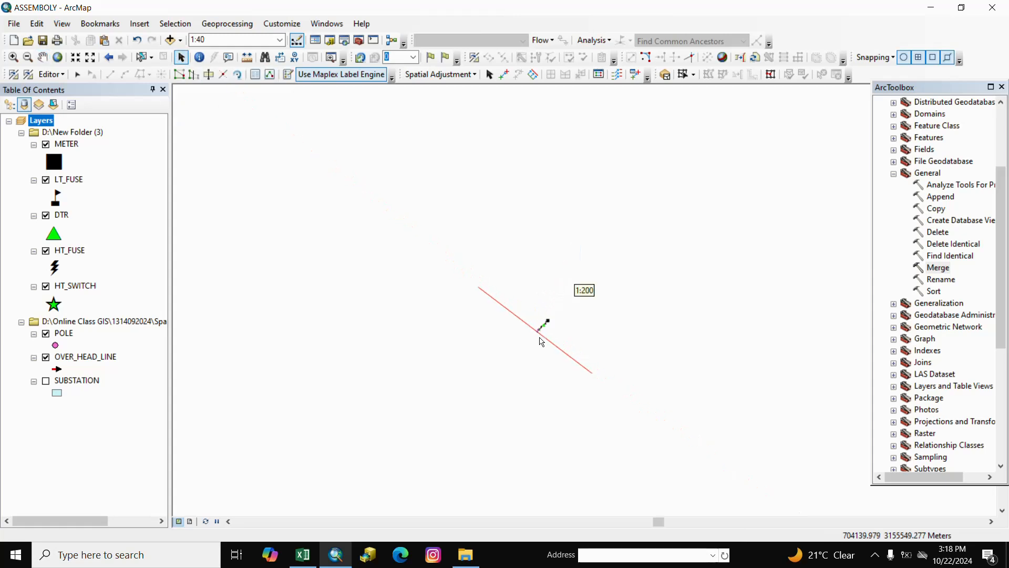
scroll(542, 340, "down", 3)
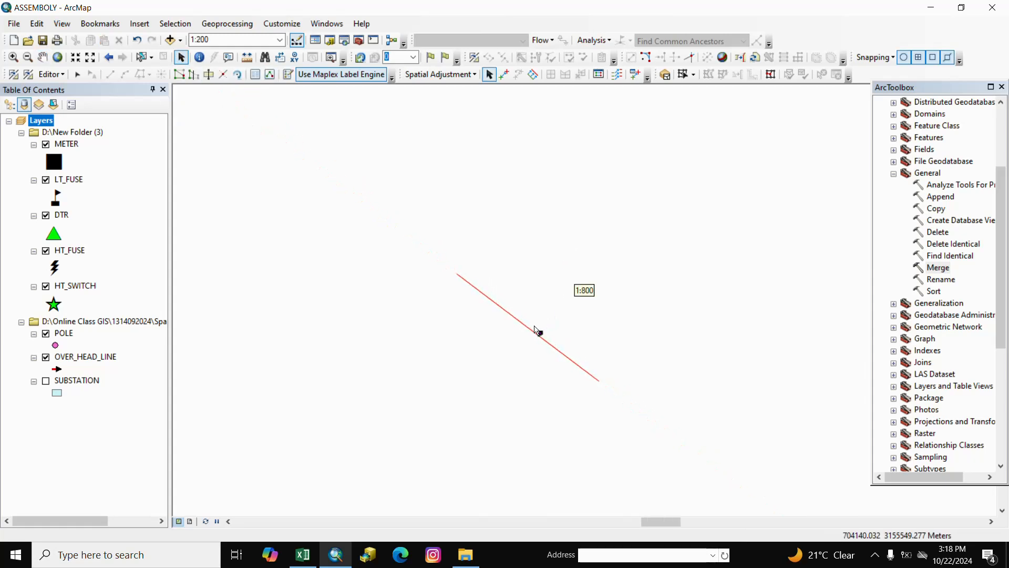
scroll(537, 330, "down", 2)
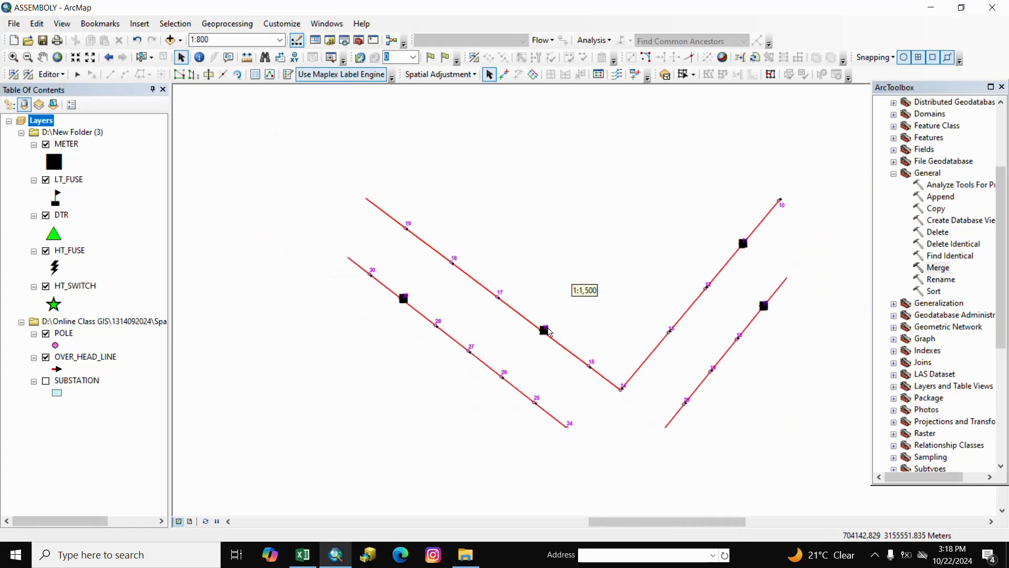
scroll(666, 307, "down", 2)
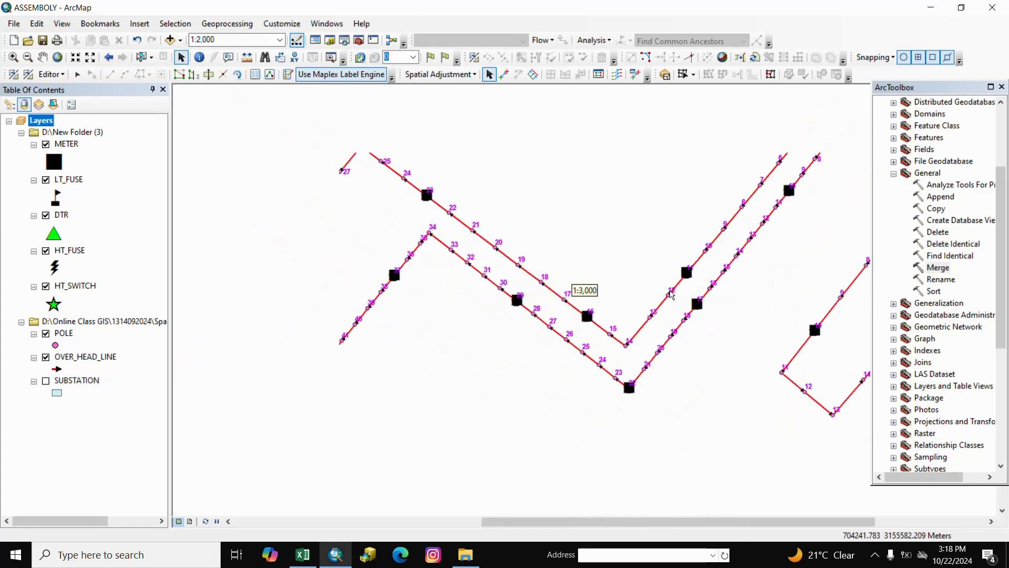
scroll(666, 308, "down", 2)
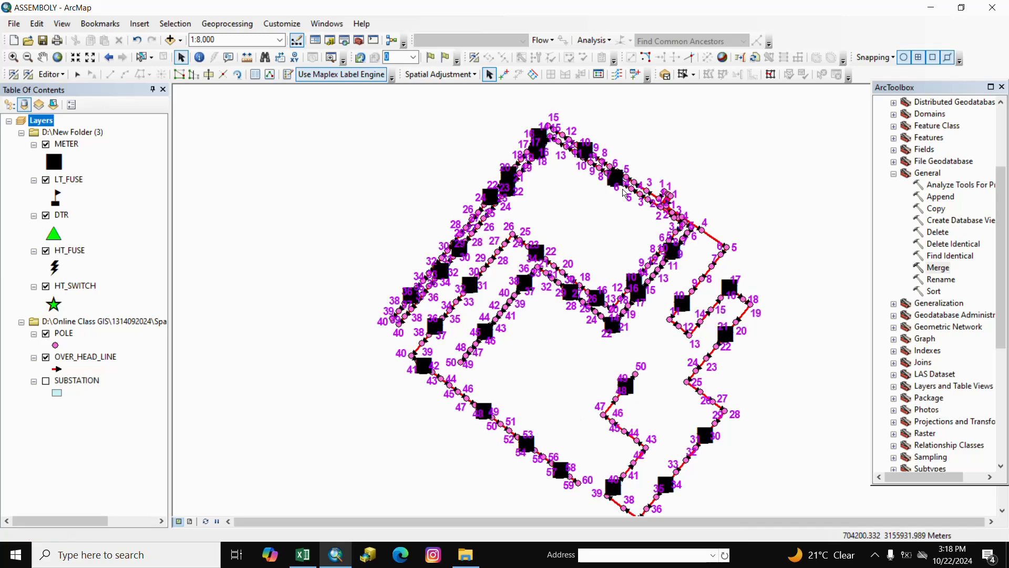
- Examine the DTR assembly at a pole in the northern part of the network, from the pole through HT_SWITCH, HT_FUSE, DTR and LT_FUSE to METER
left_click(42, 56)
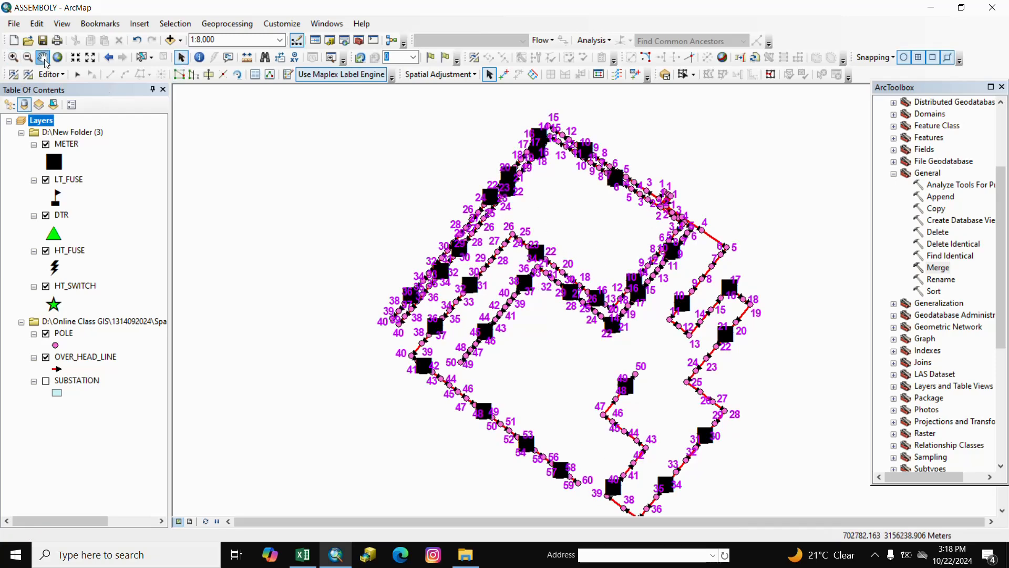
scroll(545, 254, "down", 2)
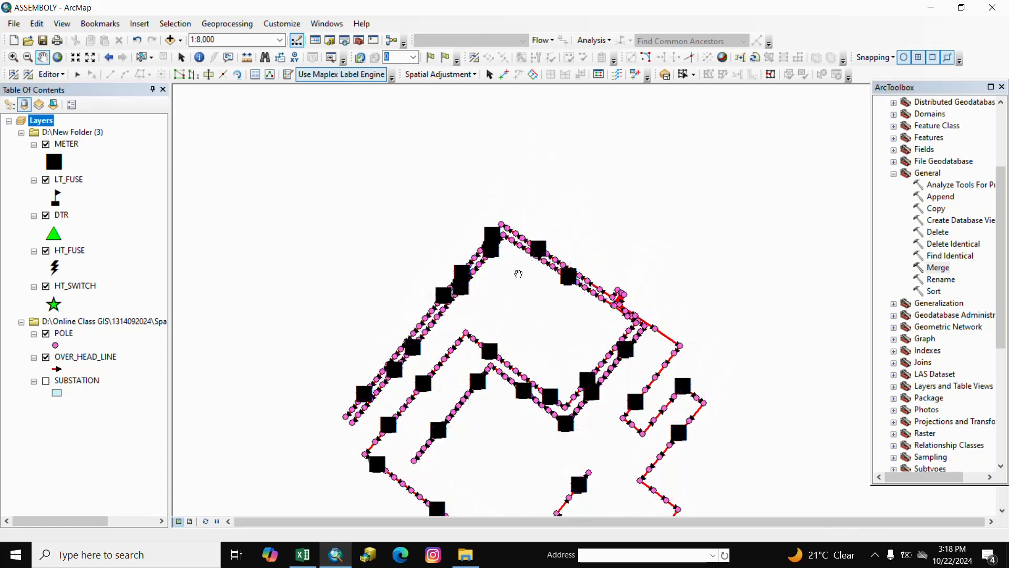
scroll(544, 254, "down", 5)
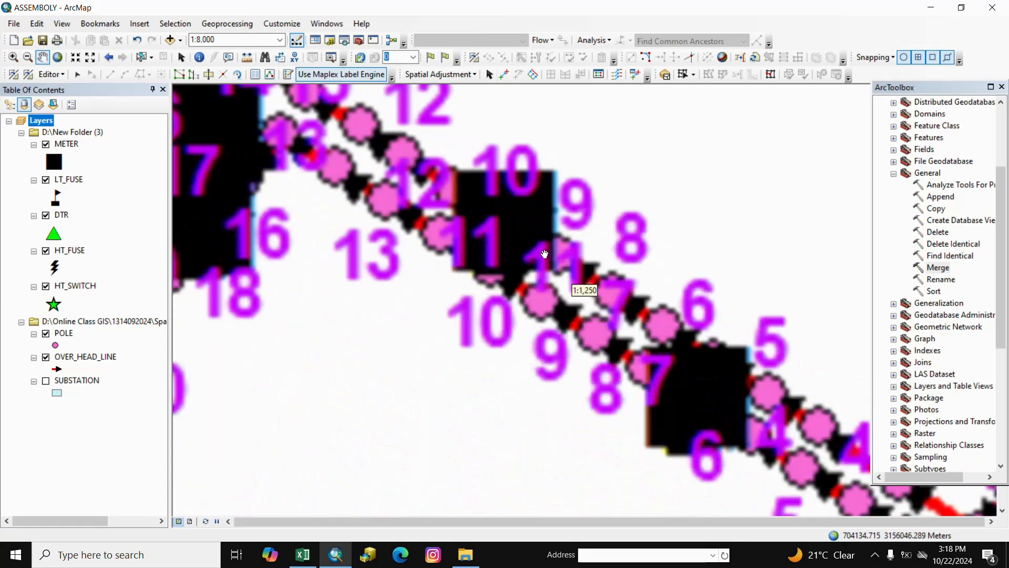
scroll(469, 256, "down", 6)
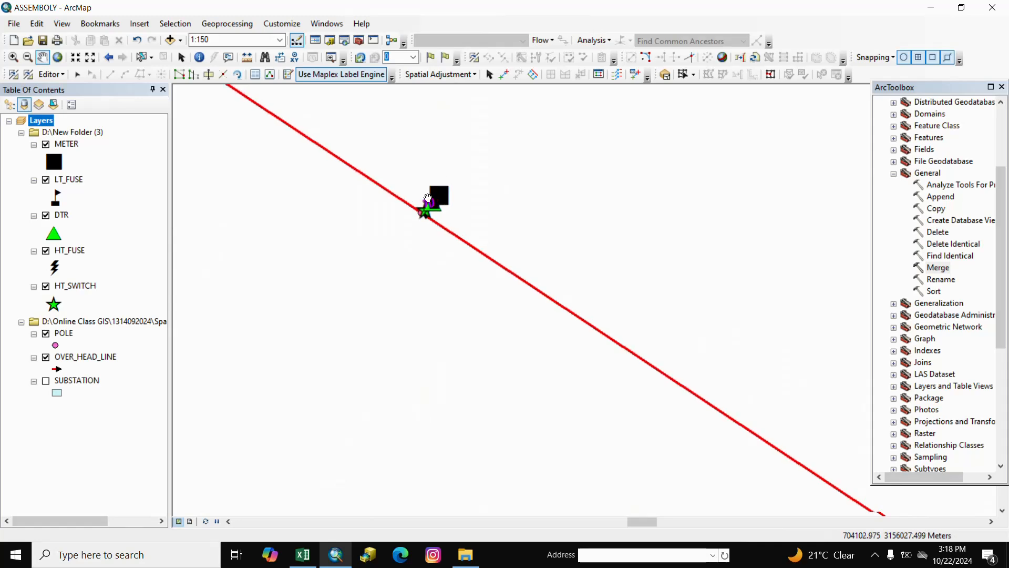
scroll(430, 193, "down", 4)
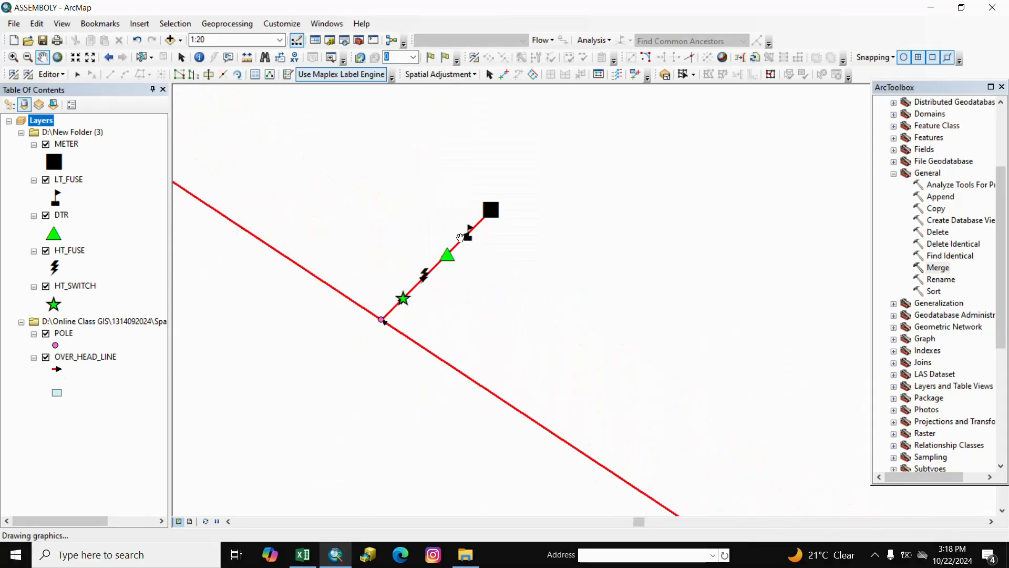
scroll(465, 247, "down", 3)
left_click_drag(469, 288, 520, 303)
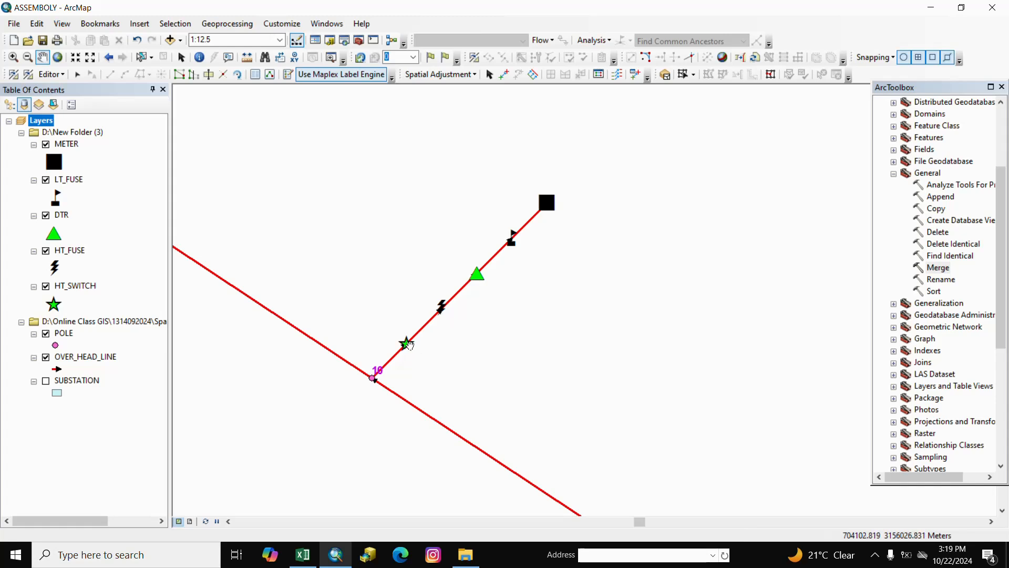
scroll(413, 345, "down", 1)
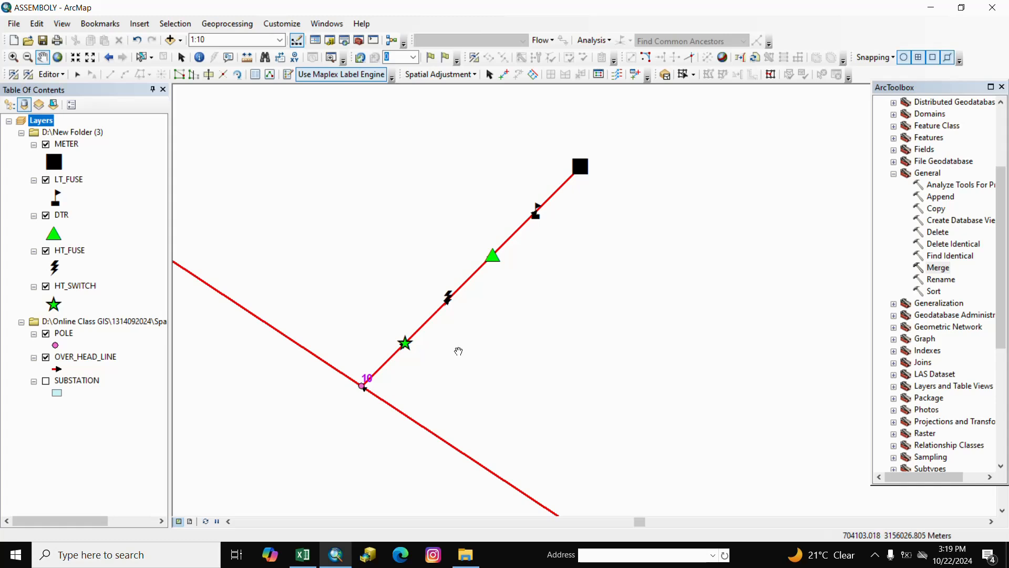
- Show the SUBSTATION layer on the map and examine it together with the overhead lines and assemblies across the pole network
scroll(458, 351, "up", 2)
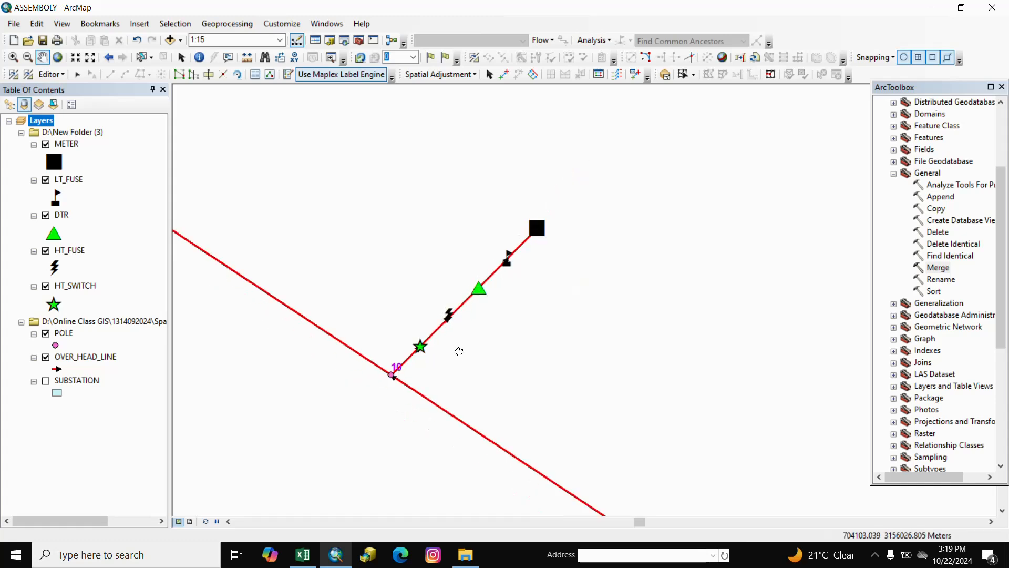
scroll(457, 347, "up", 2)
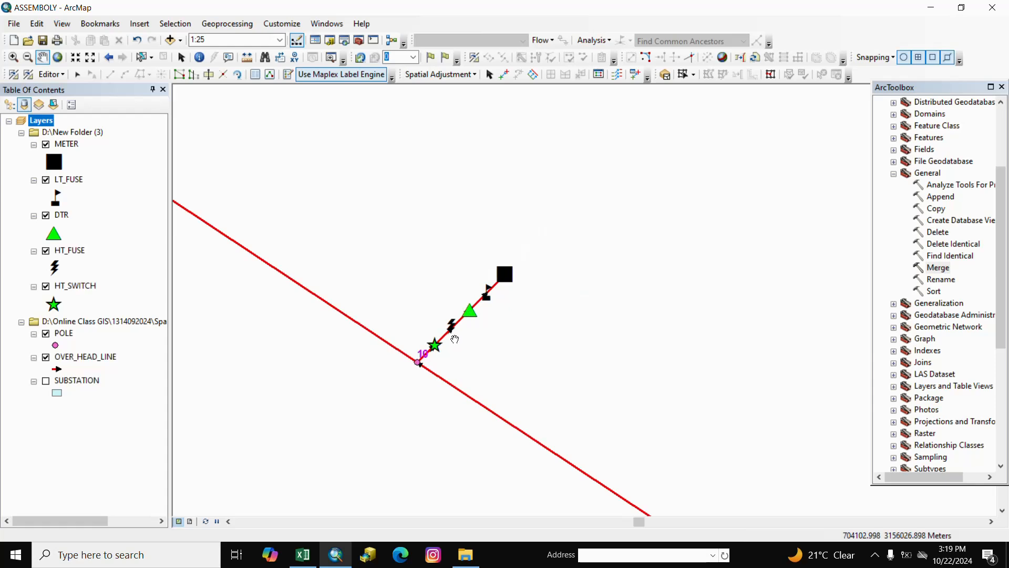
scroll(454, 339, "up", 3)
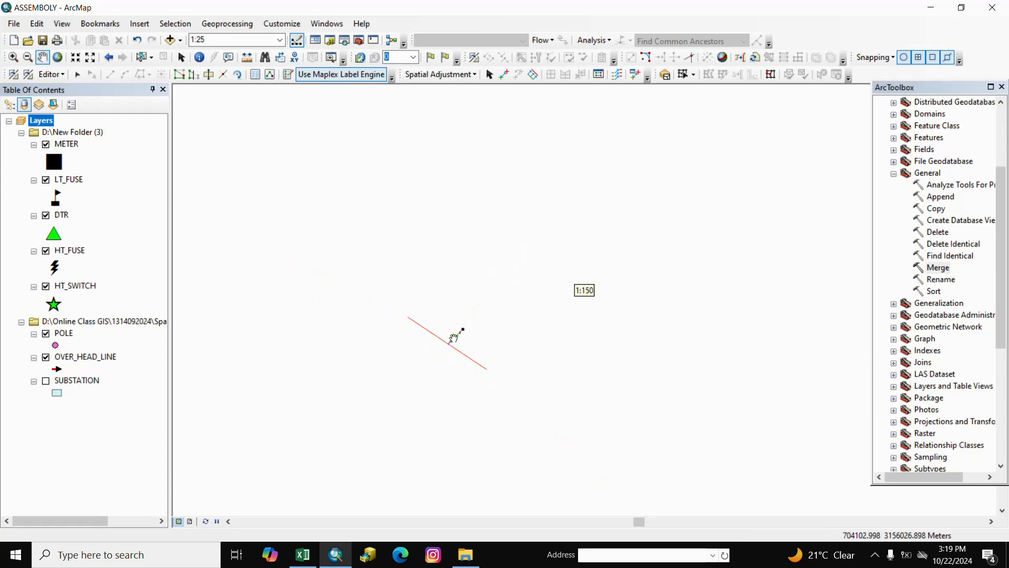
scroll(455, 332, "up", 3)
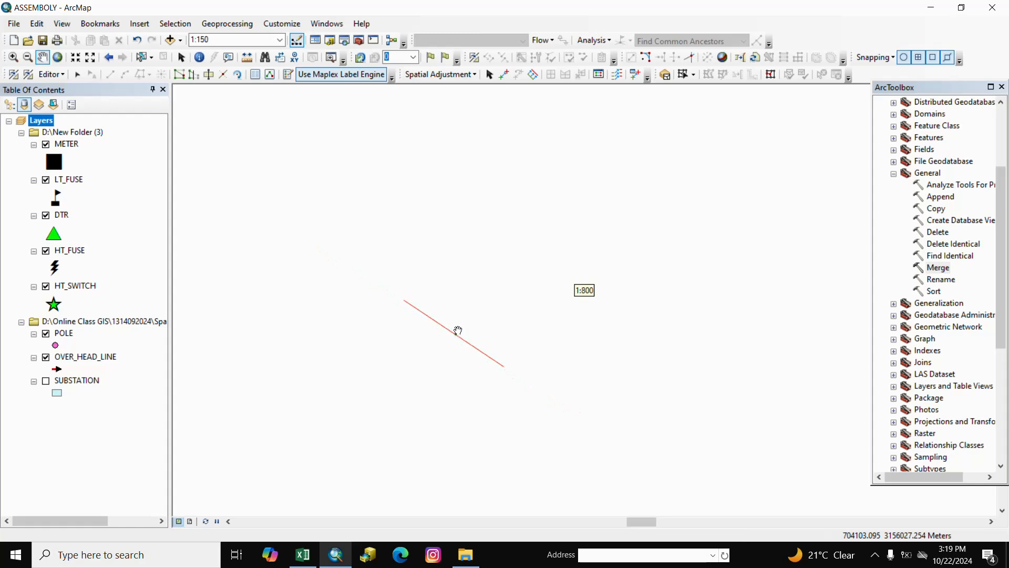
scroll(458, 329, "up", 2)
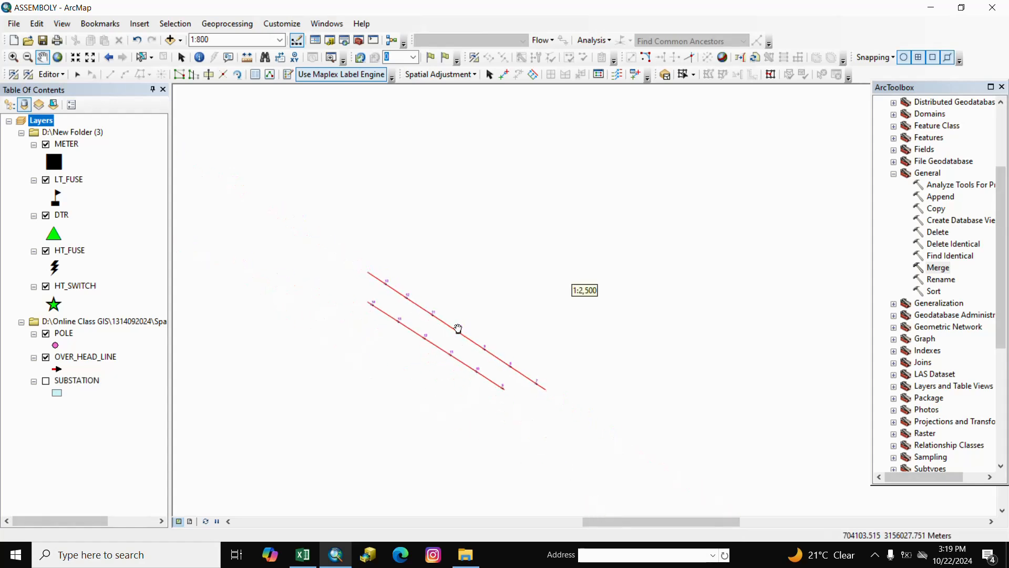
scroll(458, 329, "up", 1)
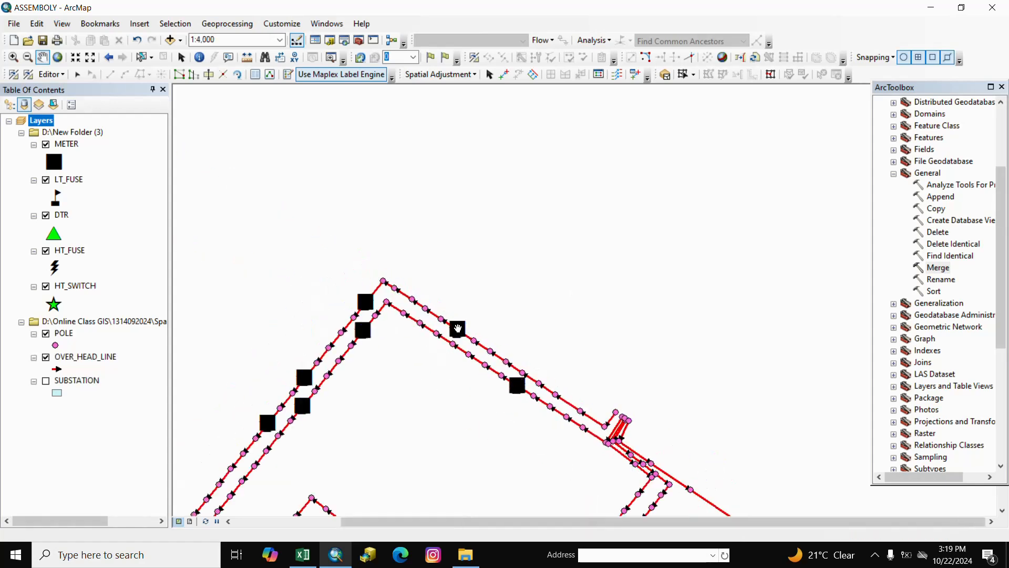
left_click(46, 381)
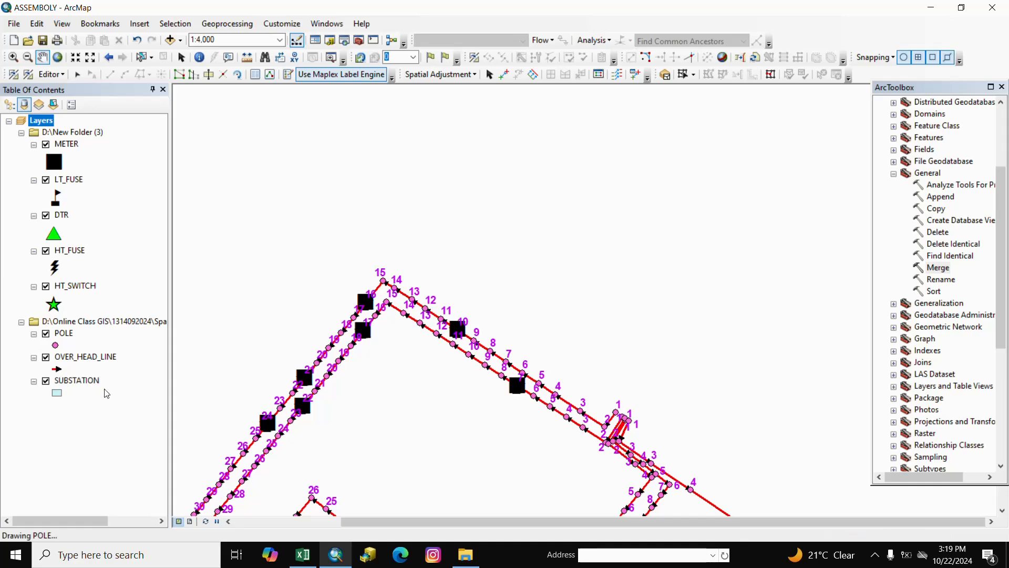
left_click_drag(650, 426, 679, 238)
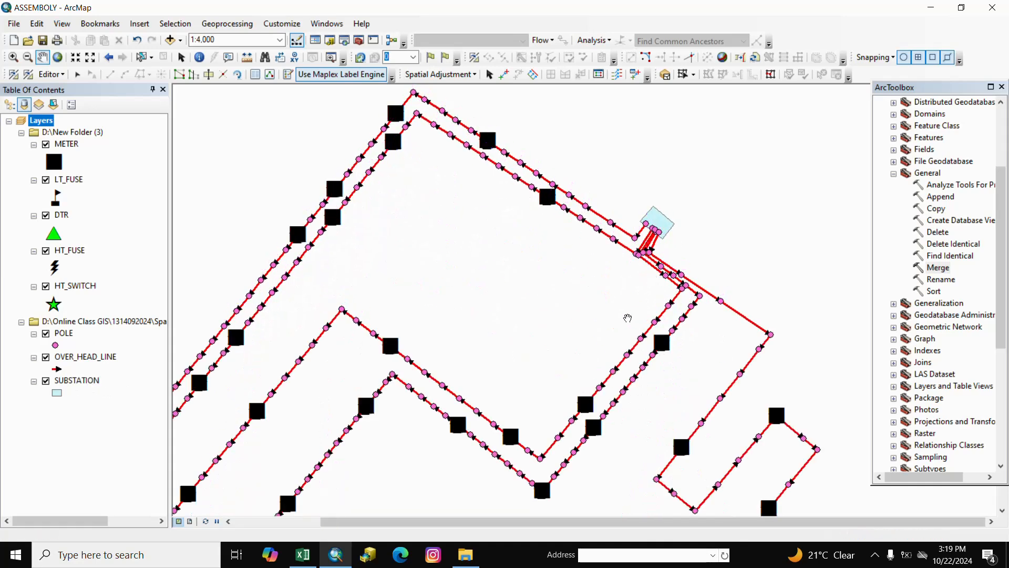
scroll(626, 314, "up", 1)
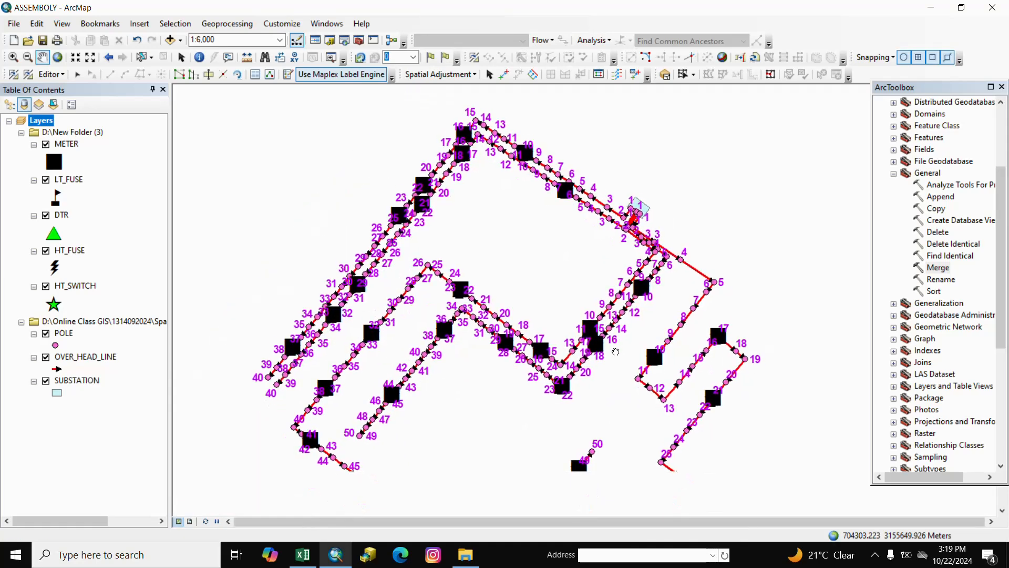